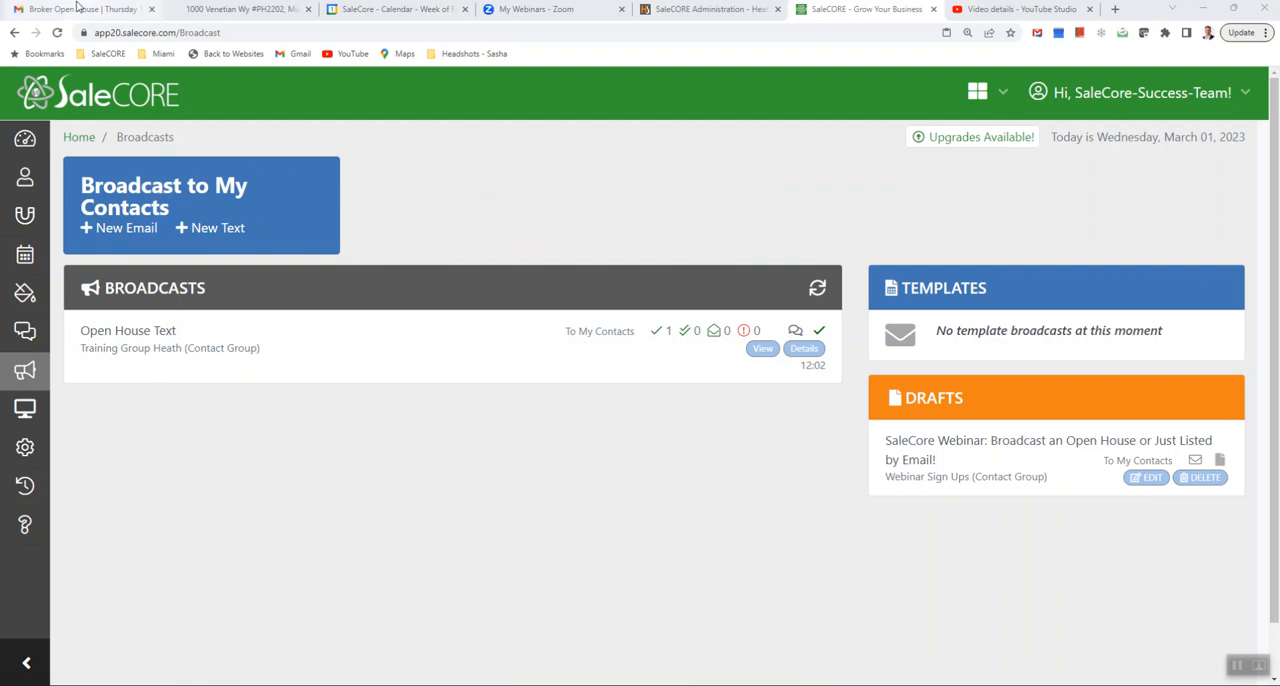
# - Switch to Gmail and review the Broker Open House email from the heading through the property photos to the signature
pyautogui.click(79, 8)
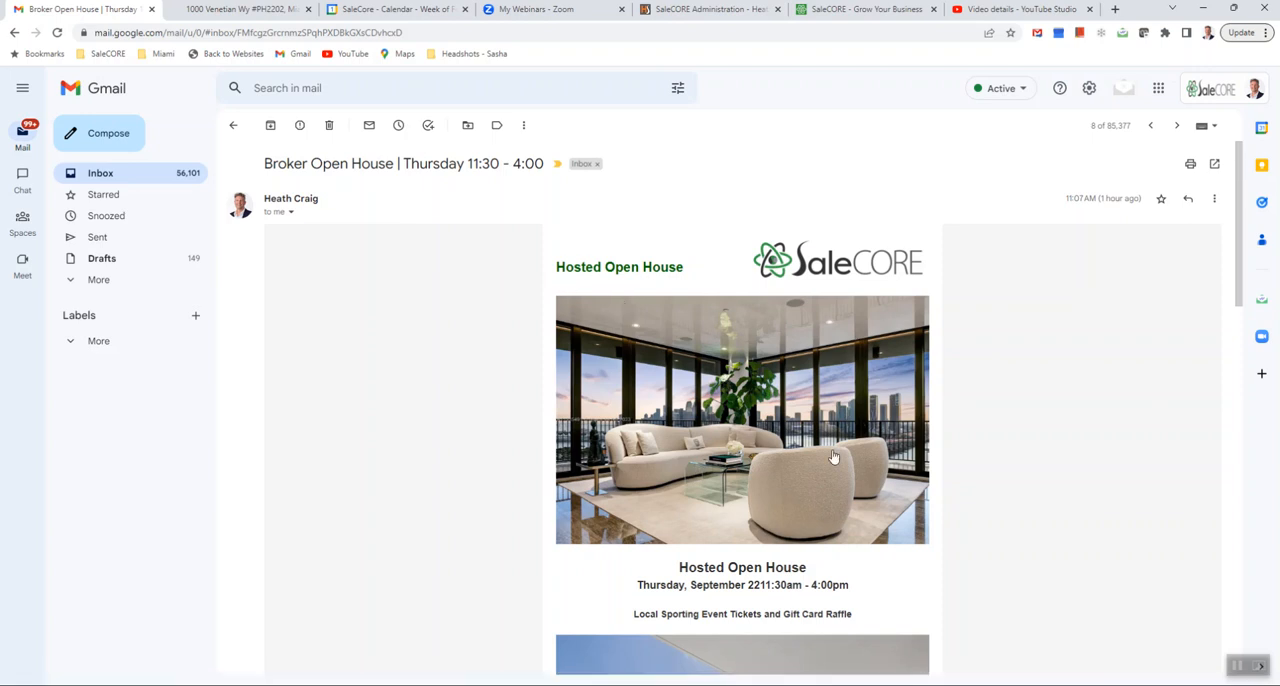
pyautogui.scroll(-1, 735, 430)
pyautogui.scroll(1, 735, 430)
pyautogui.scroll(-5, 790, 465)
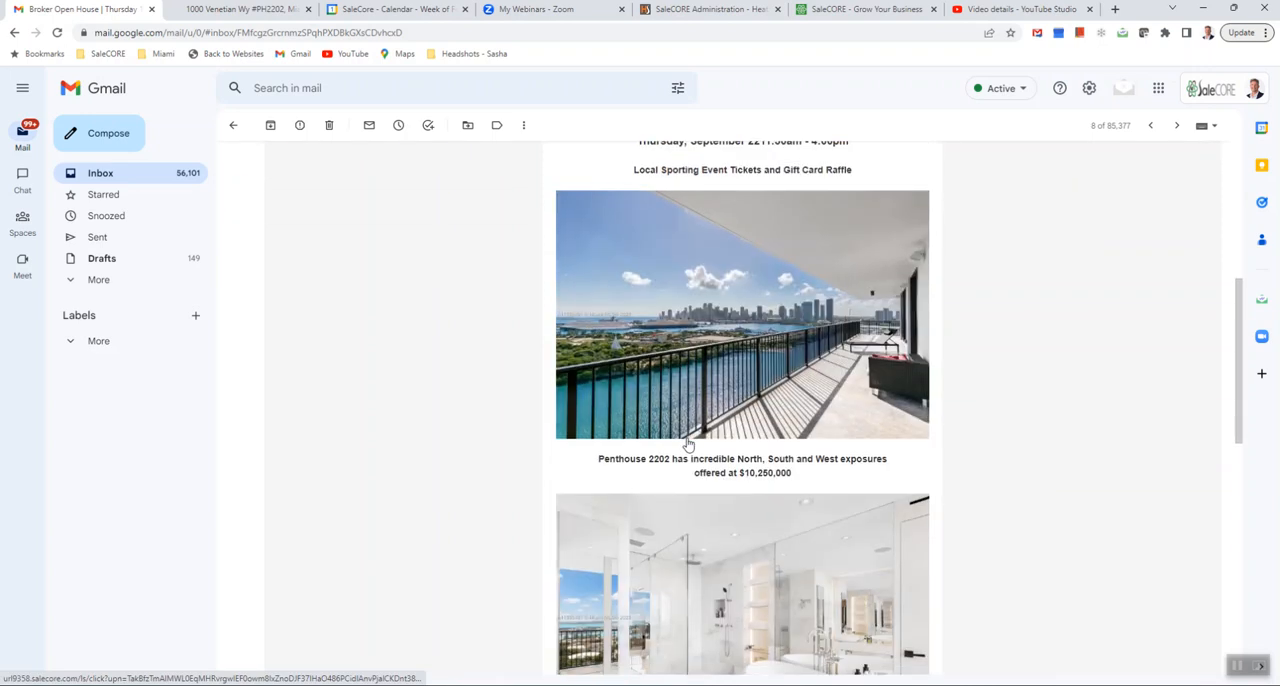
pyautogui.scroll(-4, 740, 528)
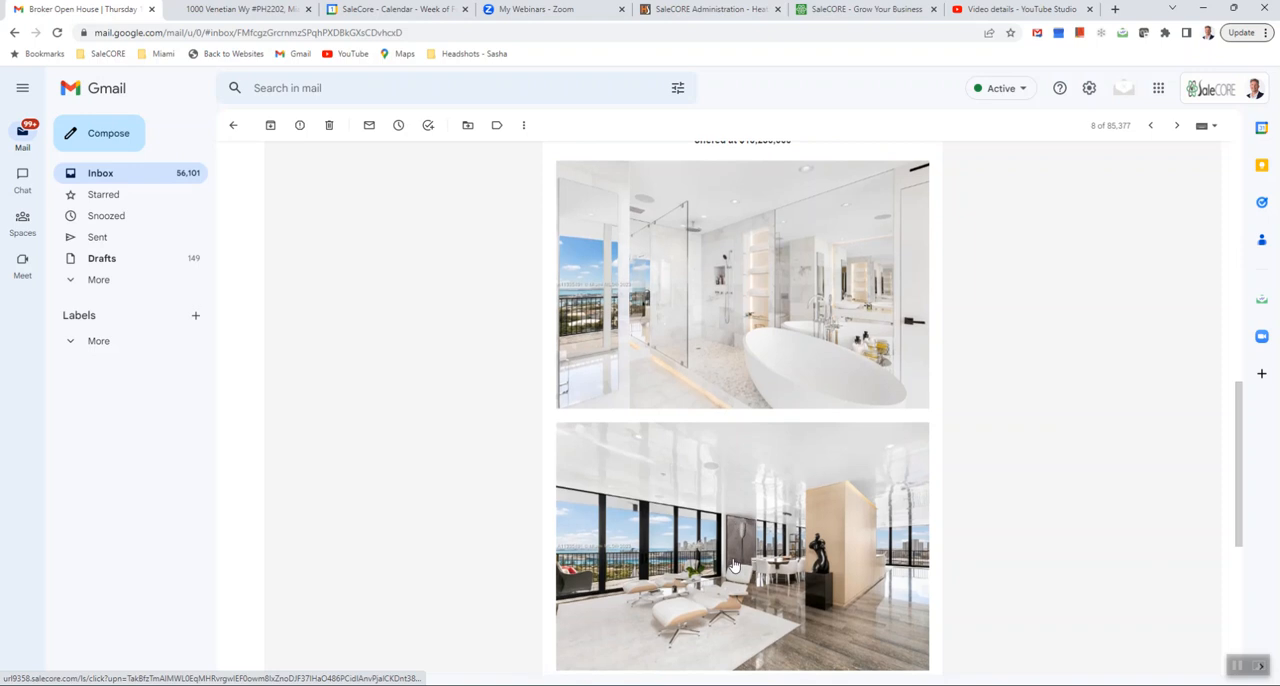
pyautogui.scroll(-4, 740, 560)
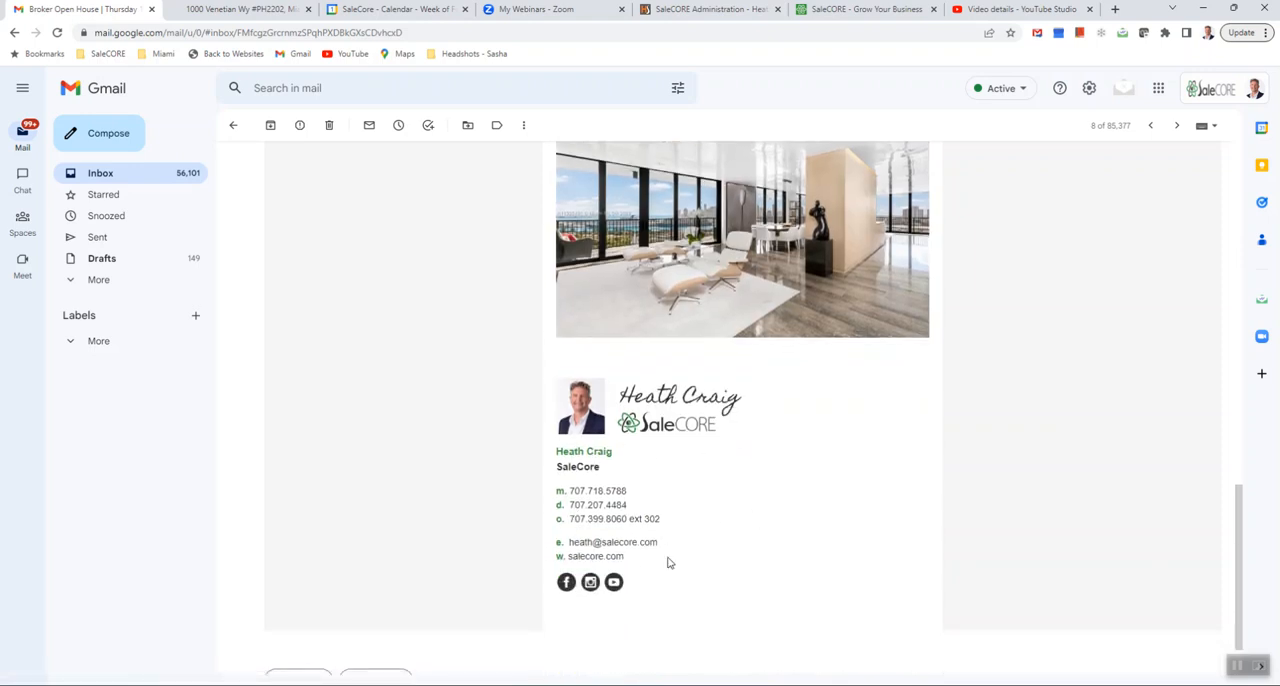
pyautogui.scroll(4, 722, 464)
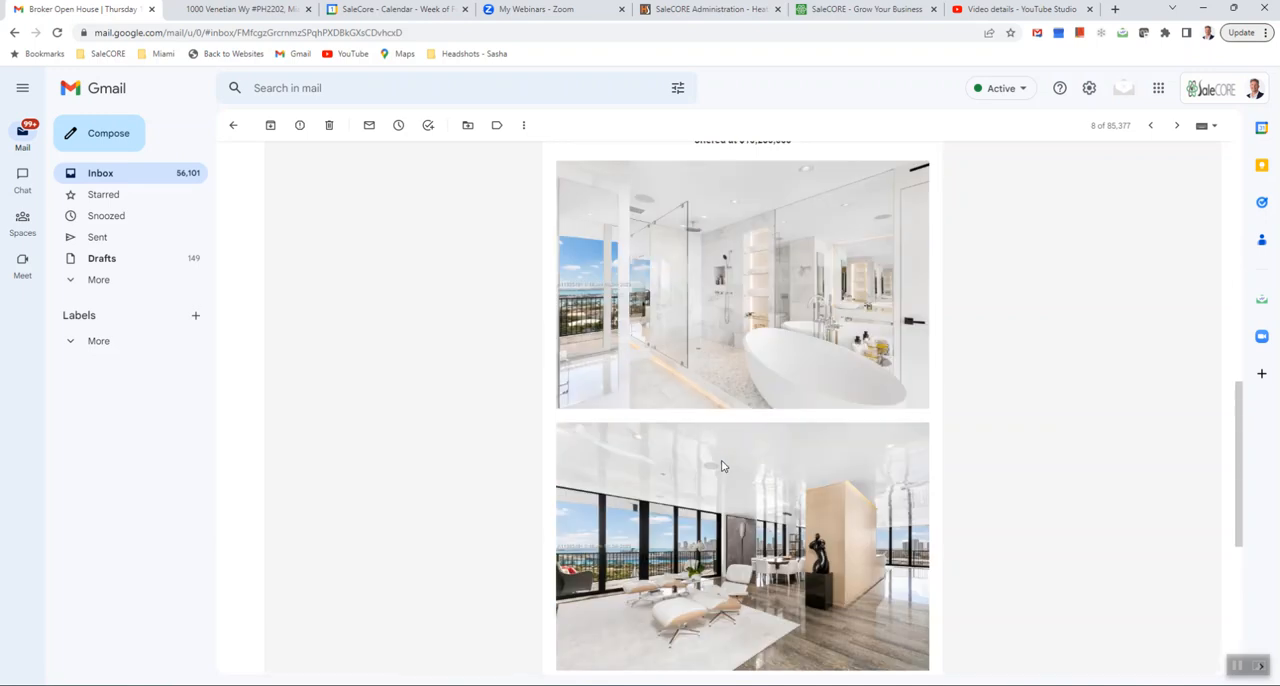
pyautogui.scroll(10, 722, 464)
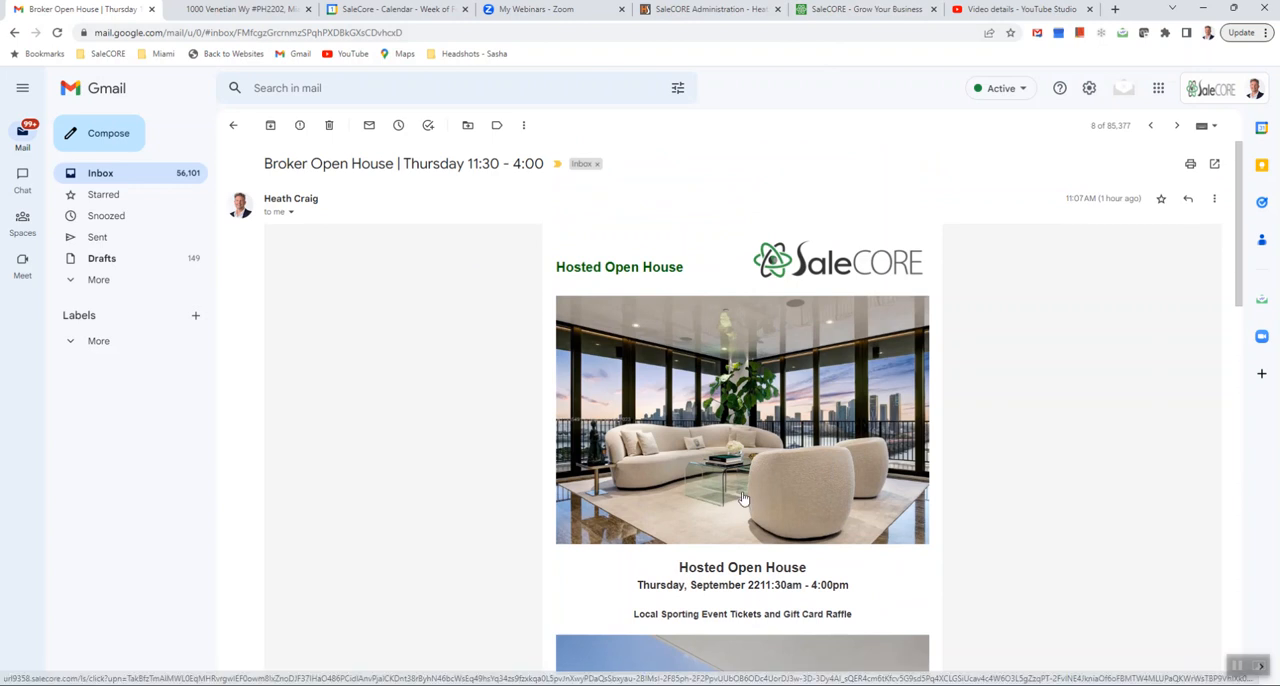
# - View the Miami Beach penthouse listing on the agent website and step through its first gallery photos
pyautogui.click(617, 418)
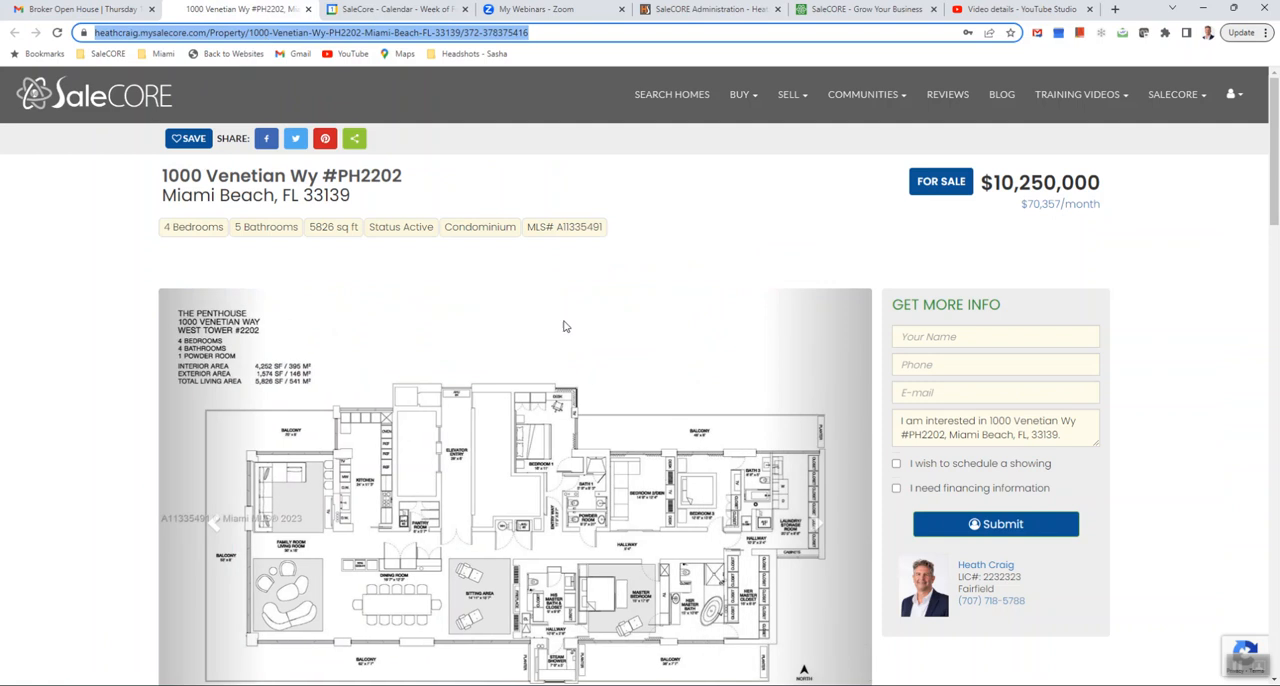
pyautogui.click(822, 529)
pyautogui.click(822, 529)
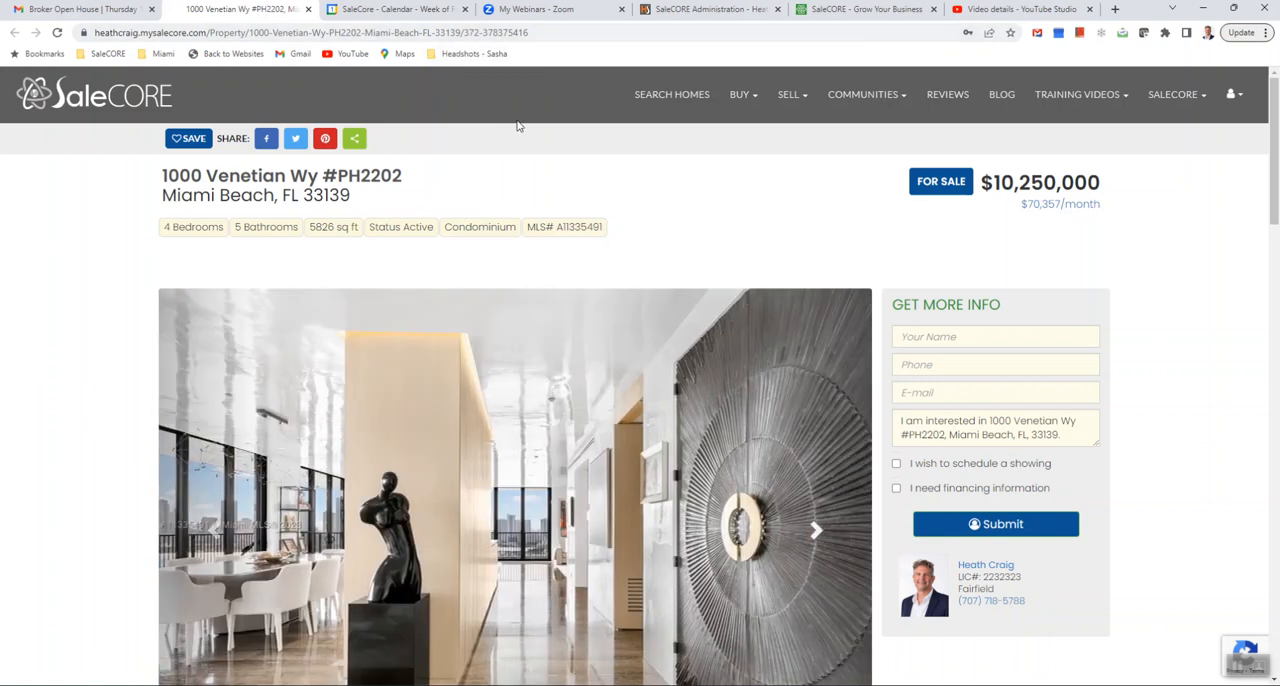
# - Search Miami Beach properties and open the $440,000 Indian Creek condo listing on its own page
pyautogui.click(652, 113)
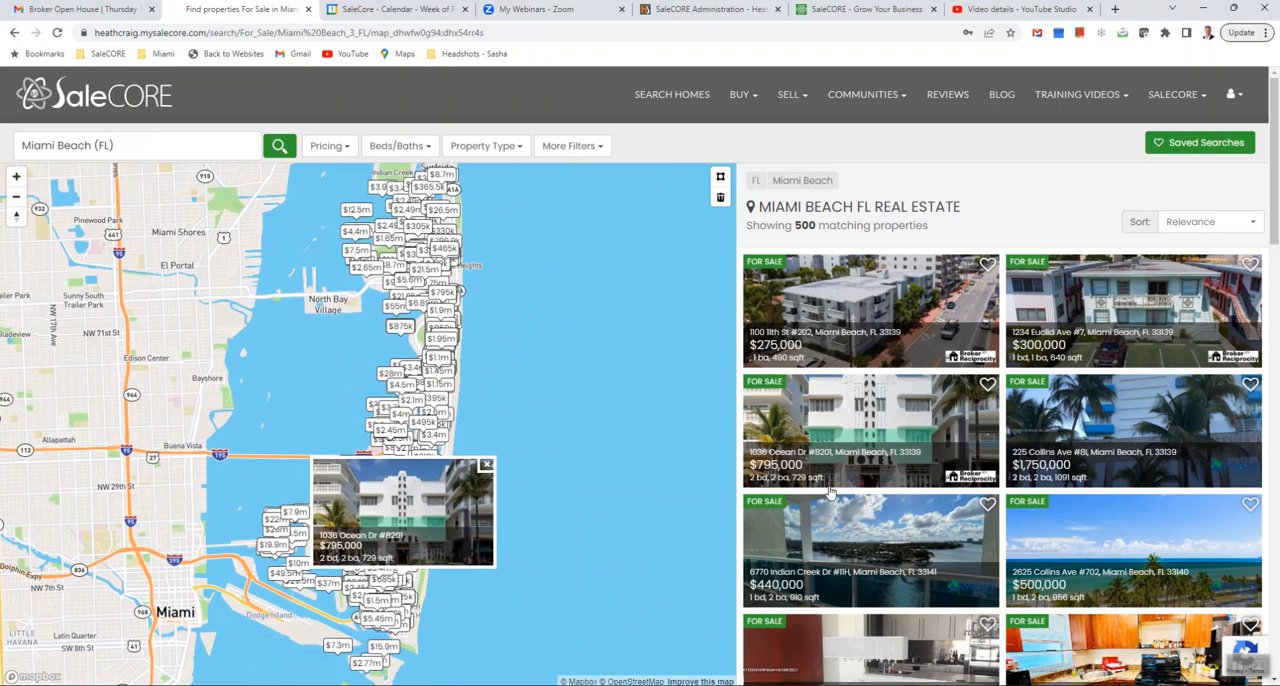
pyautogui.click(820, 582)
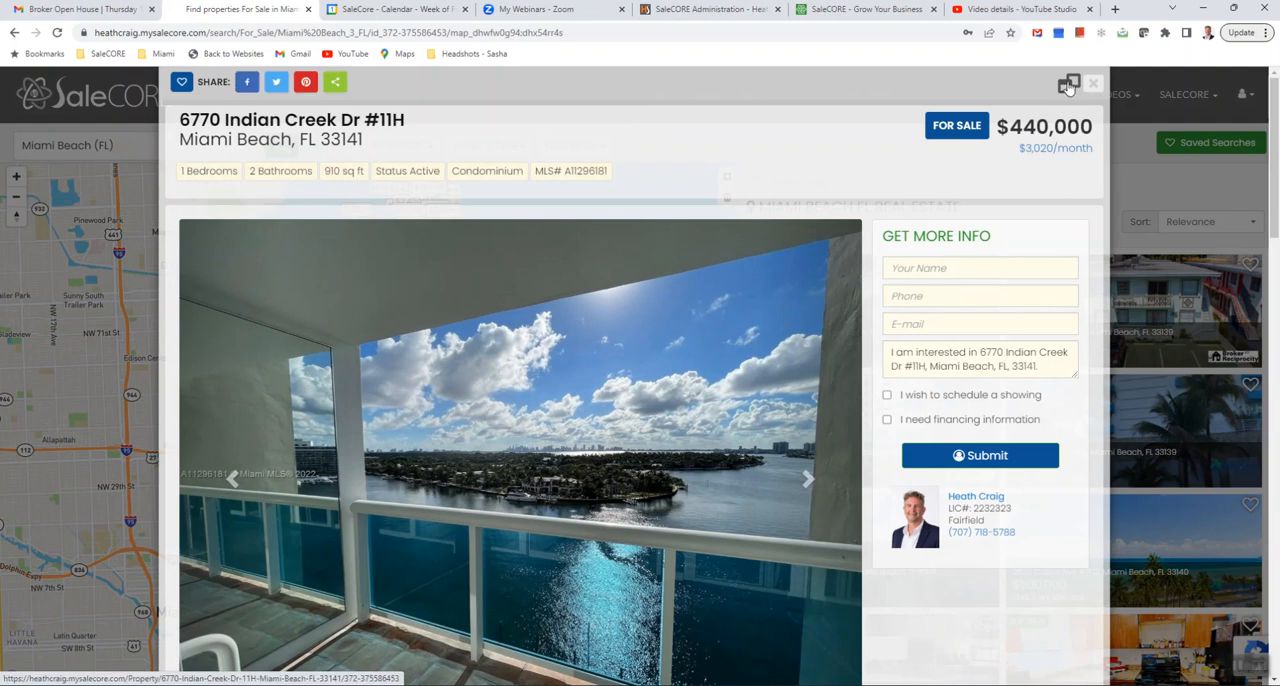
pyautogui.click(1069, 88)
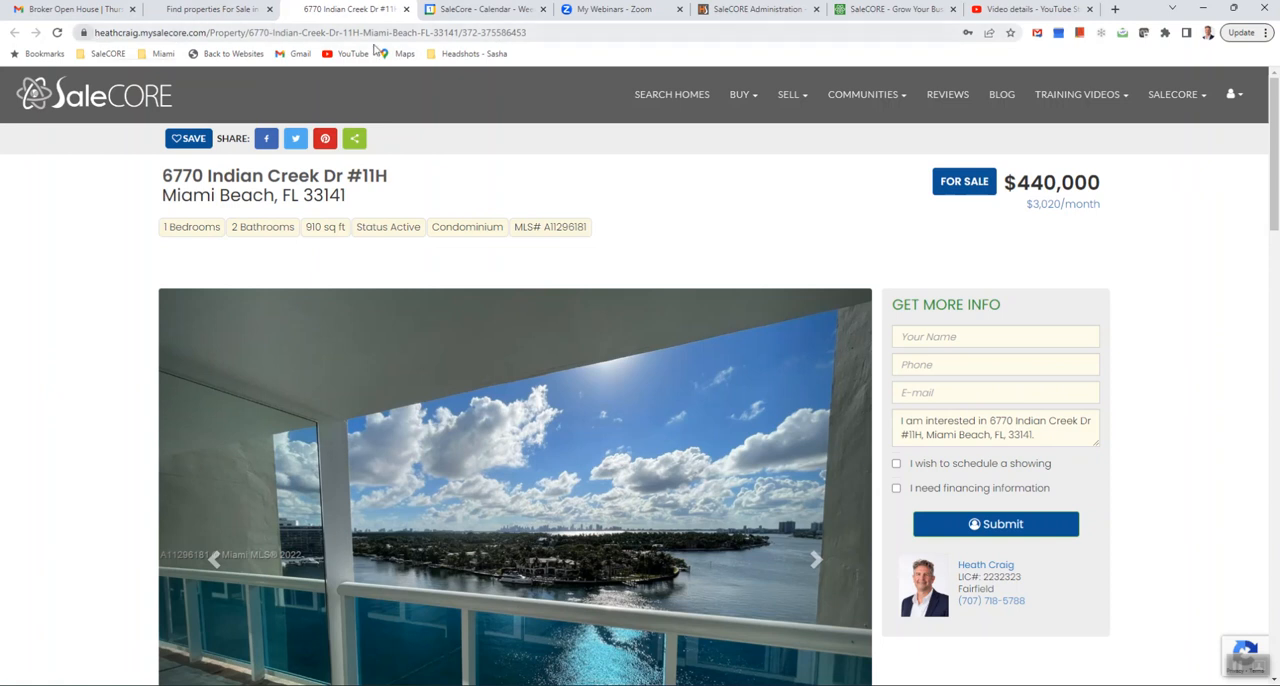
# - Return to the Broker Open House email and open the penthouse listing page from its lead photo
pyautogui.hotkey('ctrl', '1')
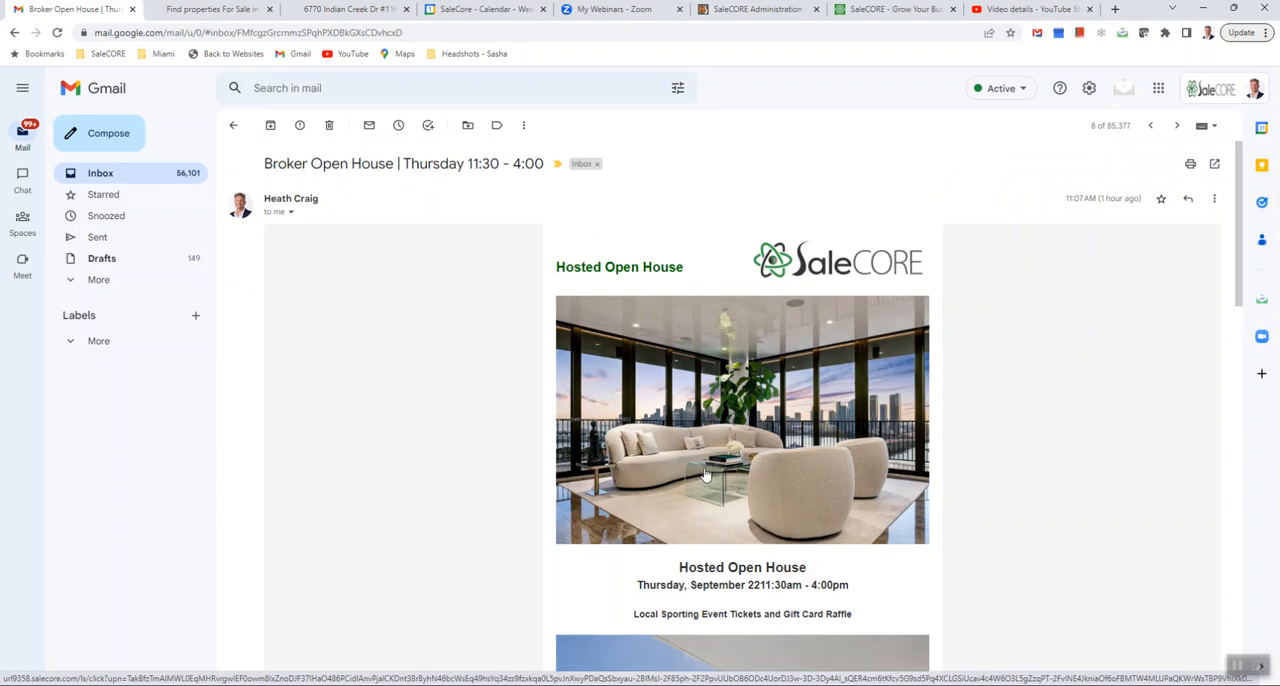
pyautogui.click(705, 475)
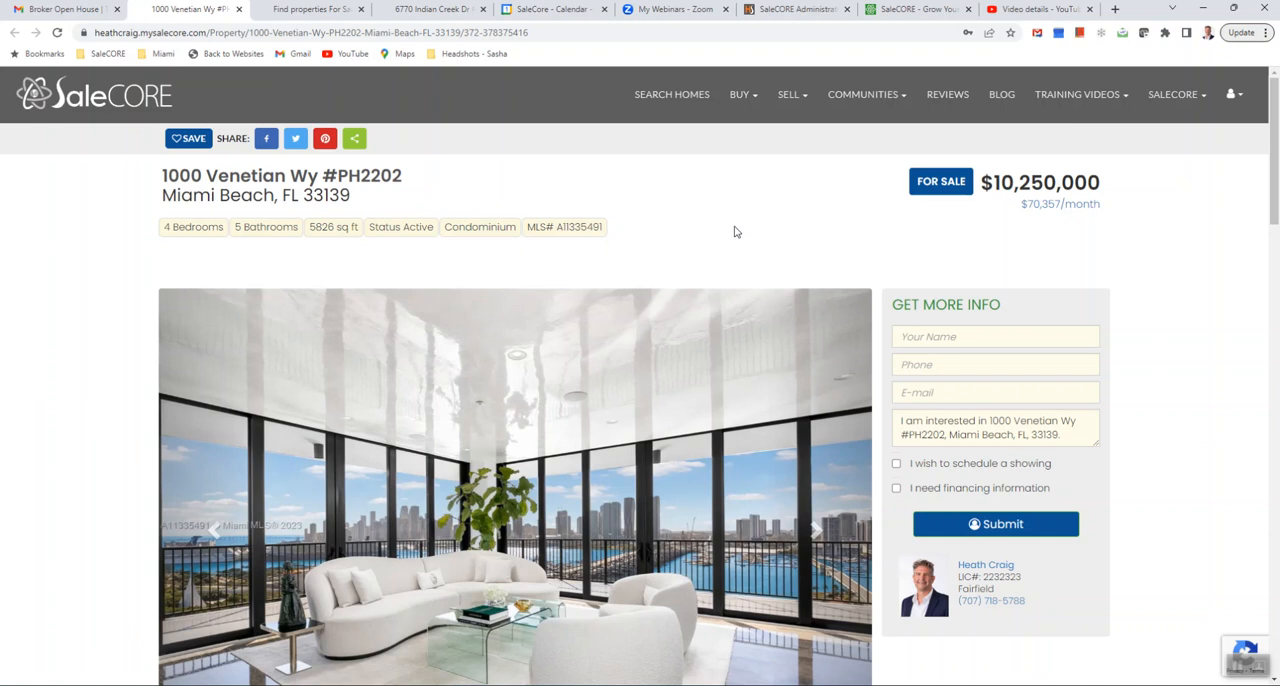
pyautogui.scroll(-3, 666, 305)
pyautogui.scroll(3, 611, 372)
# - Save the listing's living room photo as Su_378375416_0_1351 in the Open House Images folder
pyautogui.rightClick(595, 489)
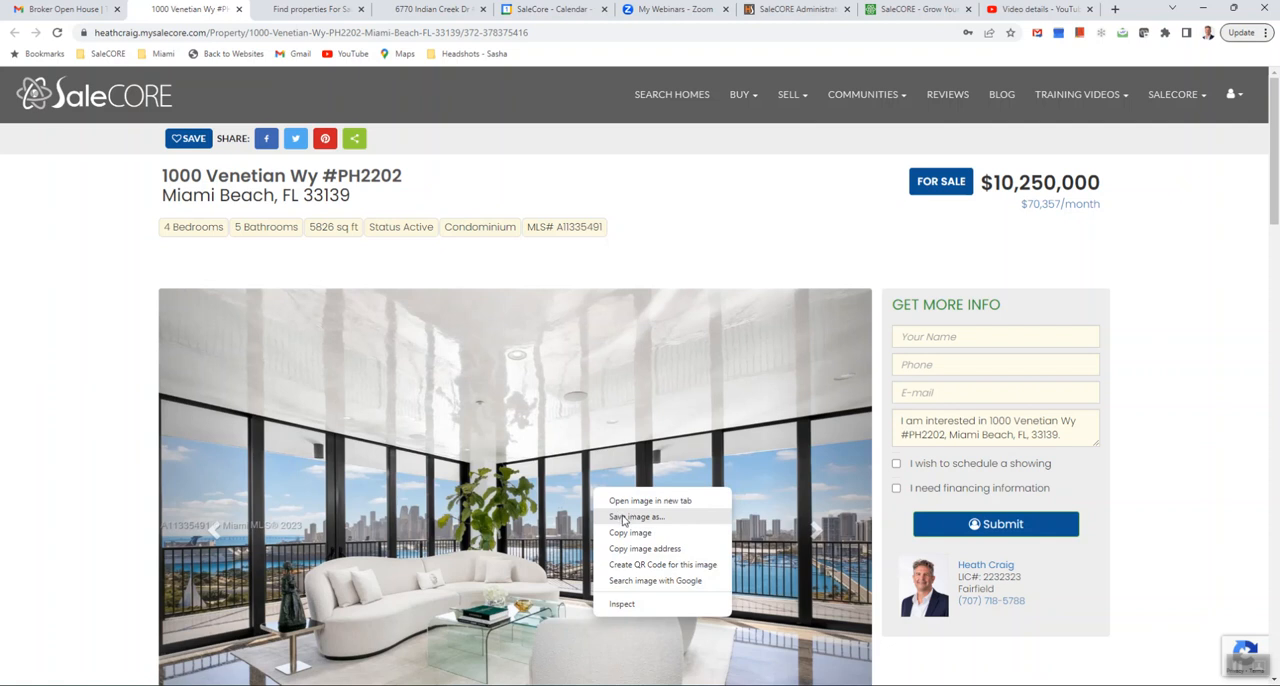
pyautogui.click(623, 517)
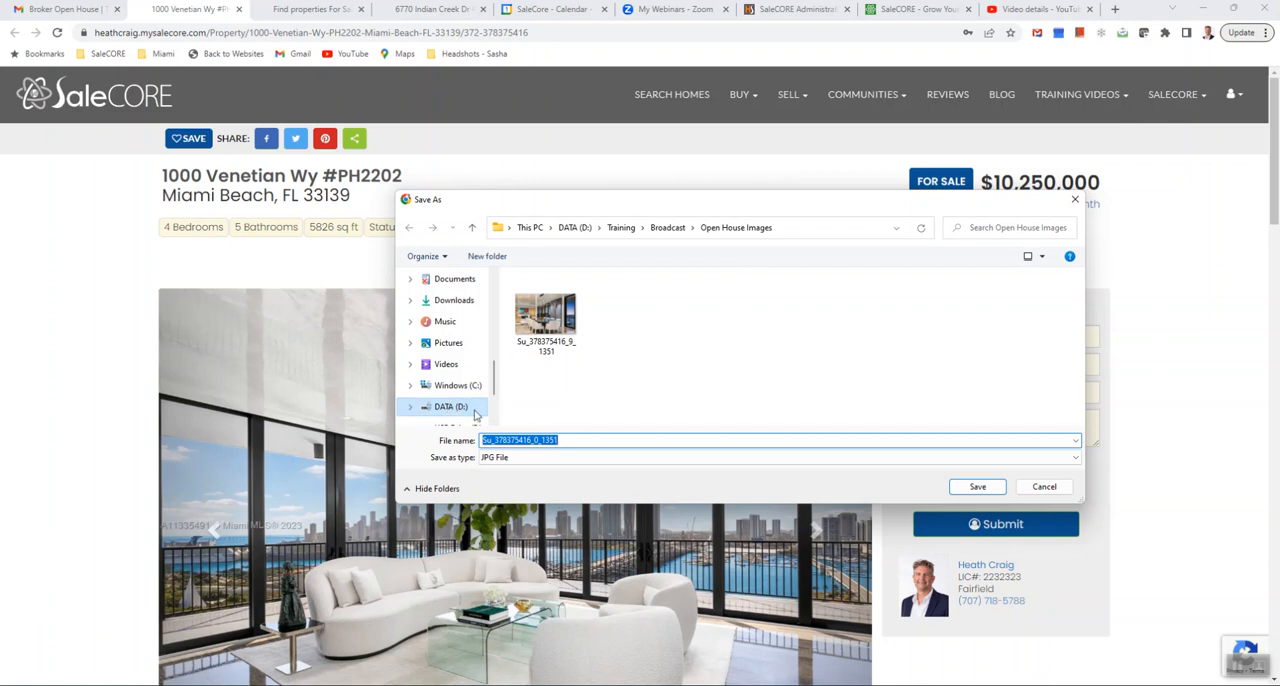
pyautogui.click(962, 486)
# - Advance the gallery to the photo with bookshelves and fireplace and save it as Su_378375416_3_1351 in Open House Images
pyautogui.scroll(-1, 843, 469)
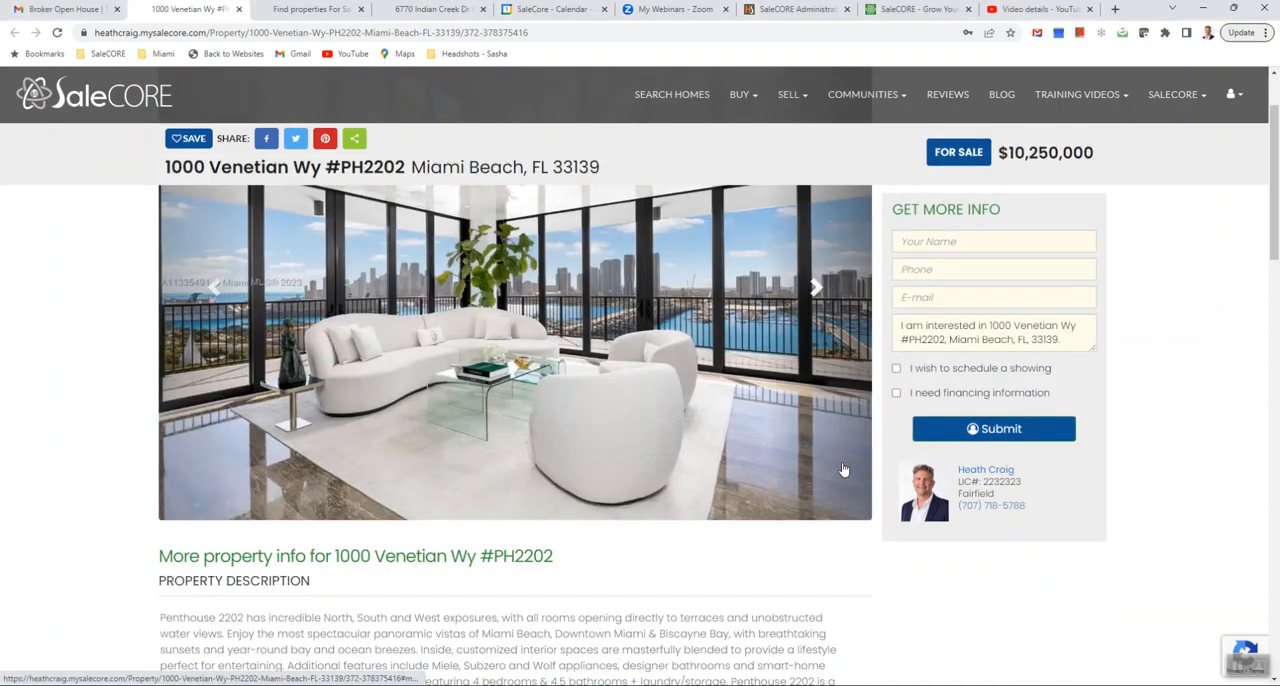
pyautogui.click(826, 286)
pyautogui.scroll(1, 826, 308)
pyautogui.click(828, 514)
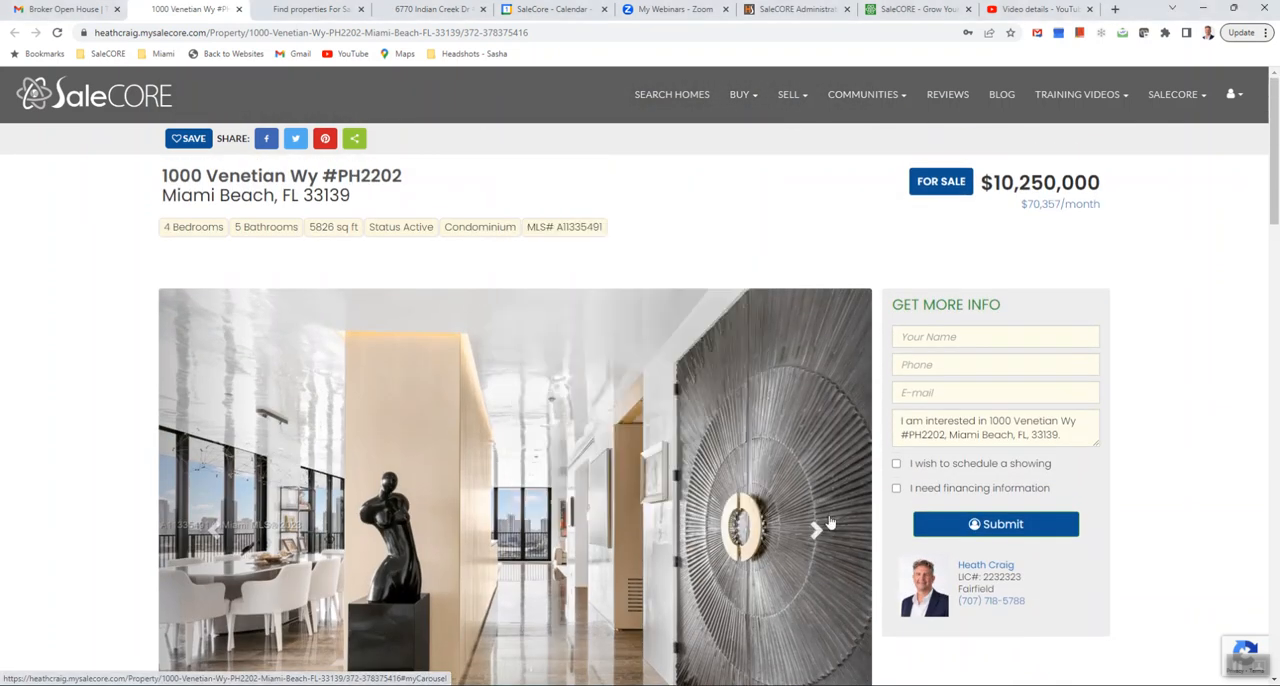
pyautogui.click(816, 545)
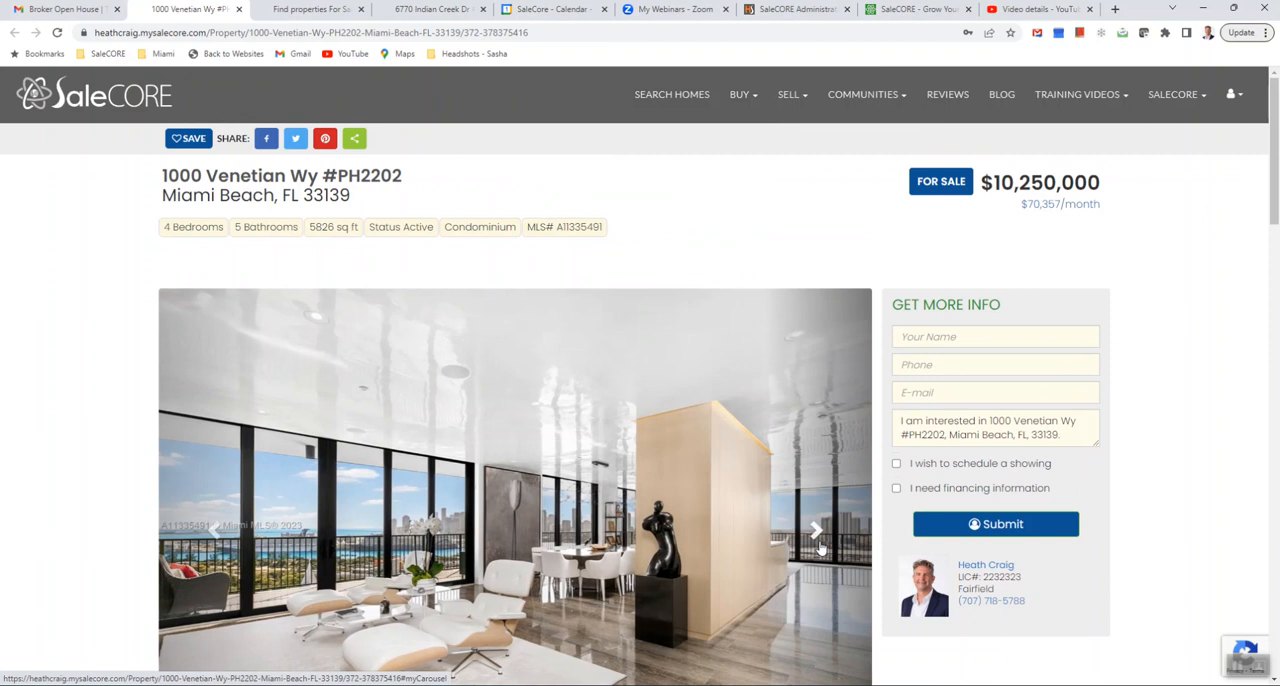
pyautogui.click(818, 545)
pyautogui.rightClick(590, 545)
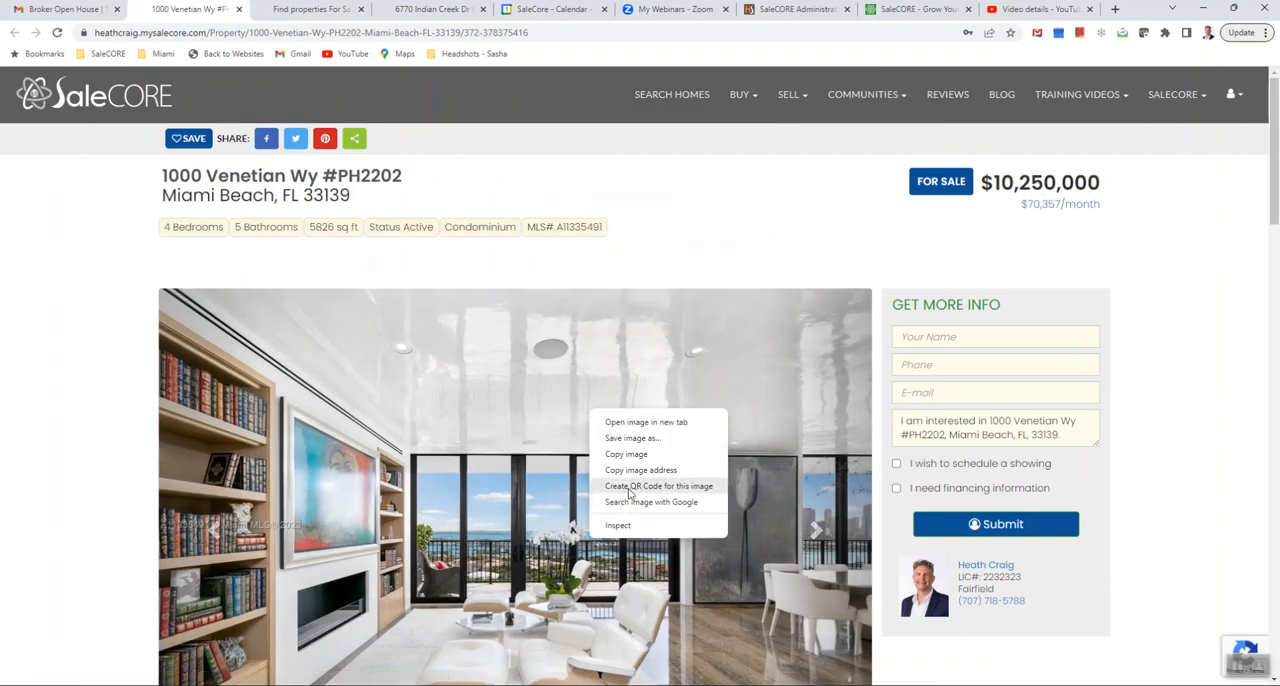
pyautogui.click(630, 433)
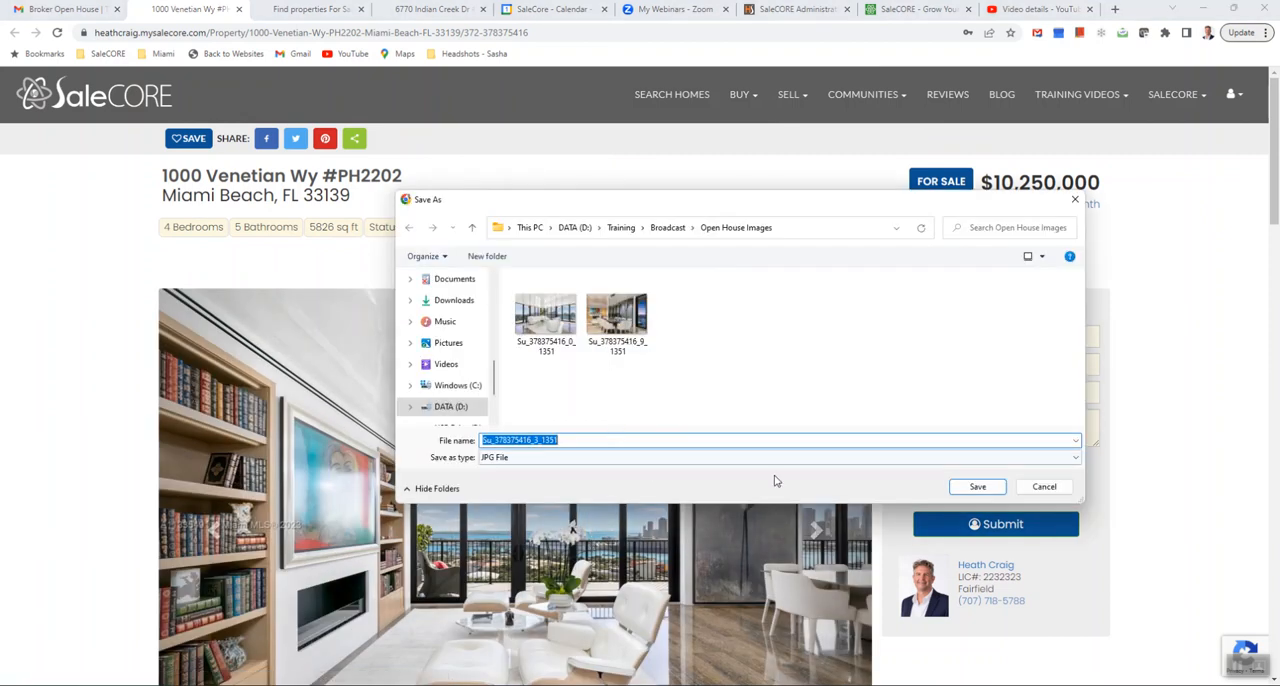
pyautogui.click(977, 486)
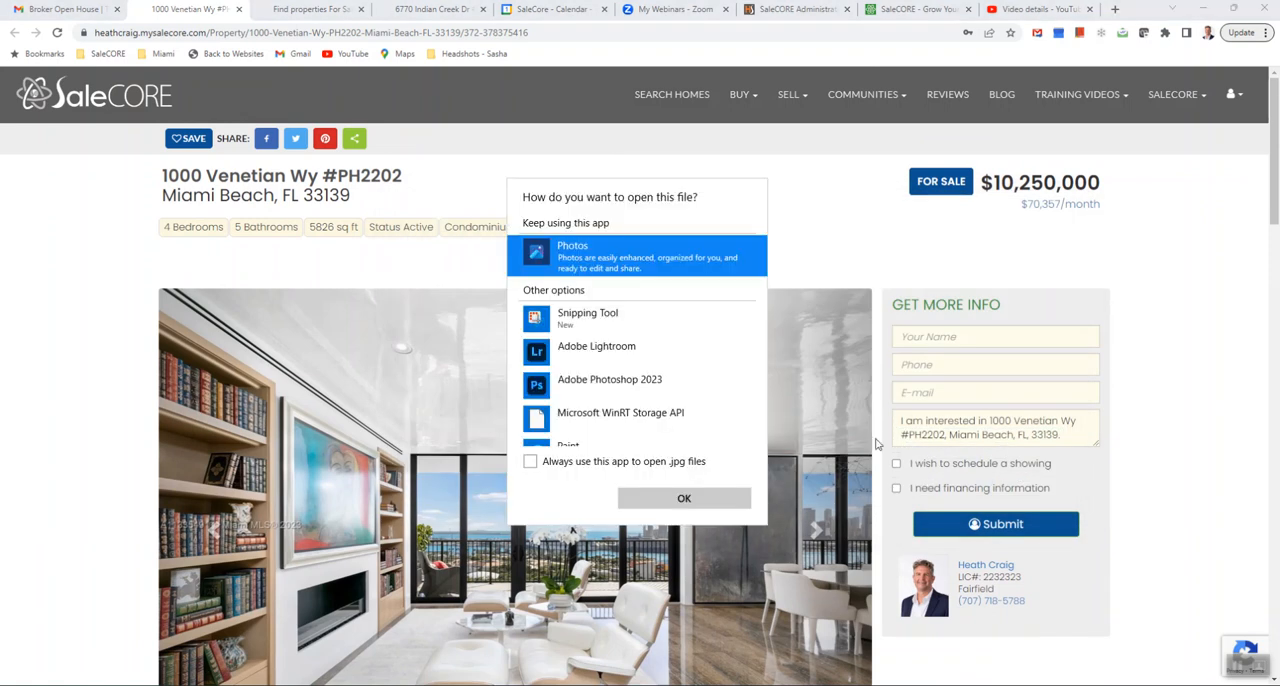
pyautogui.click(843, 255)
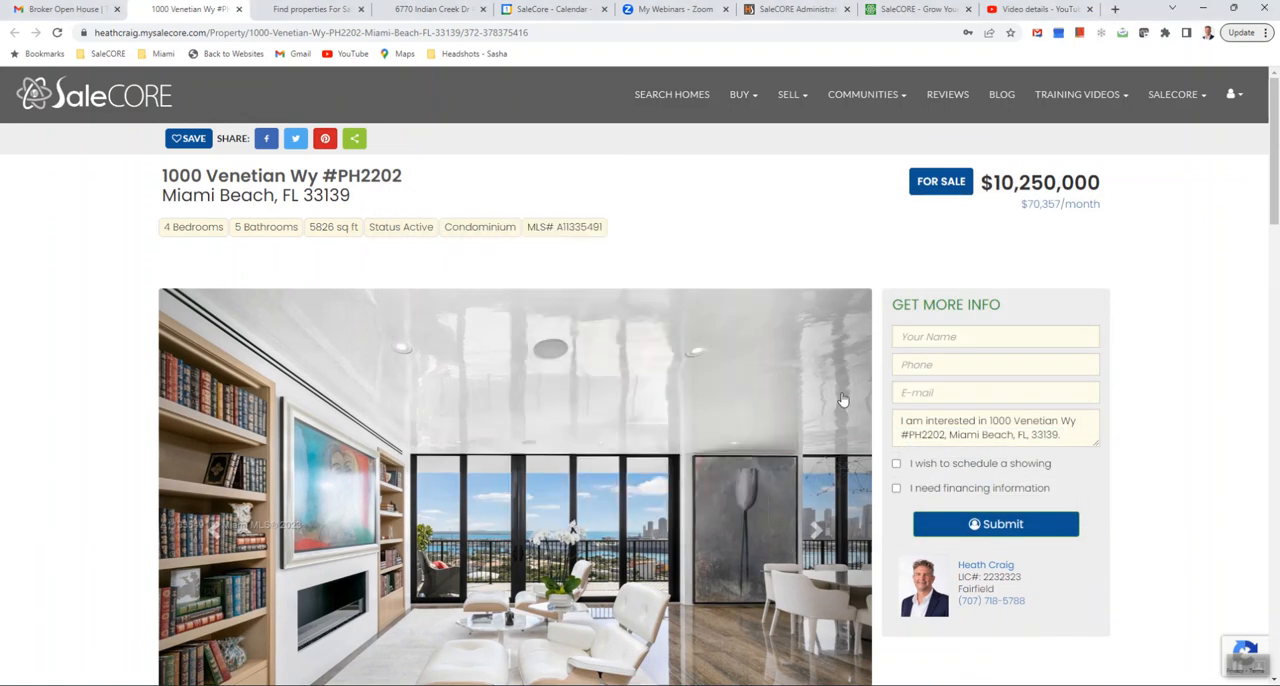
# - Browse the gallery to the first kitchen photo and save it as Su_378375416_15_1351 in Open House Images
pyautogui.scroll(-3, 843, 300)
pyautogui.click(846, 333)
pyautogui.click(846, 333)
pyautogui.click(846, 334)
pyautogui.scroll(1, 845, 336)
pyautogui.click(841, 347)
pyautogui.click(841, 347)
pyautogui.scroll(2, 820, 440)
pyautogui.click(806, 533)
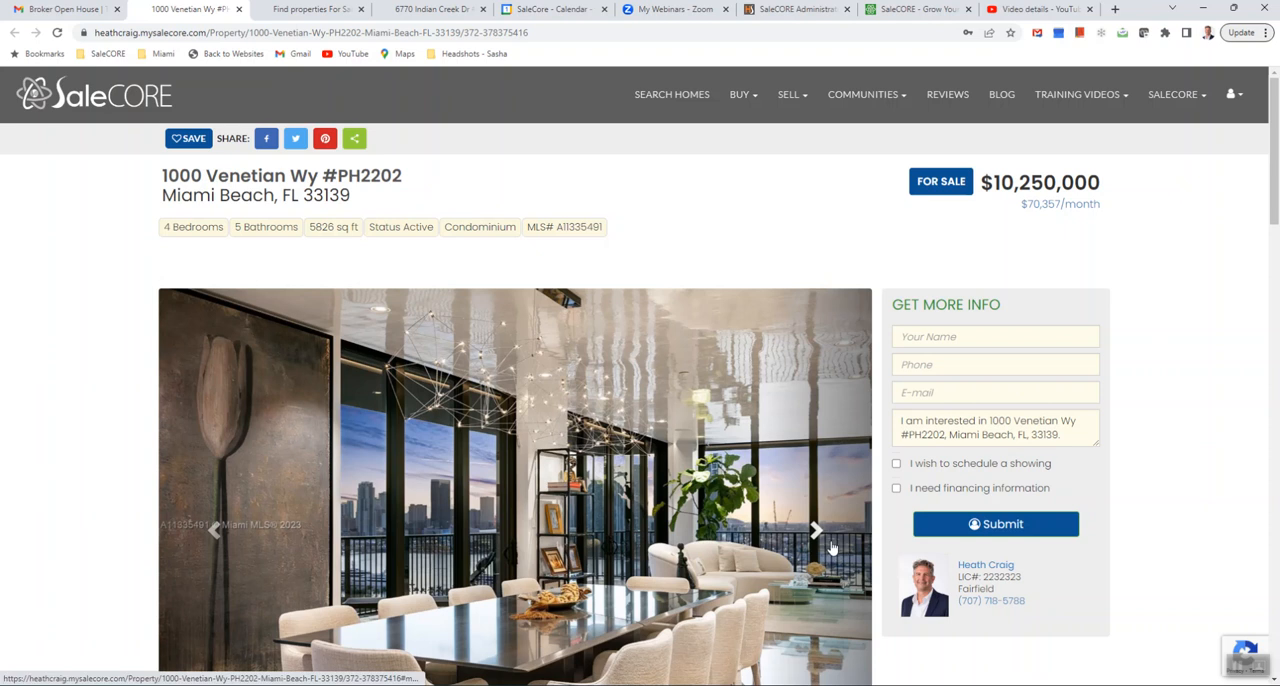
pyautogui.click(832, 548)
pyautogui.click(830, 547)
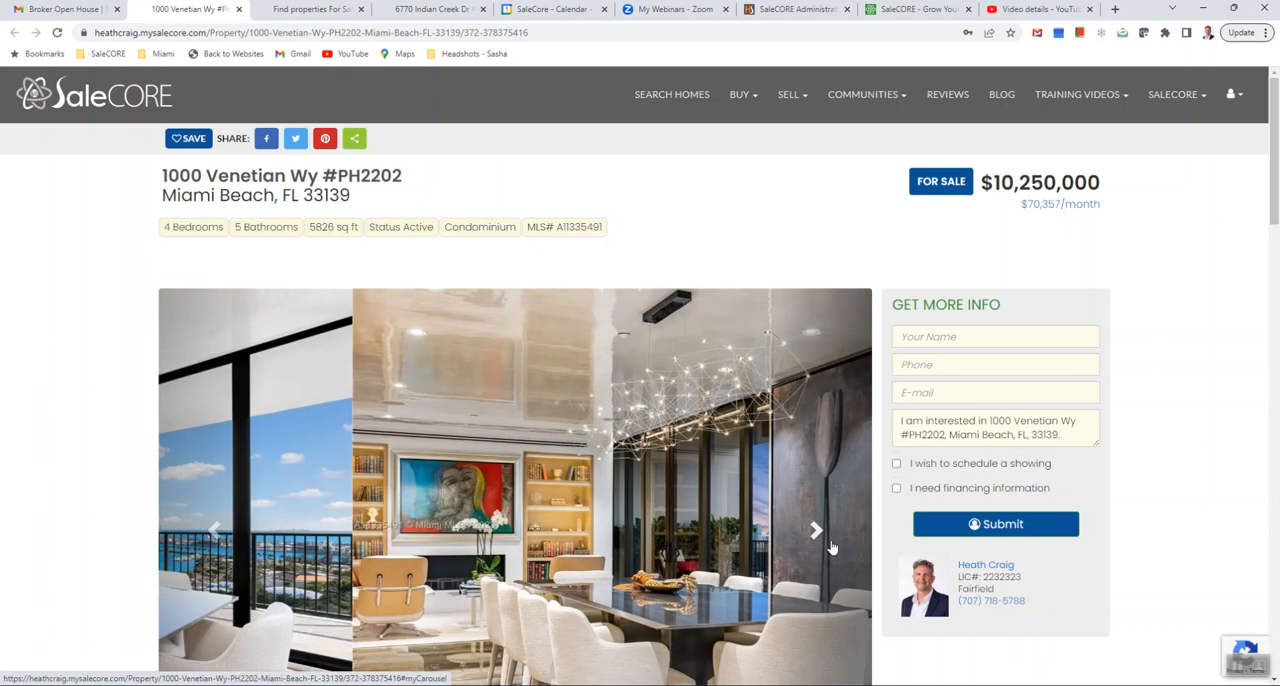
pyautogui.click(824, 544)
pyautogui.click(820, 537)
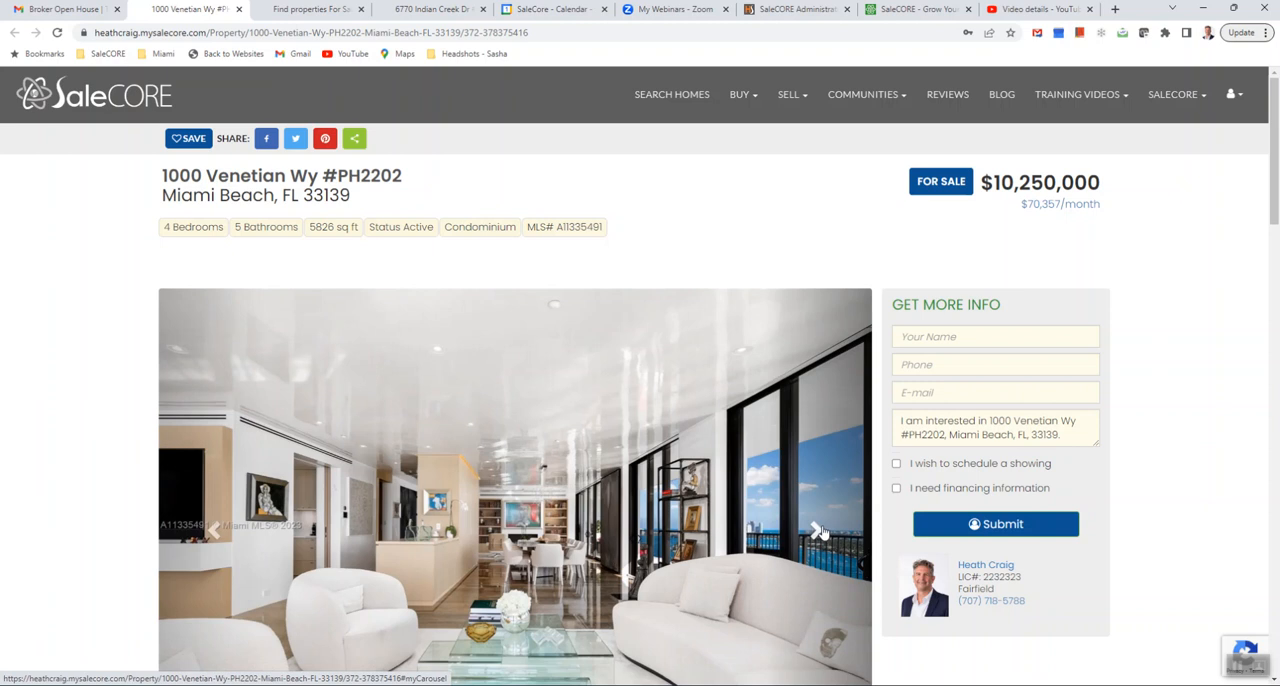
pyautogui.click(818, 531)
pyautogui.click(818, 531)
pyautogui.scroll(-2, 814, 450)
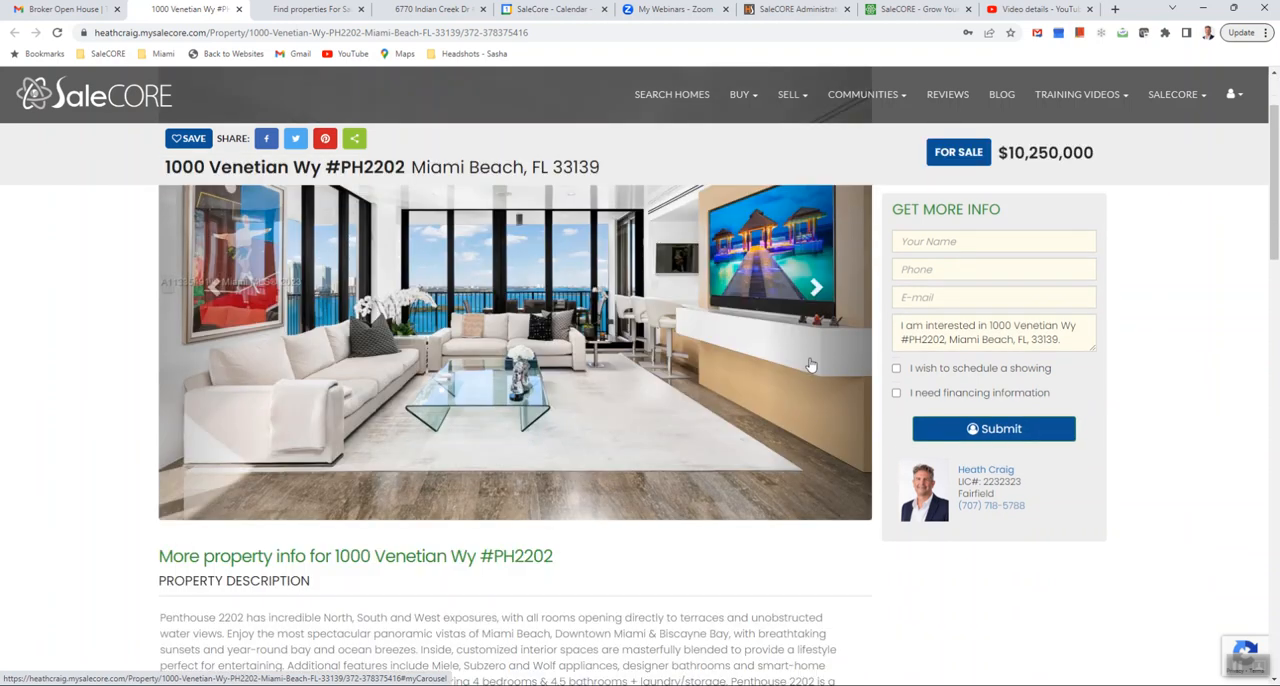
pyautogui.scroll(2, 830, 450)
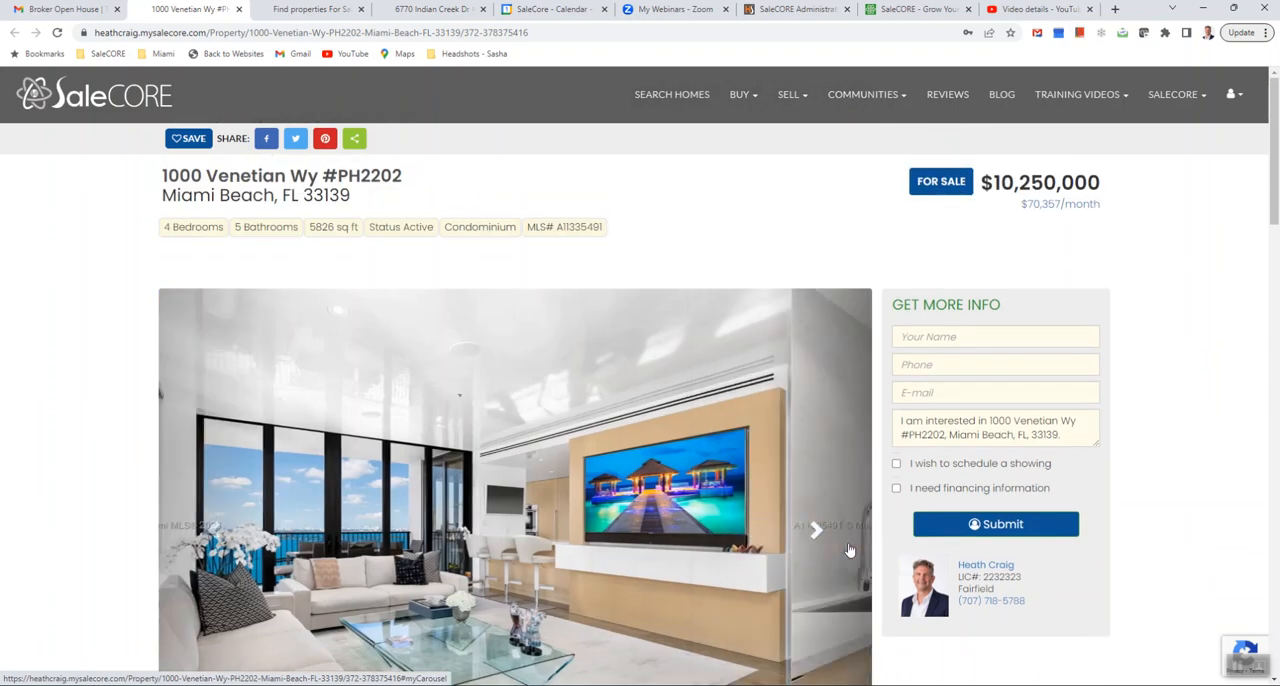
pyautogui.click(848, 550)
pyautogui.rightClick(583, 414)
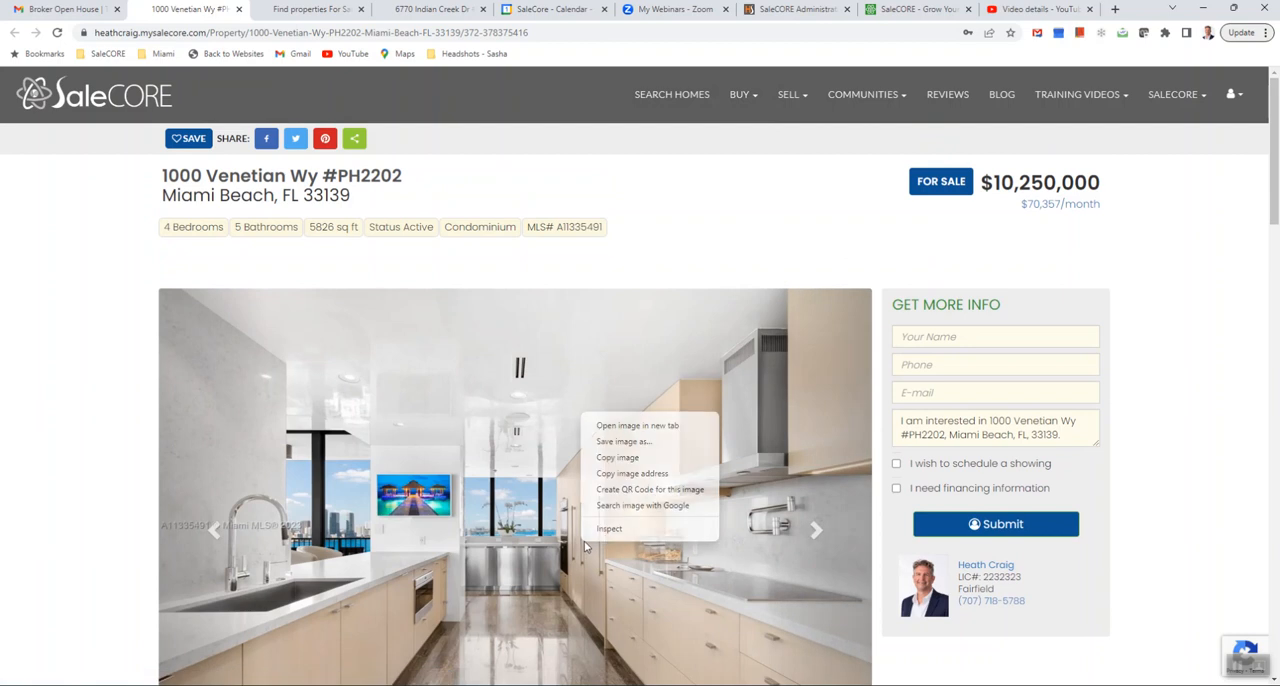
pyautogui.click(630, 443)
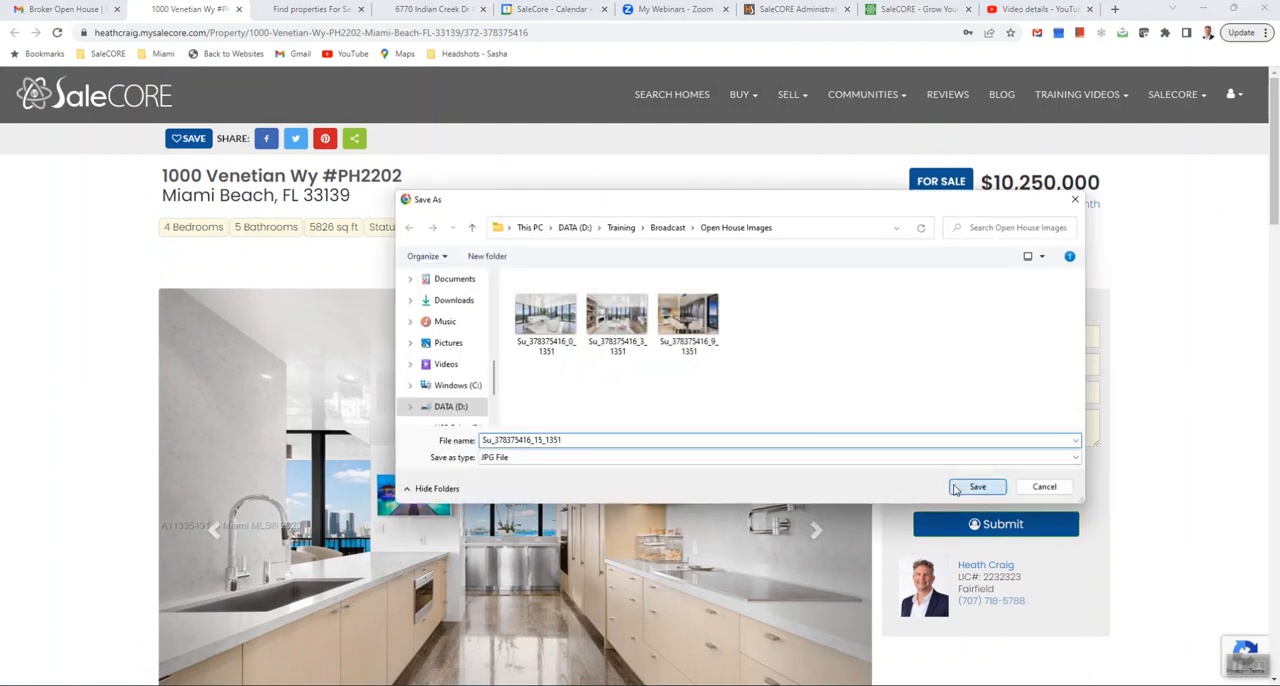
pyautogui.click(977, 487)
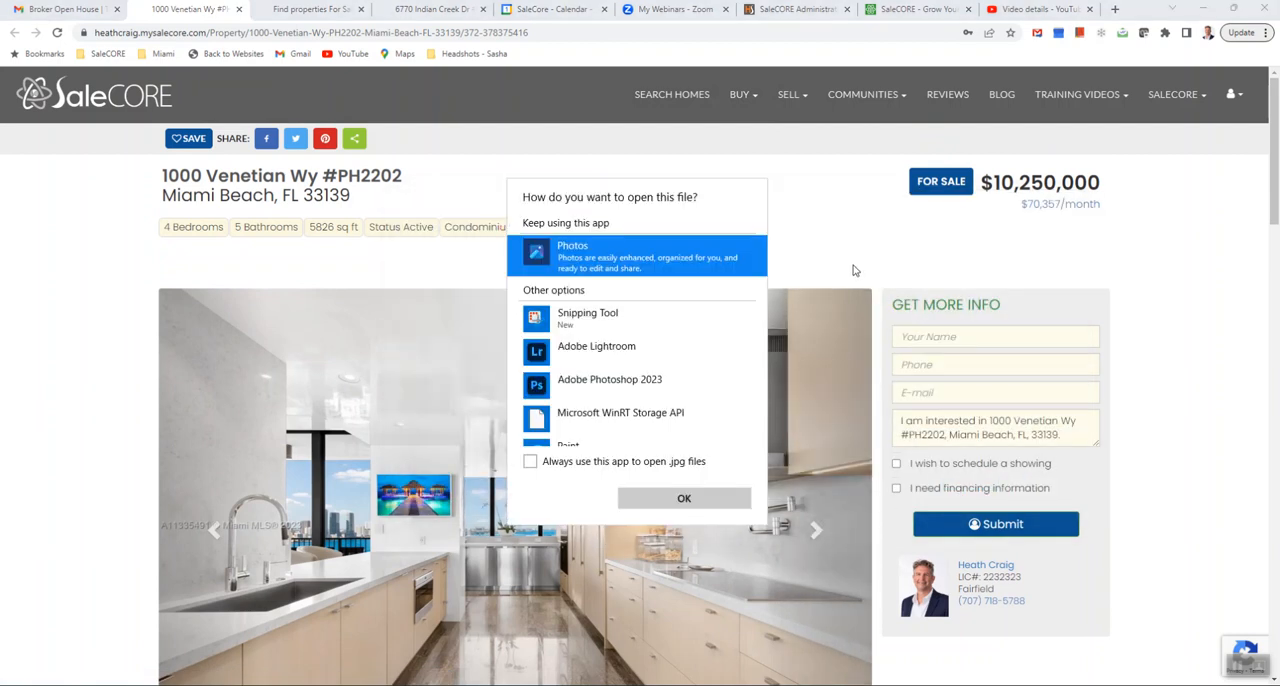
pyautogui.click(853, 251)
# - Advance to the kitchen photo showing the red artwork beyond the counter and save it with the other open house images
pyautogui.click(838, 527)
pyautogui.click(838, 527)
pyautogui.click(838, 527)
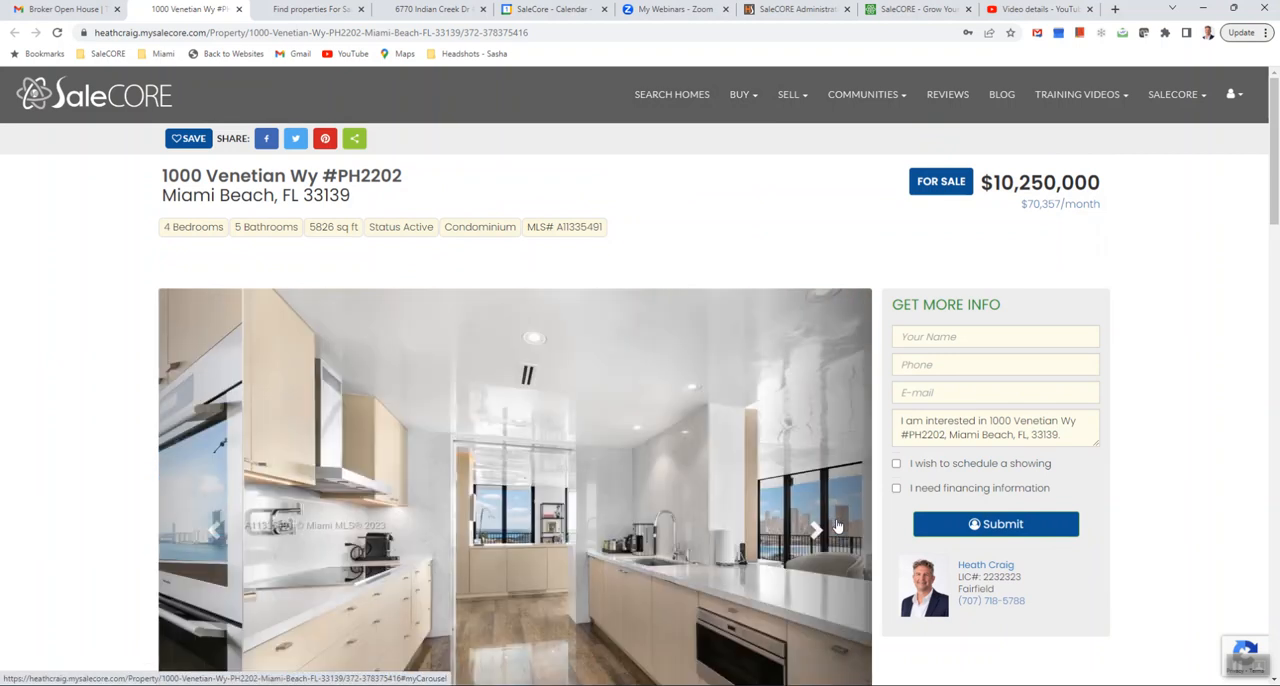
pyautogui.rightClick(594, 550)
pyautogui.click(643, 457)
pyautogui.click(964, 488)
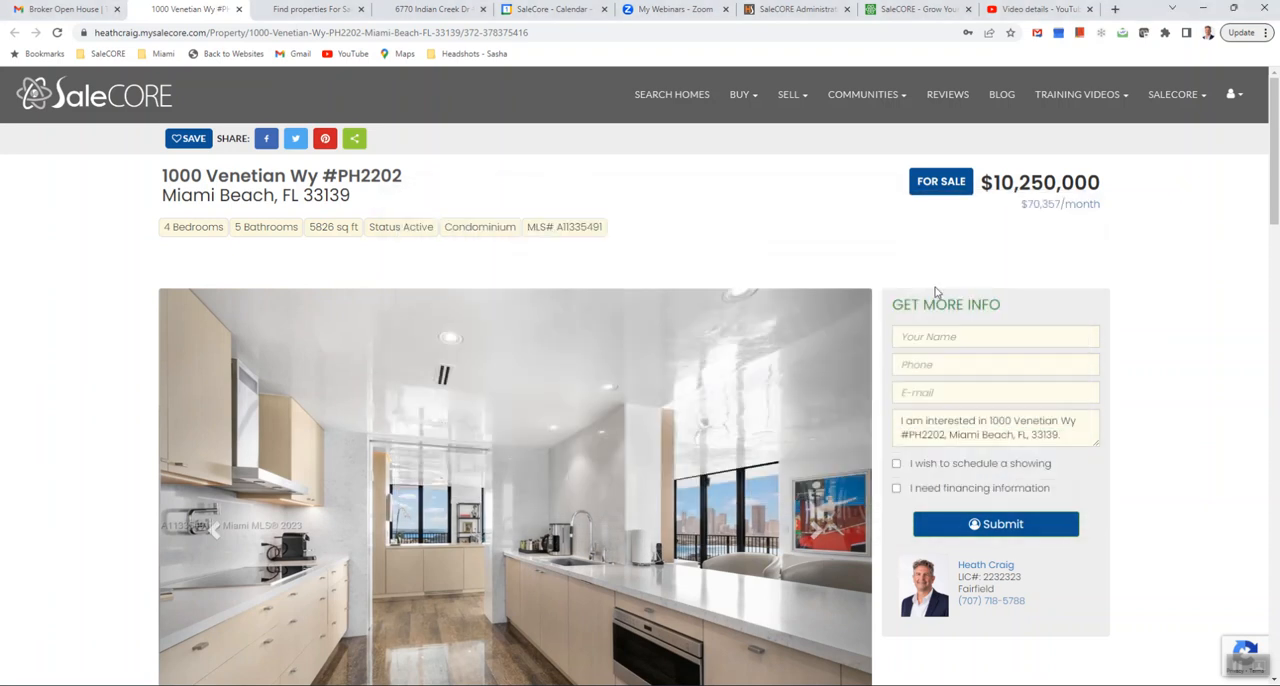
pyautogui.click(826, 221)
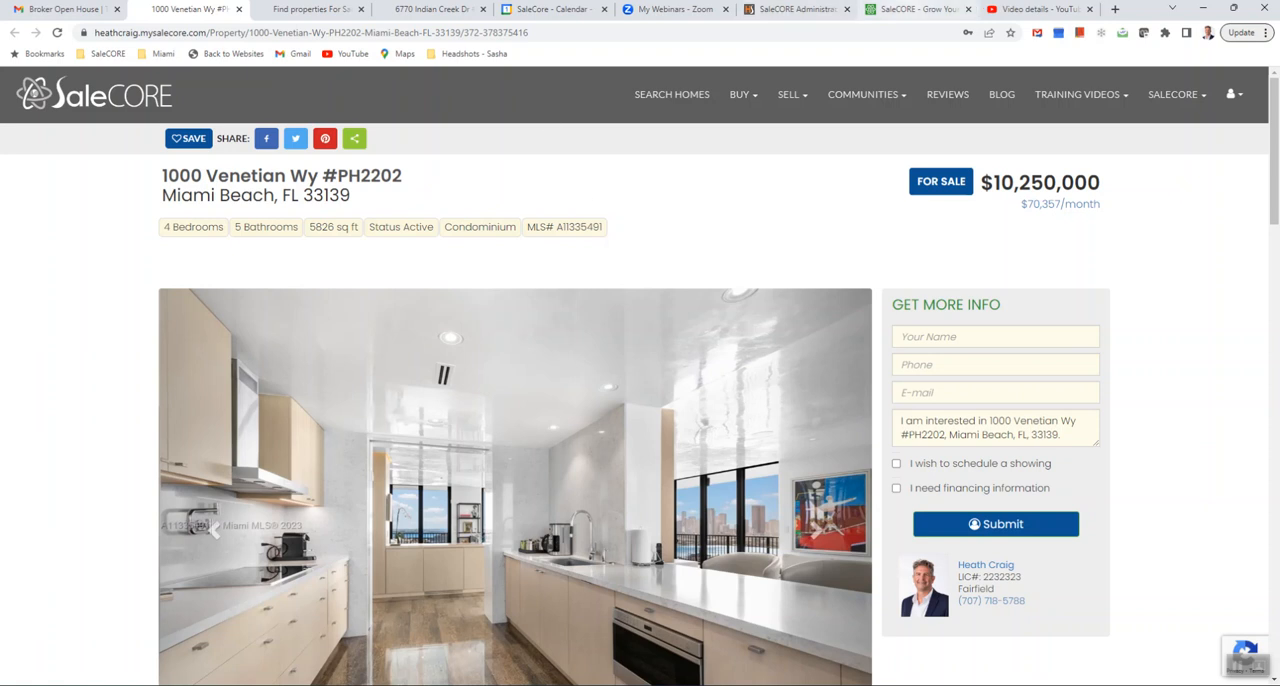
# - Switch to the SaleCORE CRM and open the My Contacts list
pyautogui.click(915, 9)
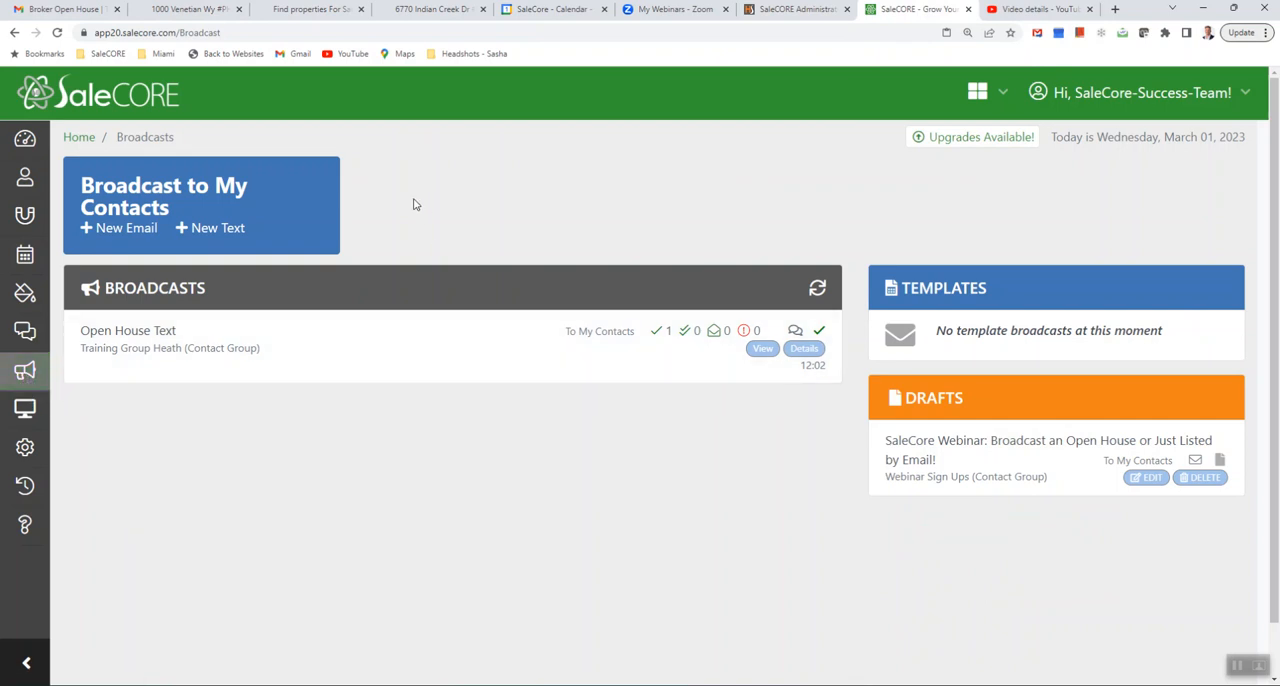
pyautogui.click(22, 187)
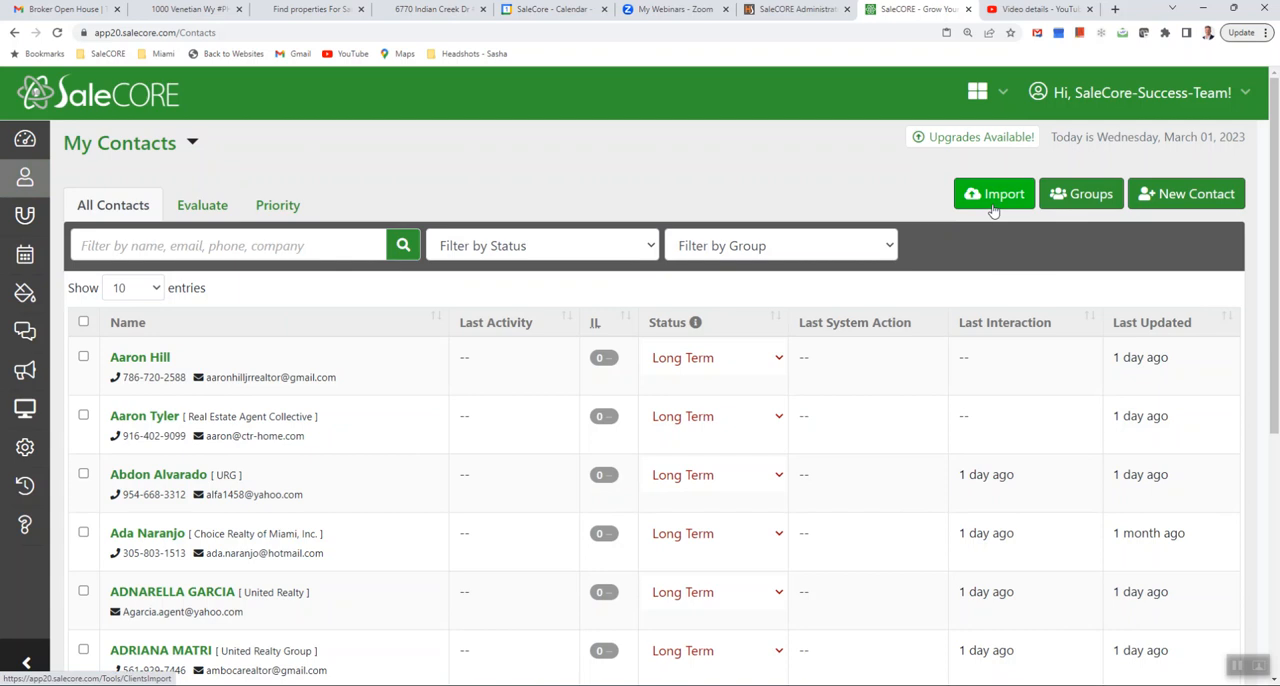
# - View the contact group list and the form for adding a new contact group, leaving the form without adding anything
pyautogui.click(1065, 203)
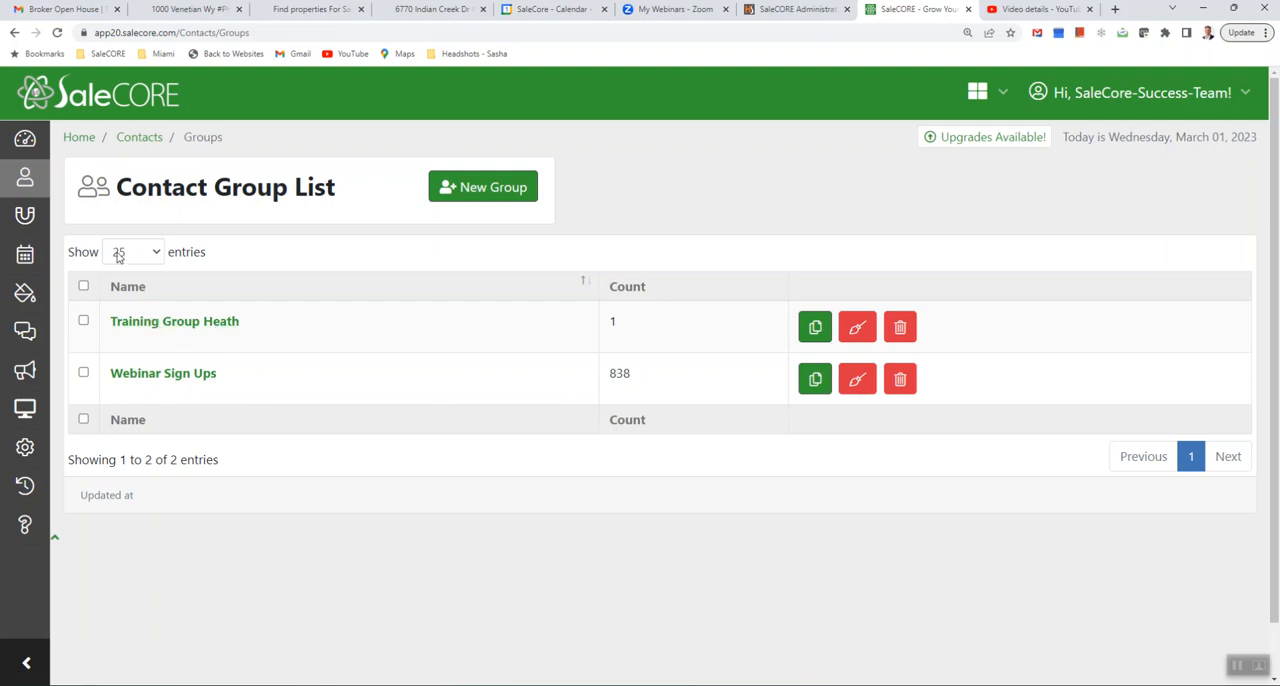
pyautogui.click(488, 200)
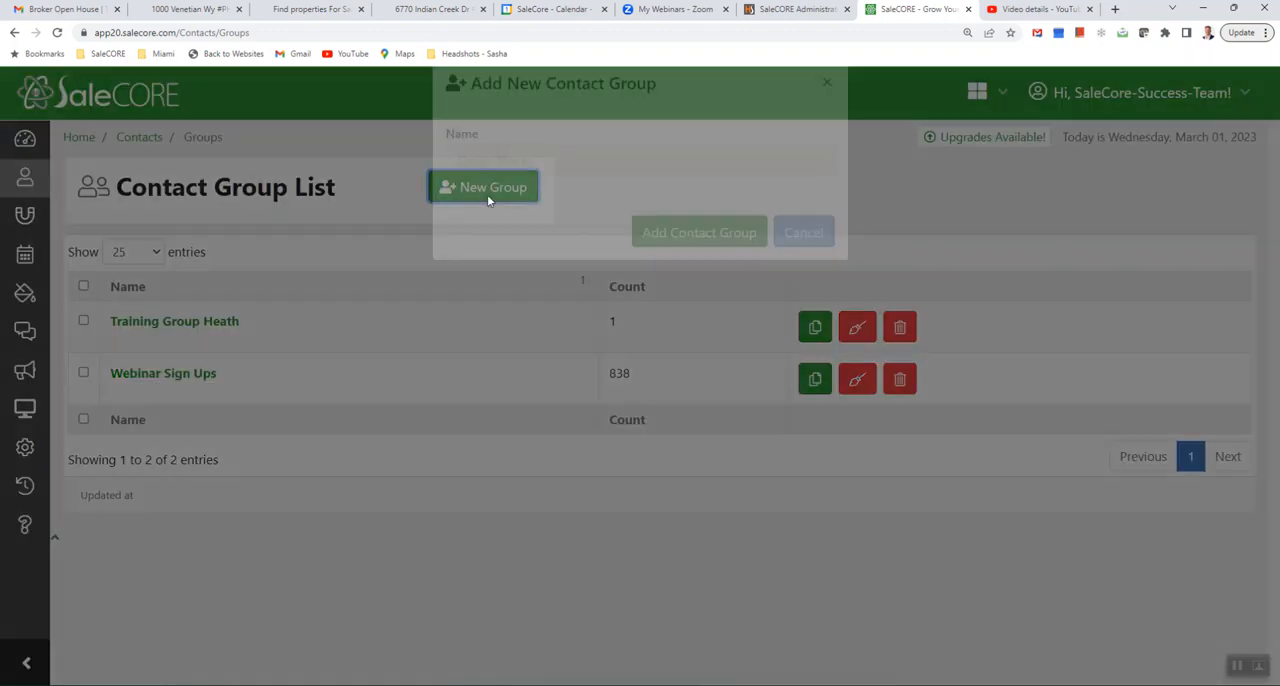
pyautogui.click(535, 195)
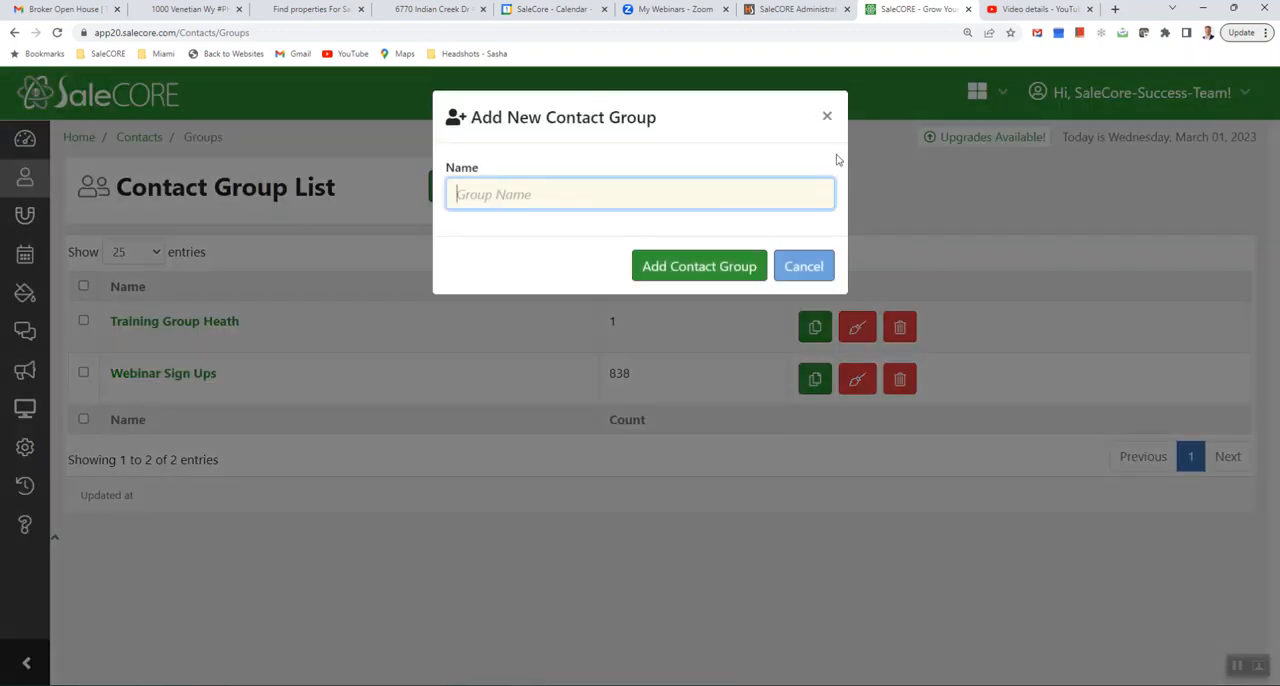
pyautogui.click(825, 118)
# - Open the first contact in My Contacts, add it to the training client group and remove it from that group again
pyautogui.click(22, 194)
pyautogui.click(135, 358)
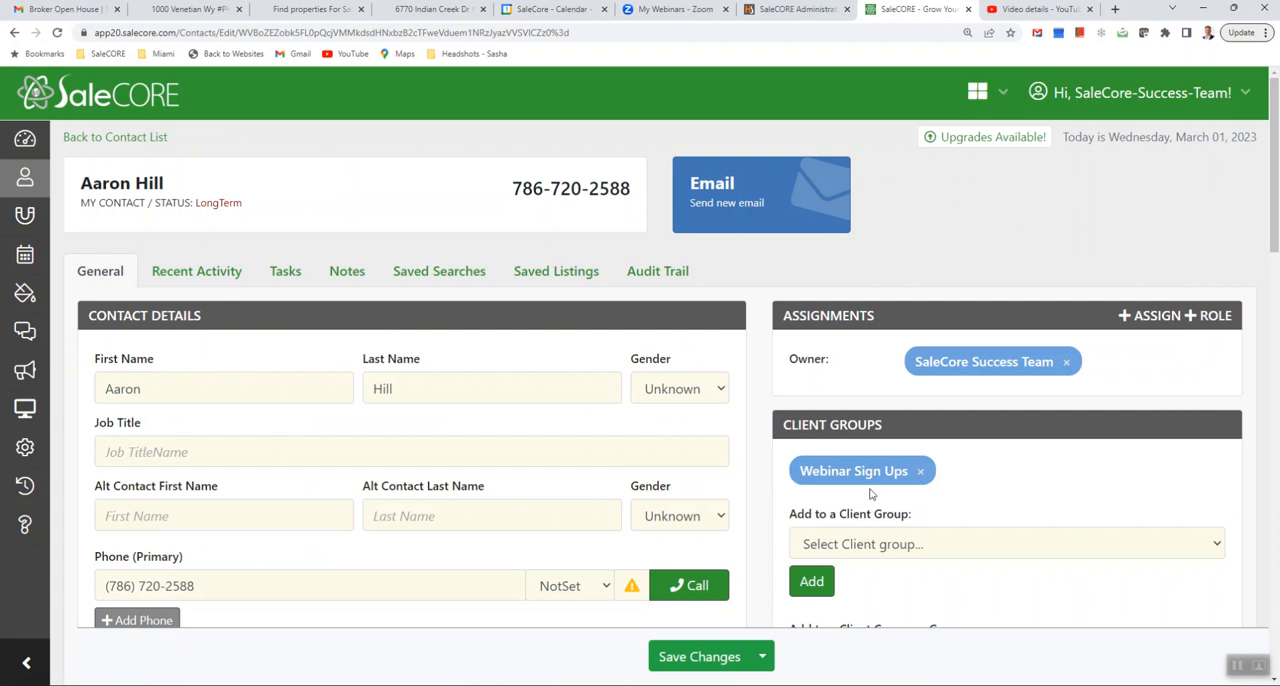
pyautogui.click(883, 544)
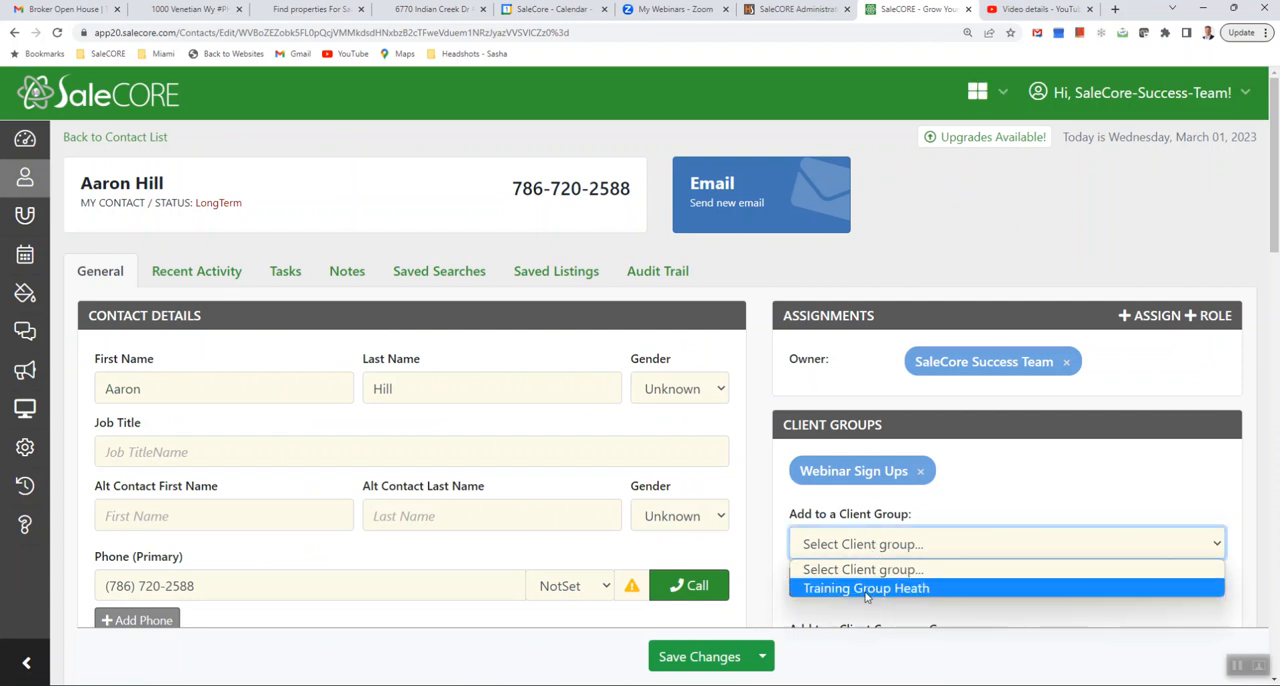
pyautogui.click(866, 589)
pyautogui.click(811, 582)
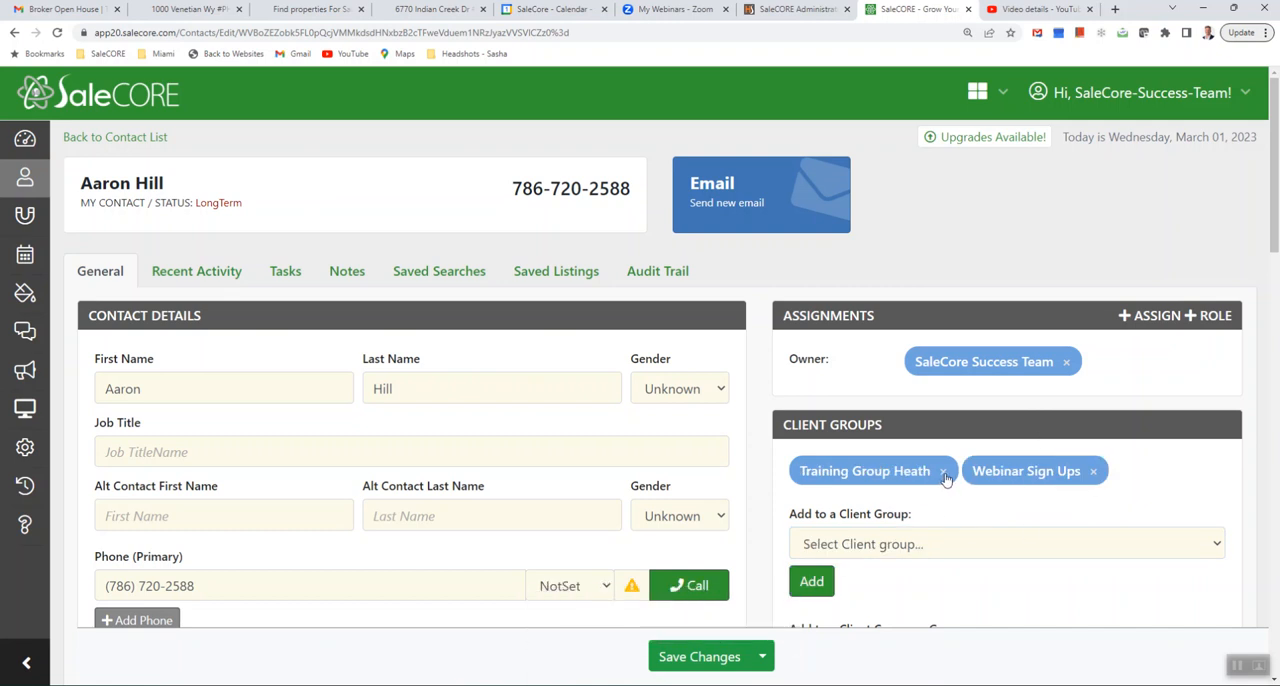
pyautogui.click(943, 472)
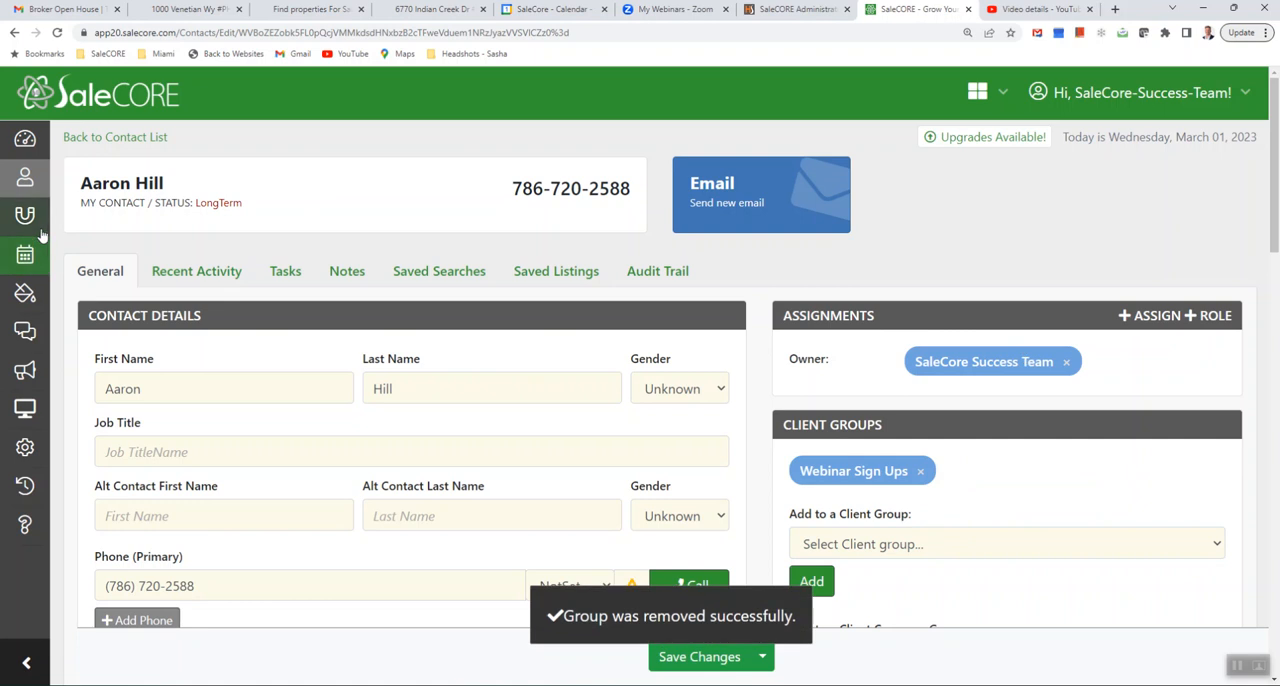
# - Filter the My Contacts list by the training client group
pyautogui.click(27, 185)
pyautogui.click(745, 248)
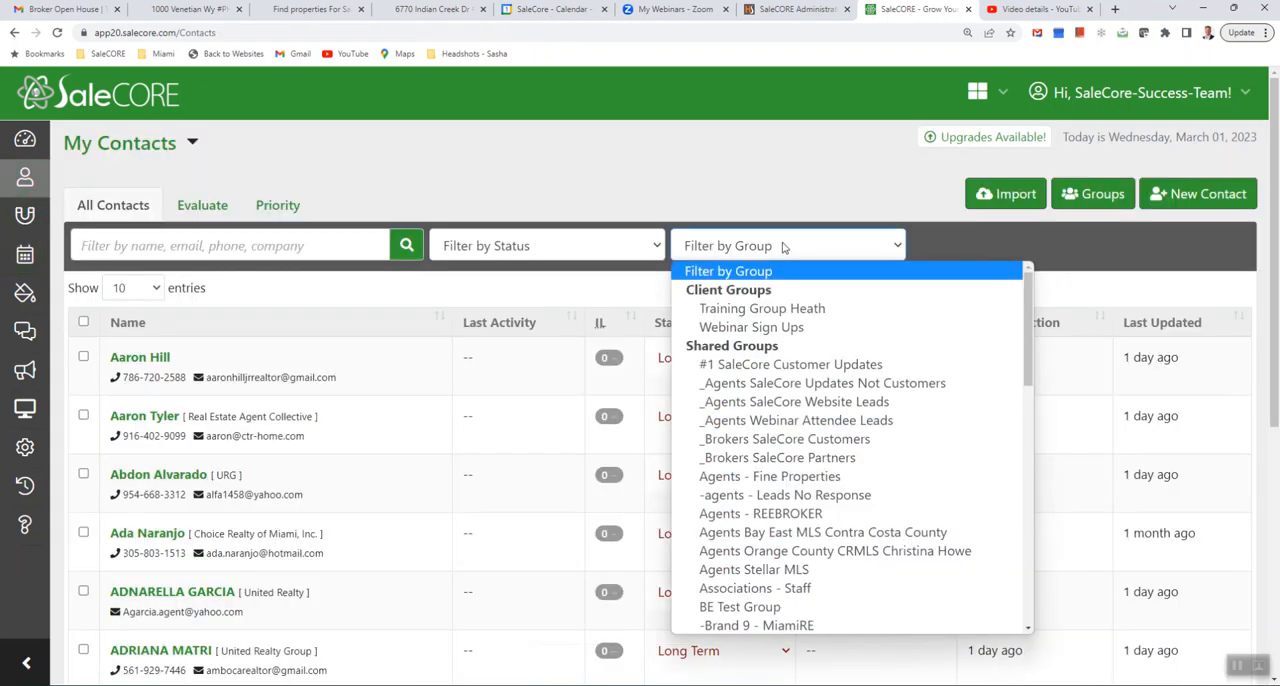
pyautogui.click(770, 297)
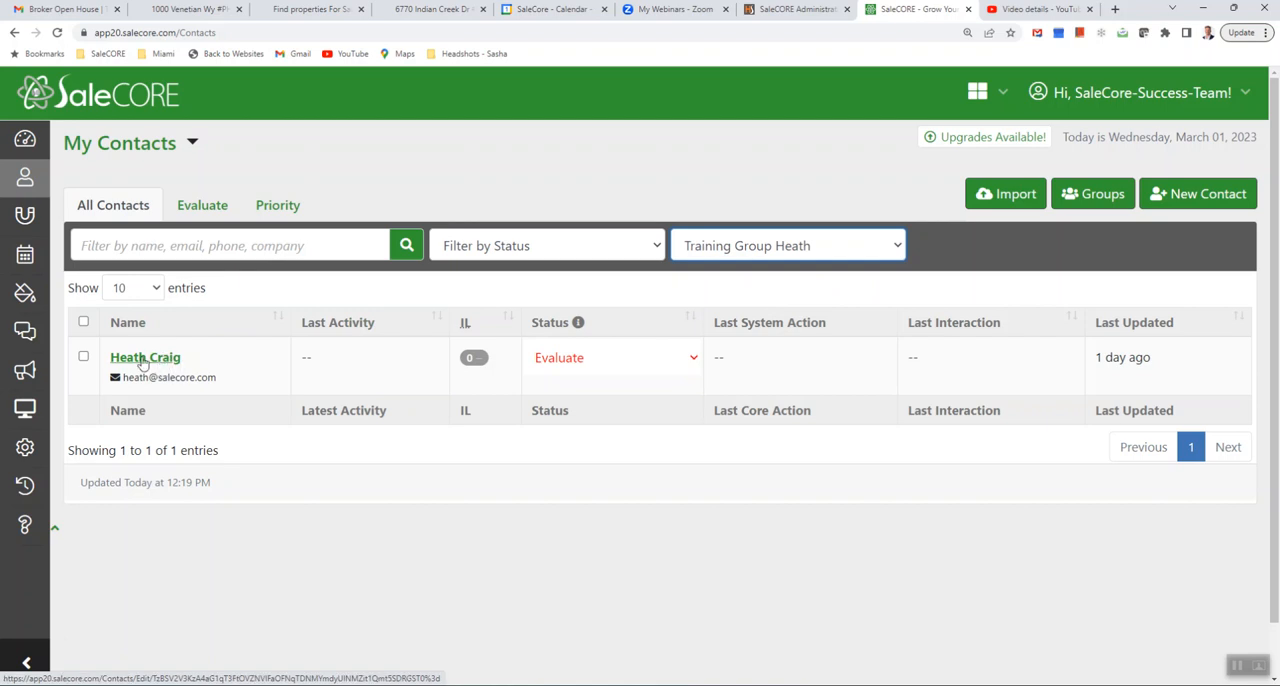
# - Review the marketing channels and the default email signature in the account settings
pyautogui.click(25, 449)
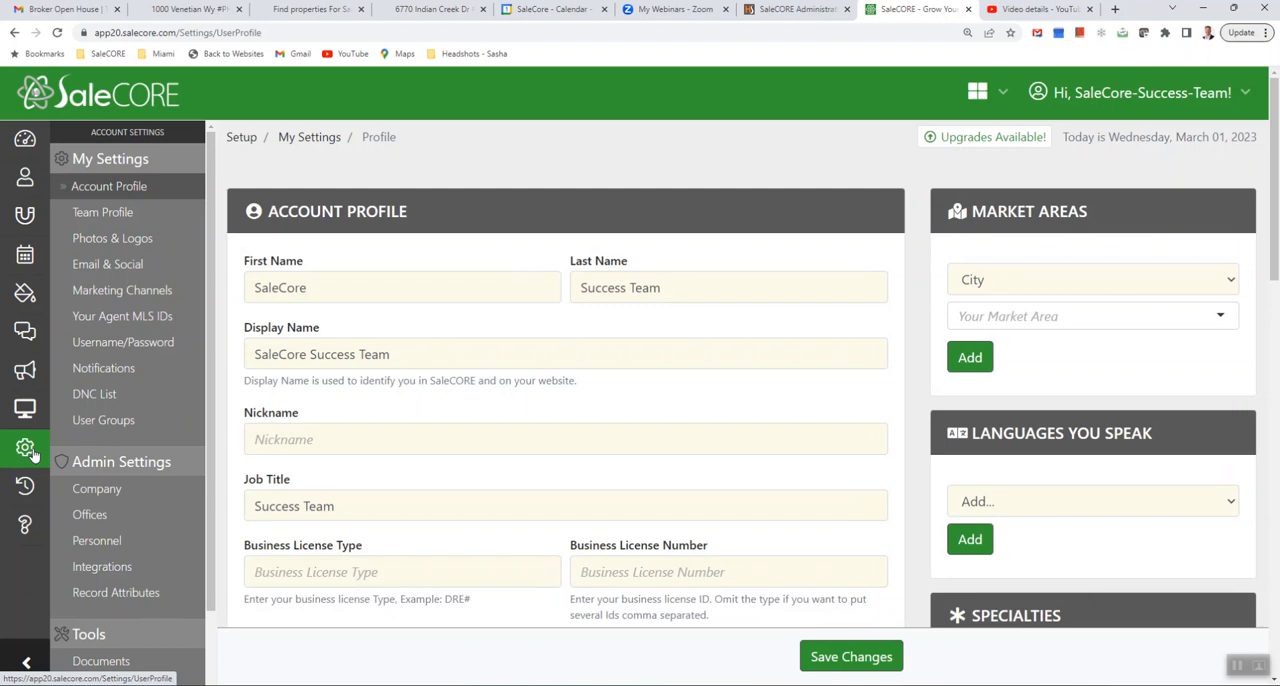
pyautogui.click(117, 291)
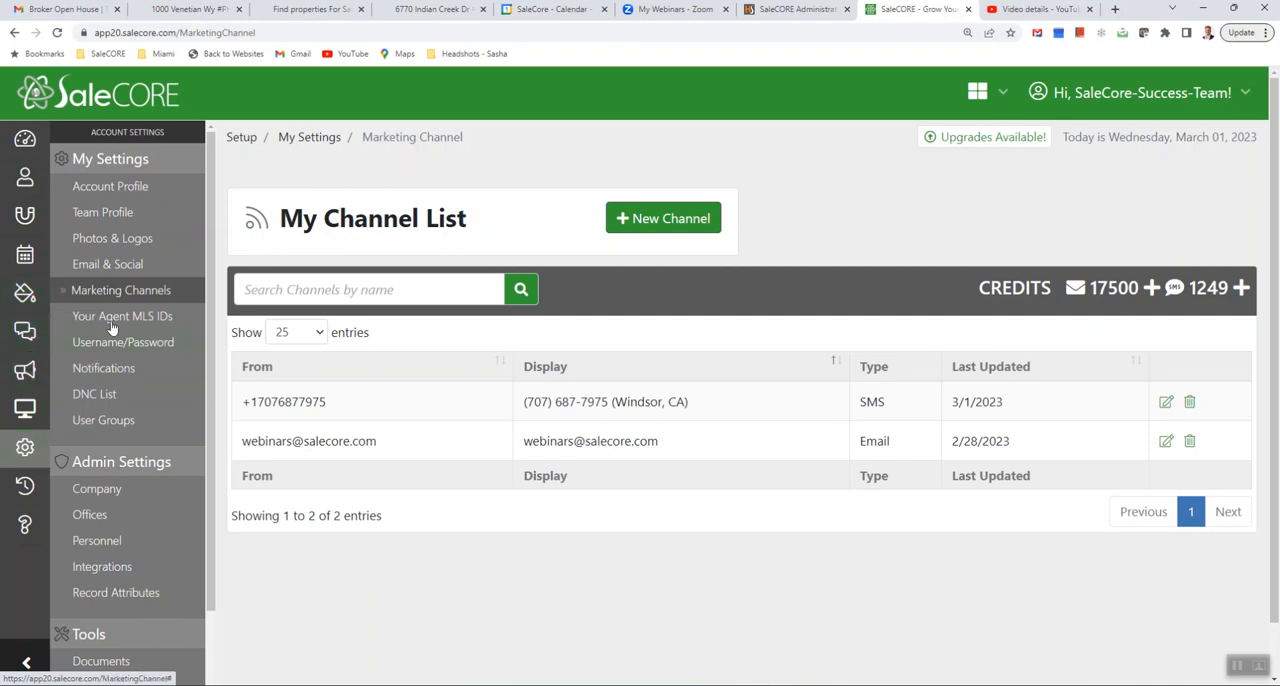
pyautogui.click(93, 266)
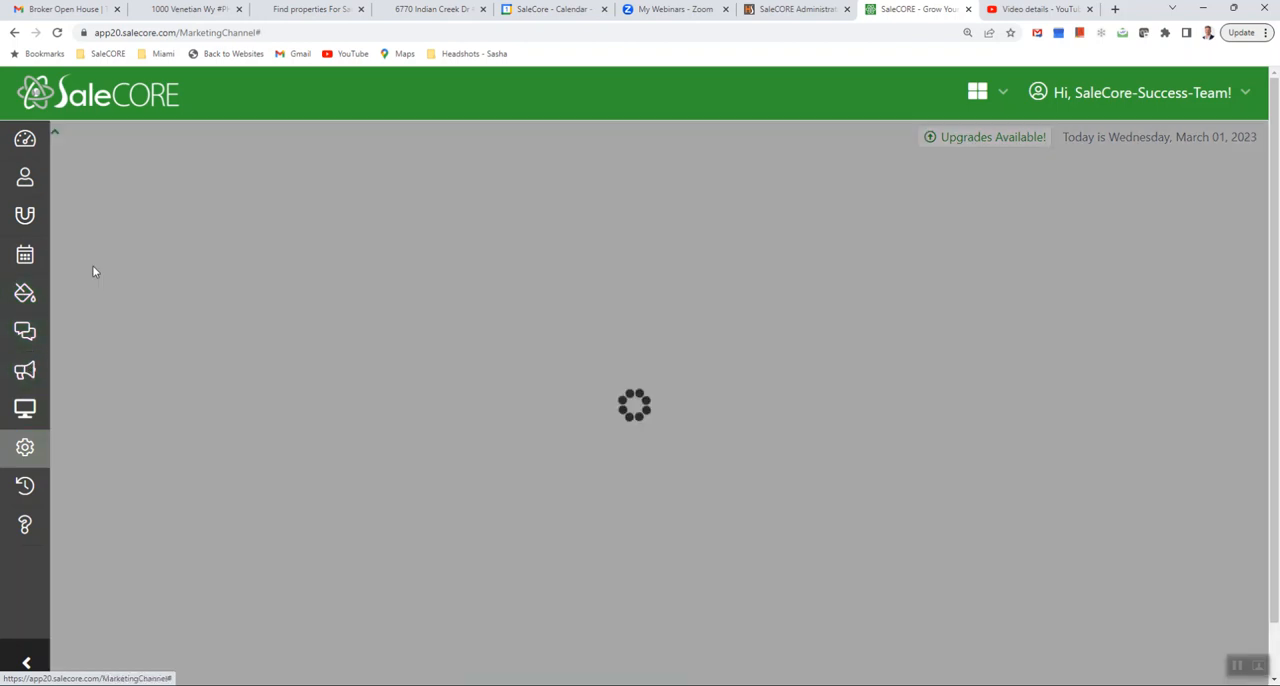
pyautogui.scroll(-1, 470, 385)
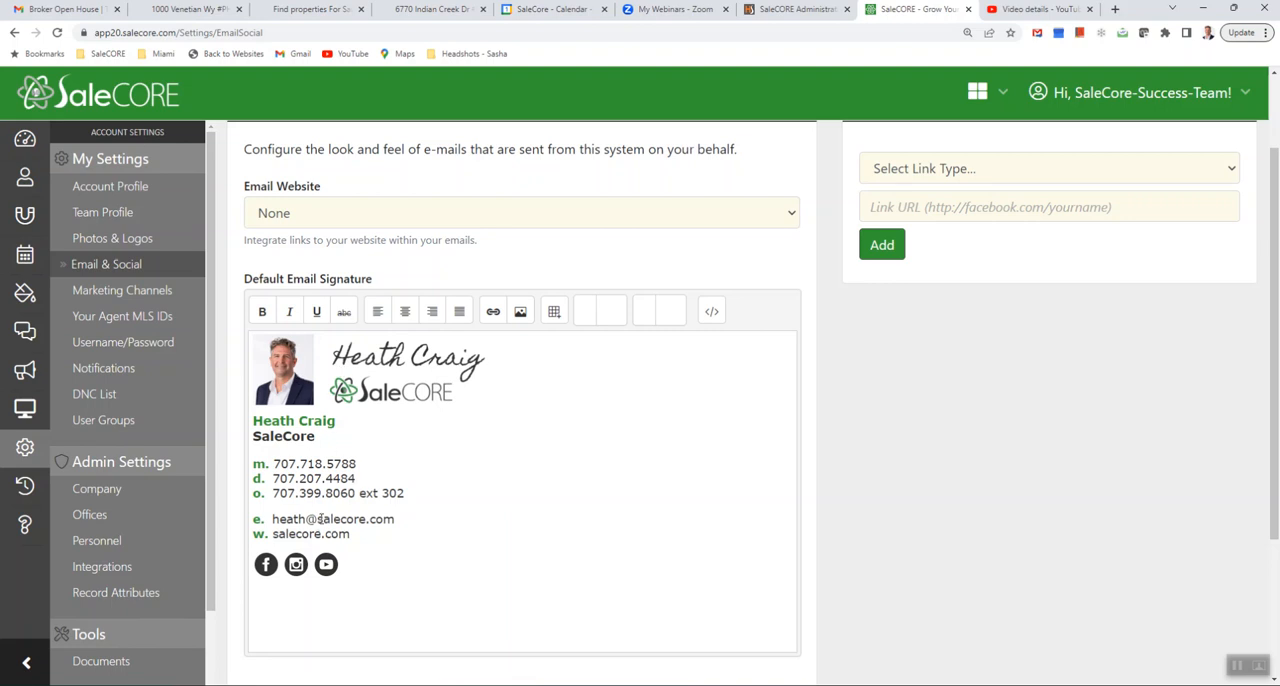
pyautogui.scroll(1, 537, 464)
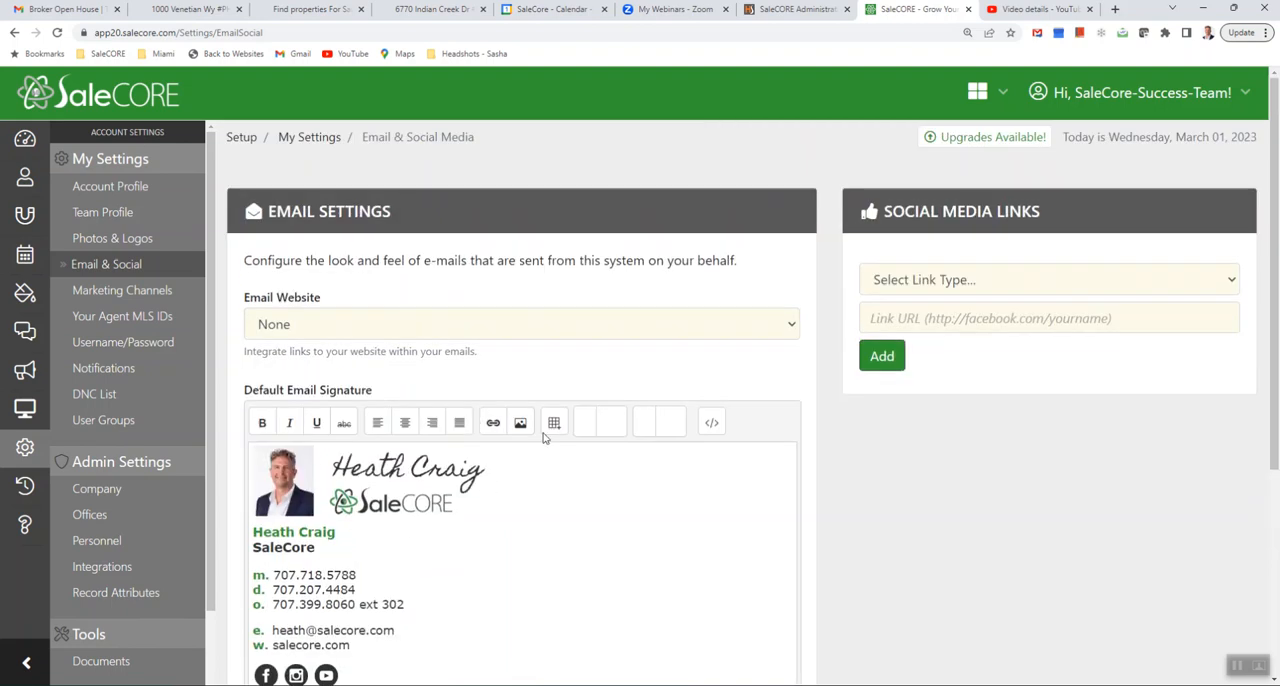
# - Set the email website to responsivenew1.sites.salesaspects.com in the email settings and save the changes
pyautogui.click(601, 332)
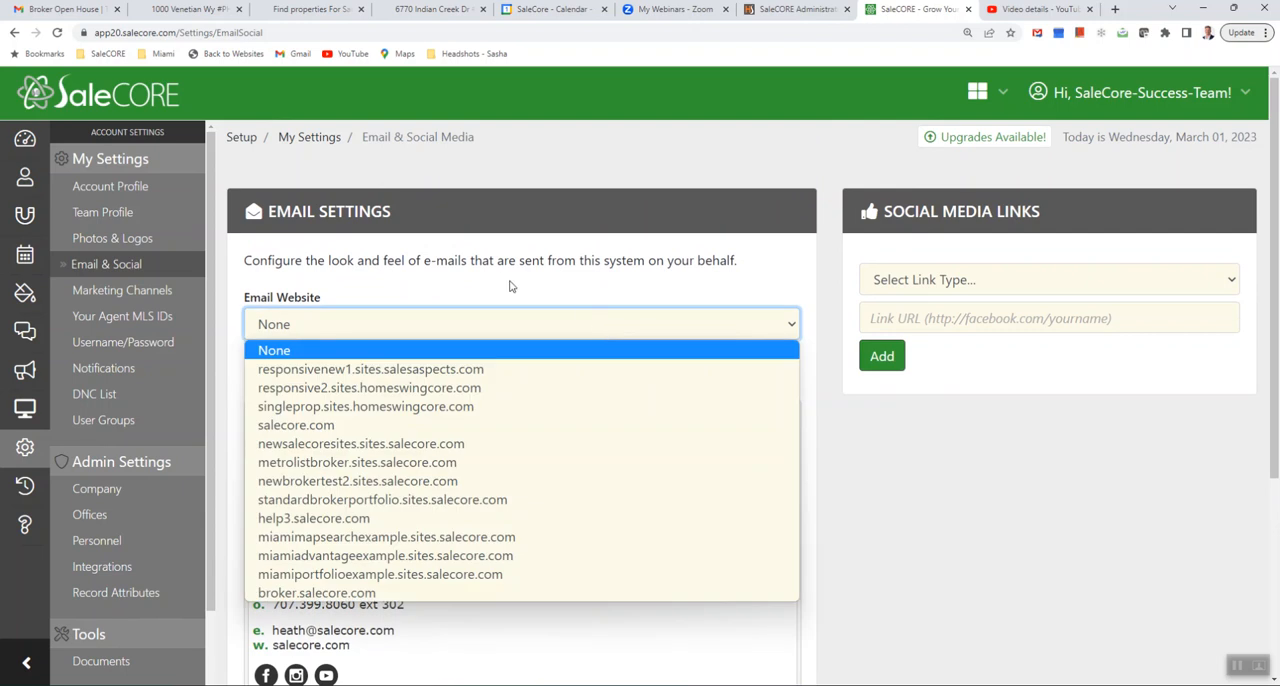
pyautogui.click(384, 371)
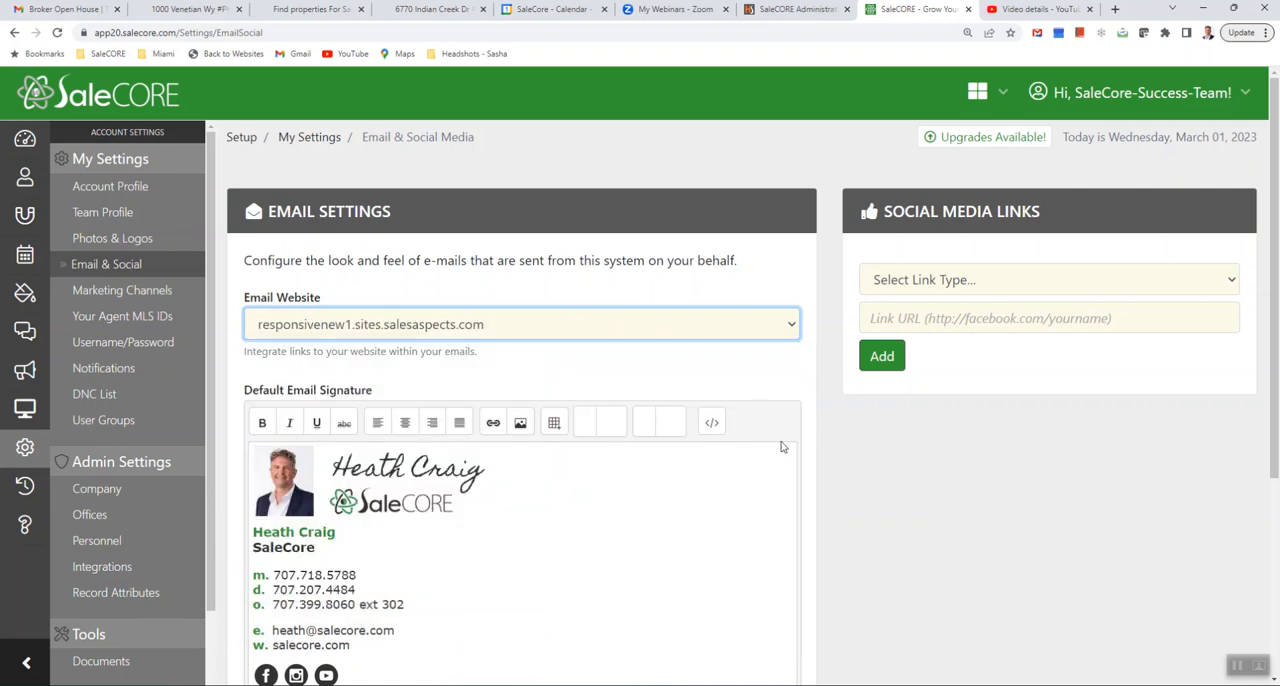
pyautogui.scroll(-3, 1030, 544)
pyautogui.click(748, 537)
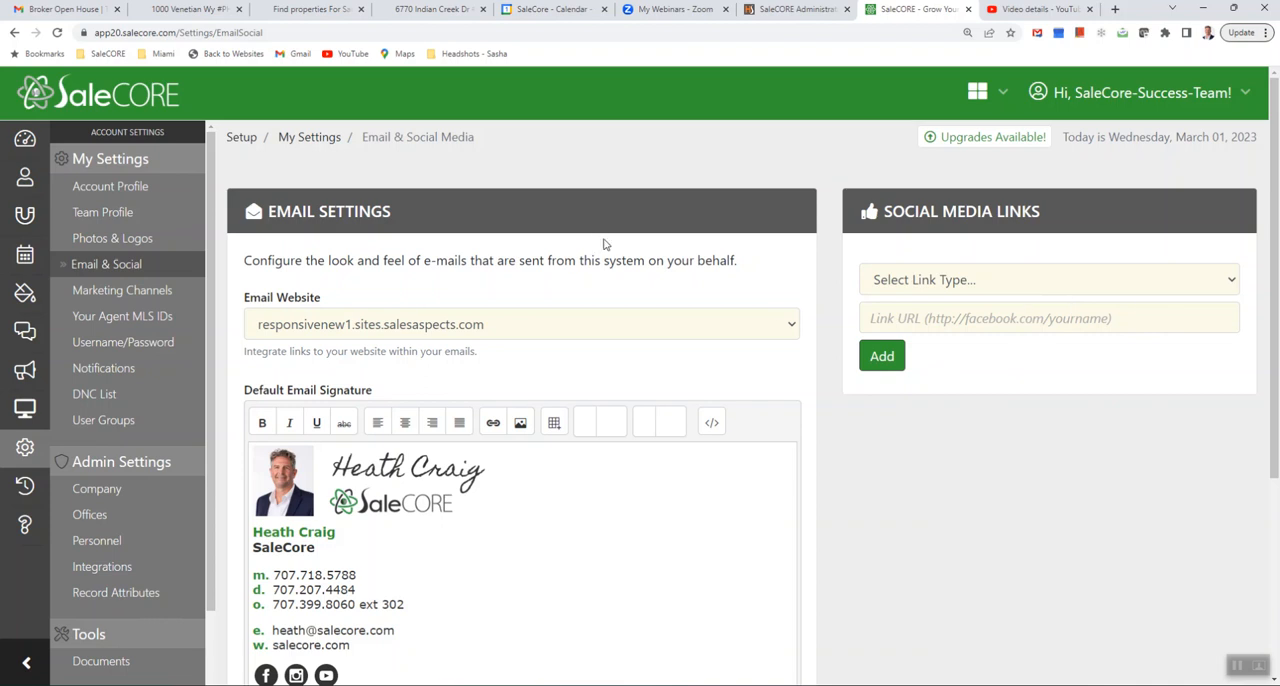
# - Start a new email broadcast to my contacts
pyautogui.click(27, 372)
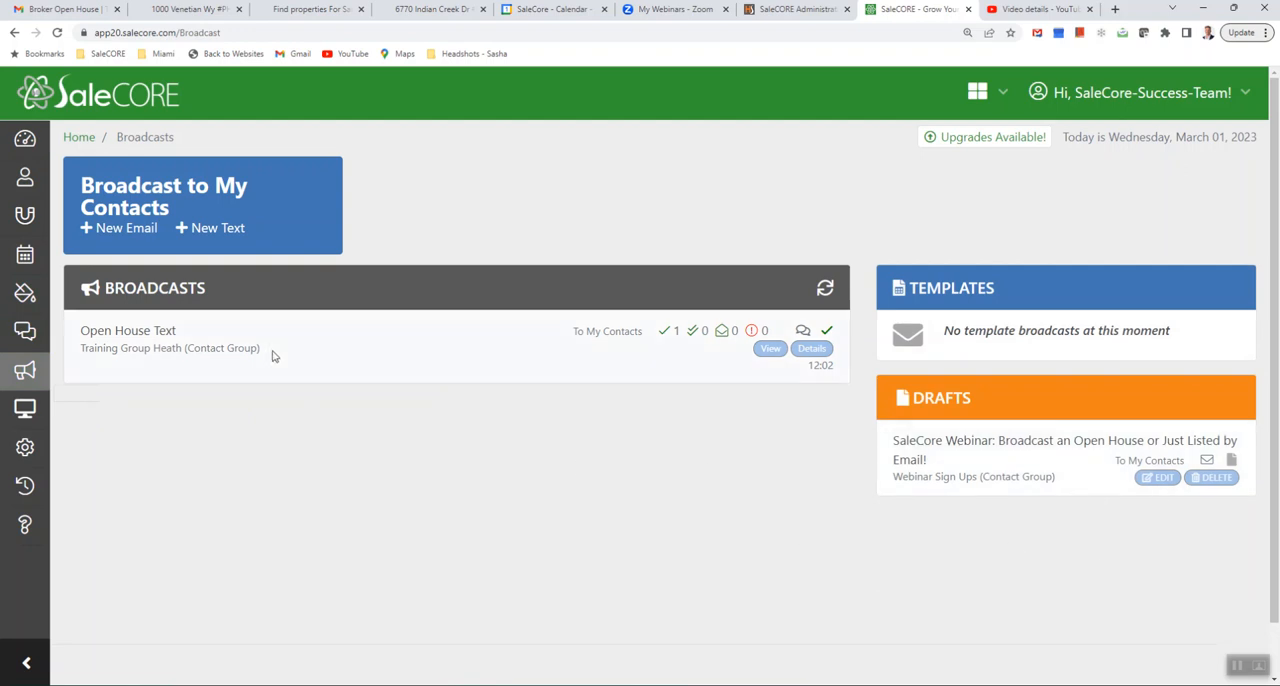
pyautogui.click(124, 230)
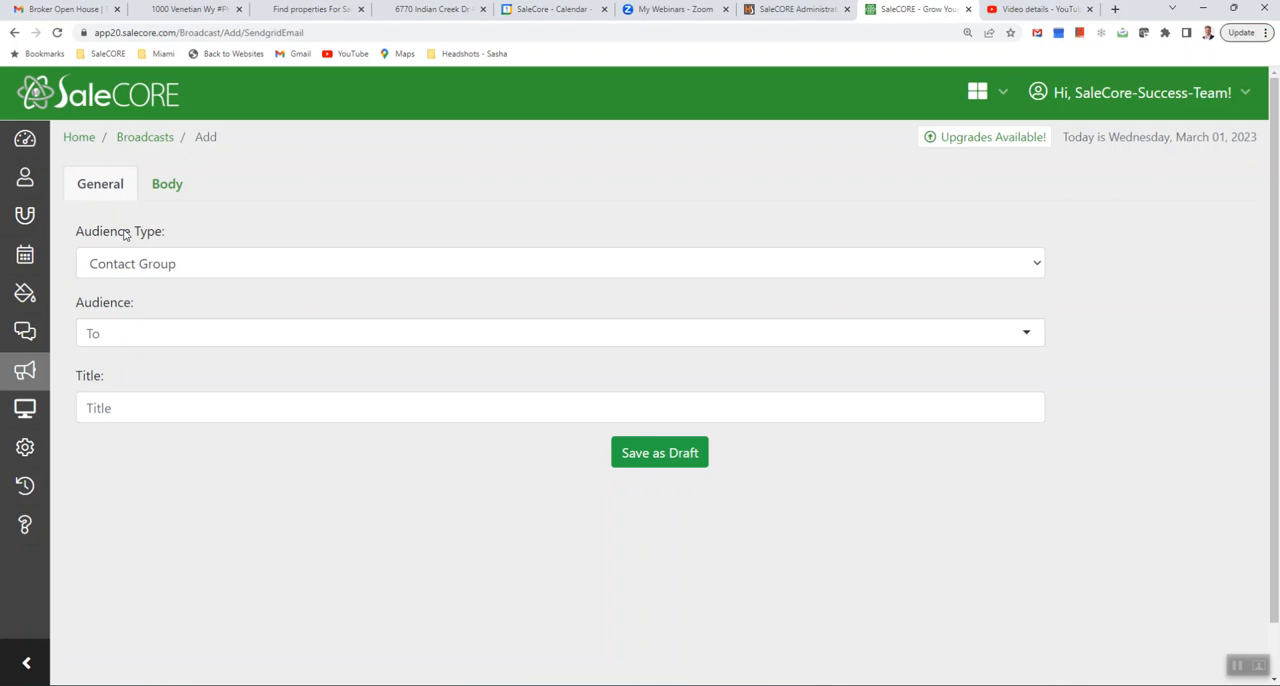
# - Set the broadcast's audience type to Contact and choose the training contact by name as the audience
pyautogui.click(181, 273)
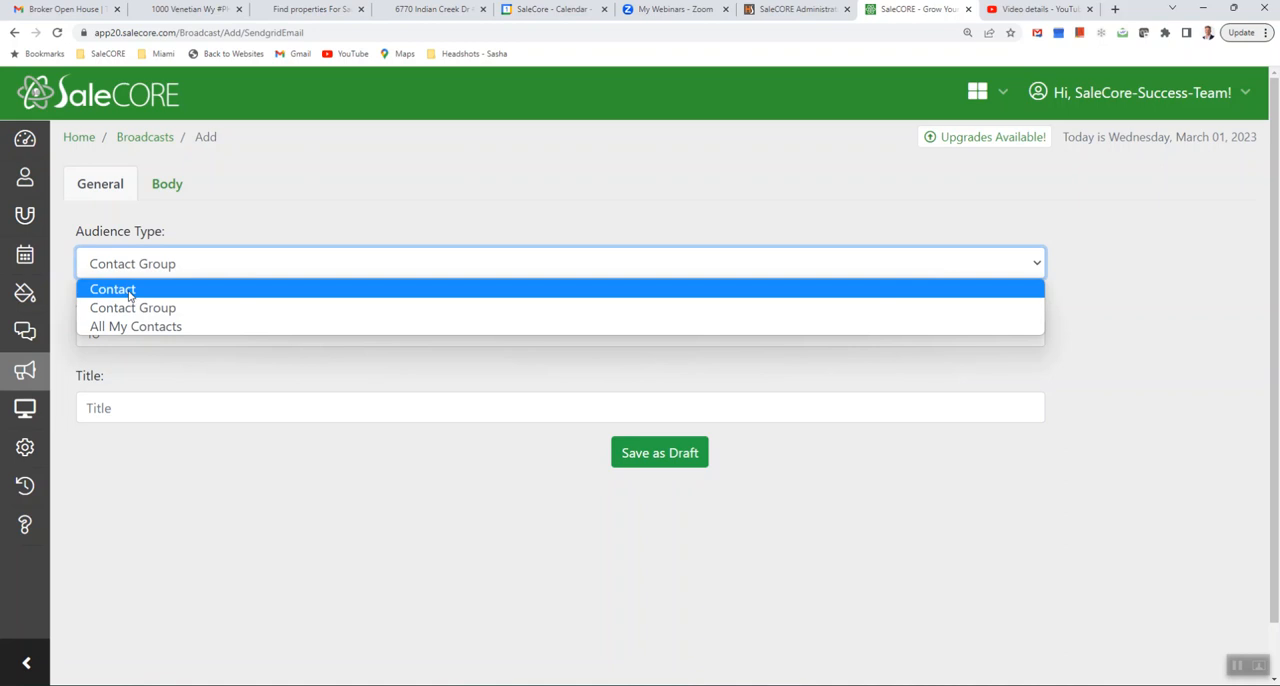
pyautogui.click(130, 292)
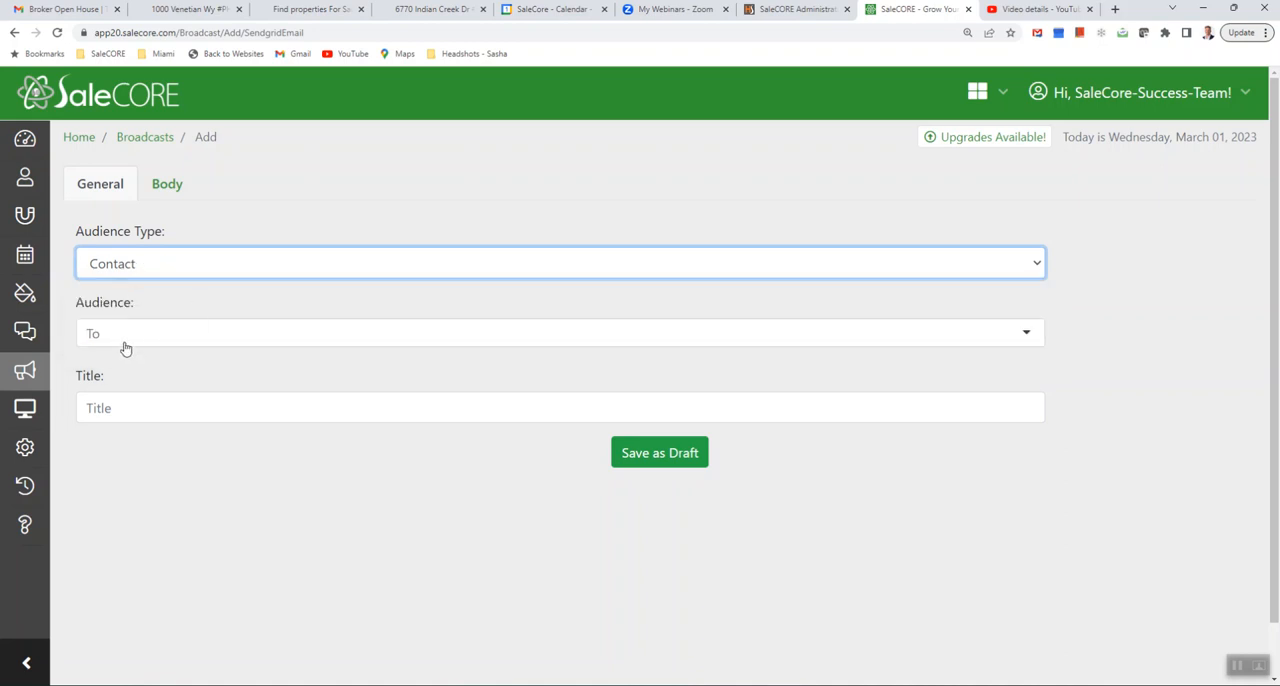
pyautogui.click(129, 337)
pyautogui.write('heath')
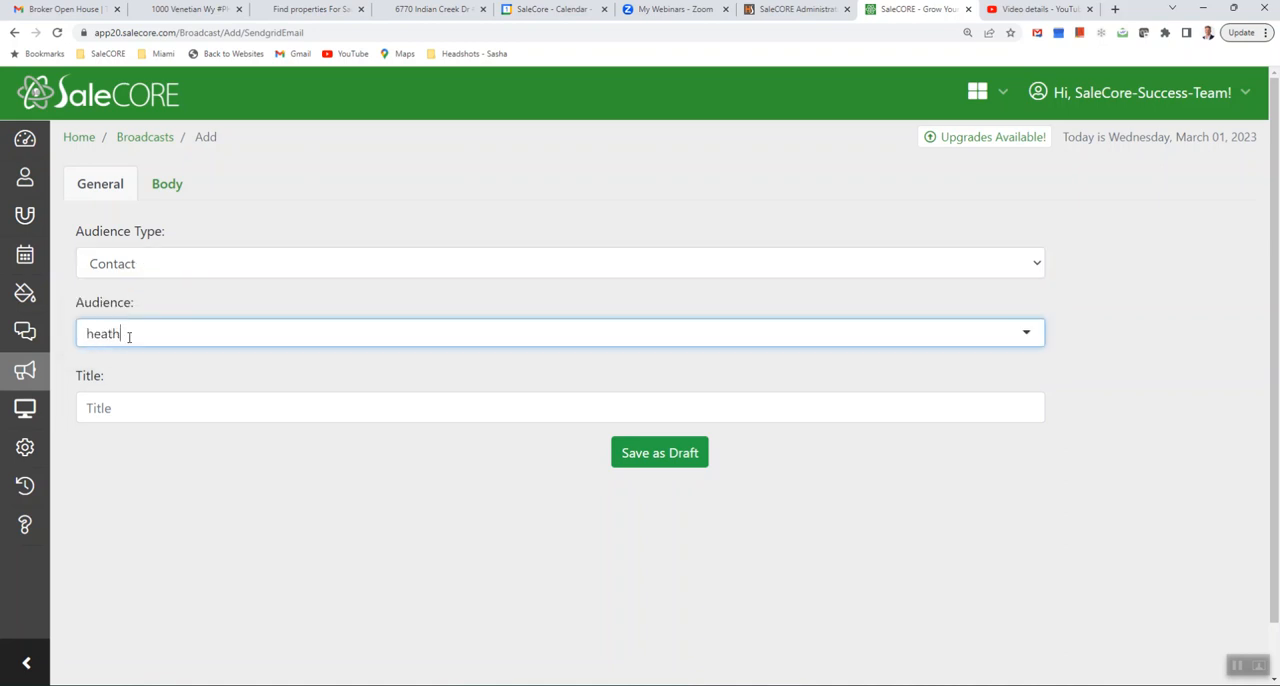
pyautogui.click(126, 367)
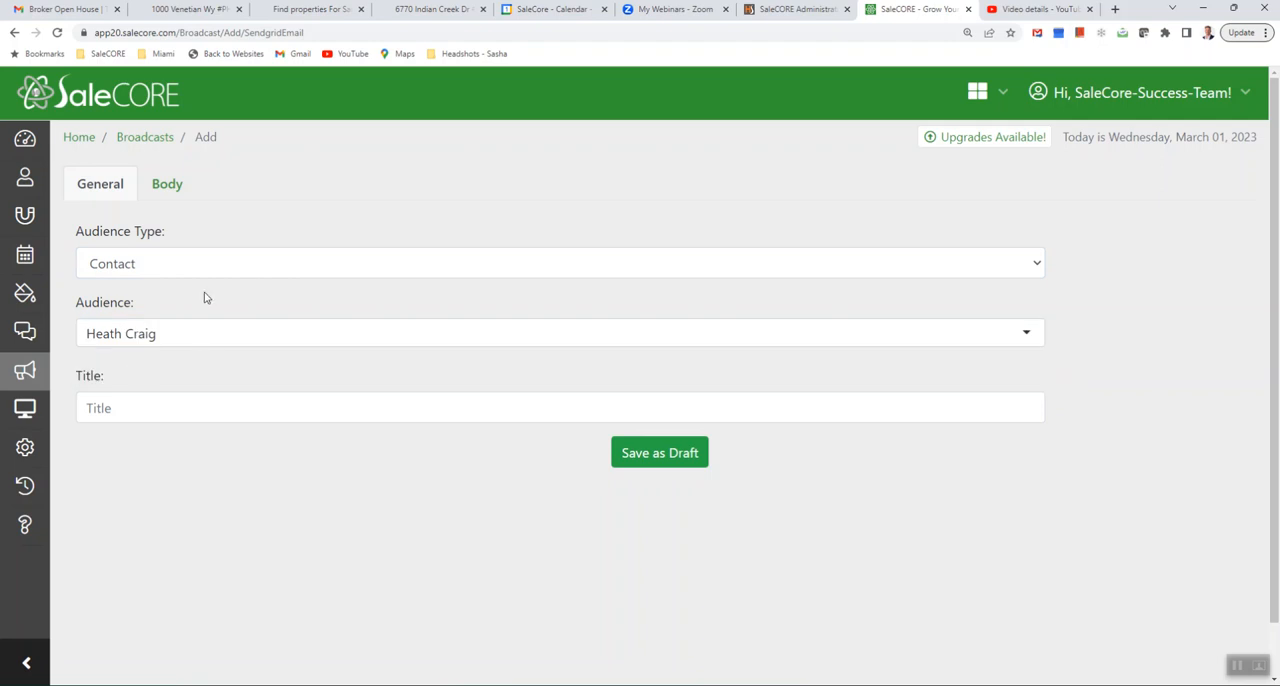
# - Set the broadcast's audience type to Contact Group and choose the training group as the audience
pyautogui.click(172, 270)
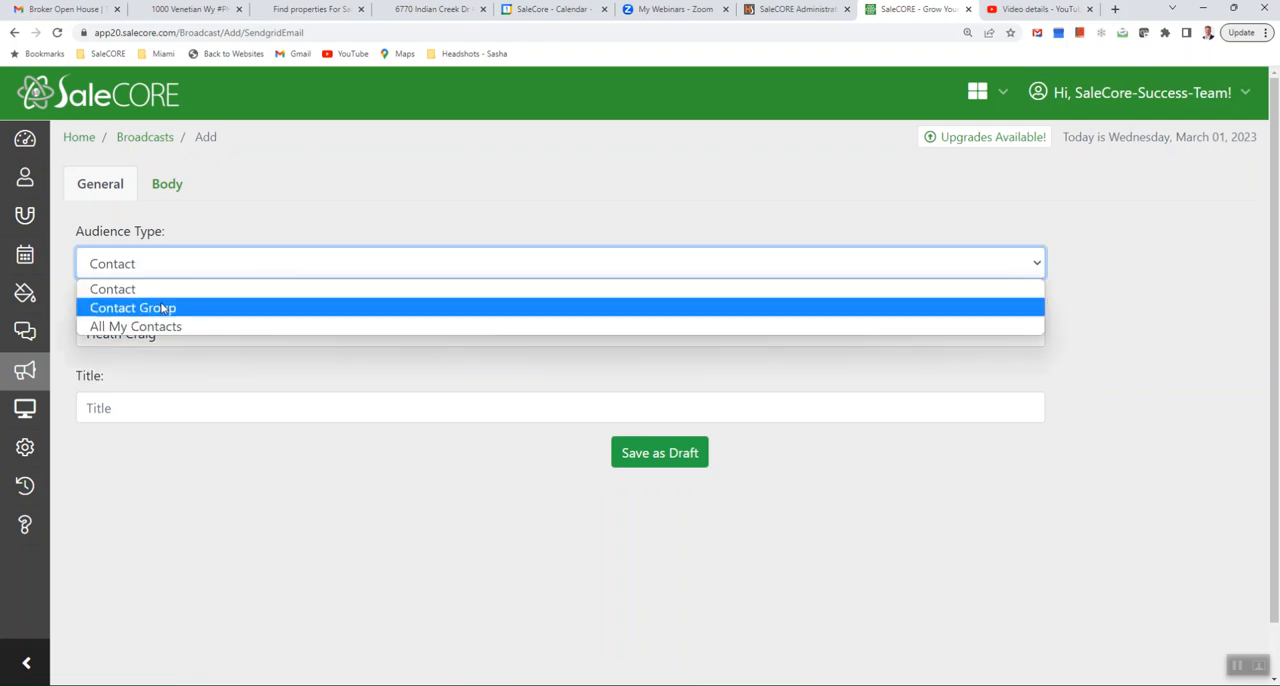
pyautogui.click(163, 308)
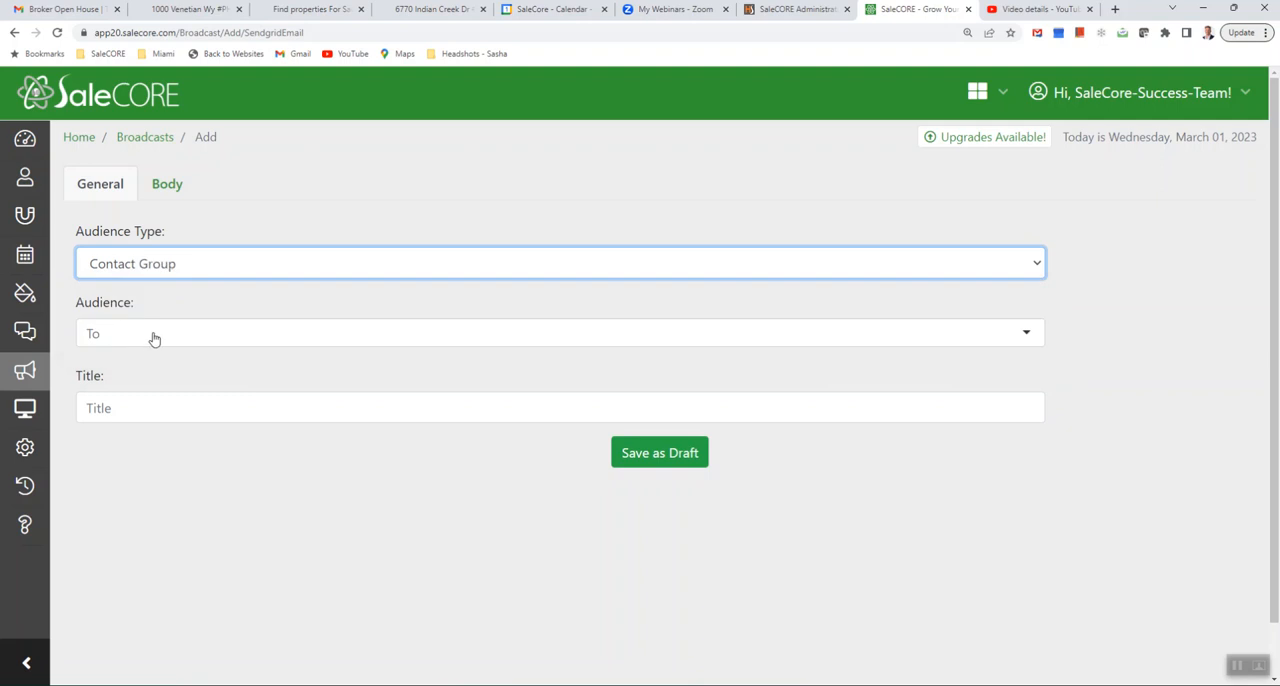
pyautogui.click(155, 335)
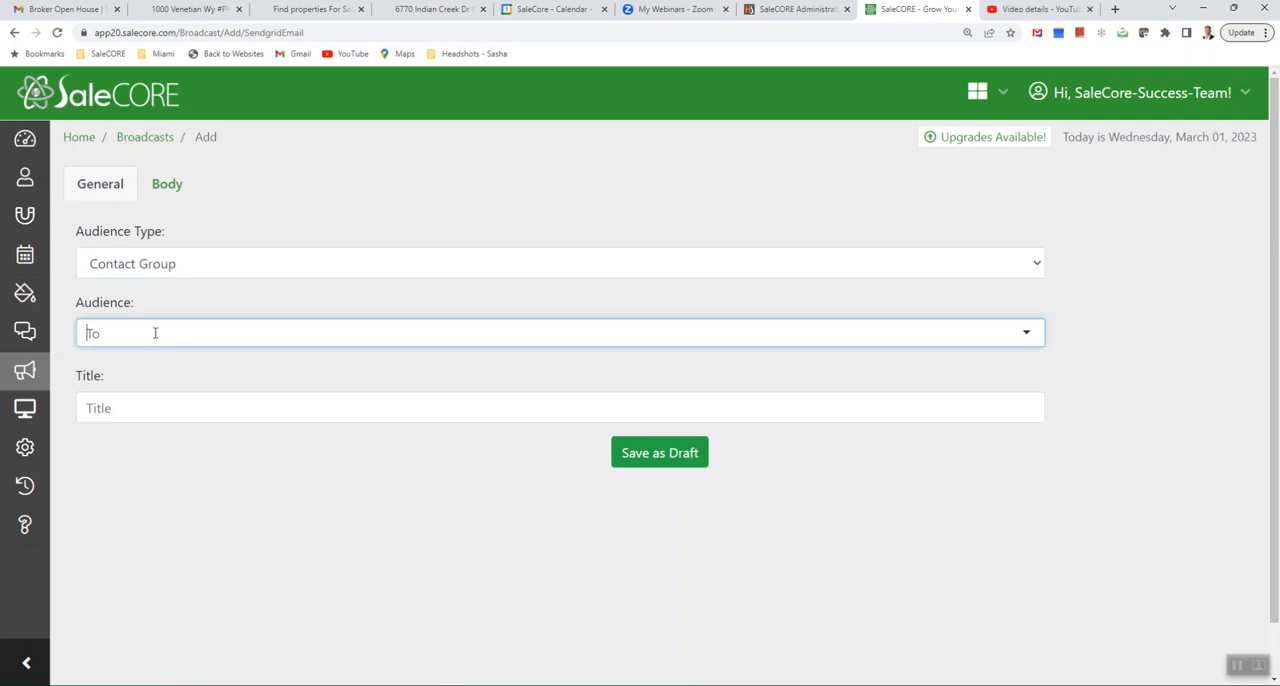
pyautogui.write('tra')
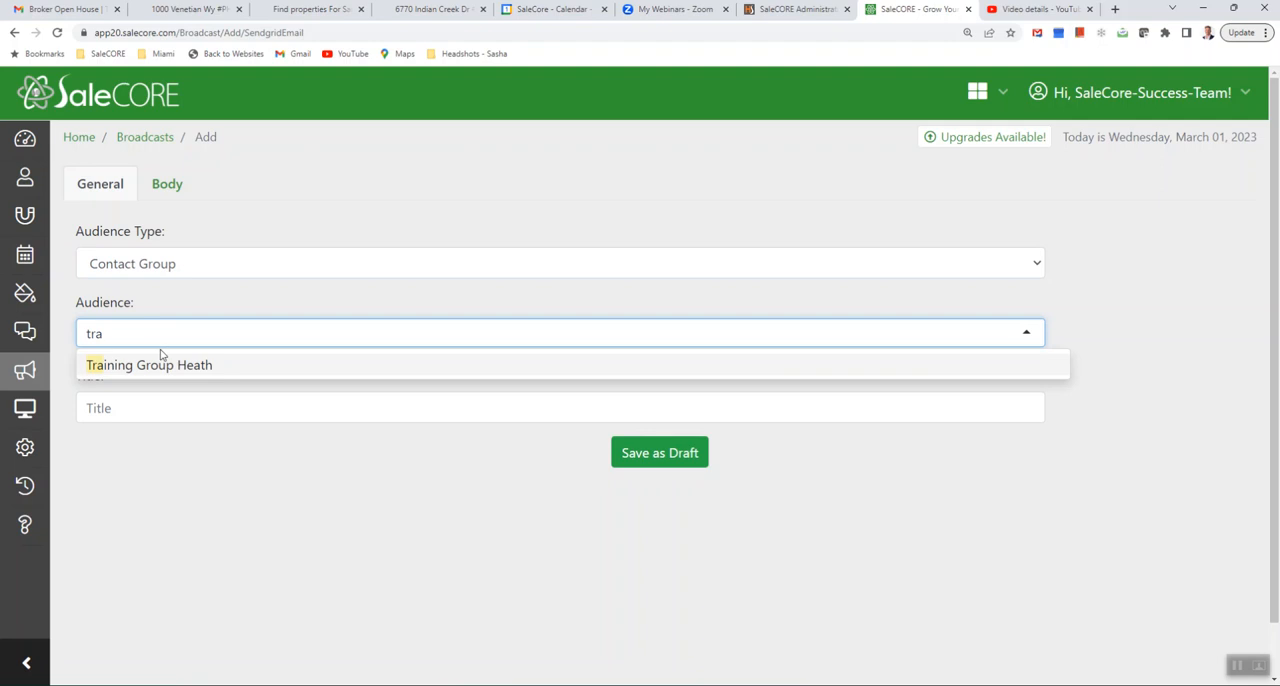
pyautogui.click(163, 365)
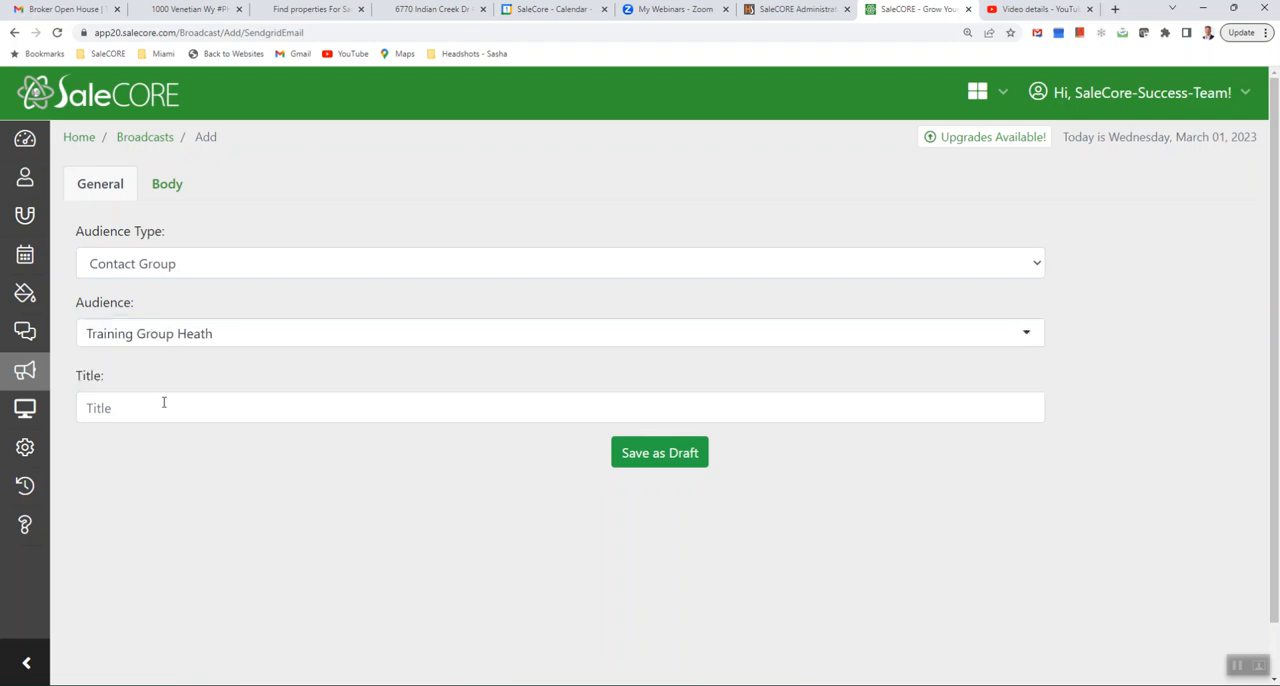
# - Copy the sample email's subject line from Gmail into the SaleCORE broadcast title: "Broker Open House | Thursday 11:30 - 4:00"
pyautogui.click(159, 410)
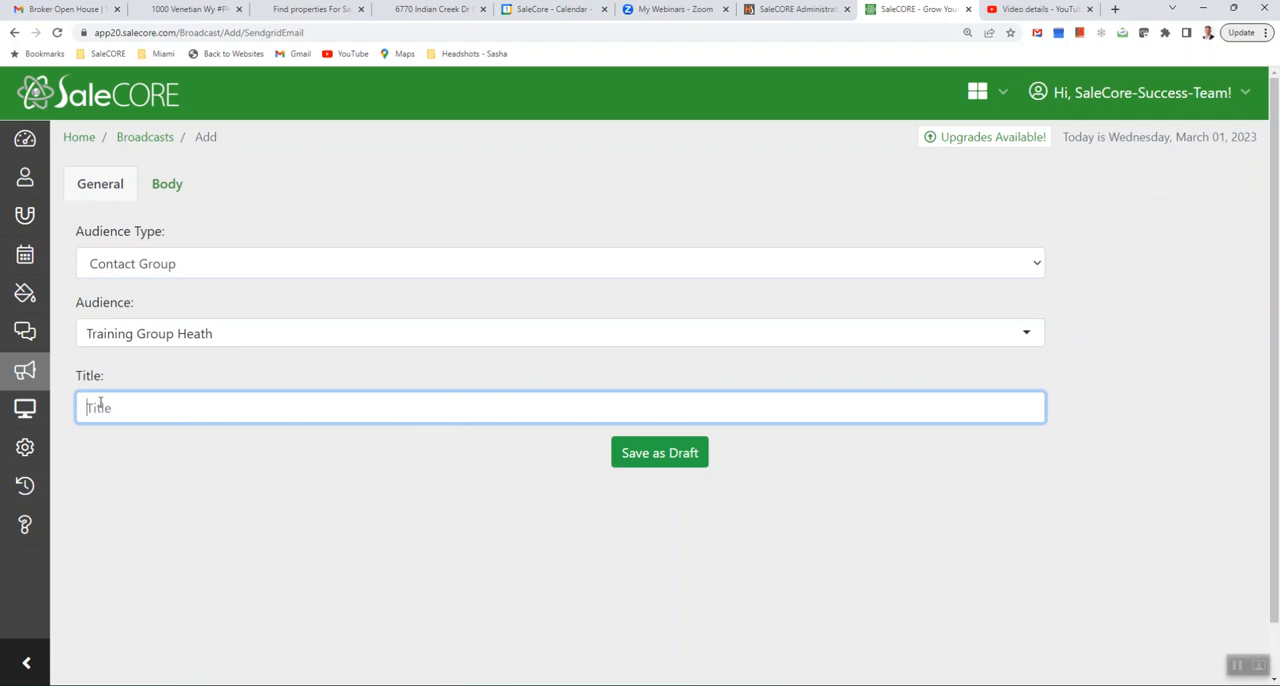
pyautogui.click(46, 9)
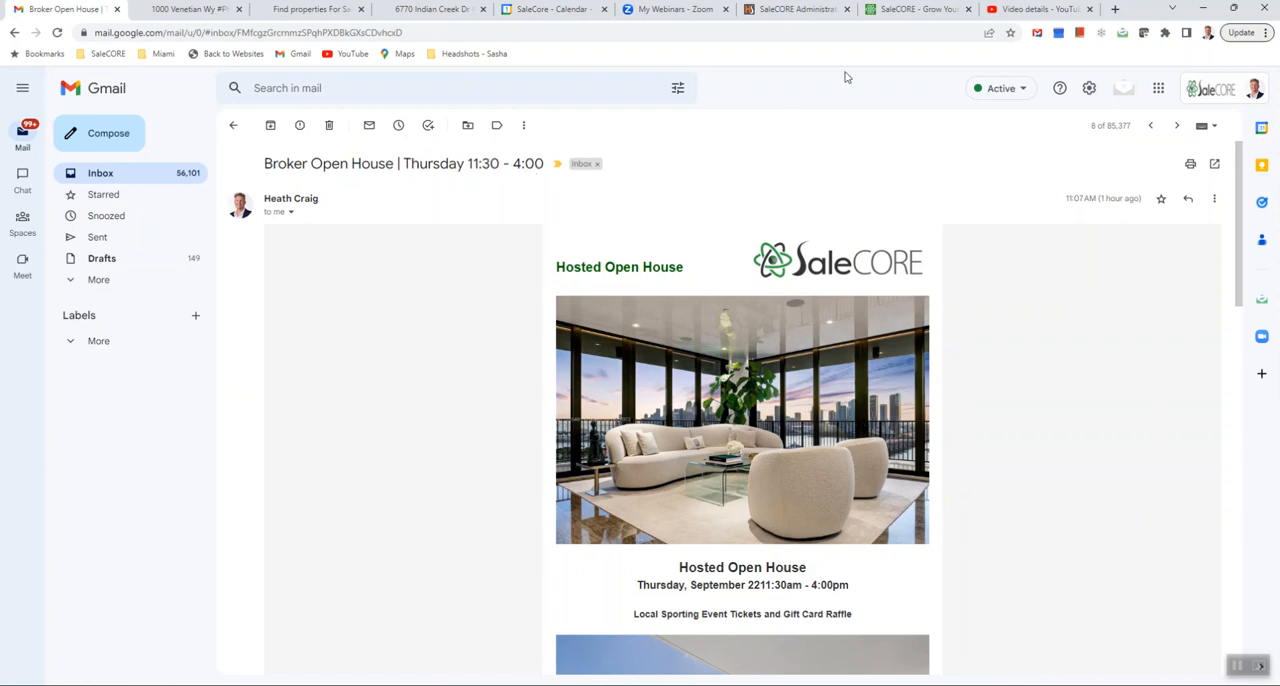
pyautogui.click(899, 9)
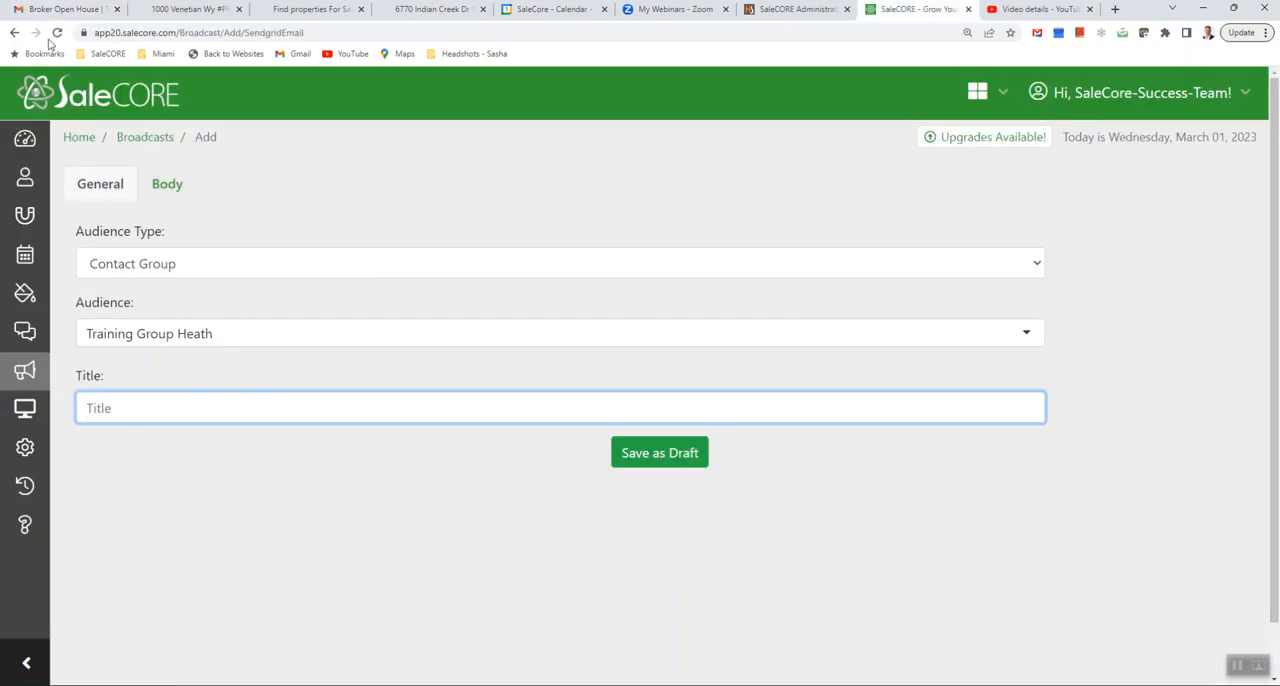
pyautogui.click(62, 9)
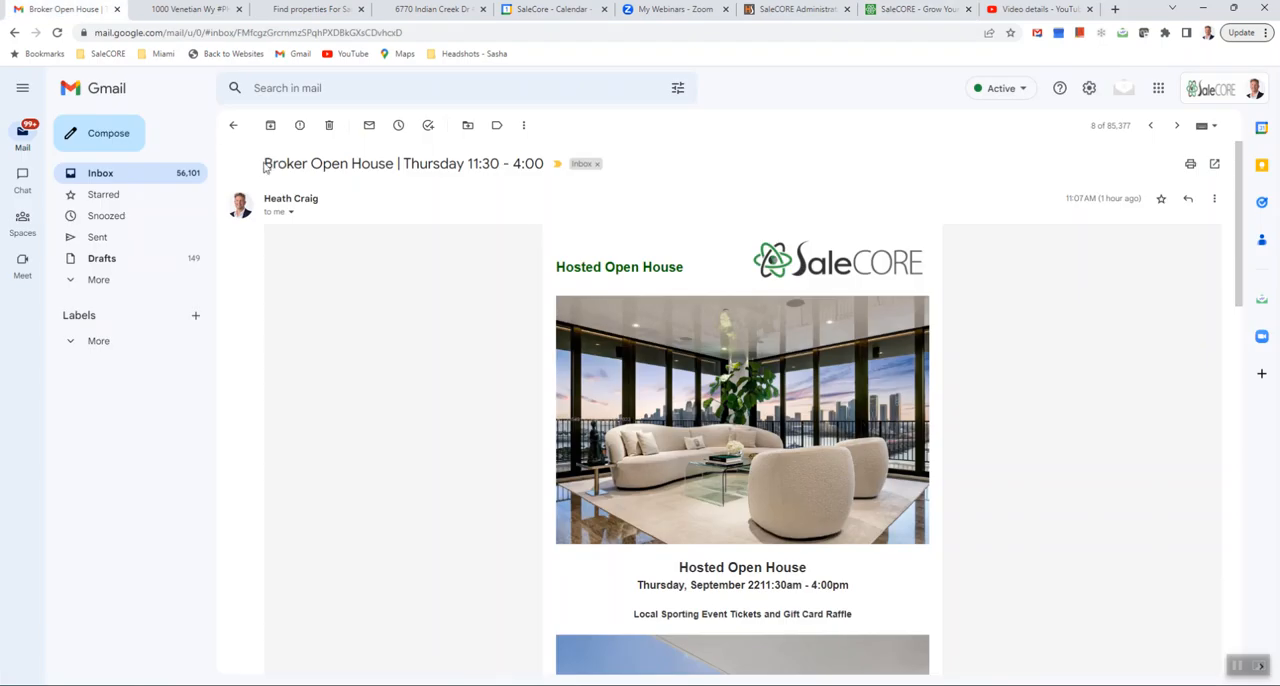
pyautogui.moveTo(265, 163); pyautogui.dragTo(545, 164)
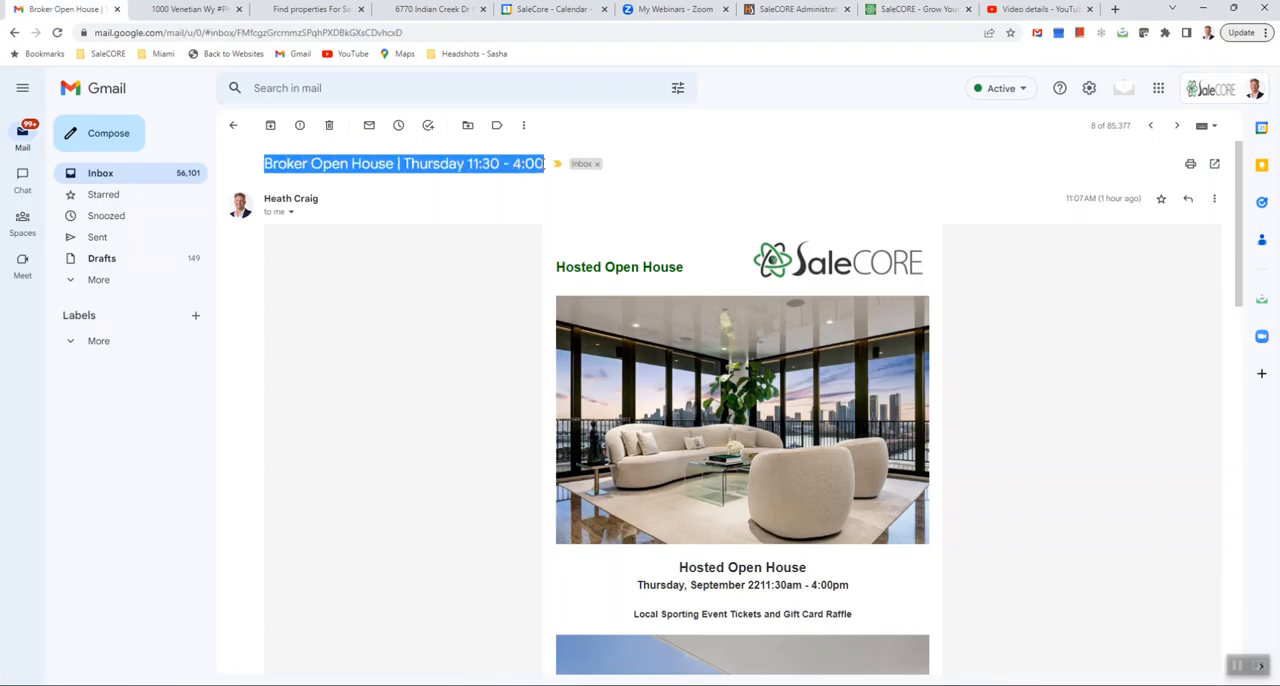
pyautogui.rightClick(545, 164)
pyautogui.click(560, 177)
pyautogui.click(910, 9)
pyautogui.click(100, 407)
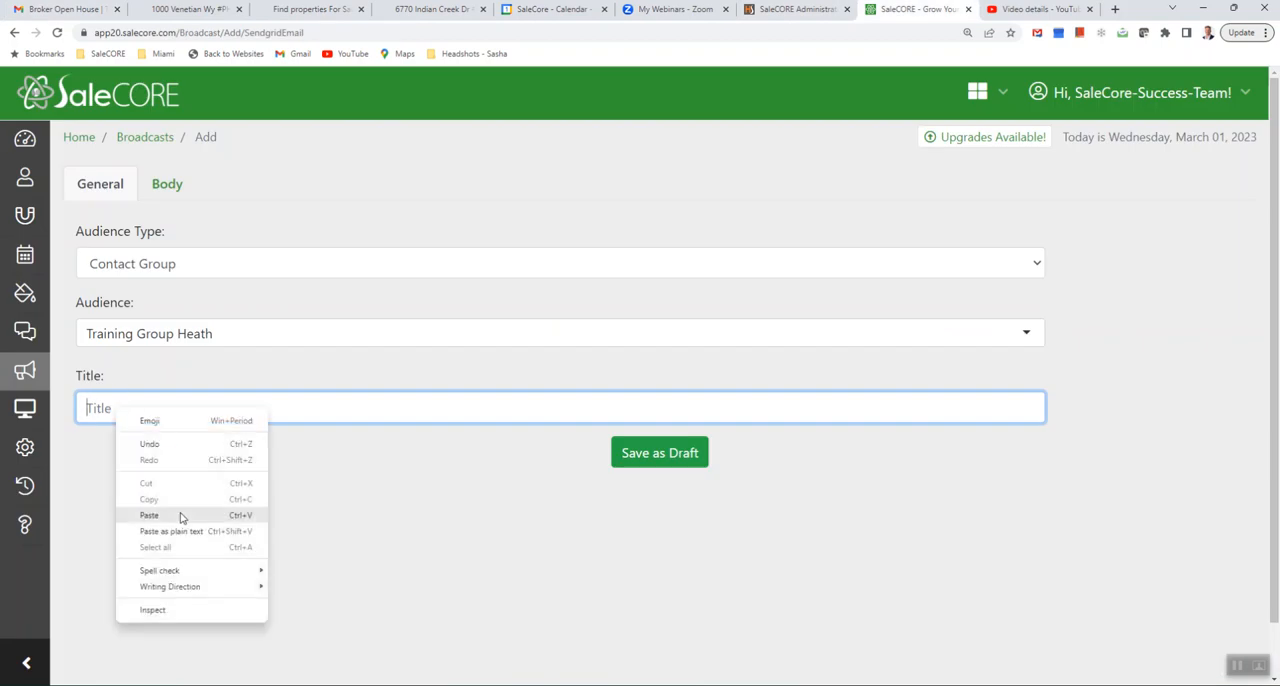
pyautogui.click(160, 515)
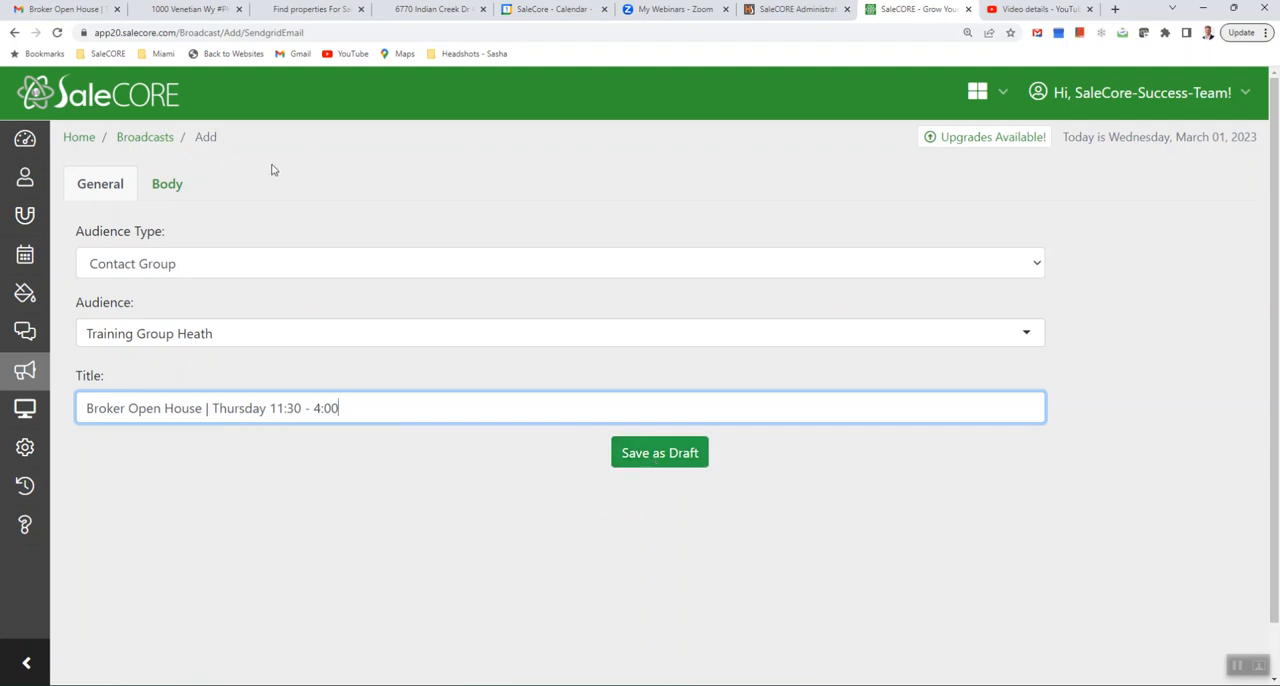
# - Save the new broadcast as a draft and reopen its body for editing
pyautogui.click(178, 190)
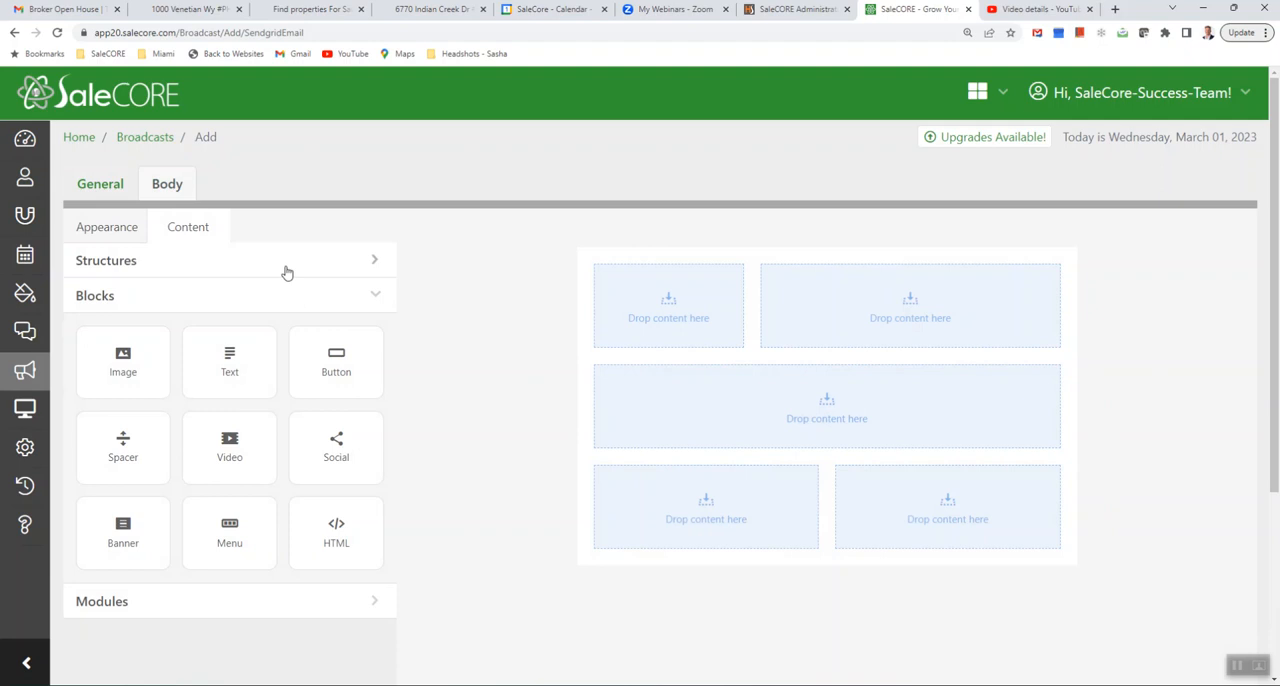
pyautogui.click(97, 188)
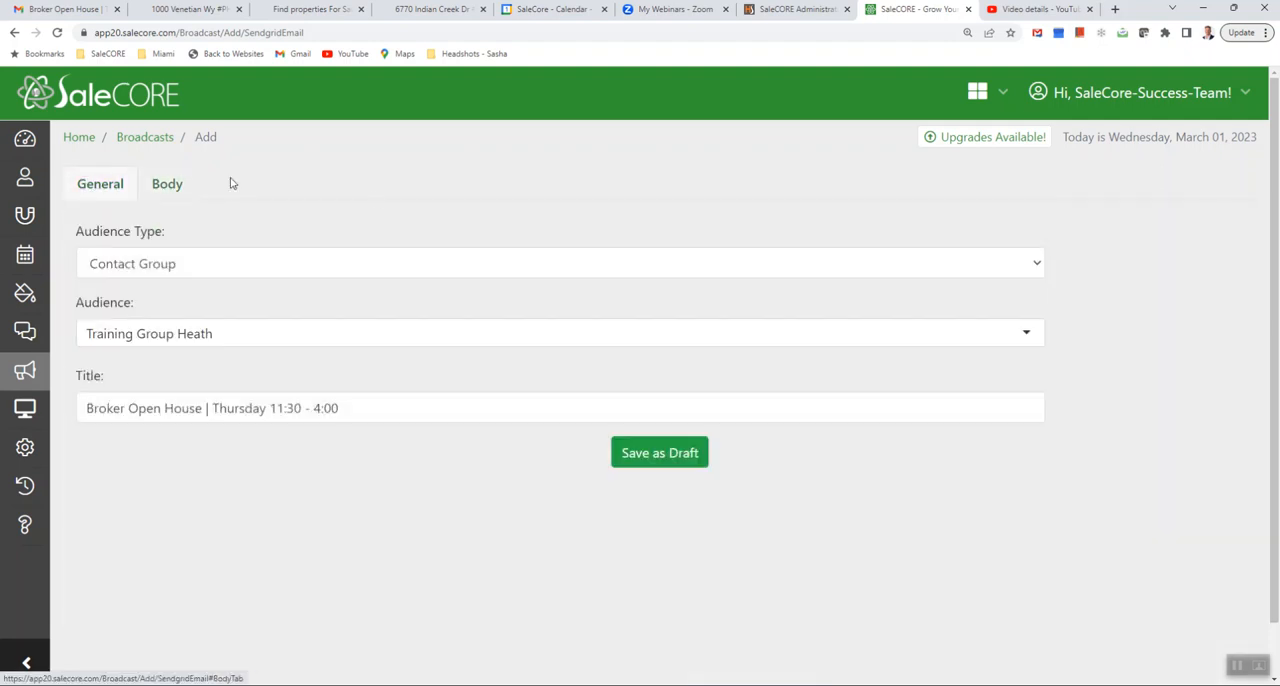
pyautogui.click(669, 457)
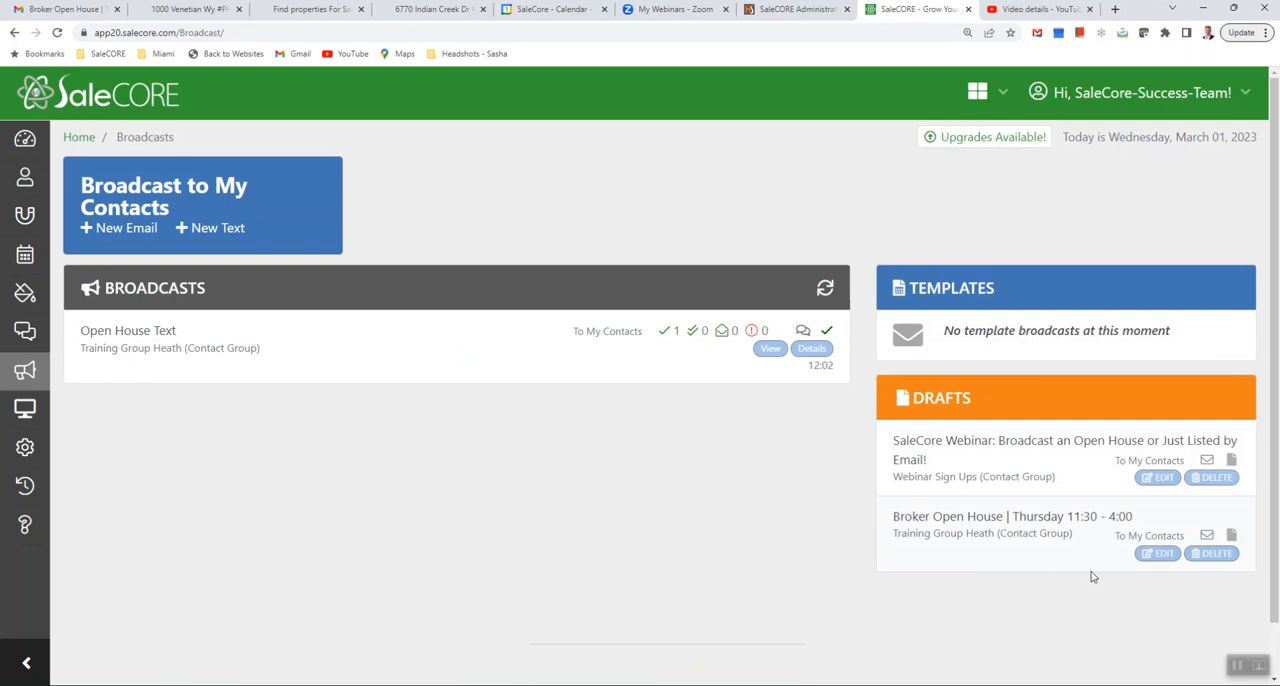
pyautogui.click(1159, 554)
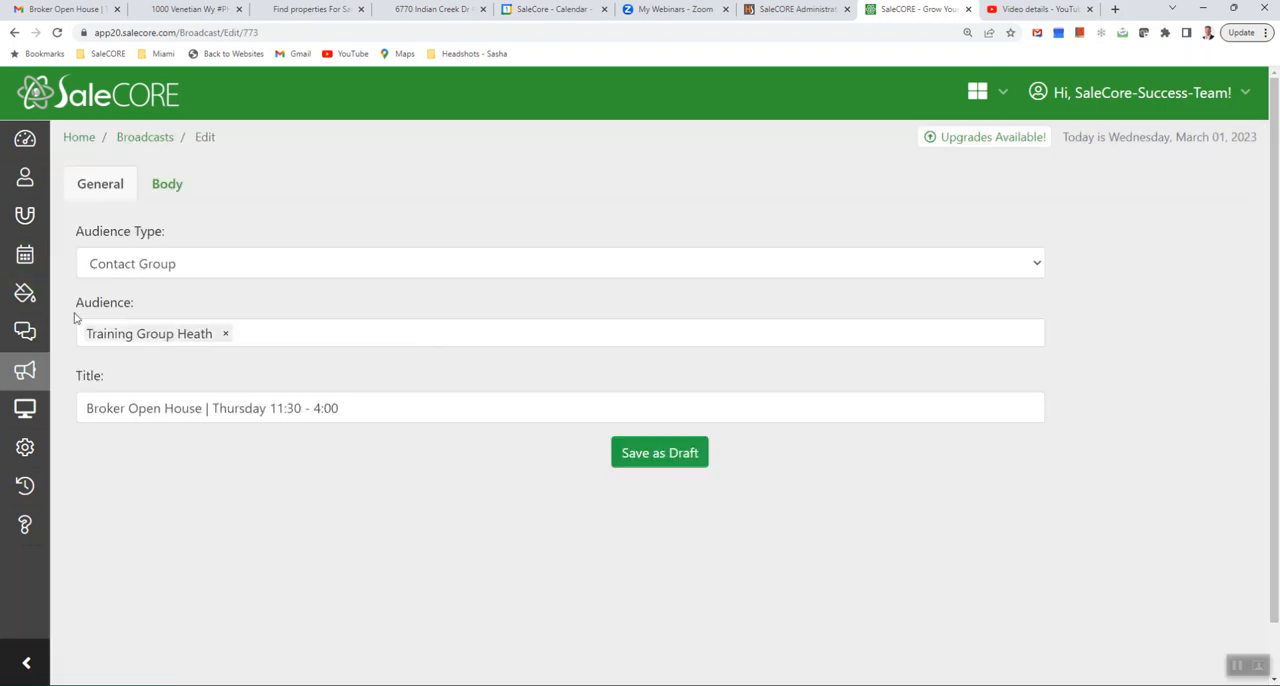
pyautogui.click(167, 188)
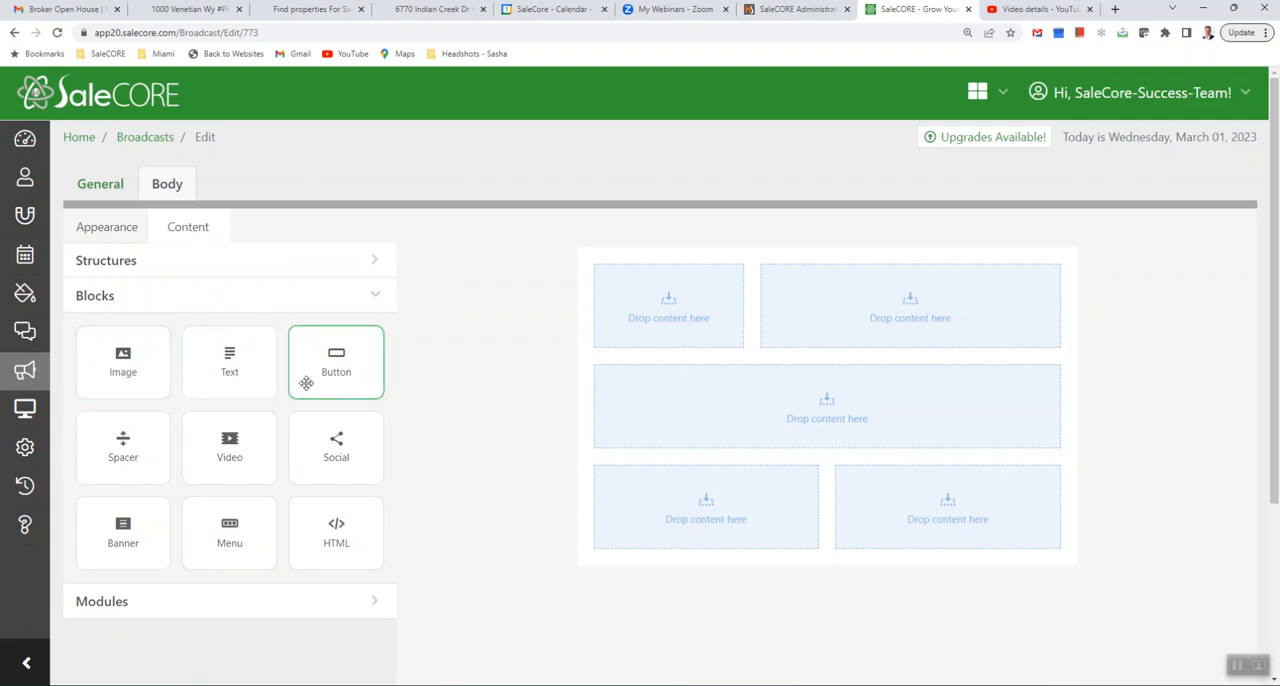
# - Add three single-column structures to the email body beneath the top two-column row
pyautogui.click(235, 265)
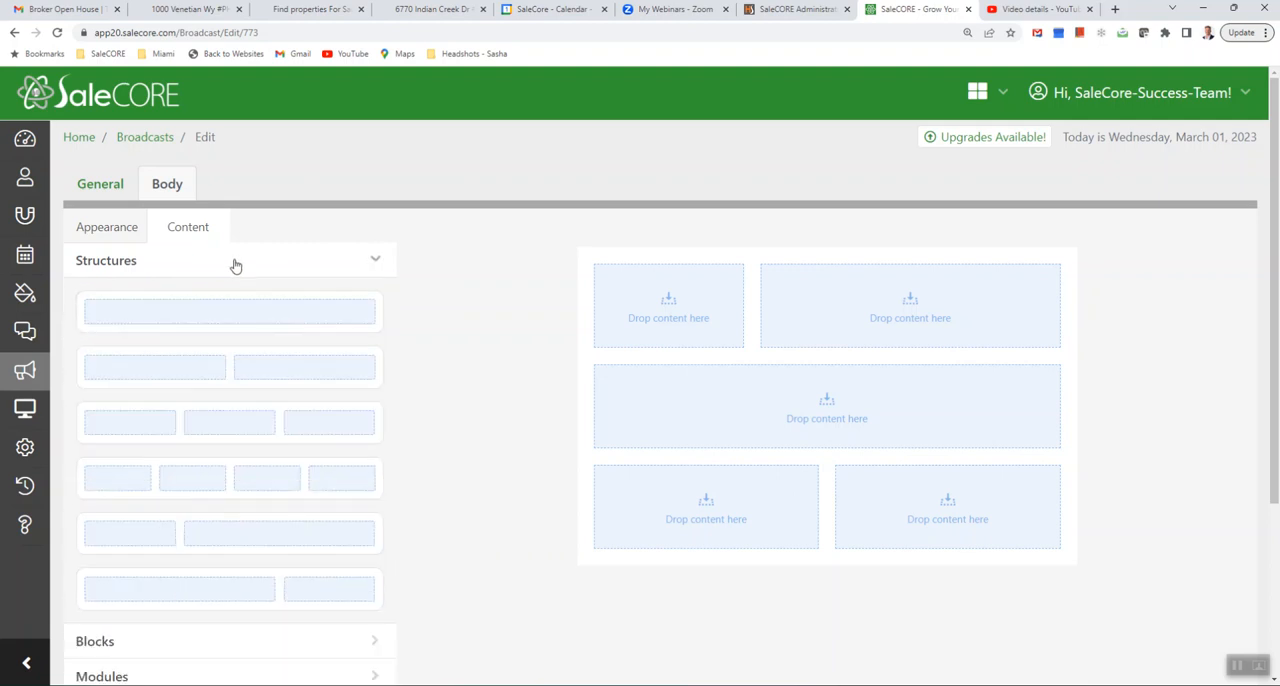
pyautogui.moveTo(287, 320); pyautogui.dragTo(606, 350)
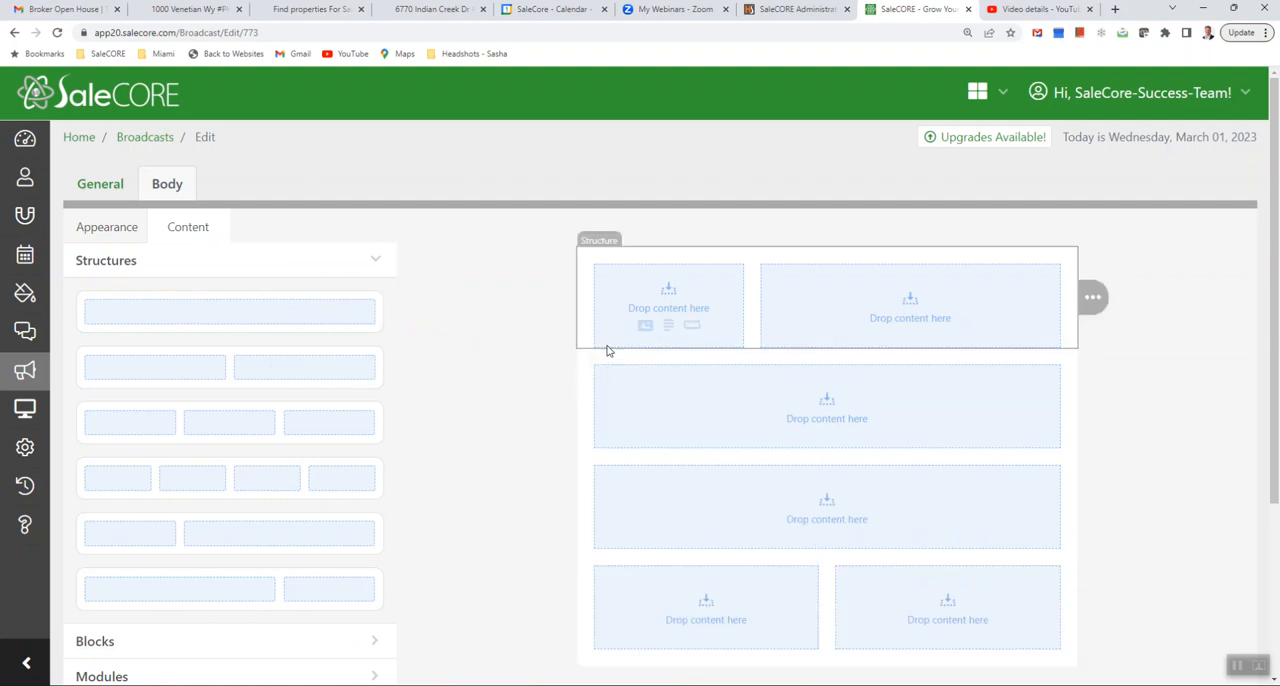
pyautogui.moveTo(335, 314); pyautogui.dragTo(634, 354)
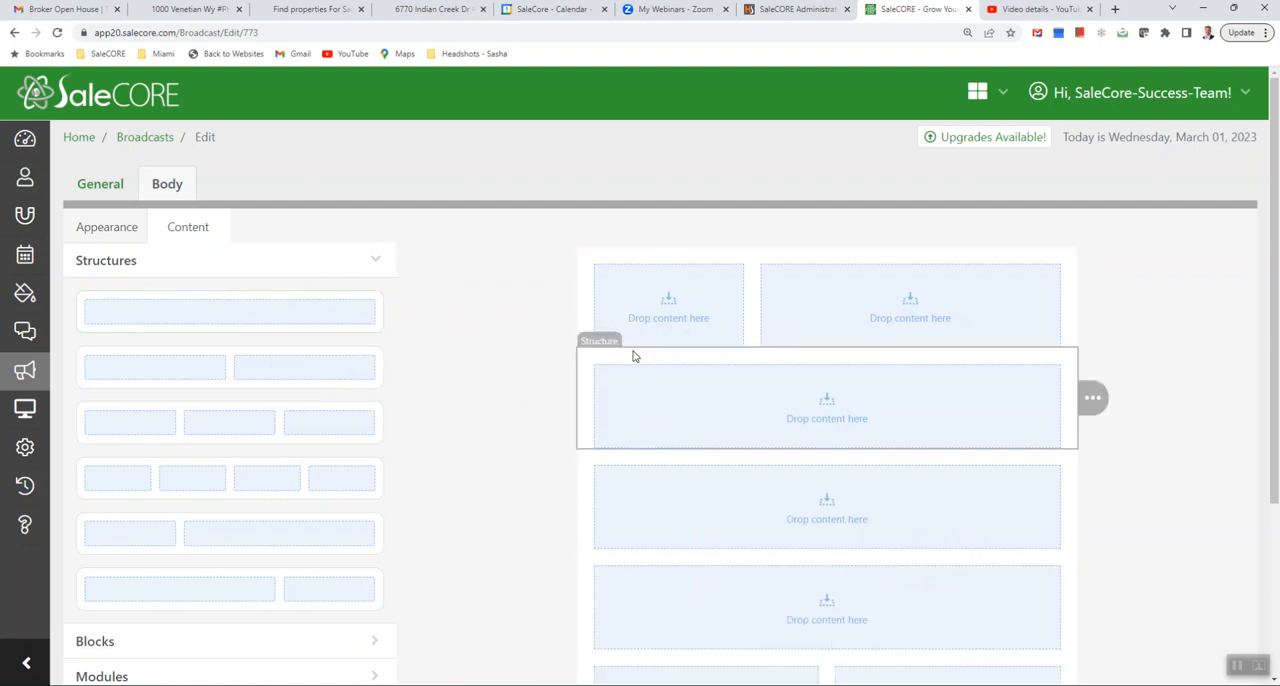
pyautogui.moveTo(331, 323); pyautogui.dragTo(638, 352)
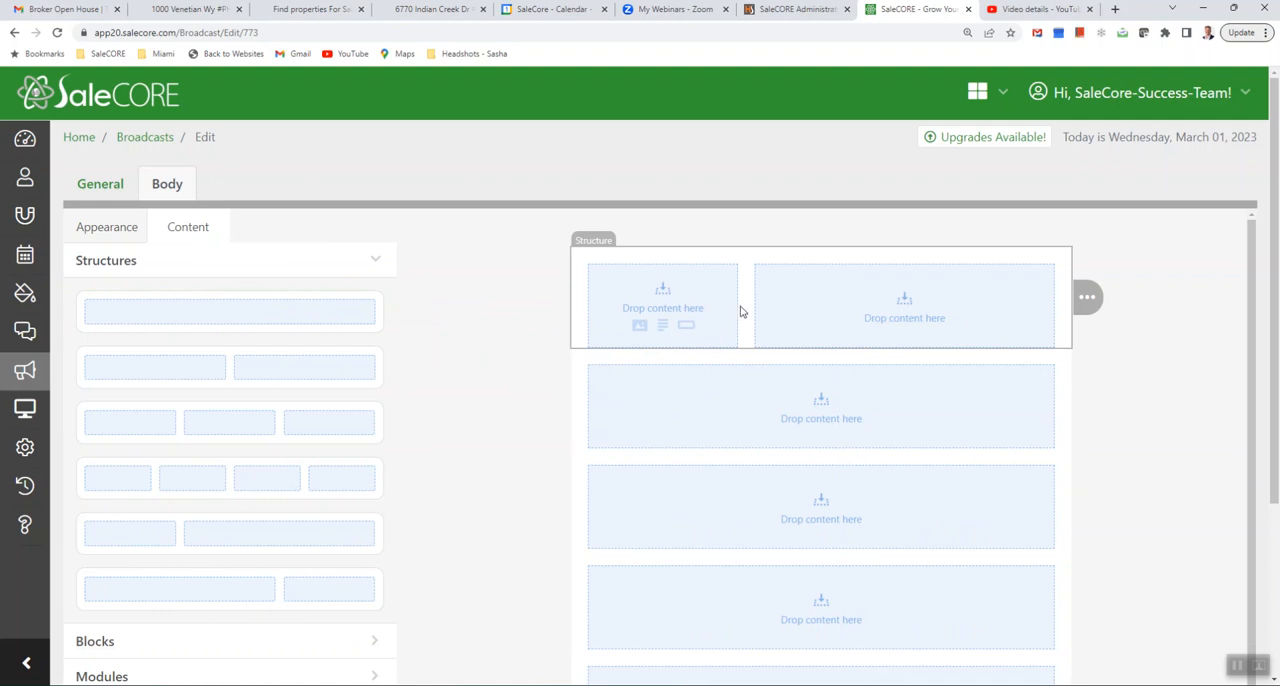
# - Insert text blocks into the last and the first of the full-width containers in the email body
pyautogui.scroll(-1, 983, 357)
pyautogui.scroll(-3, 862, 378)
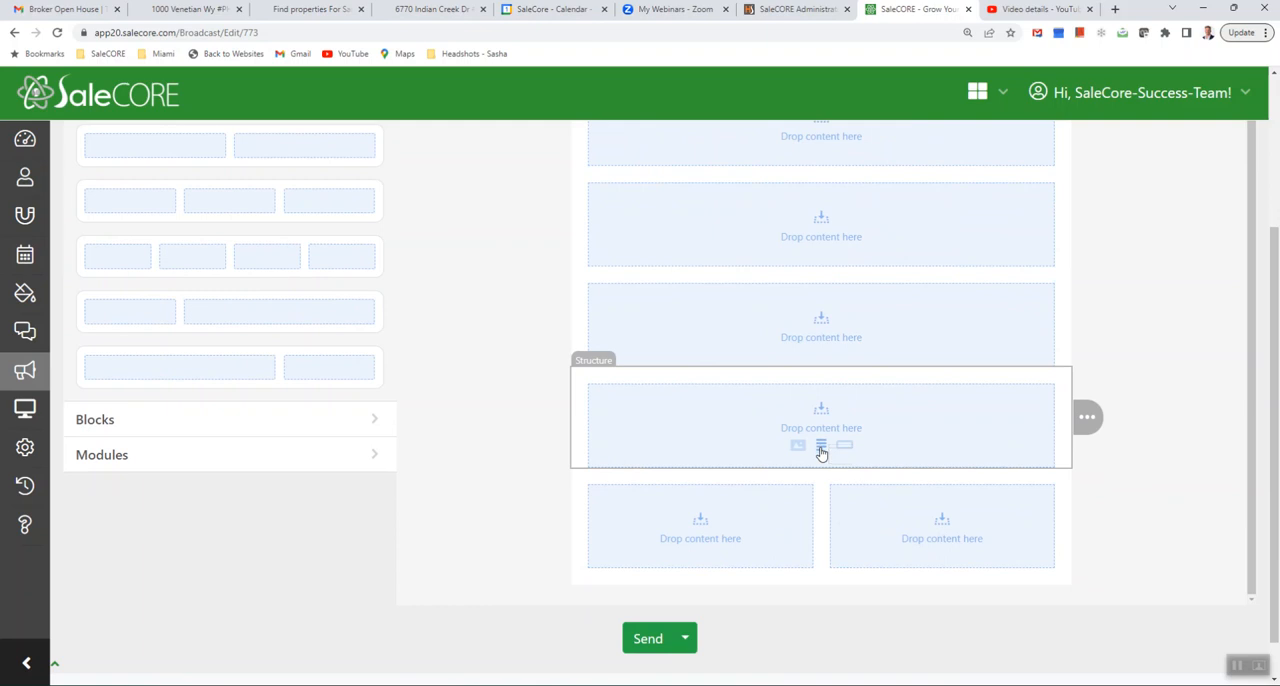
pyautogui.click(821, 453)
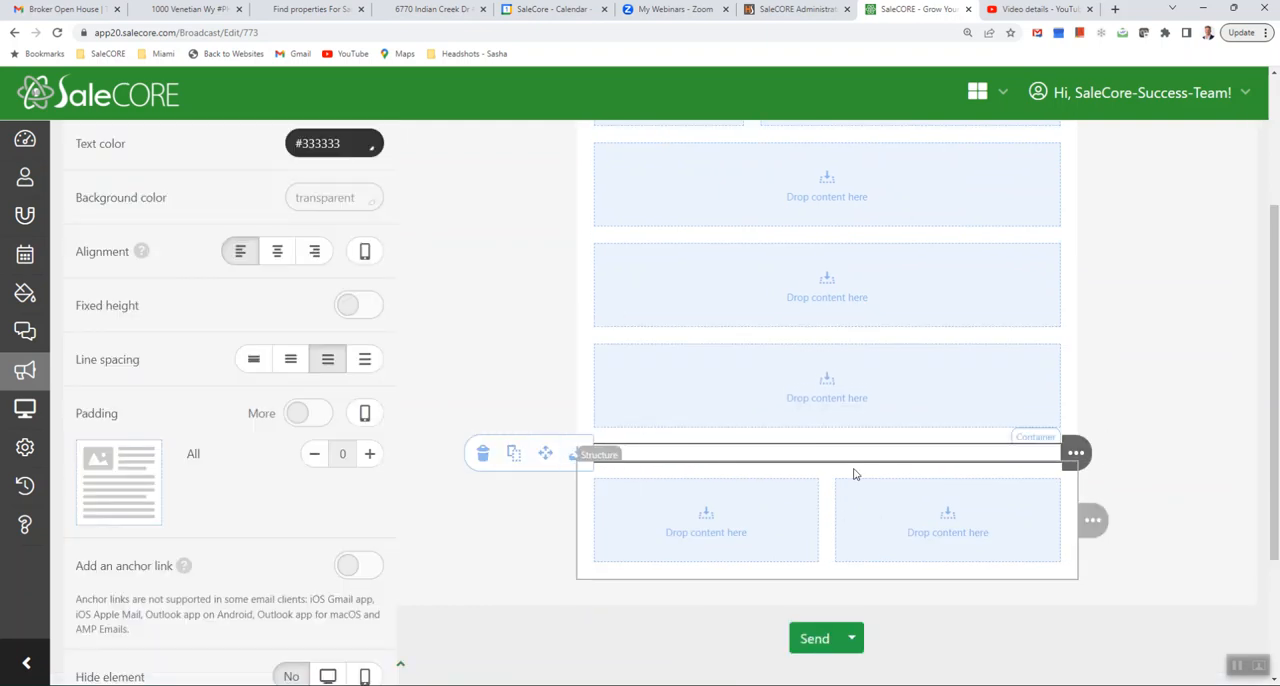
pyautogui.scroll(2, 886, 444)
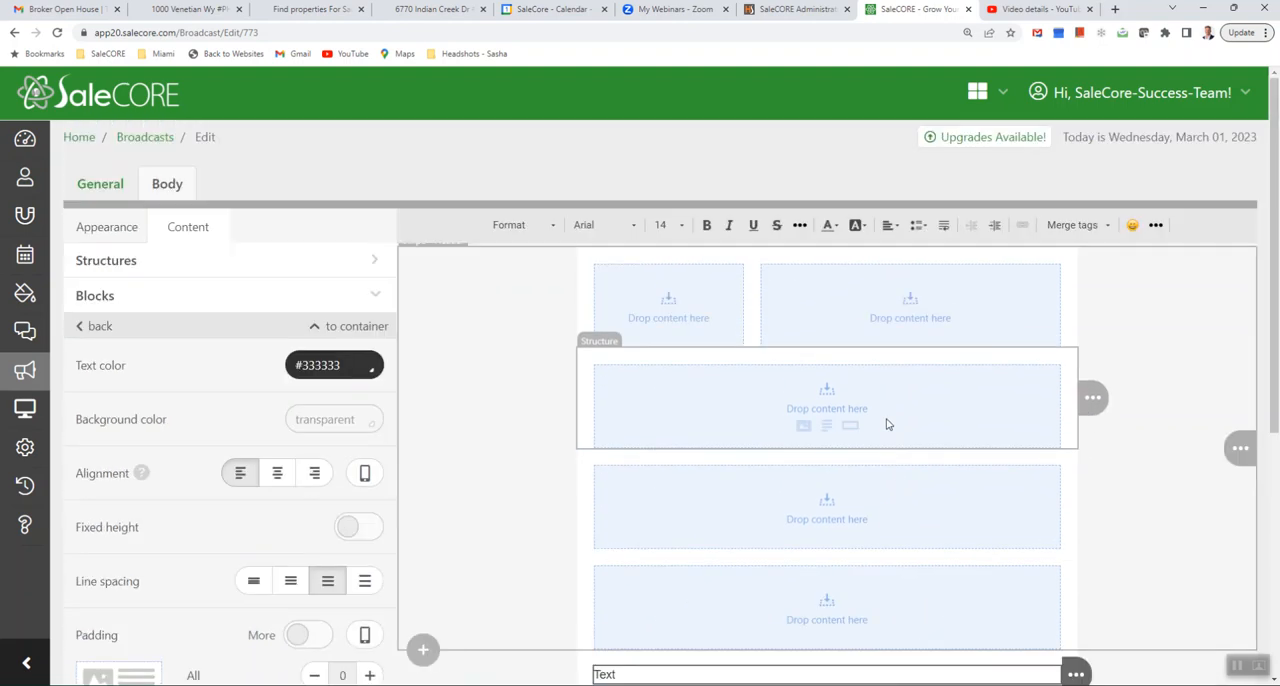
pyautogui.click(826, 428)
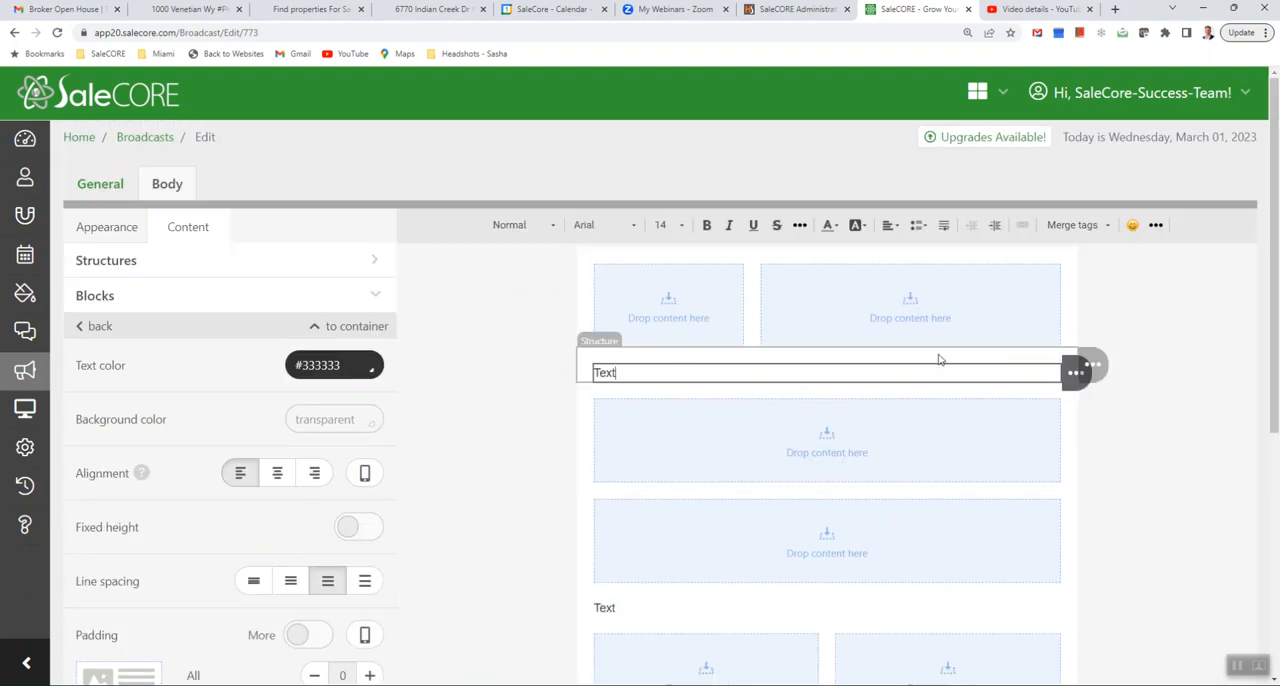
# - Save the updated email layout as a draft and reopen the body of the "Broker Open House | Thursday 11:30 - 4:00" draft
pyautogui.scroll(-3, 940, 360)
pyautogui.scroll(-1, 942, 360)
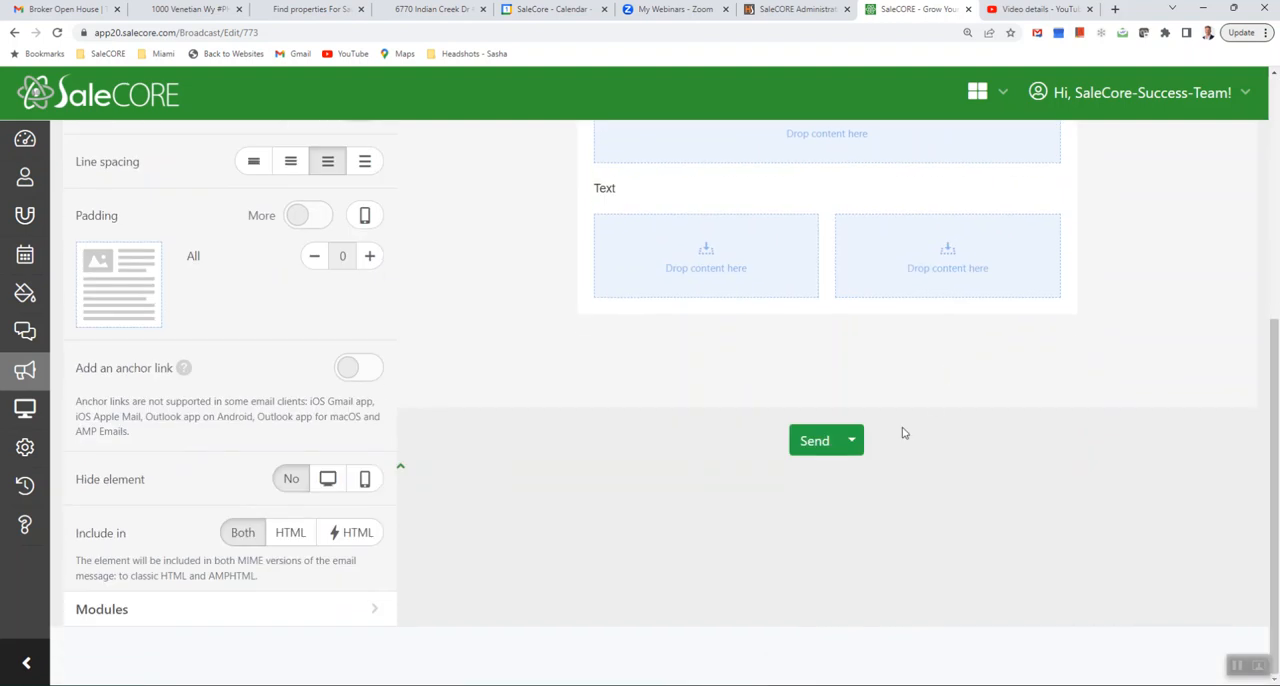
pyautogui.click(853, 442)
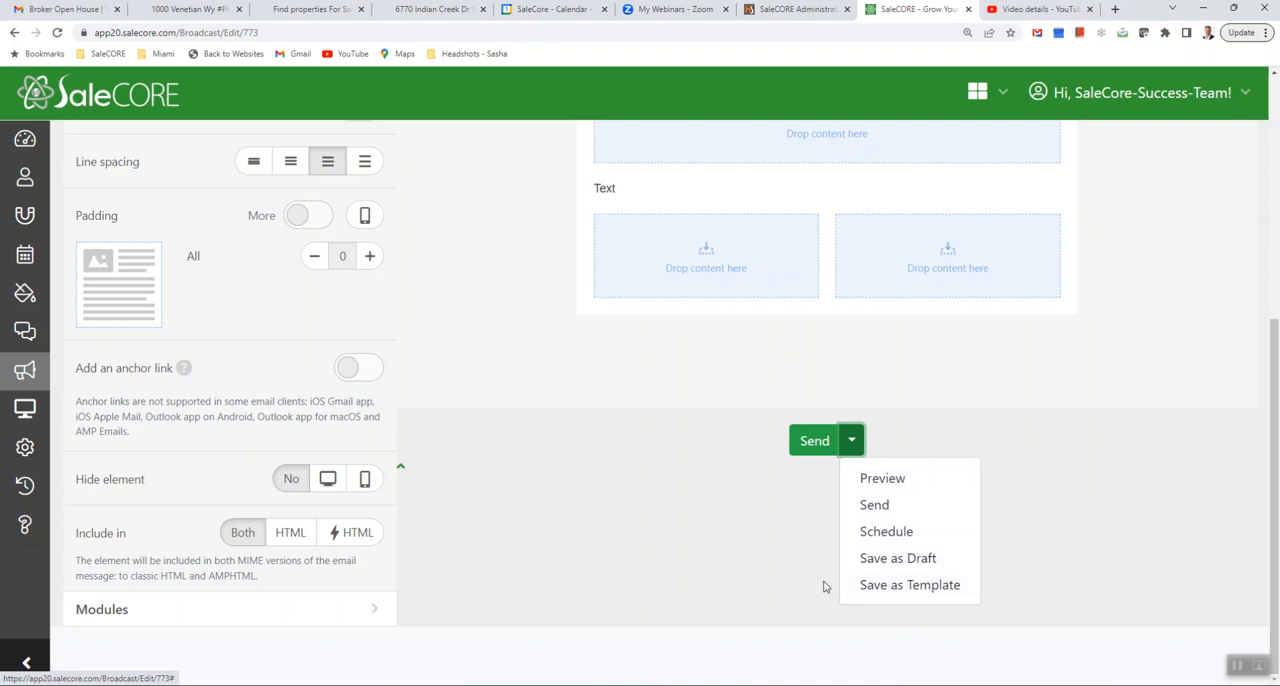
pyautogui.click(887, 568)
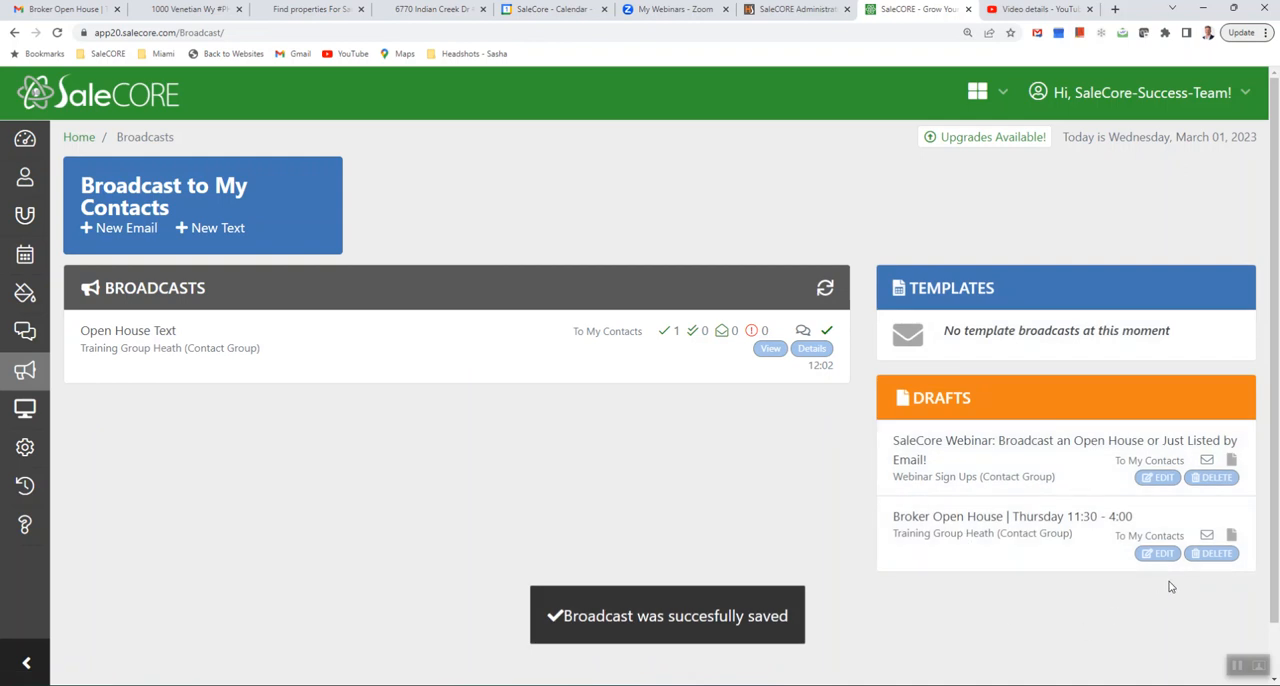
pyautogui.click(1160, 555)
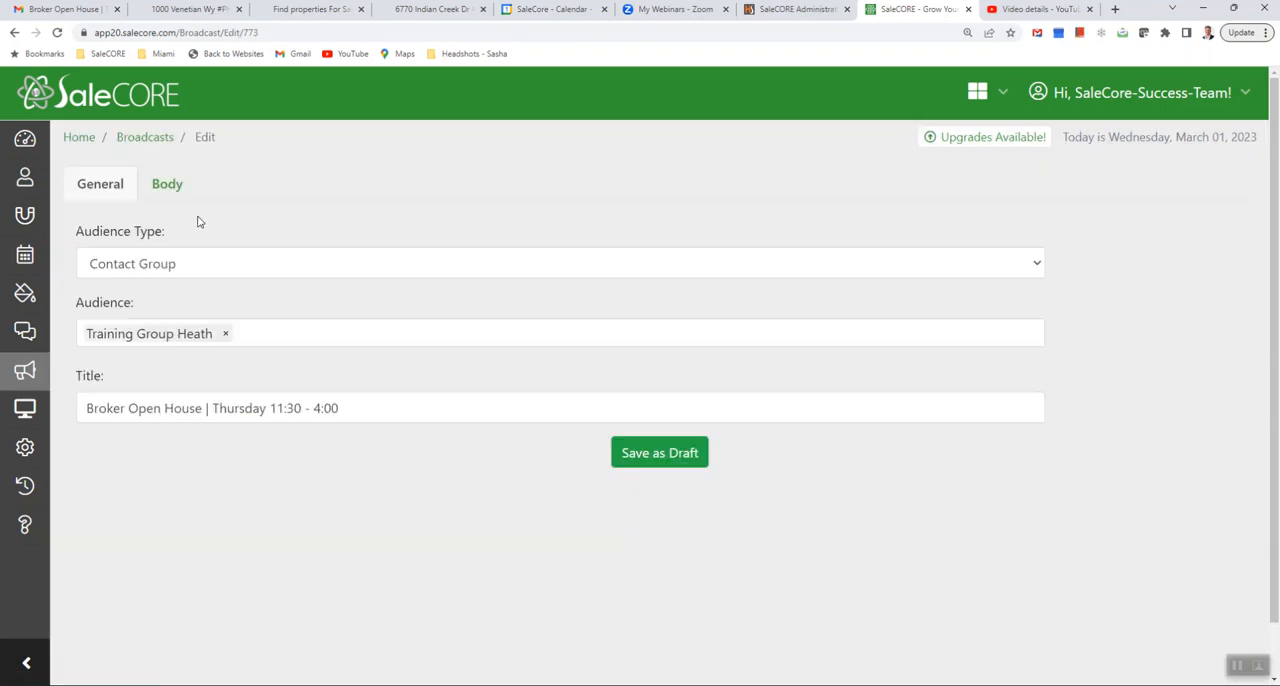
pyautogui.click(172, 190)
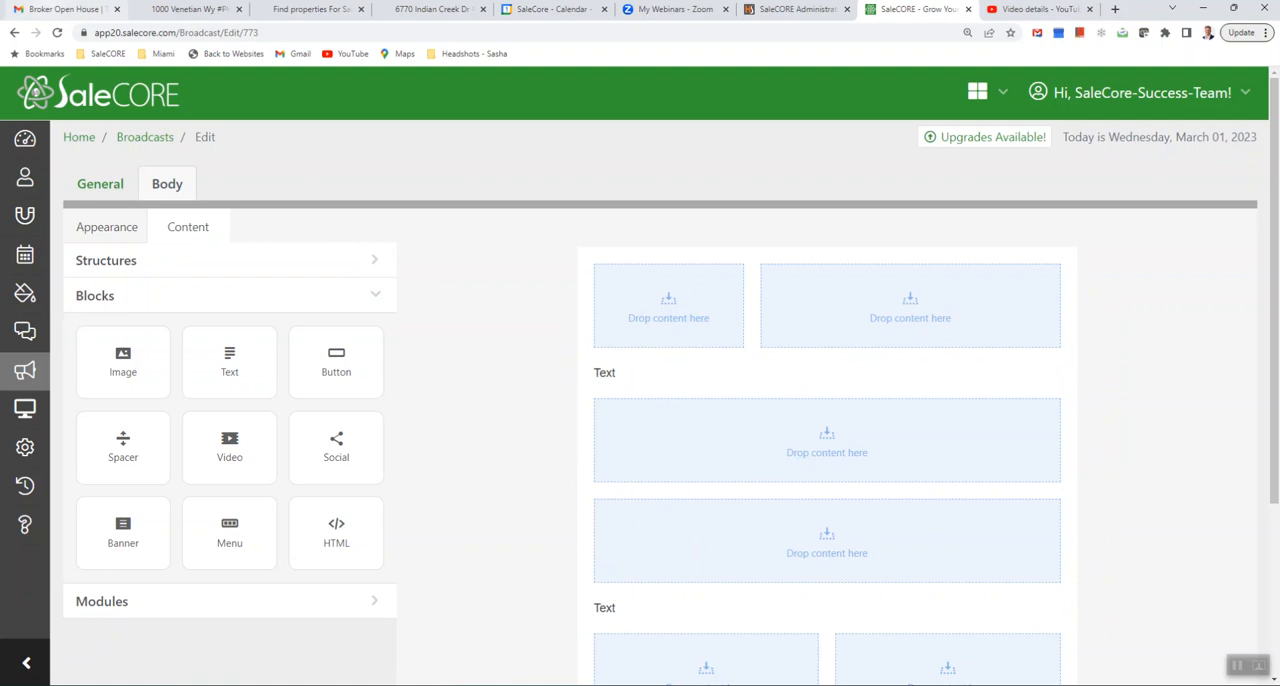
# - Save the SaleCORE logo from the sample email in Gmail as "salecore" in DATA (D:) > Training > Broadcast > Open House Images
pyautogui.click(60, 9)
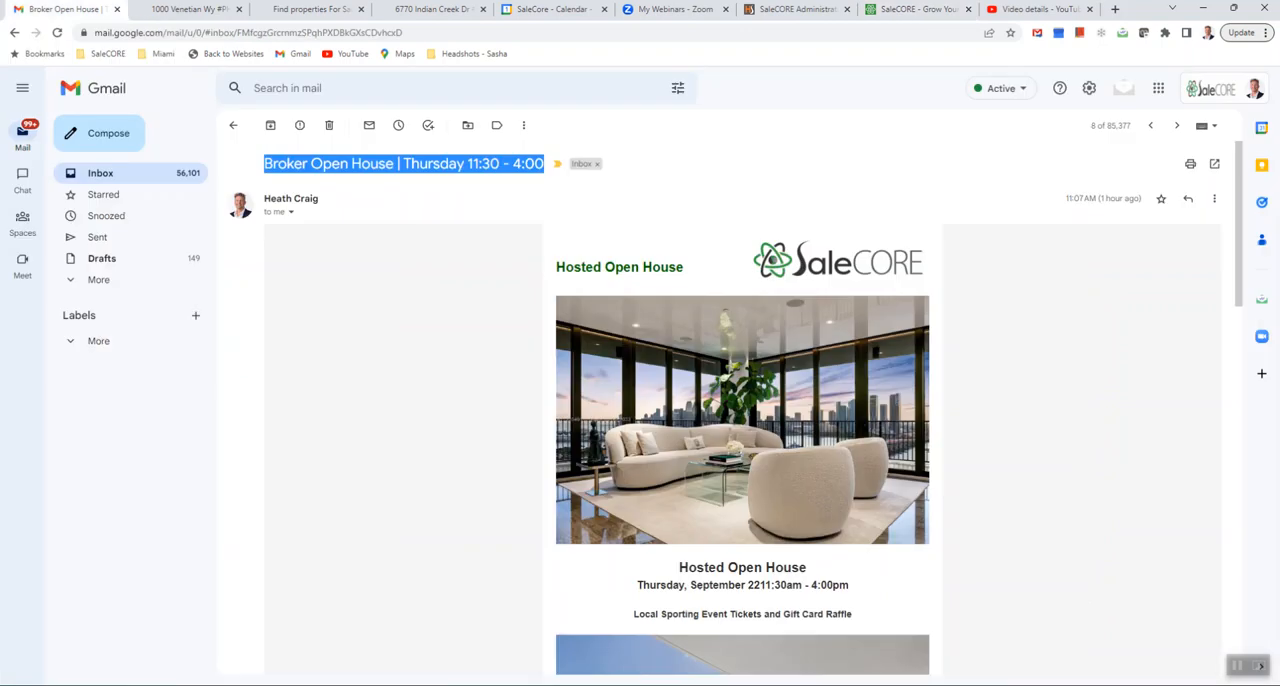
pyautogui.rightClick(818, 268)
pyautogui.click(845, 285)
pyautogui.click(451, 406)
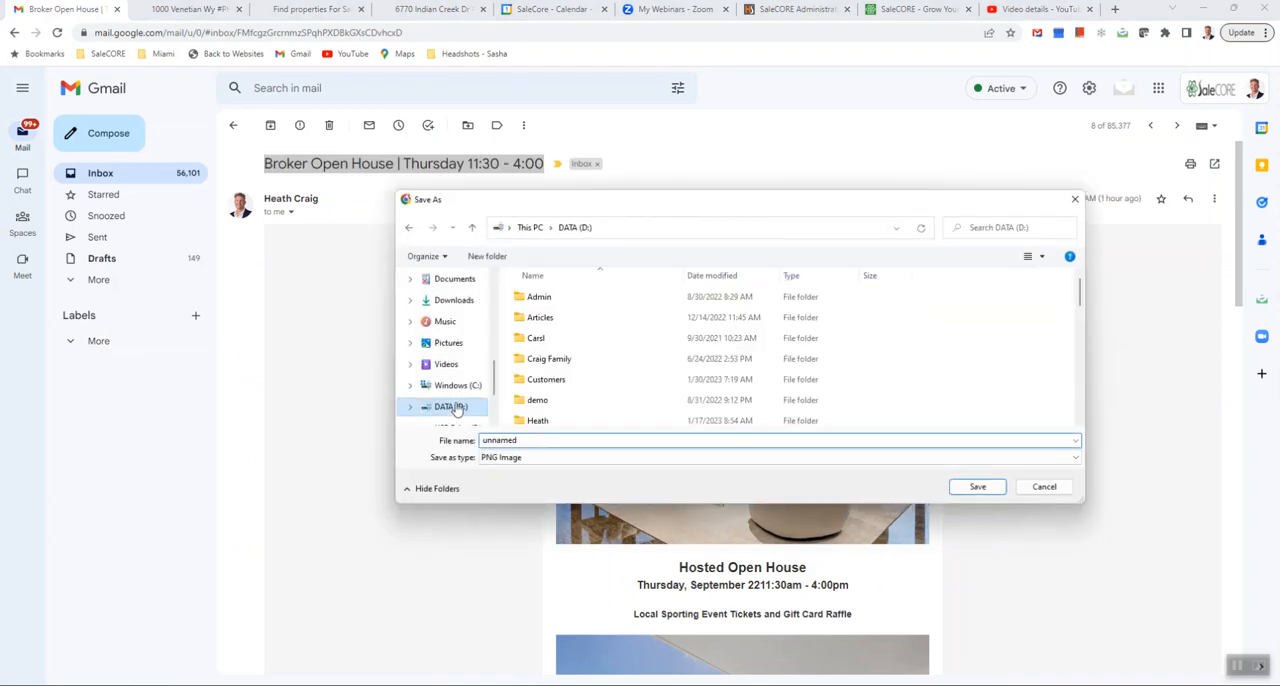
pyautogui.scroll(-3, 563, 395)
pyautogui.scroll(-3, 558, 400)
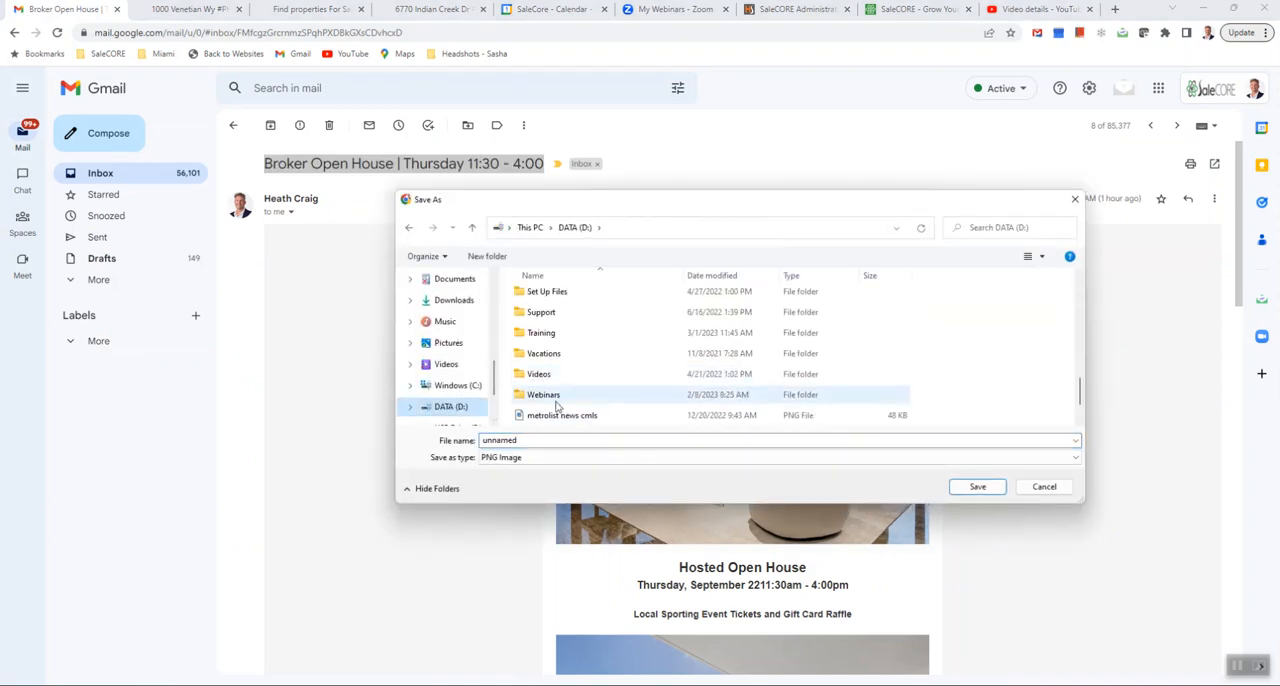
pyautogui.doubleClick(543, 330)
pyautogui.doubleClick(549, 300)
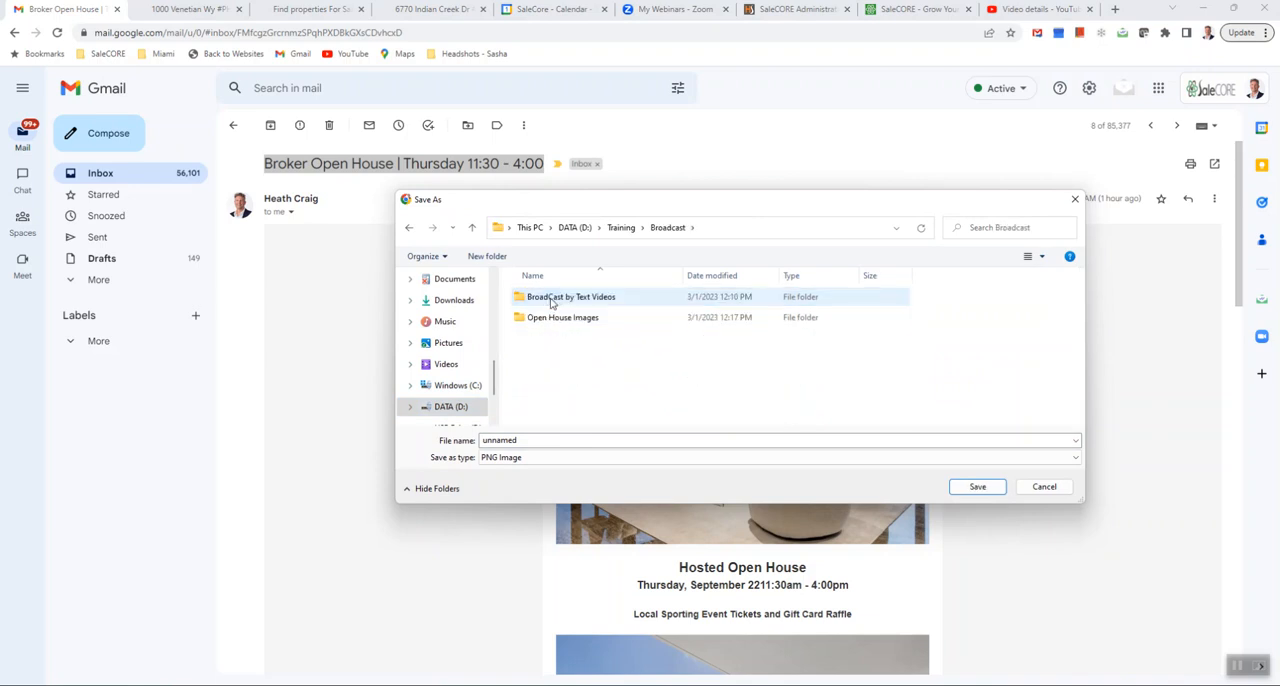
pyautogui.doubleClick(553, 318)
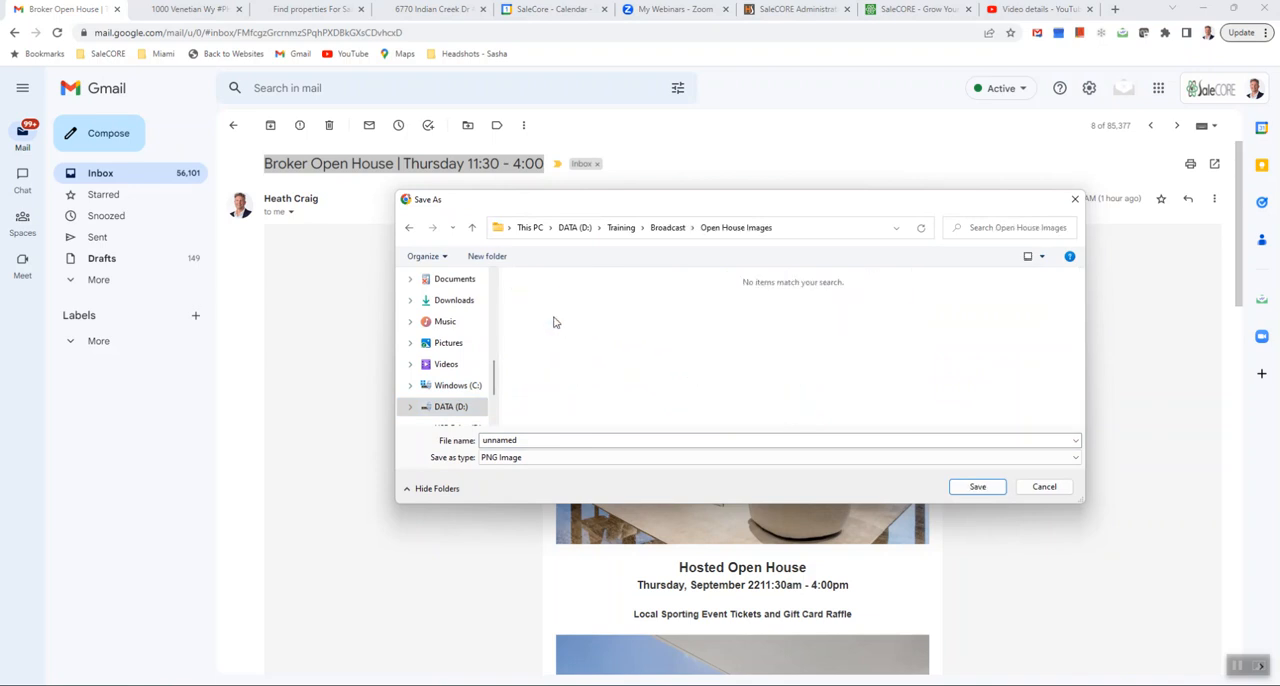
pyautogui.click(583, 440)
pyautogui.write('salecore')
pyautogui.press('Return')
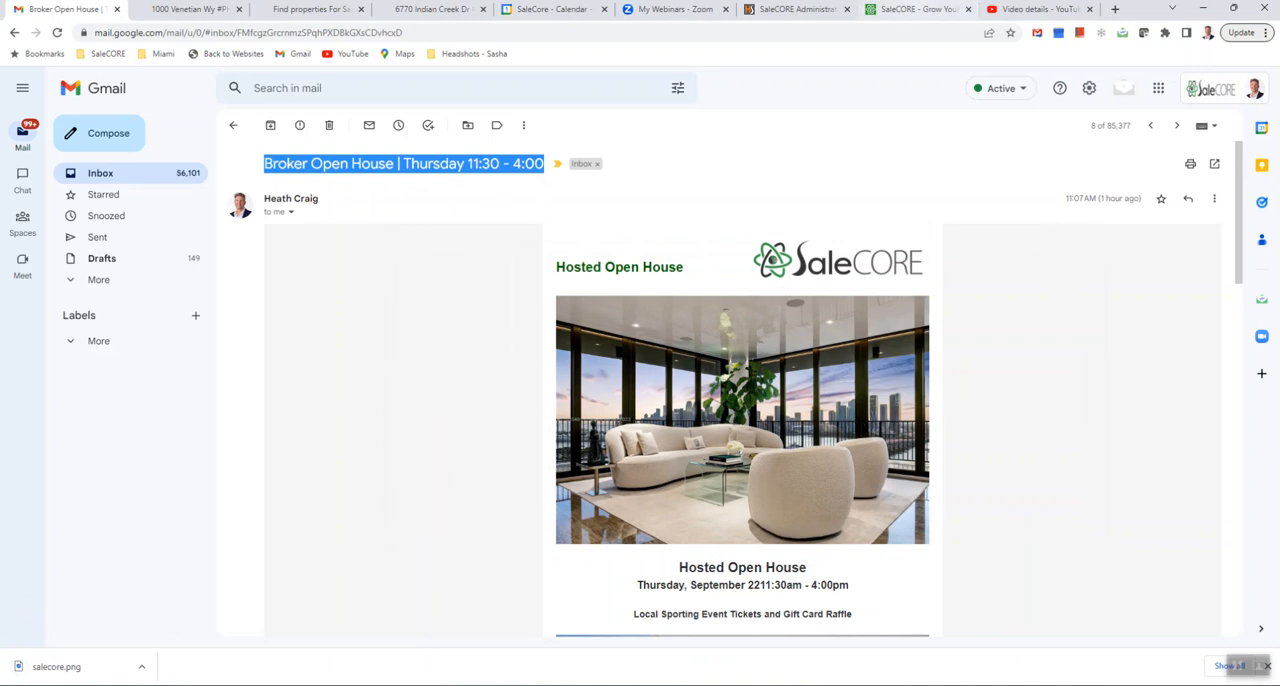
# - Return to the SaleCORE broadcast and add a structure with two equal columns below the email's top row
pyautogui.click(912, 9)
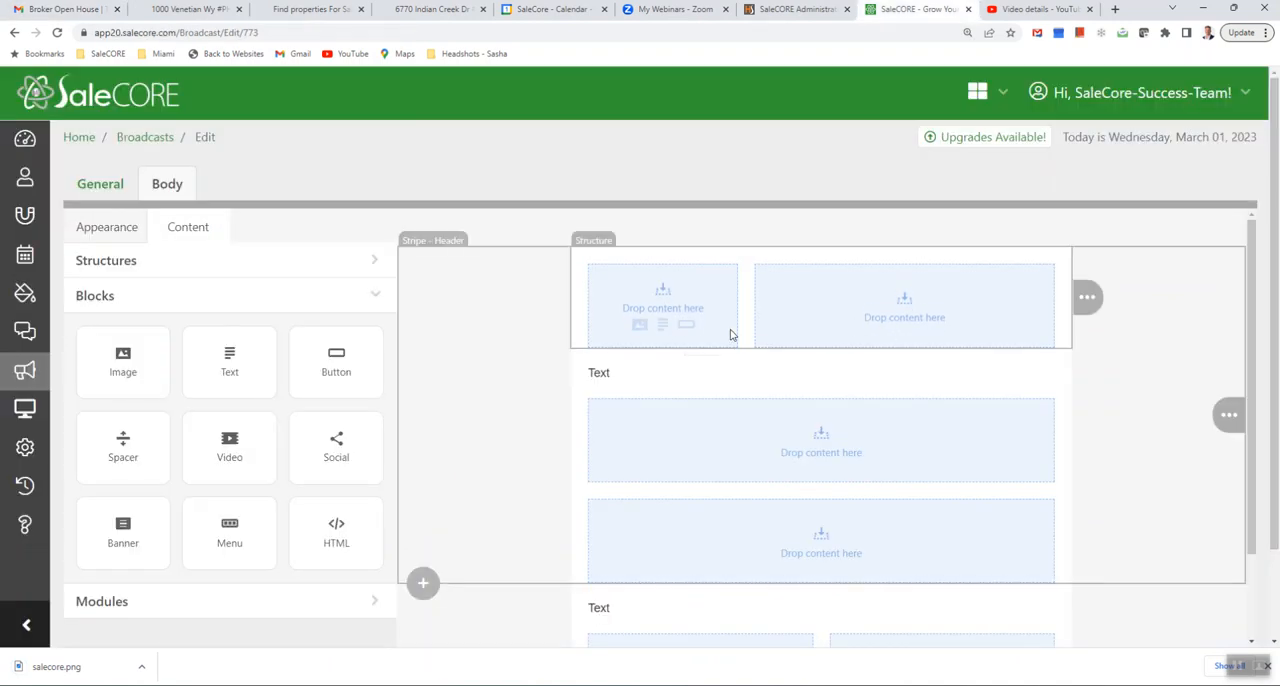
pyautogui.click(255, 269)
pyautogui.moveTo(236, 368); pyautogui.dragTo(668, 325)
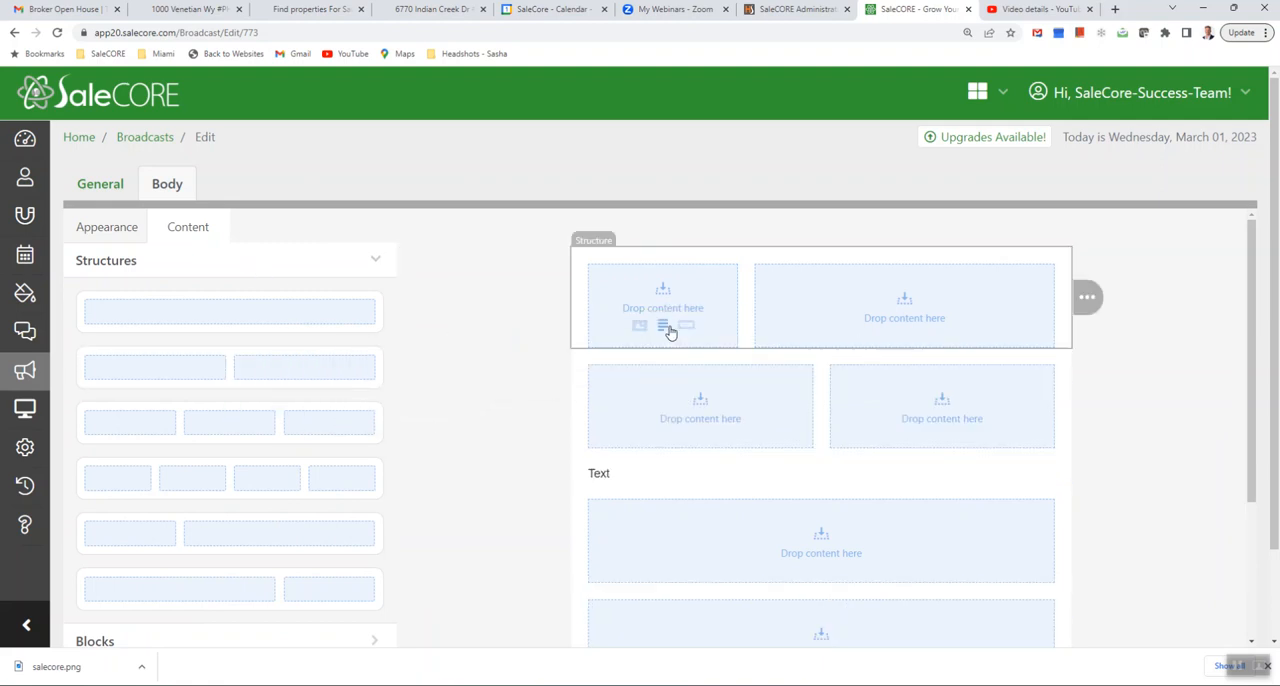
pyautogui.moveTo(305, 326); pyautogui.dragTo(691, 331)
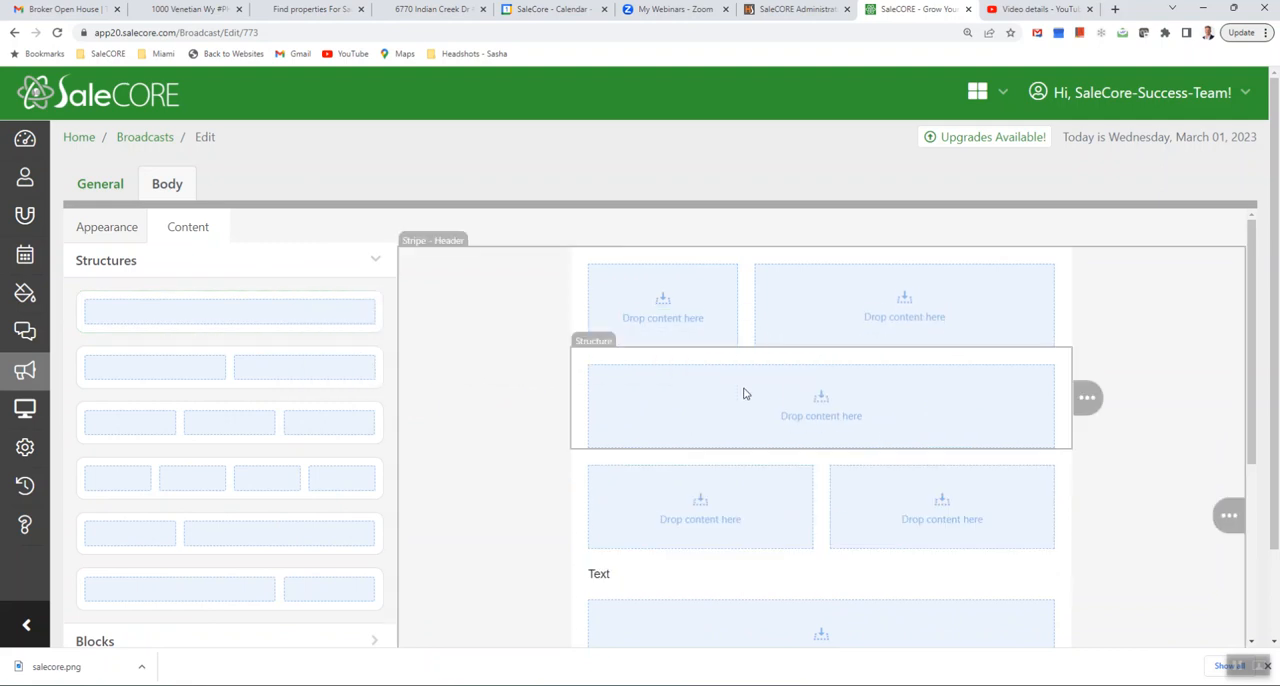
pyautogui.moveTo(1085, 399)
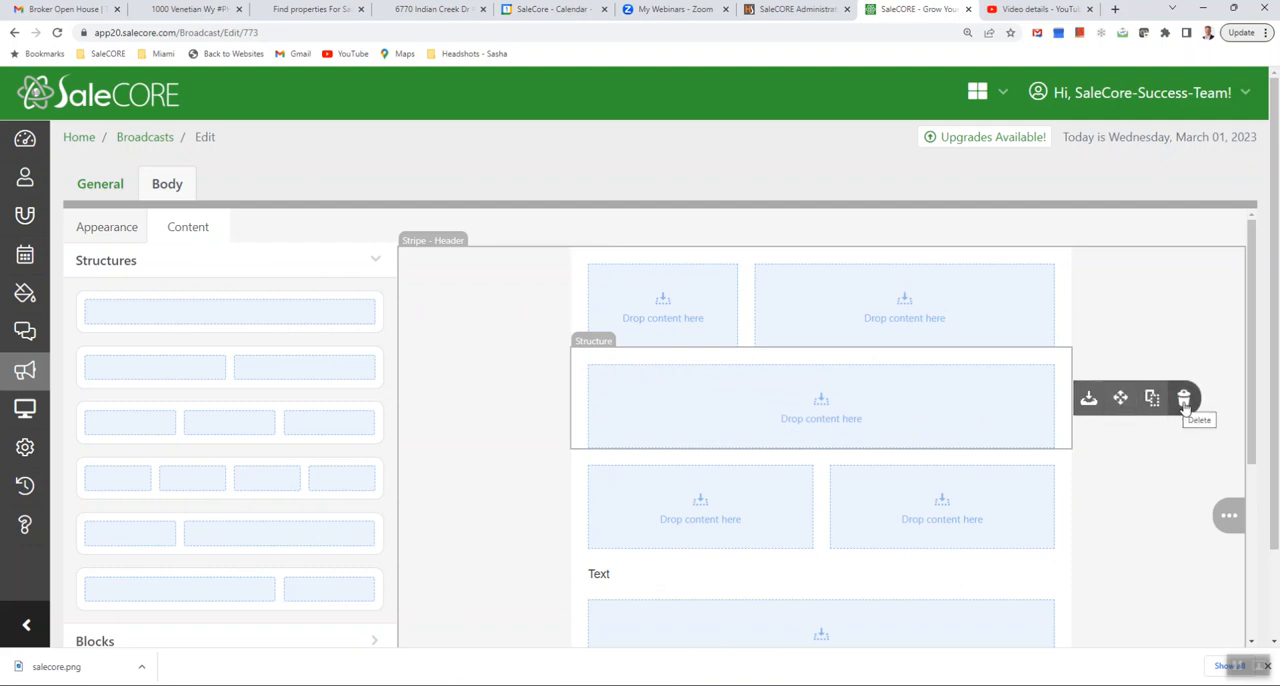
pyautogui.moveTo(1122, 397); pyautogui.dragTo(1080, 389)
pyautogui.click(1184, 398)
# - Delete the unequal two-column structure at the top of the email body
pyautogui.moveTo(1090, 298)
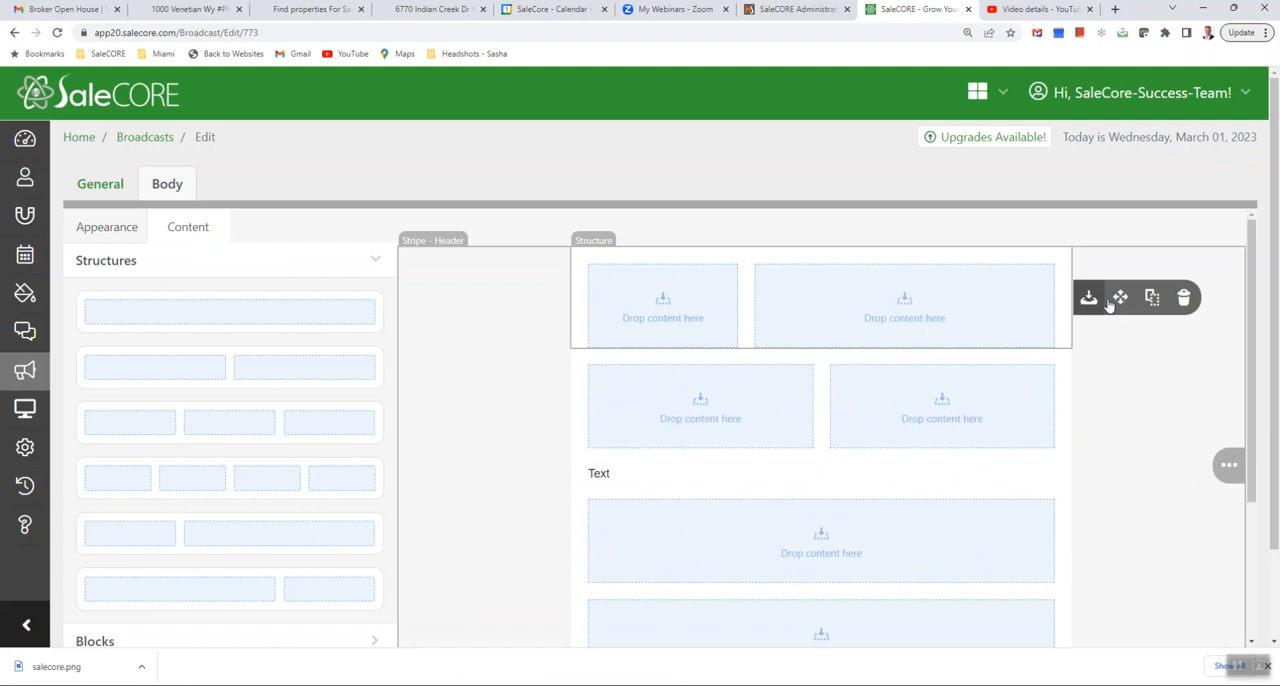
pyautogui.click(1183, 299)
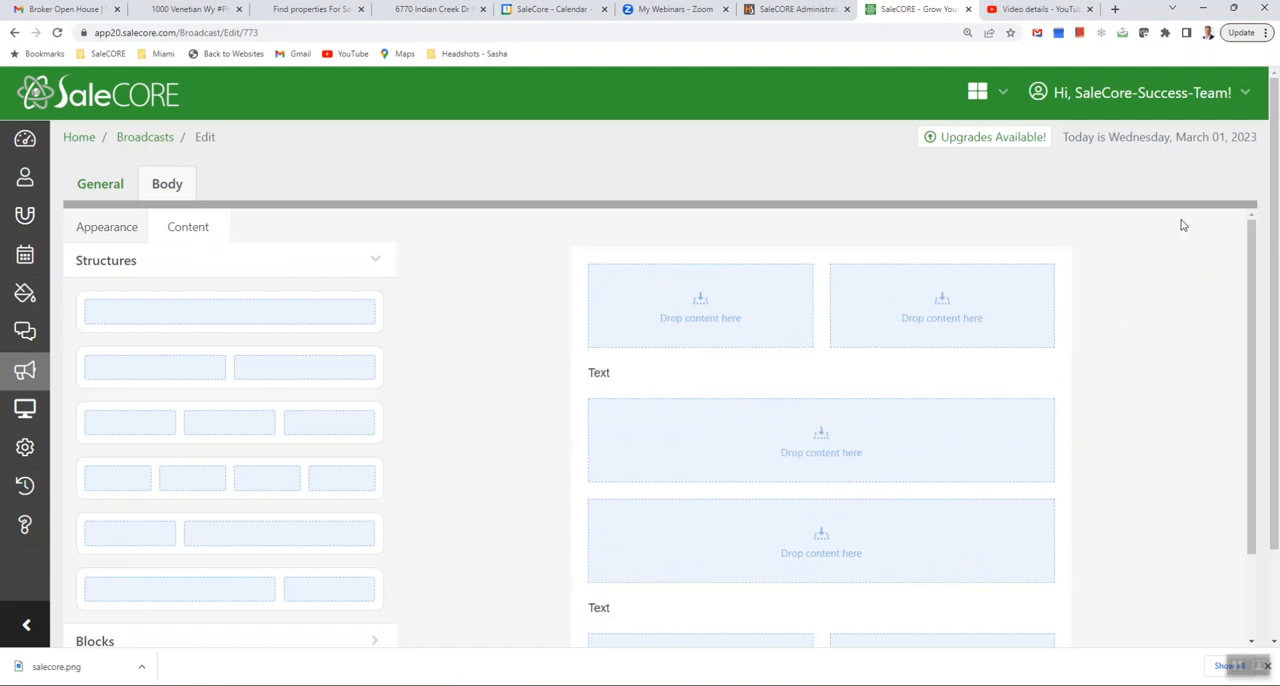
# - Fill the right column of the email's top row with the salecore logo image from DATA (D:) > Training > Broadcast > Open House Images
pyautogui.scroll(-1, 976, 406)
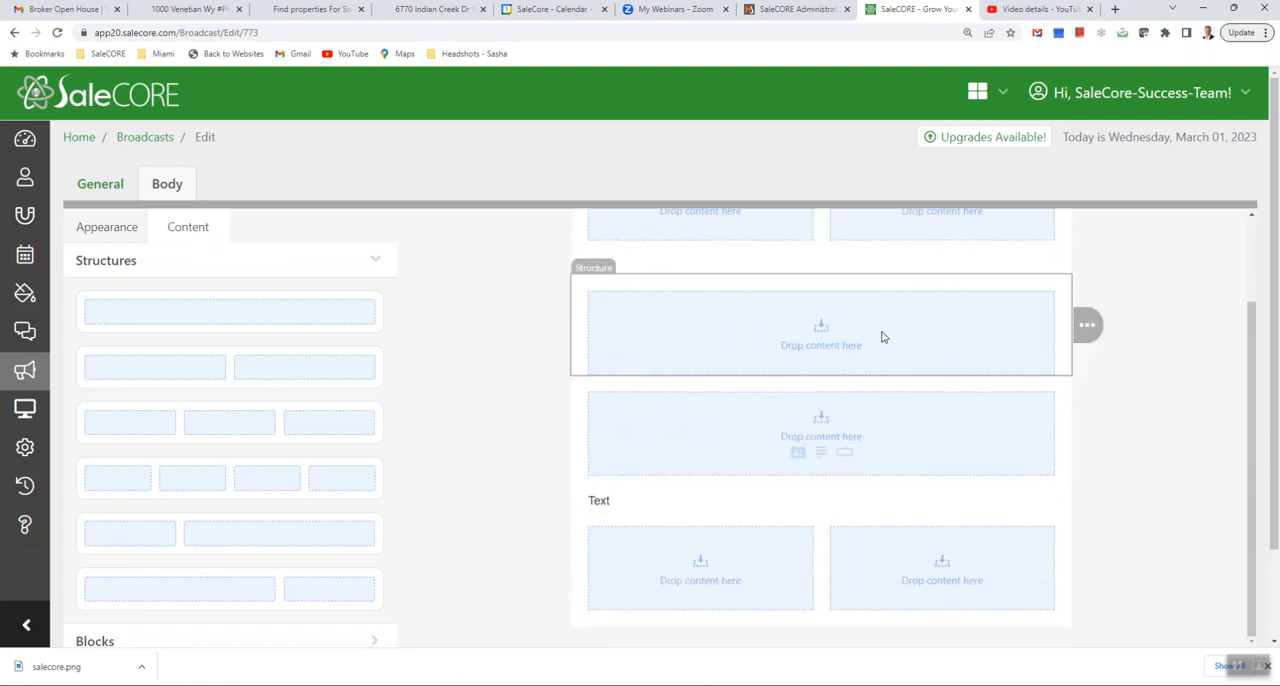
pyautogui.scroll(1, 885, 337)
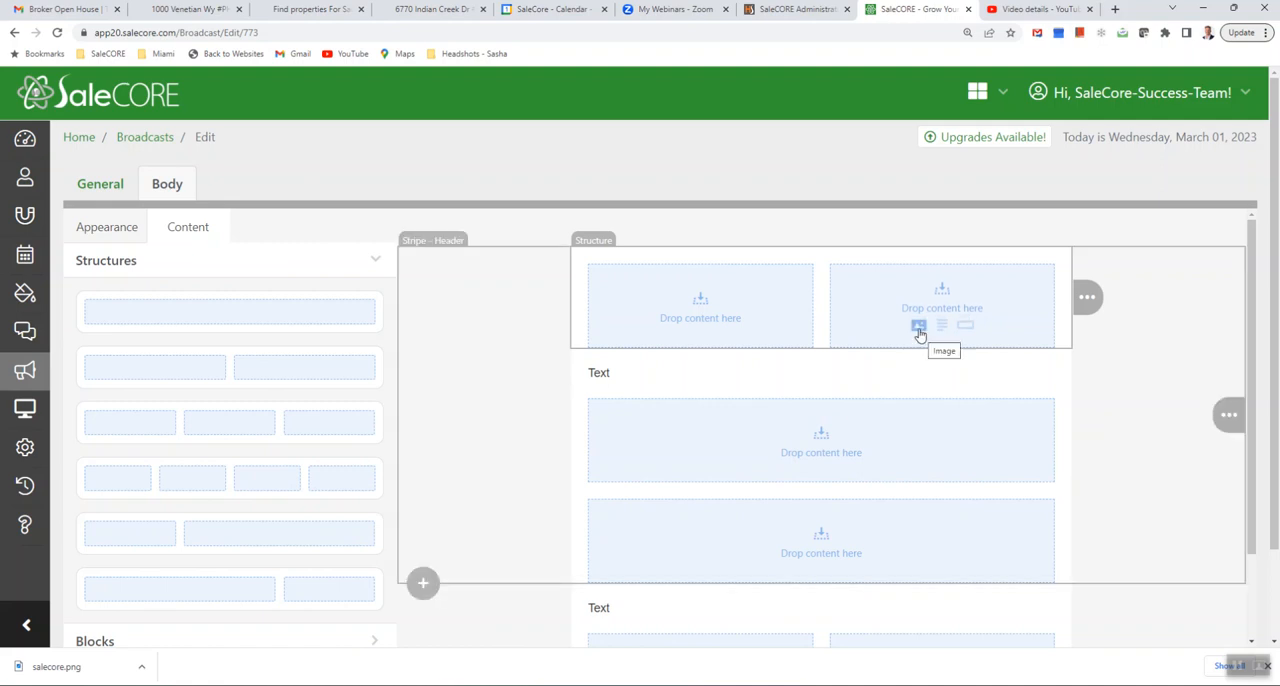
pyautogui.click(919, 334)
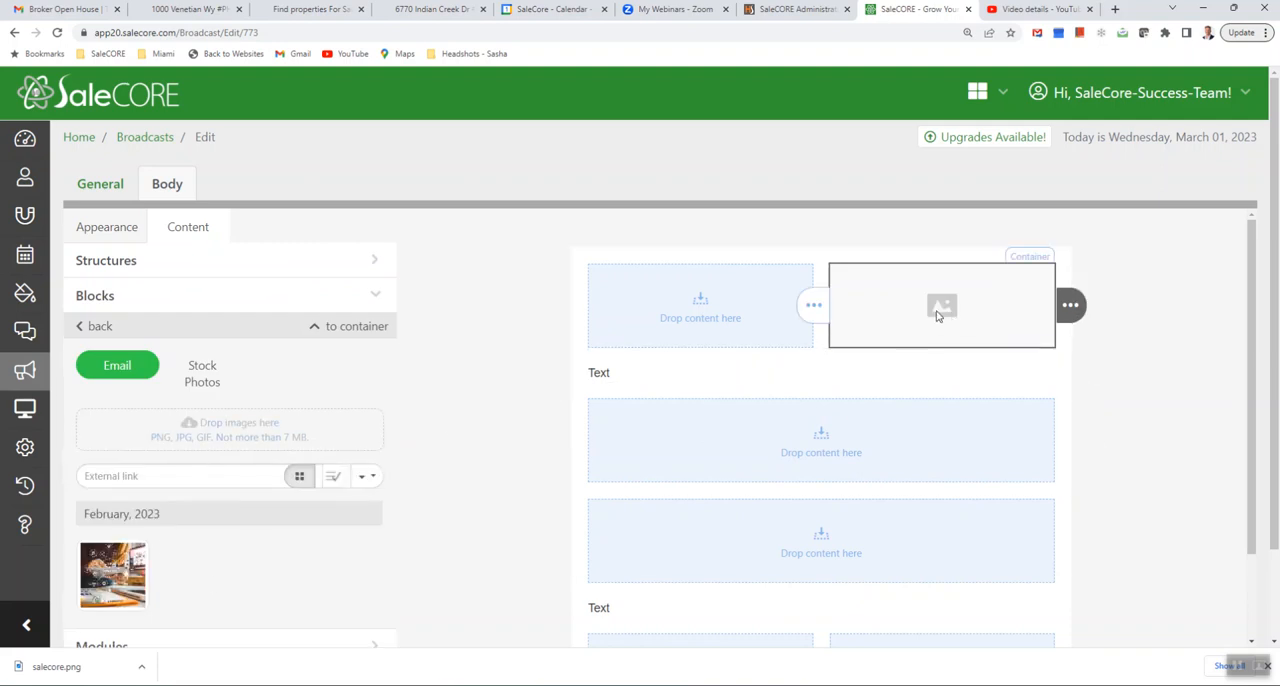
pyautogui.click(228, 430)
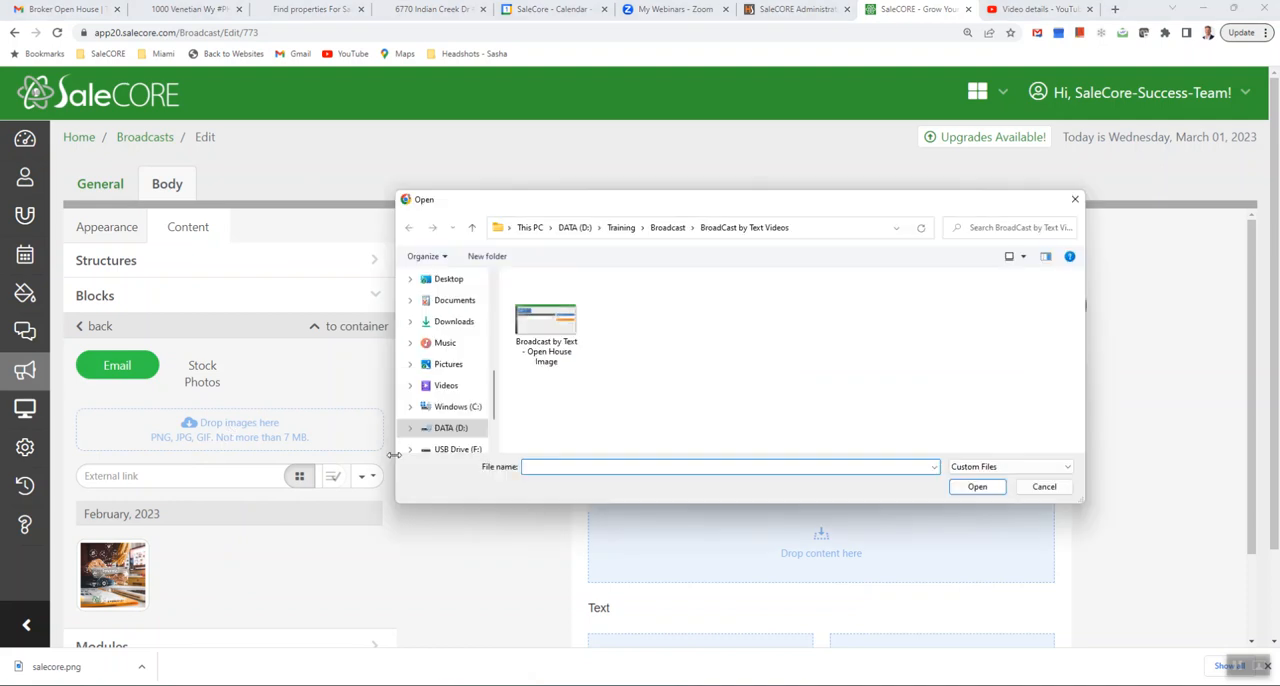
pyautogui.click(450, 428)
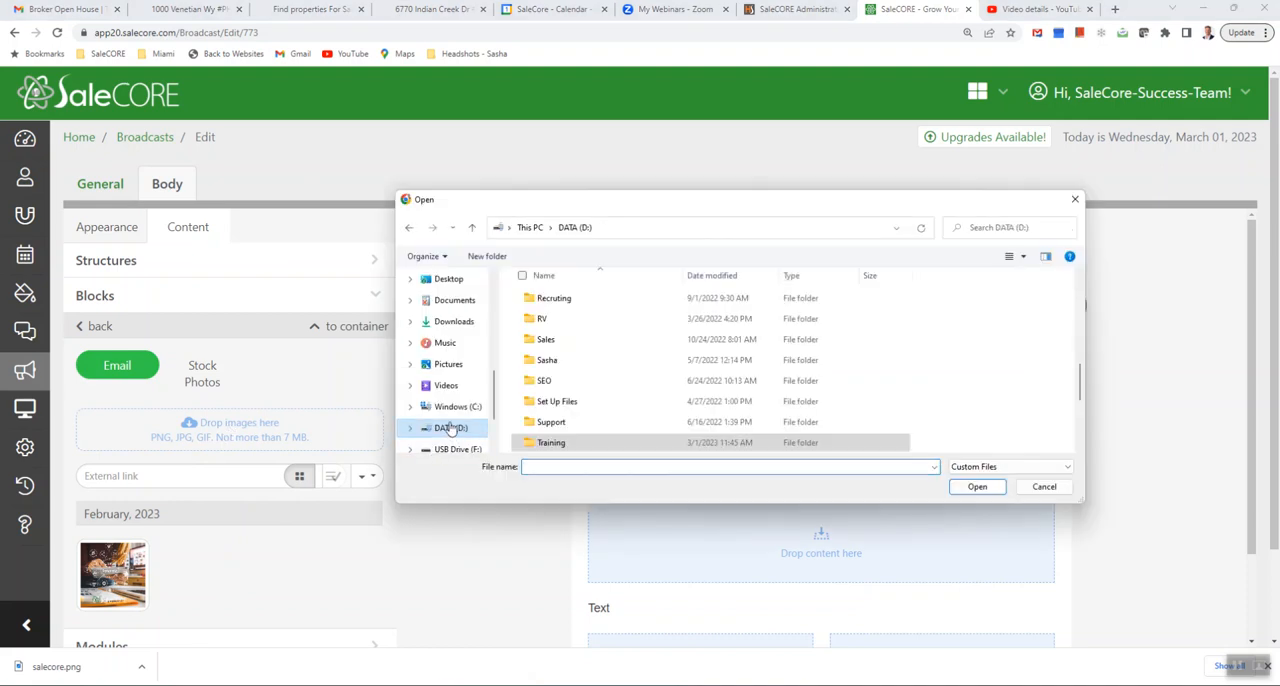
pyautogui.doubleClick(574, 442)
pyautogui.doubleClick(556, 300)
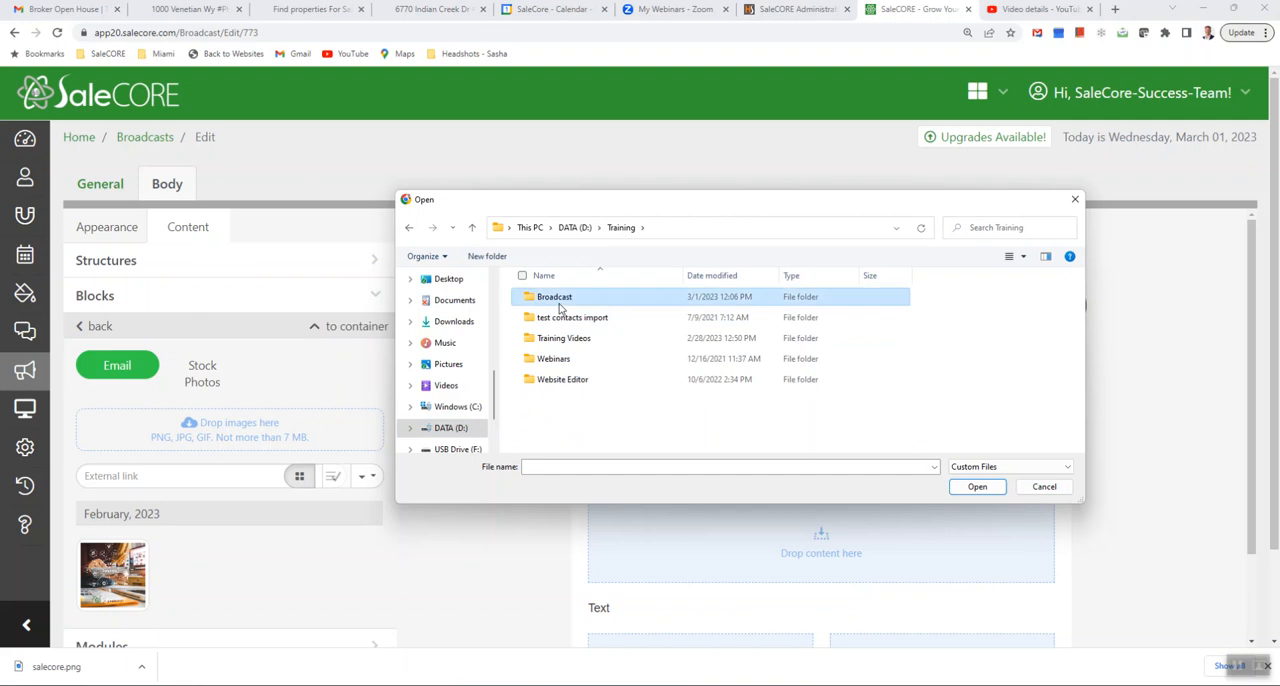
pyautogui.click(556, 322)
pyautogui.doubleClick(556, 320)
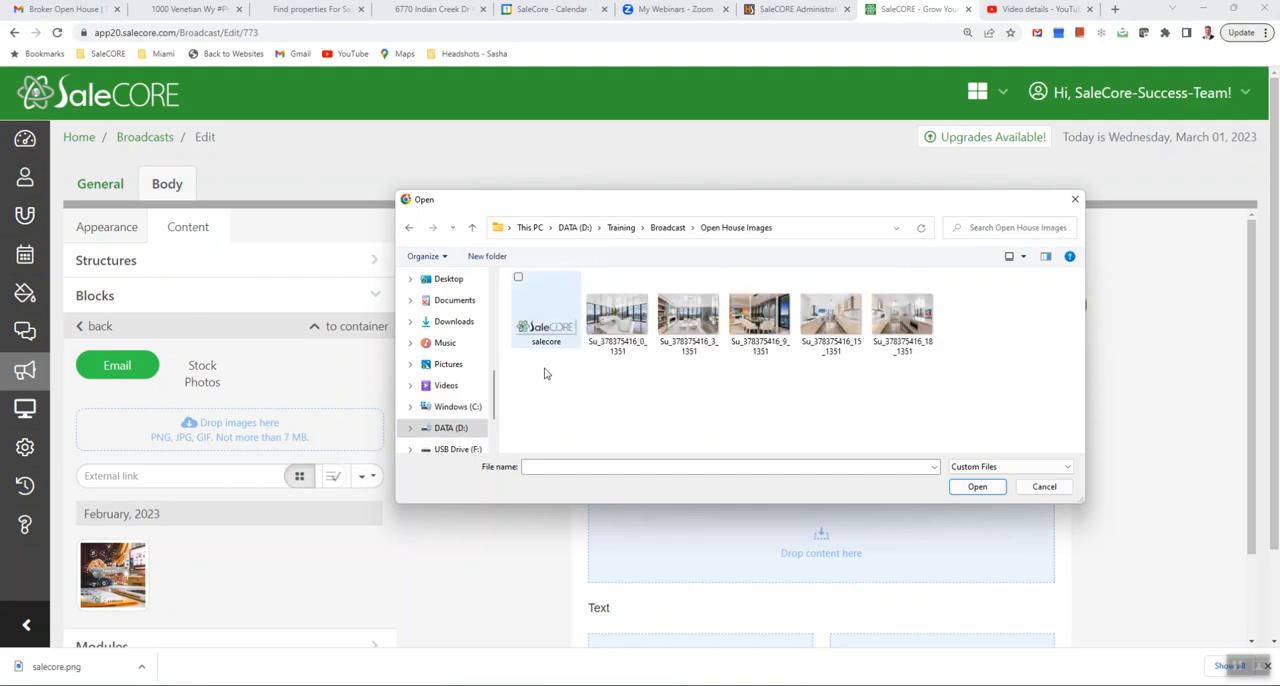
pyautogui.doubleClick(541, 339)
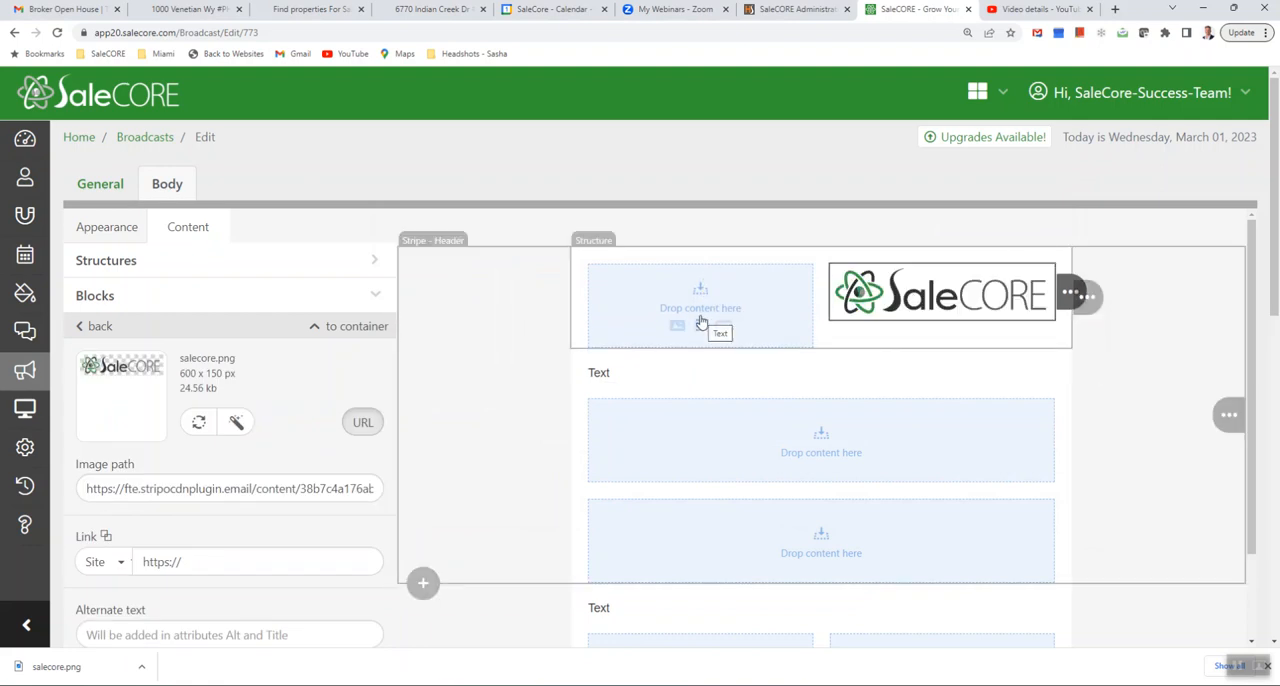
# - Add a text block reading "Open House" in the left column beside the logo
pyautogui.click(700, 325)
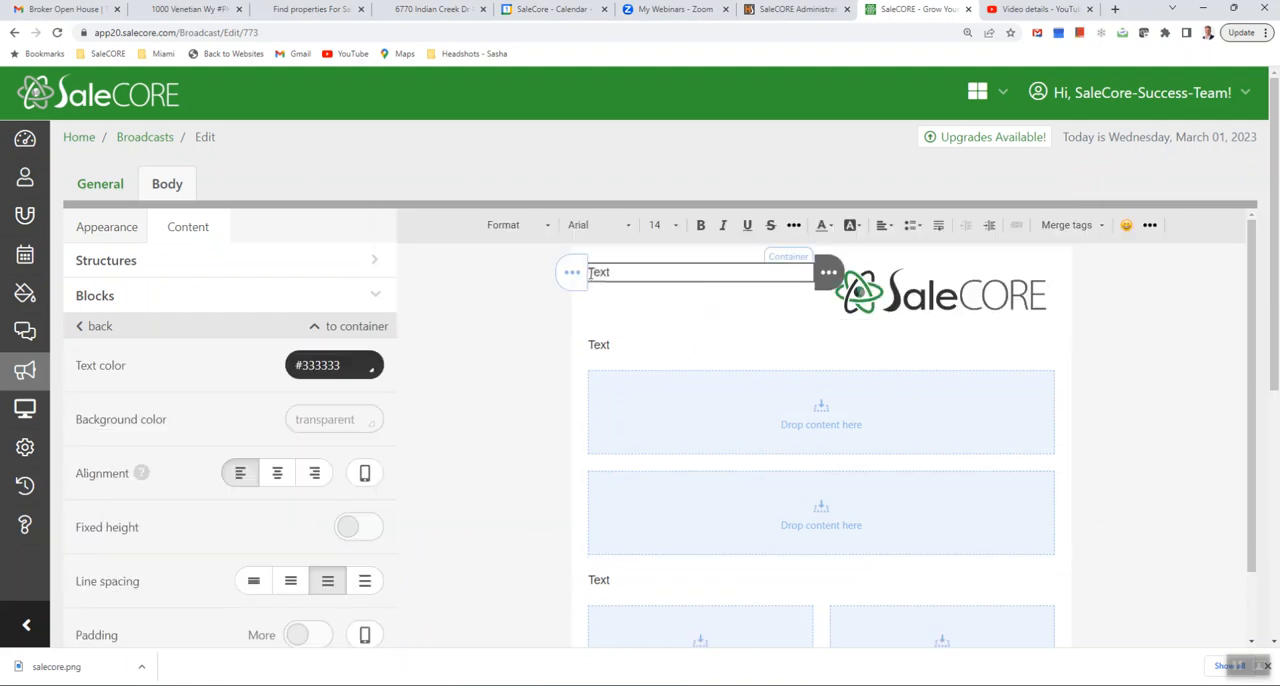
pyautogui.moveTo(620, 271); pyautogui.dragTo(563, 276)
pyautogui.write('Open House')
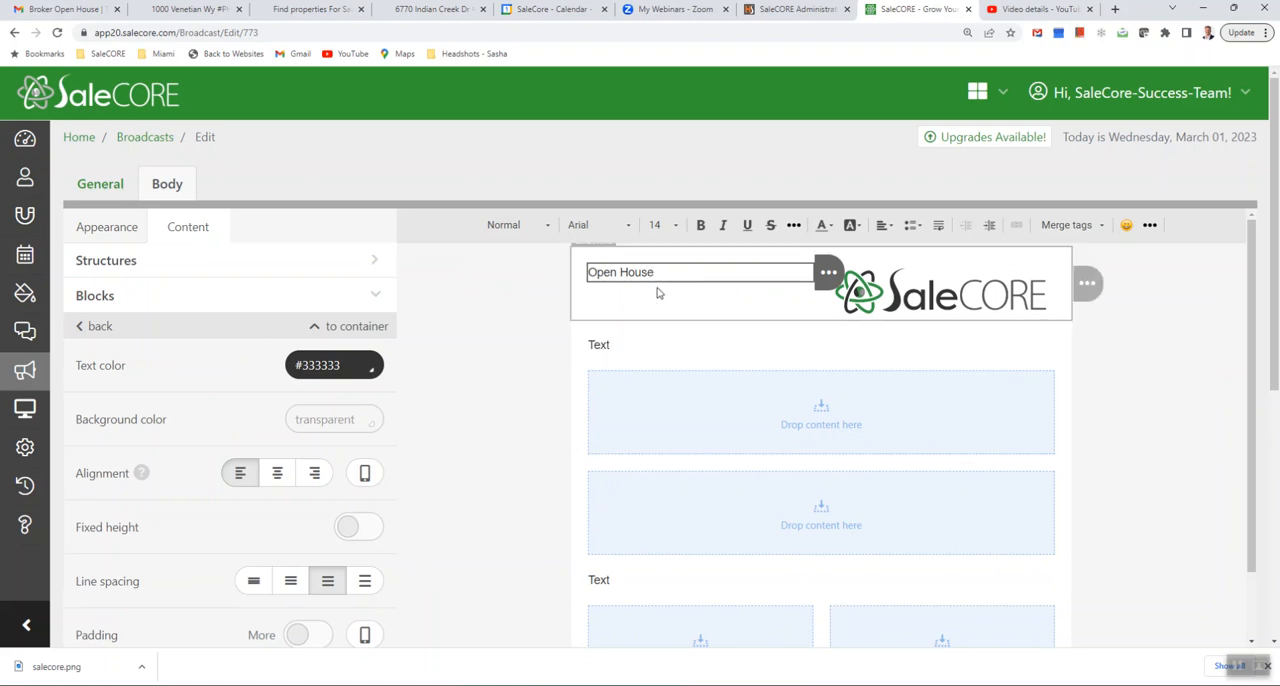
# - Make the "Open House" heading bold, green (#008000) and centered
pyautogui.moveTo(654, 271); pyautogui.dragTo(599, 272)
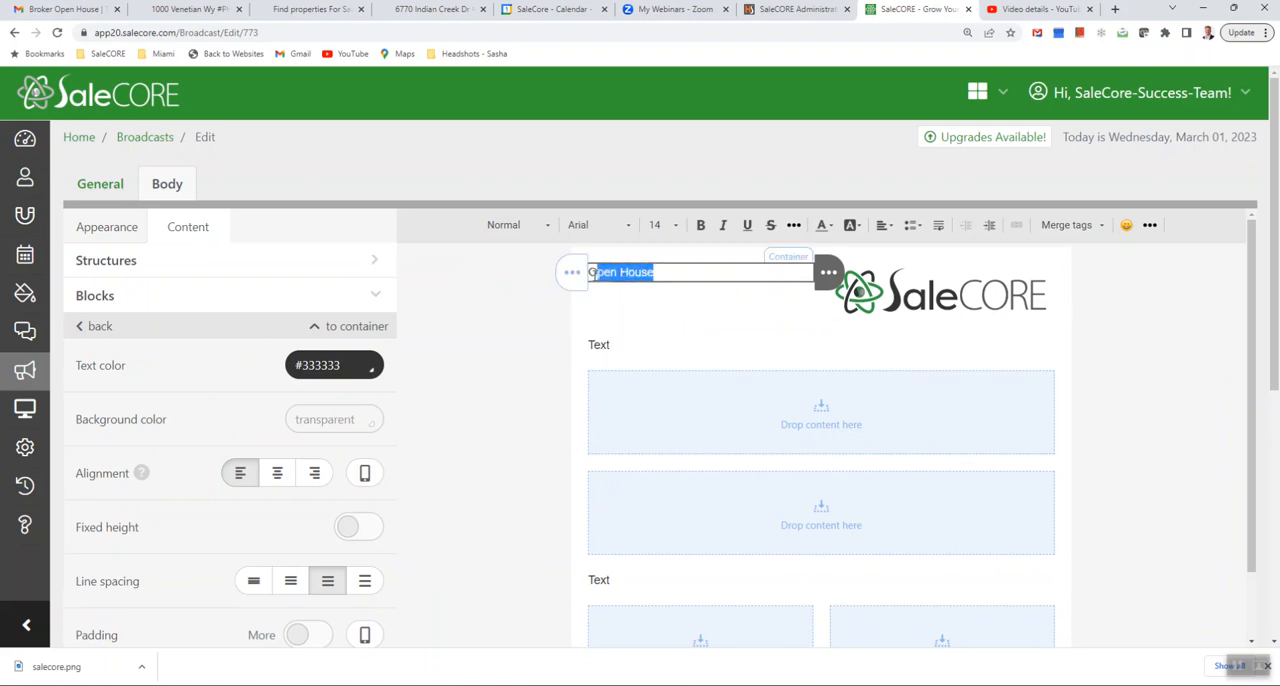
pyautogui.click(700, 225)
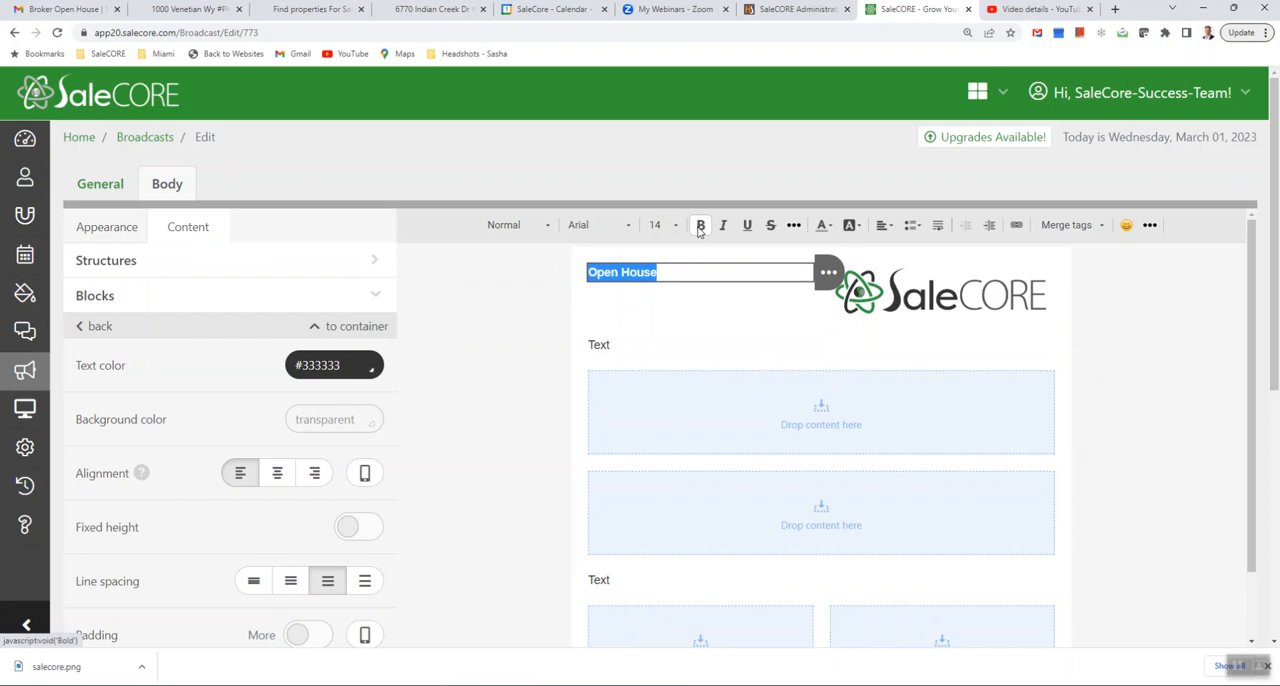
pyautogui.click(823, 226)
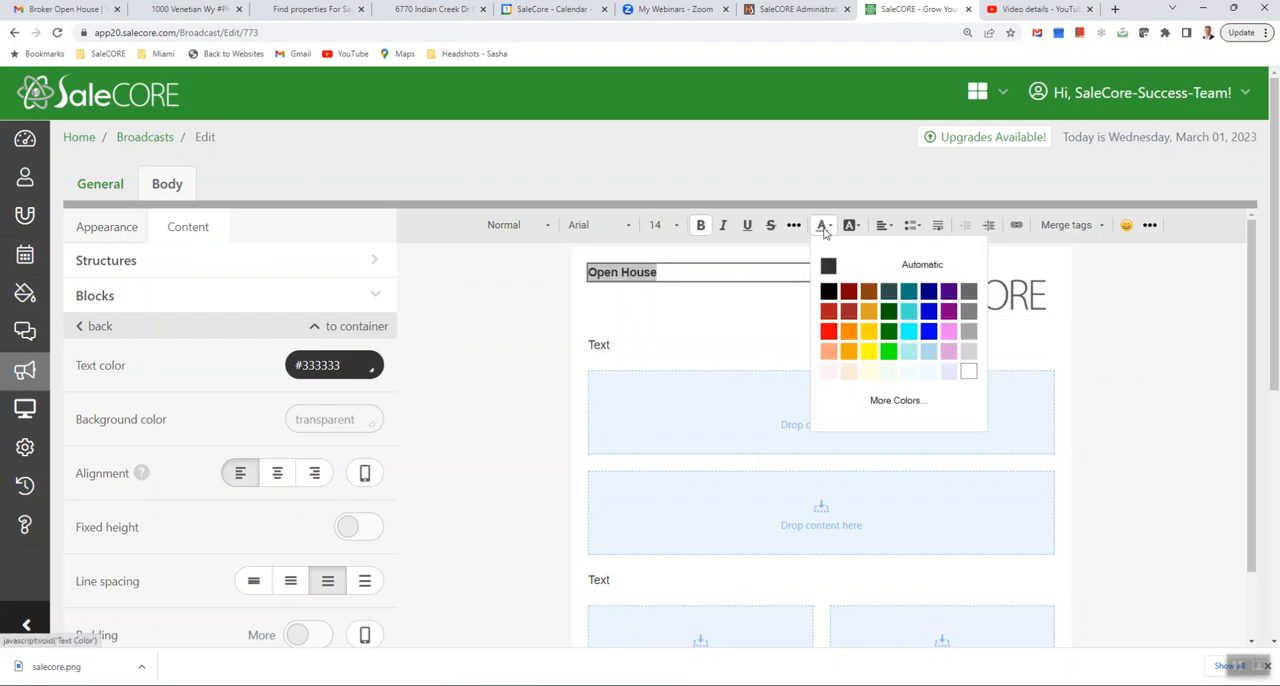
pyautogui.click(888, 338)
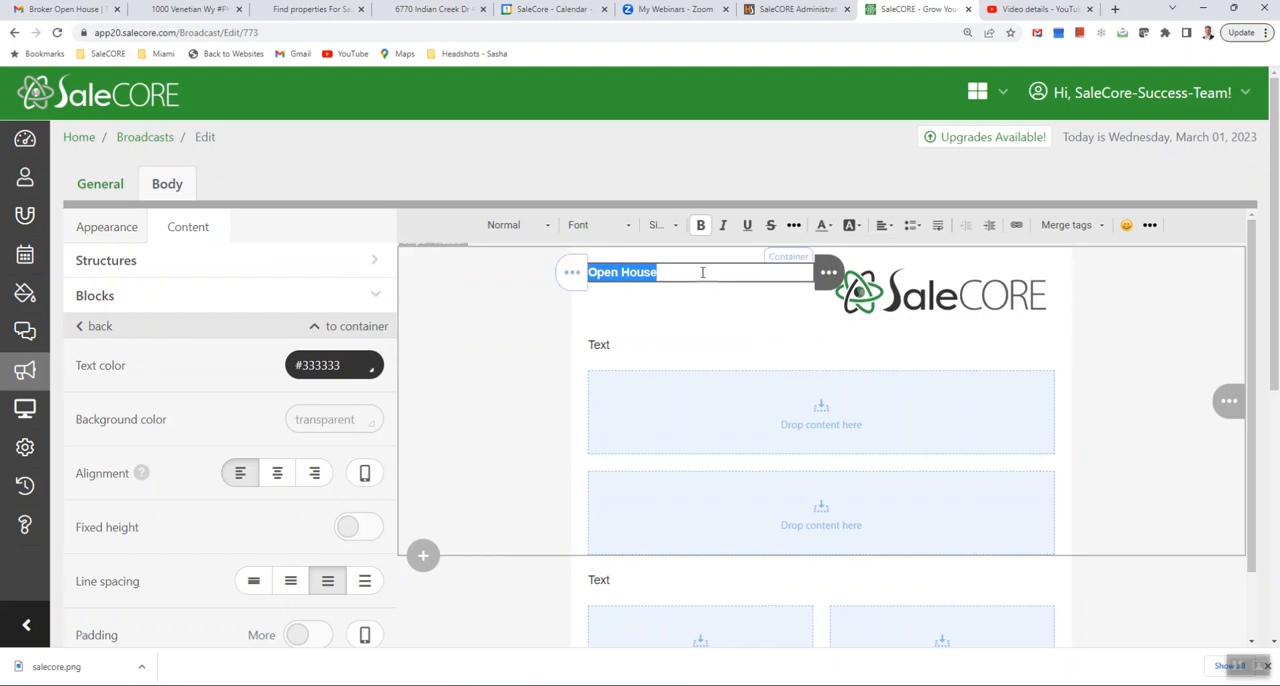
pyautogui.click(889, 230)
pyautogui.click(906, 273)
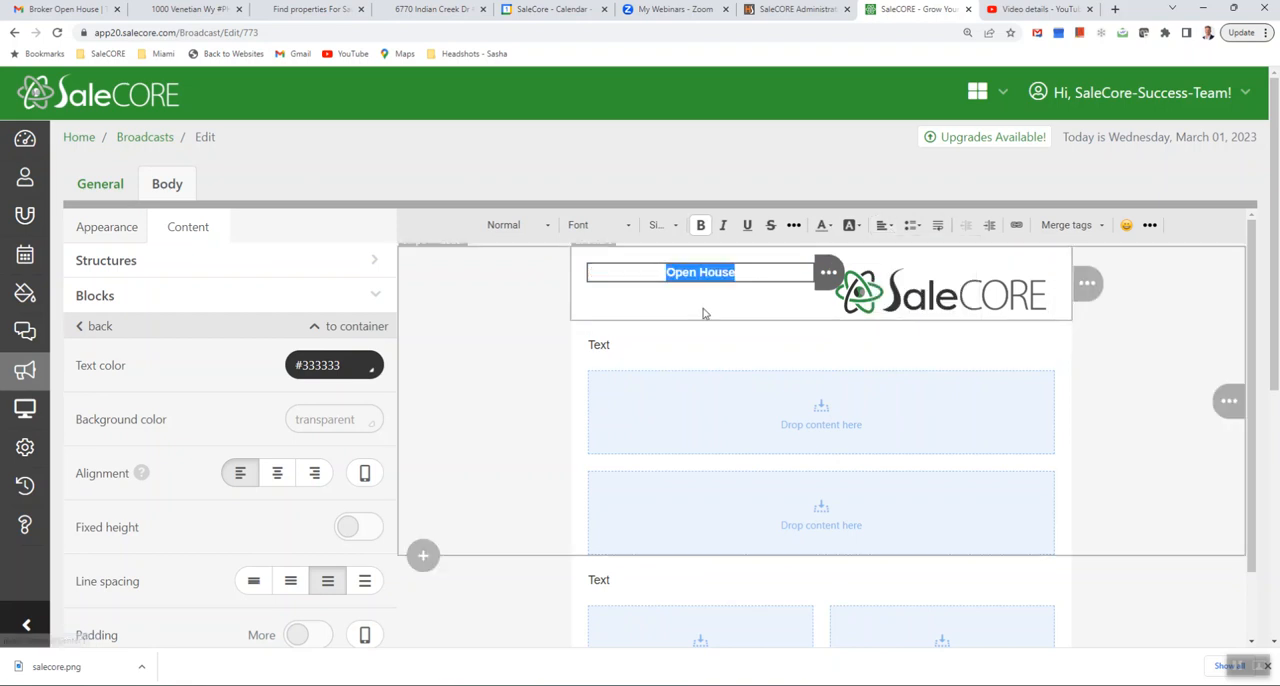
pyautogui.click(536, 386)
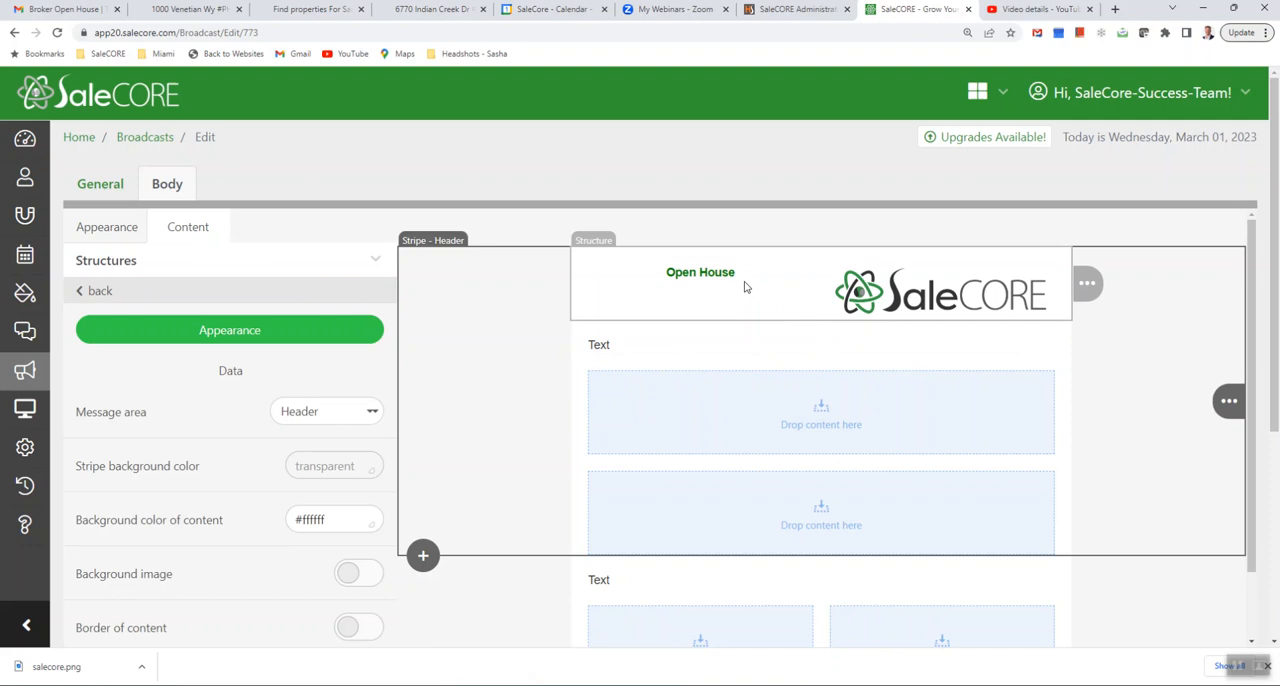
# - Insert a blank line above the "Open House" heading and set its font size to 20
pyautogui.click(668, 273)
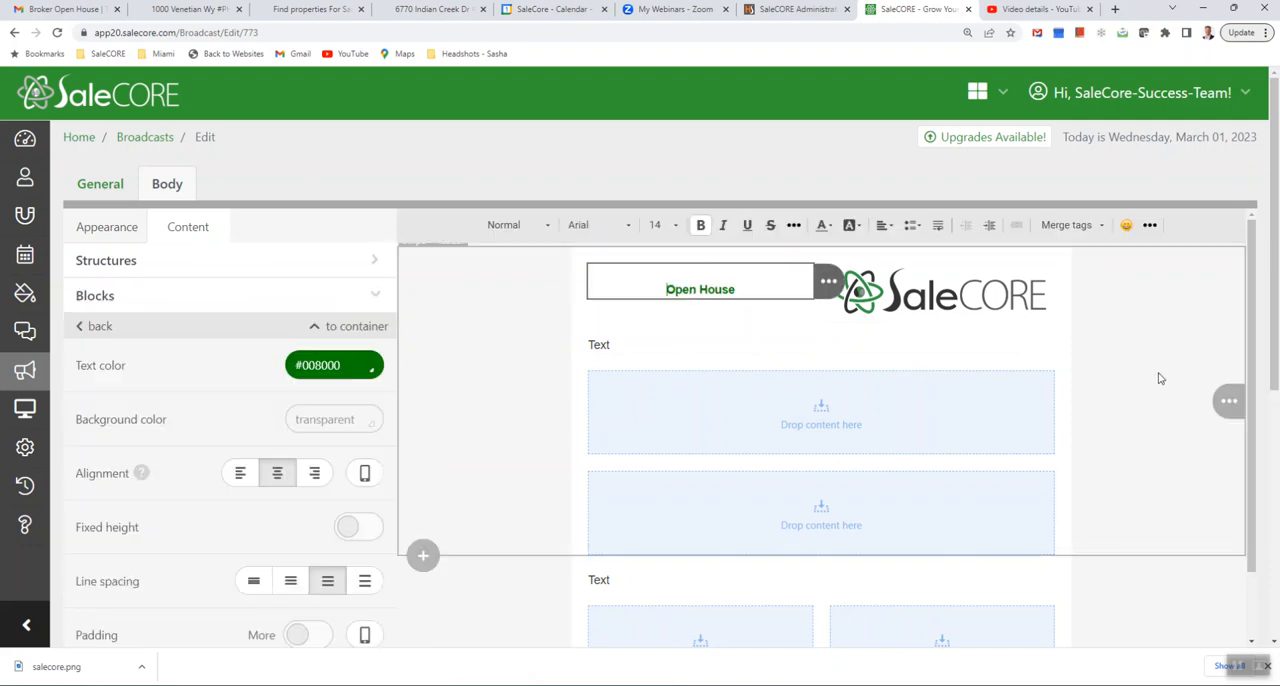
pyautogui.moveTo(748, 289); pyautogui.dragTo(672, 289)
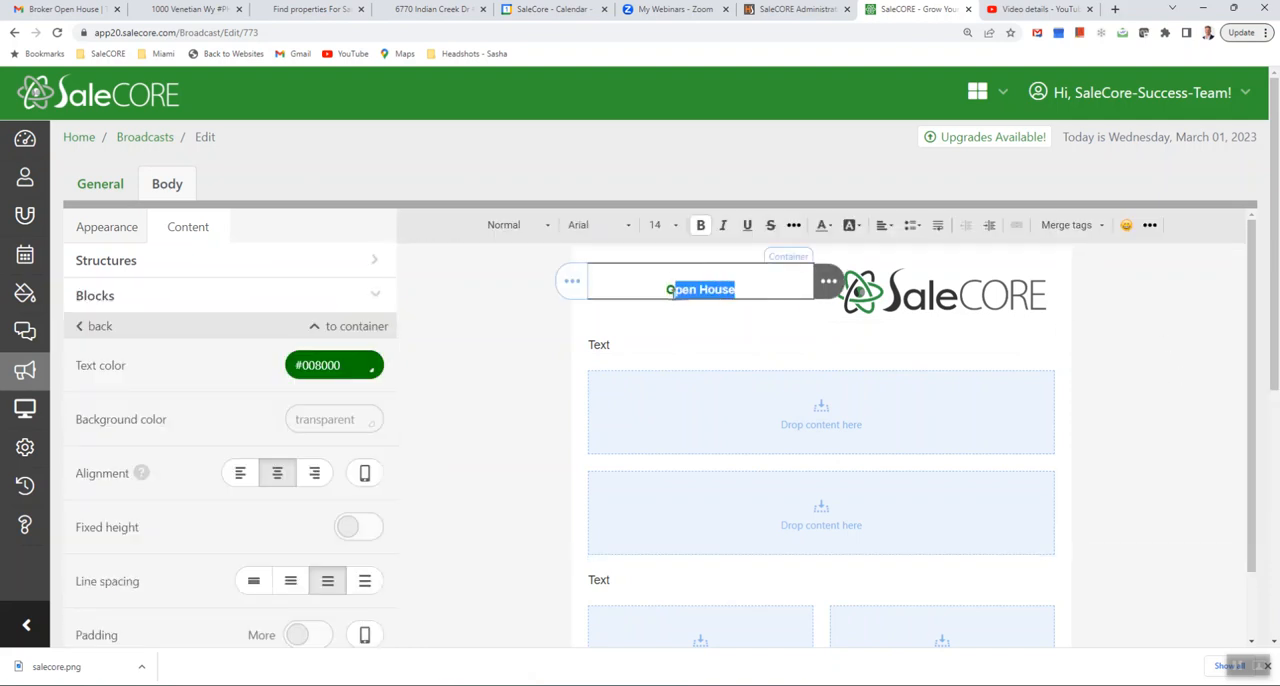
pyautogui.click(672, 226)
pyautogui.scroll(-4, 672, 408)
pyautogui.click(674, 422)
pyautogui.click(1109, 435)
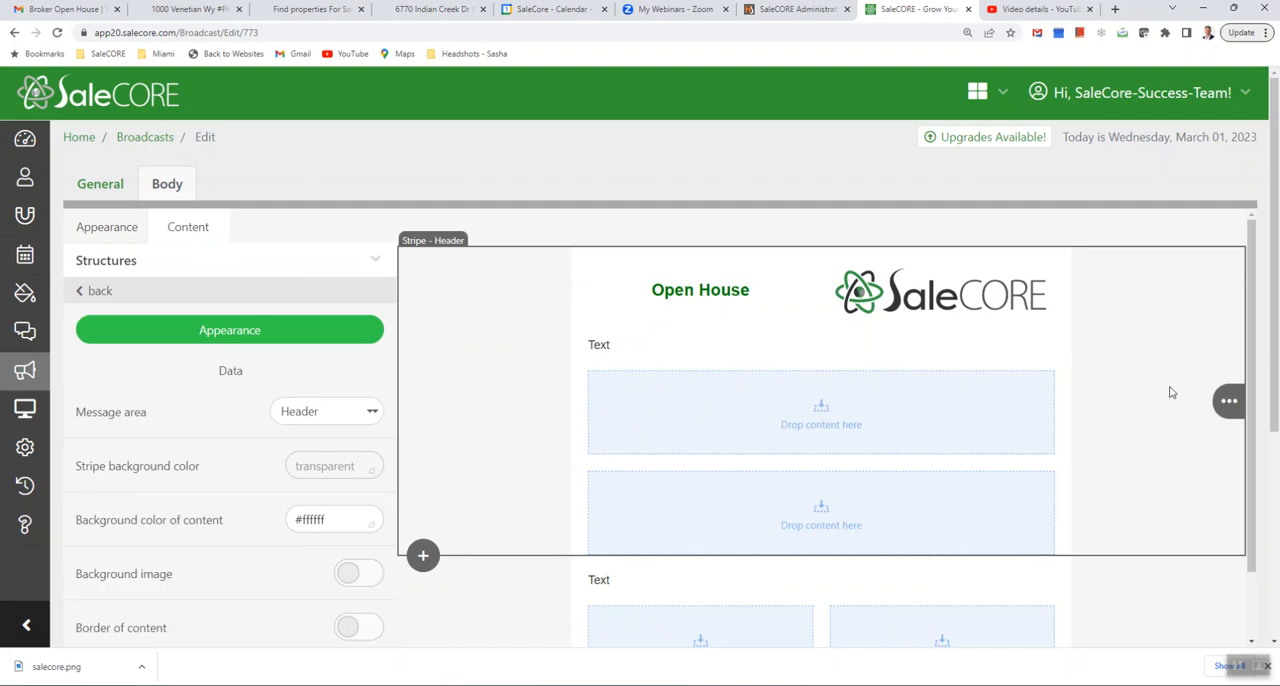
# - Check the heading in the Gmail sample email, then change the broadcast's heading in SaleCORE to "Hosted Open House"
pyautogui.click(60, 9)
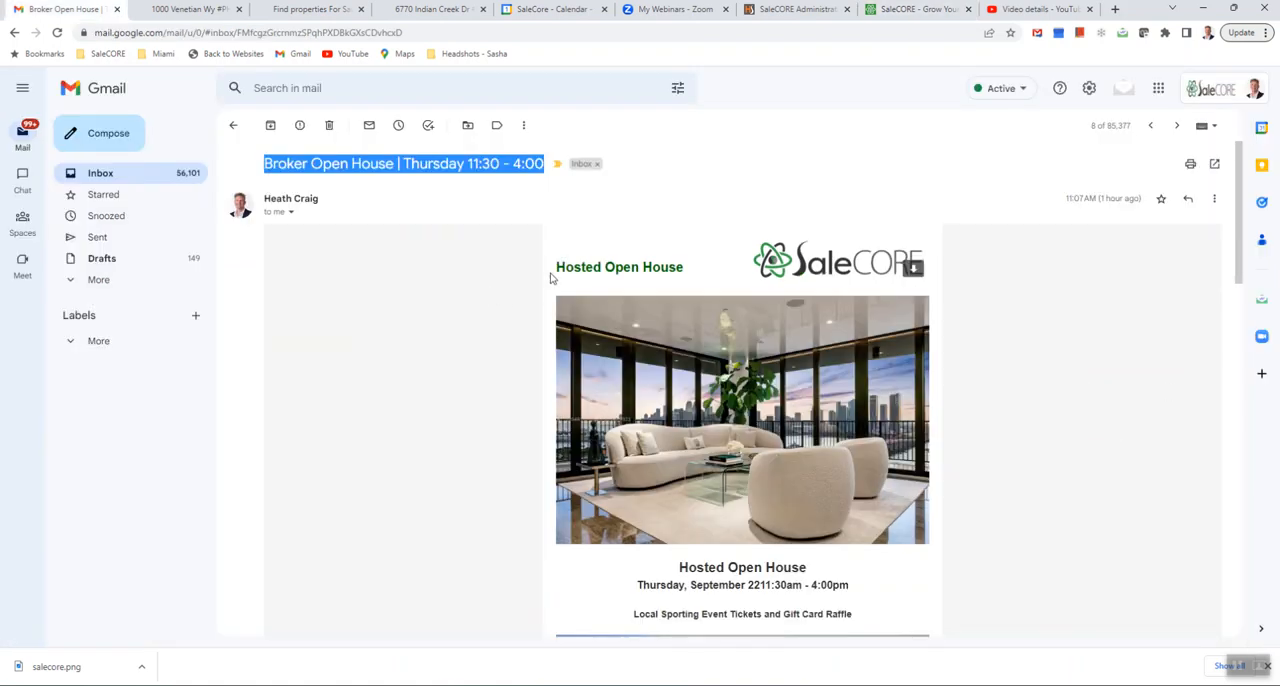
pyautogui.click(915, 9)
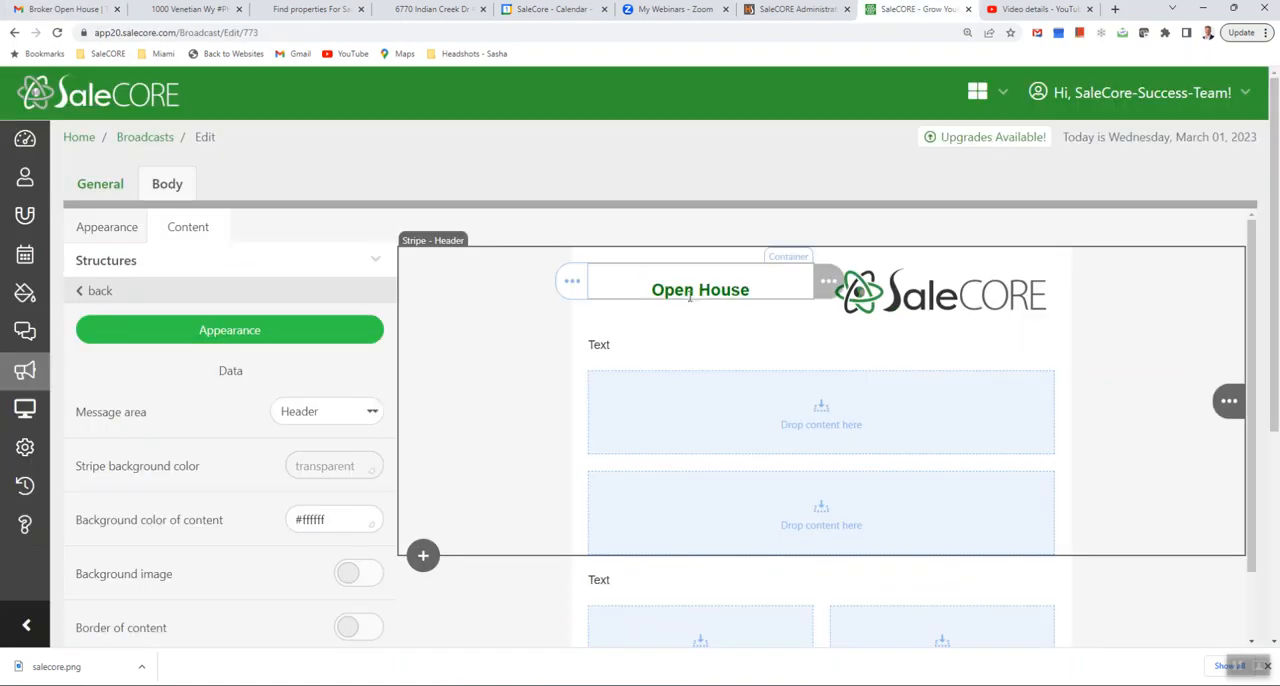
pyautogui.click(653, 292)
pyautogui.write('Hosted')
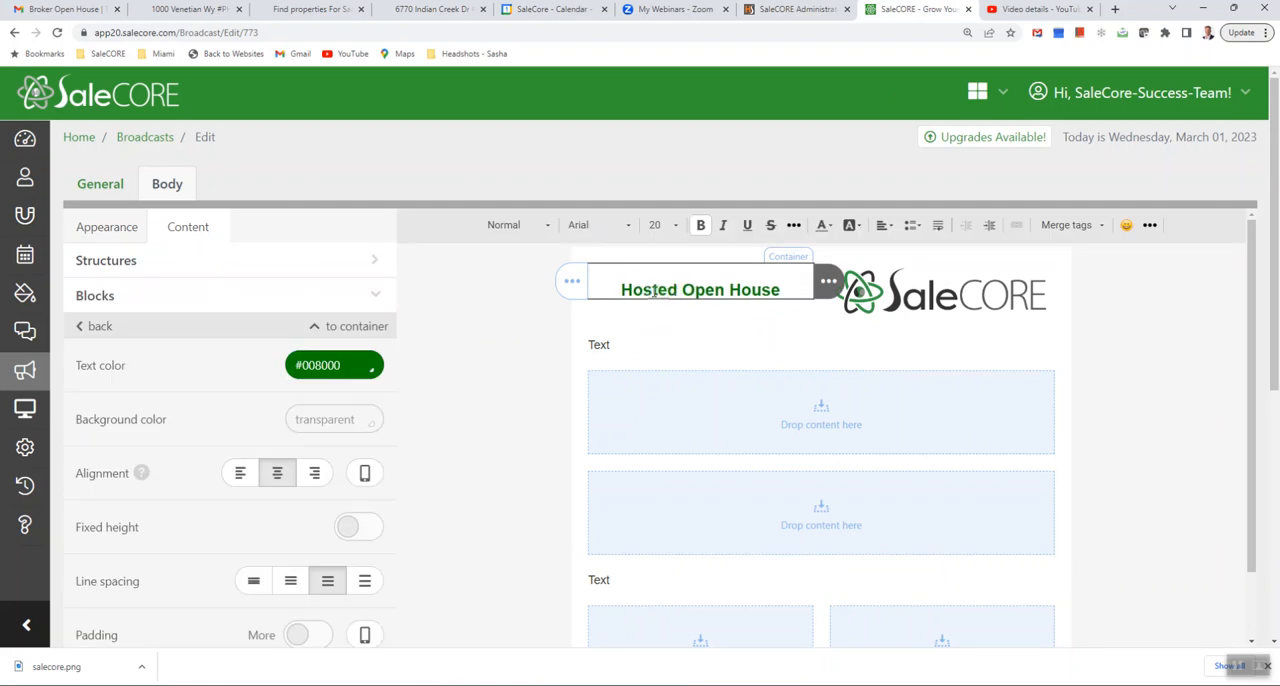
pyautogui.click(1214, 342)
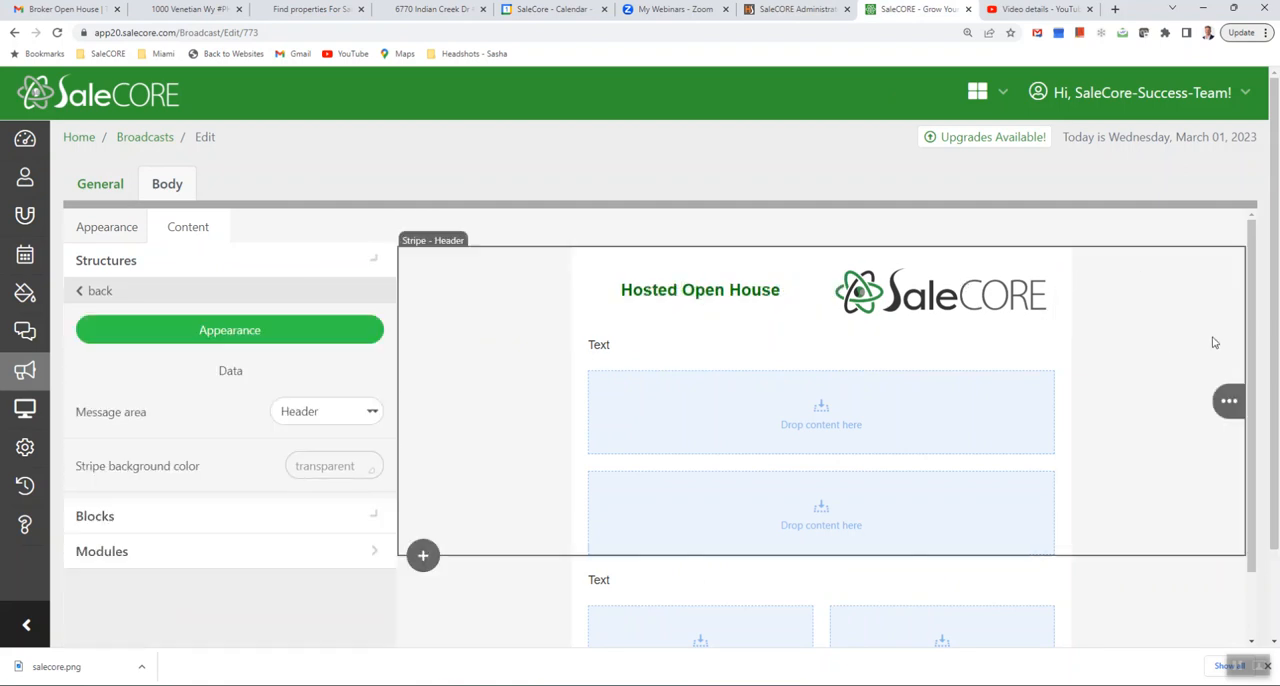
# - Save the broadcast with its finished header as a draft and reopen the body of the "Broker Open House | Thursday 11:30 - 4:00" draft
pyautogui.moveTo(723, 306)
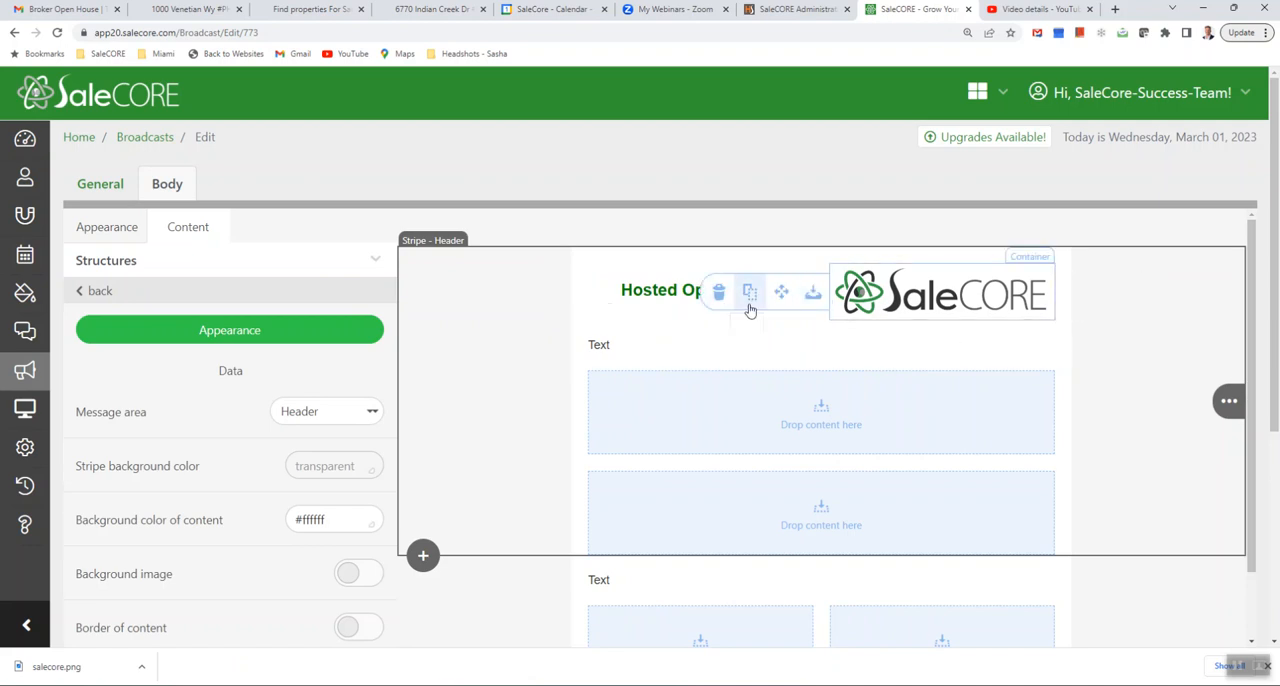
pyautogui.scroll(-1, 1120, 393)
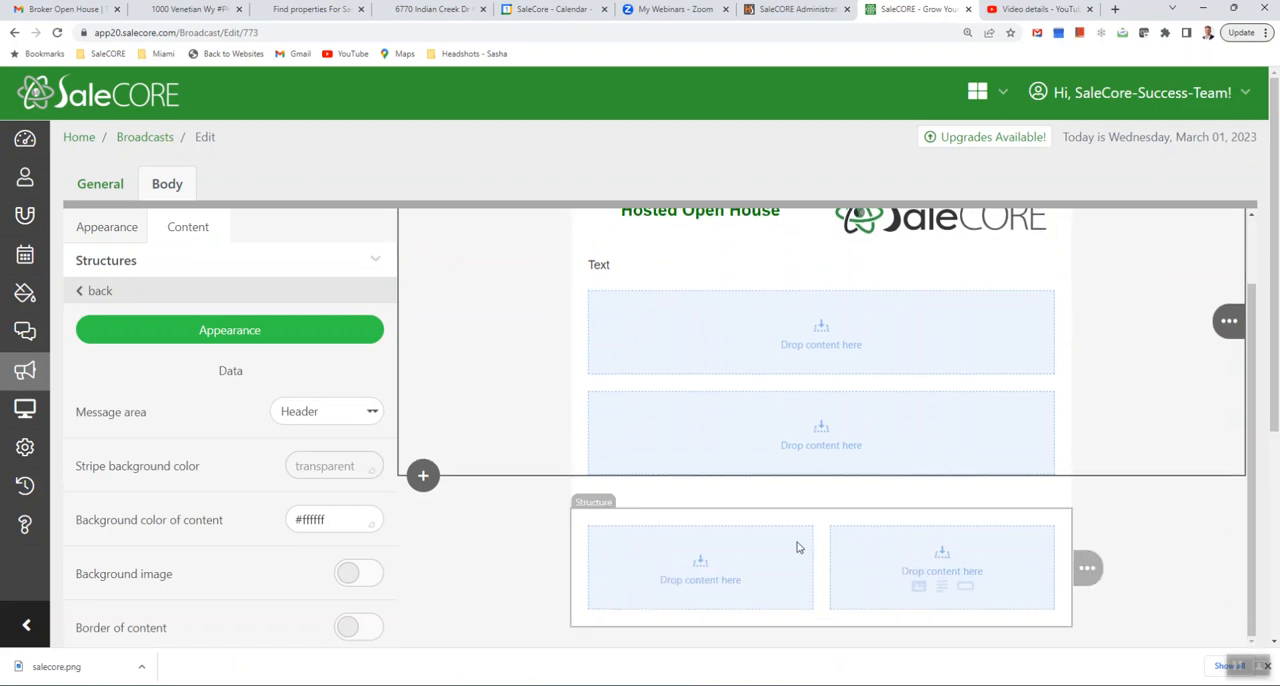
pyautogui.scroll(-3, 797, 547)
pyautogui.click(851, 458)
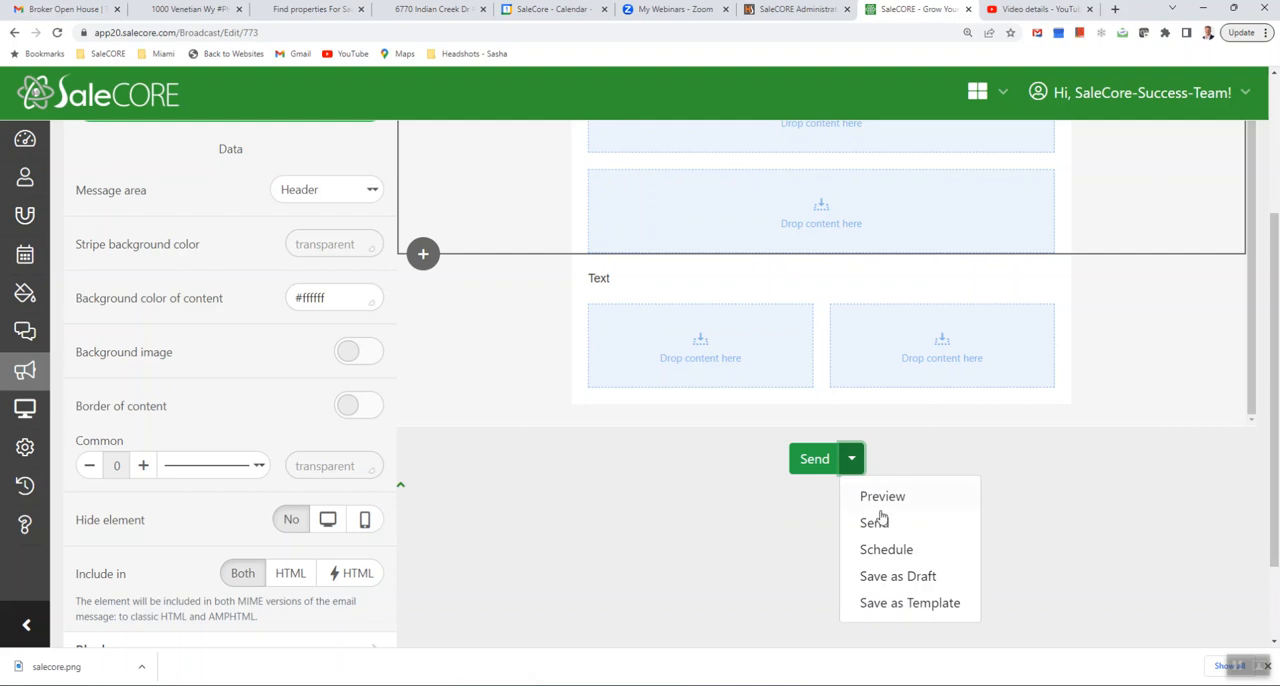
pyautogui.click(889, 580)
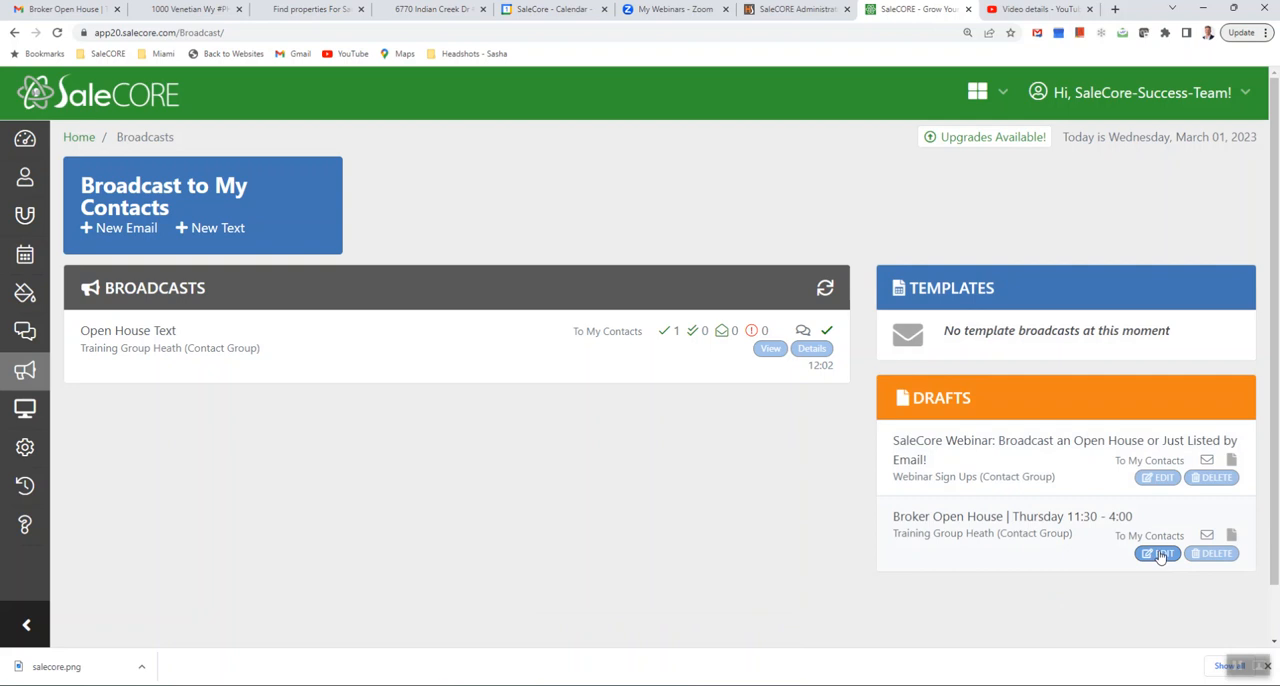
pyautogui.click(1159, 555)
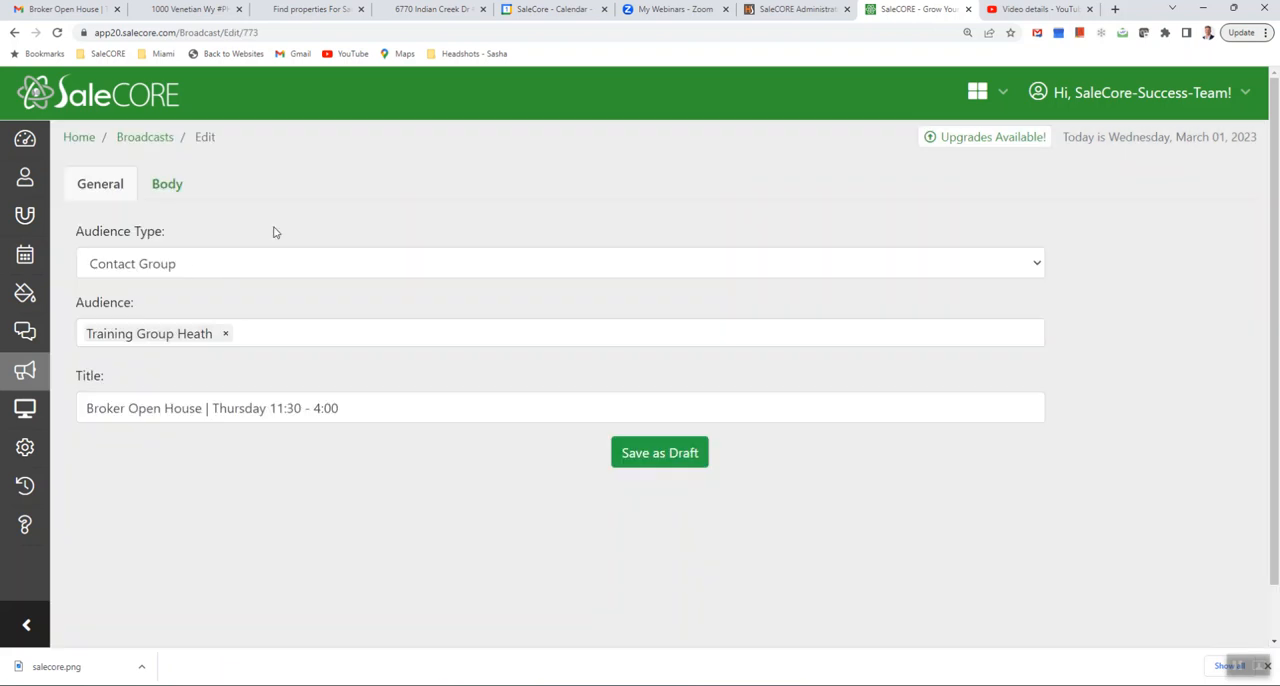
pyautogui.click(167, 184)
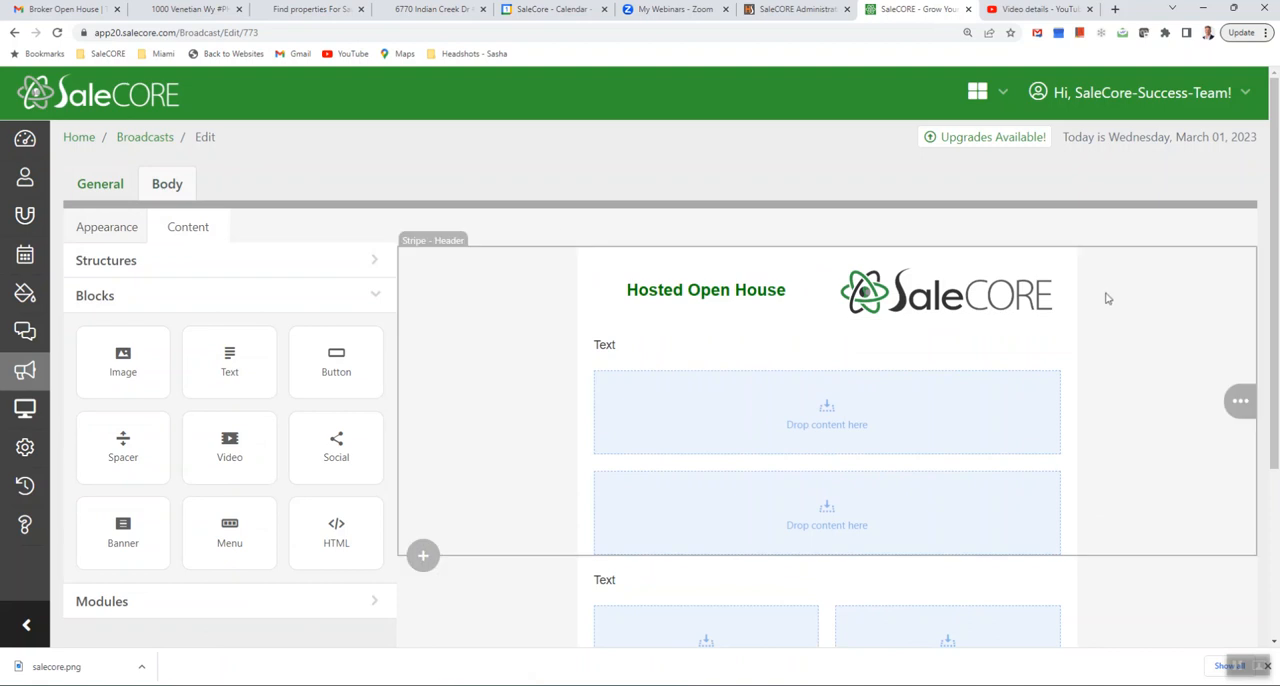
# - Compare the layout with the Gmail sample email and delete the text structure directly below the SaleCORE broadcast's header row
pyautogui.click(54, 8)
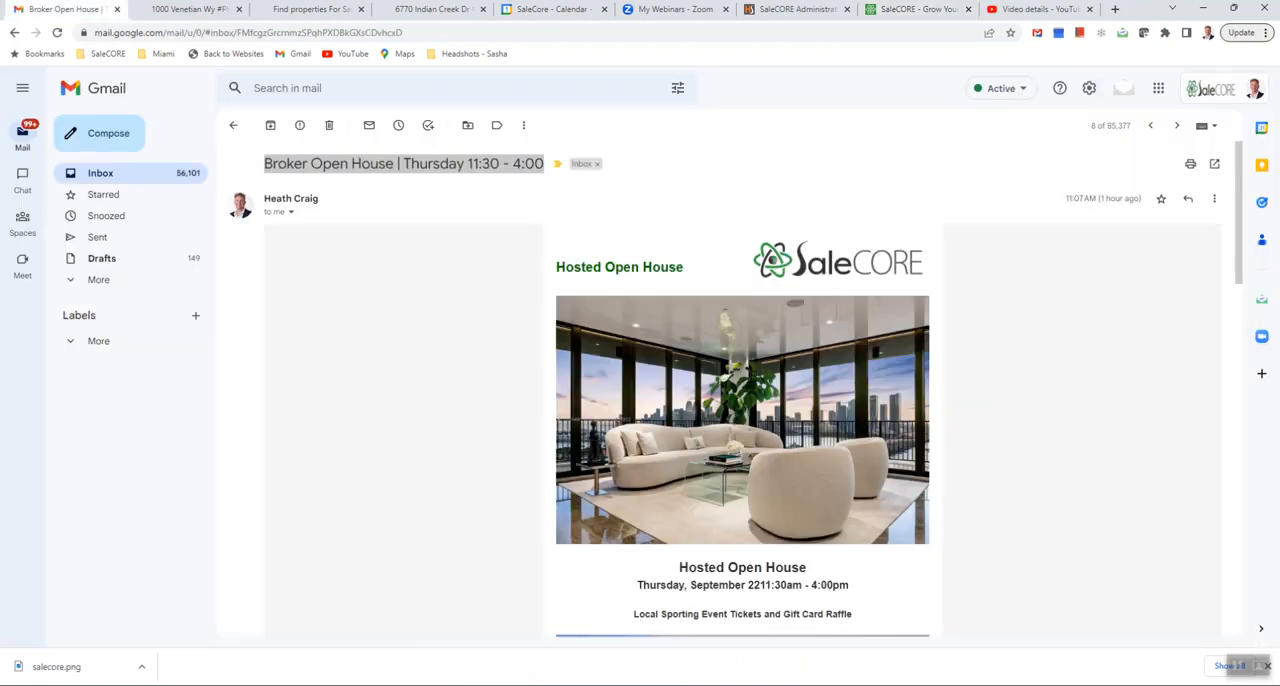
pyautogui.click(912, 9)
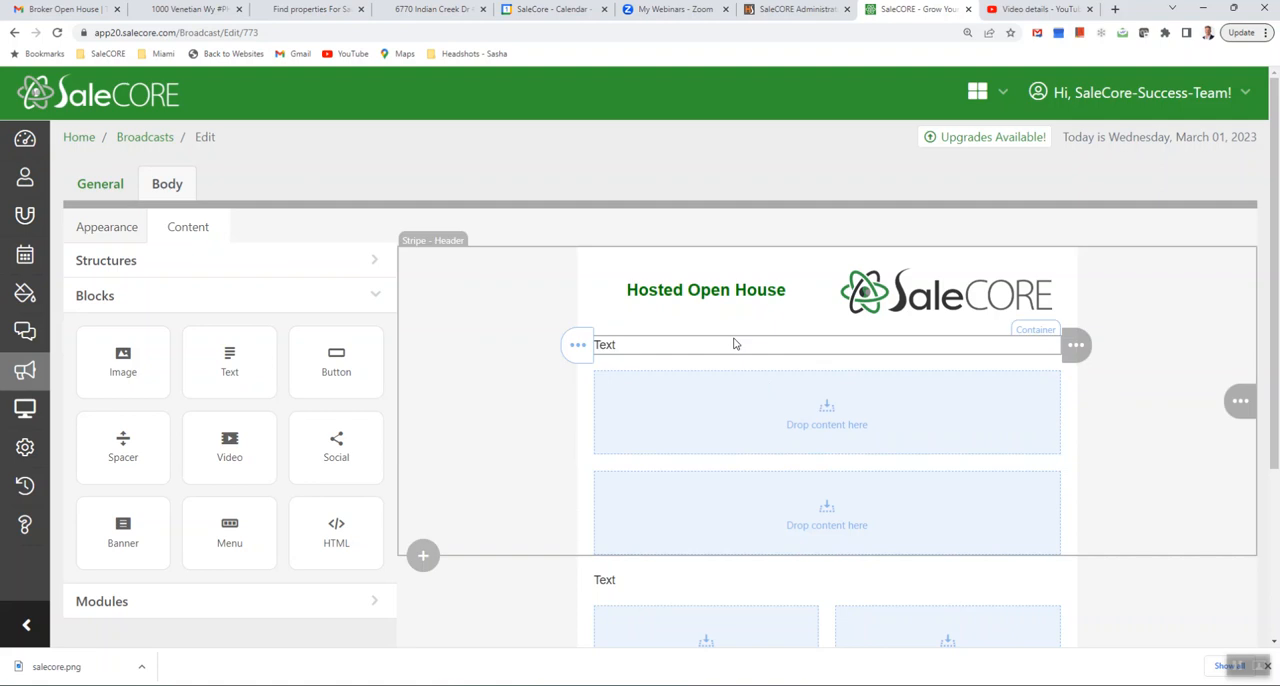
pyautogui.click(54, 8)
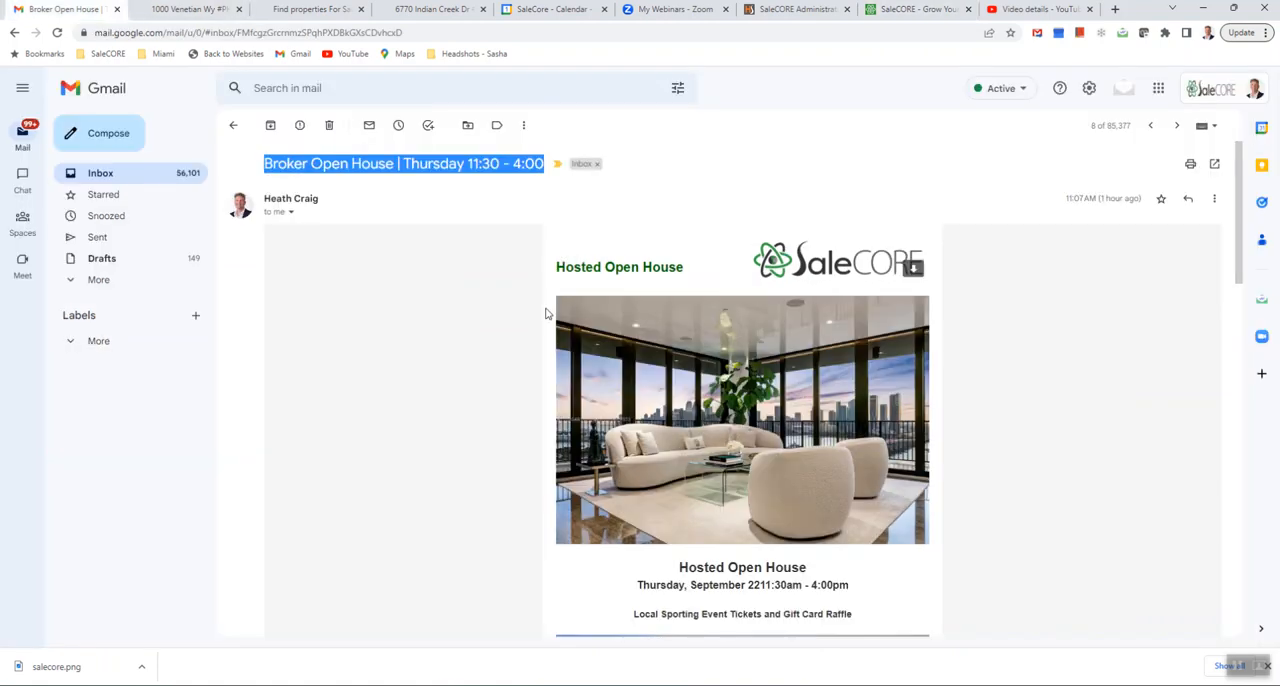
pyautogui.click(912, 9)
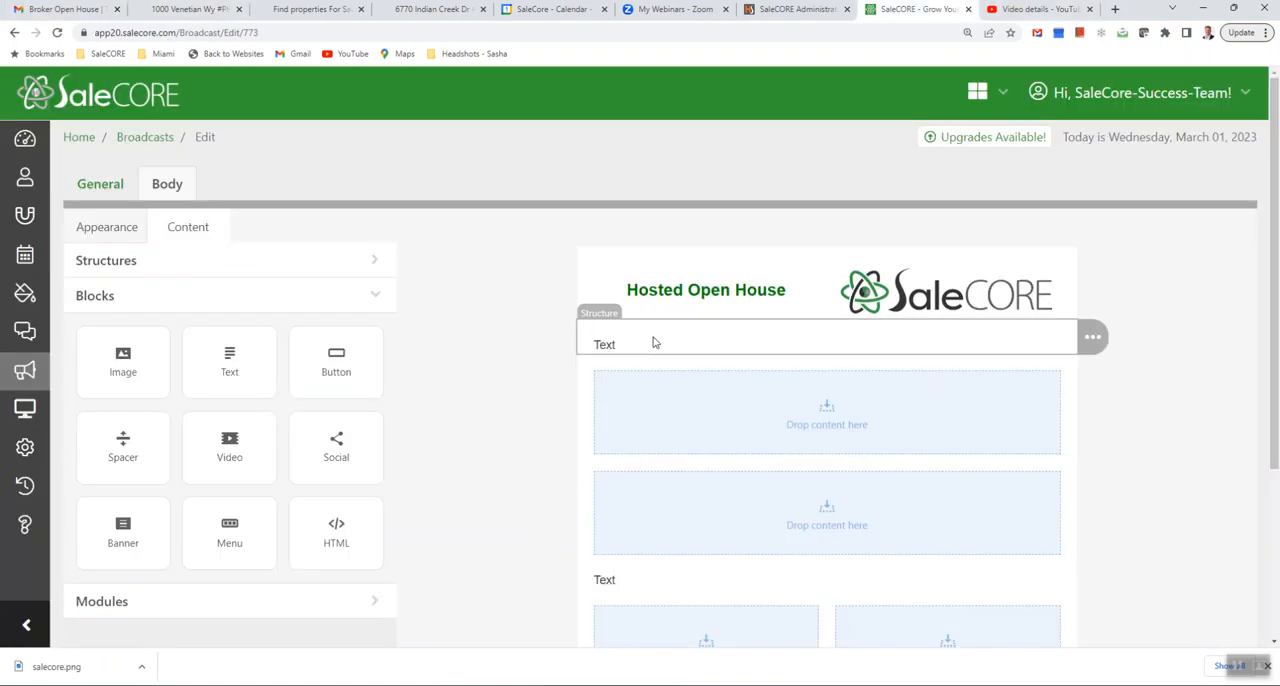
pyautogui.moveTo(1093, 338)
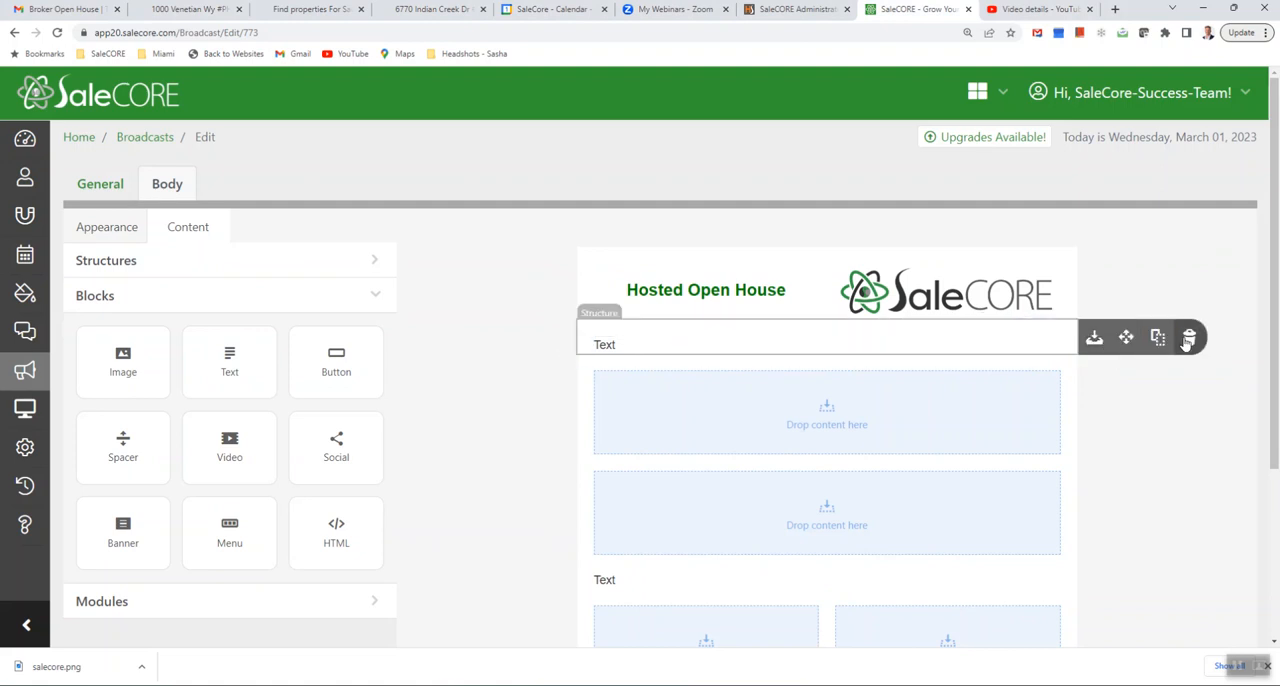
pyautogui.click(1188, 340)
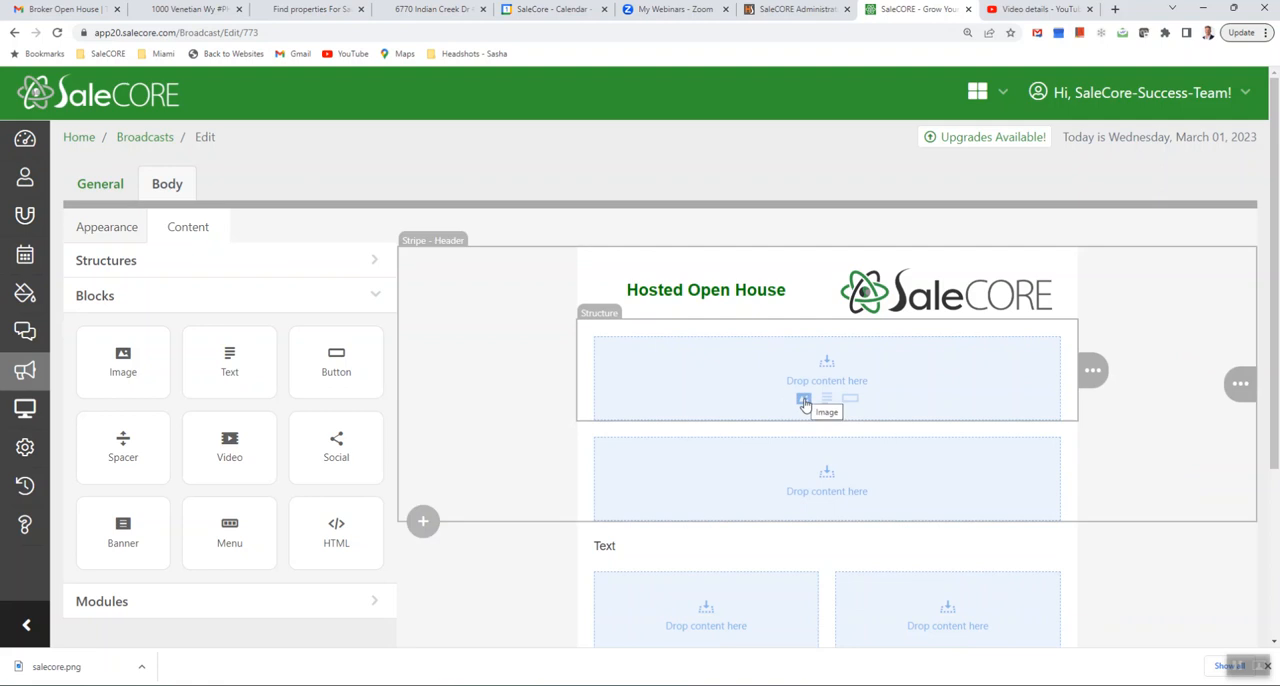
# - Add an image block to the empty structure below the header and upload the photo Su_378375416_0_1351 into it
pyautogui.click(804, 401)
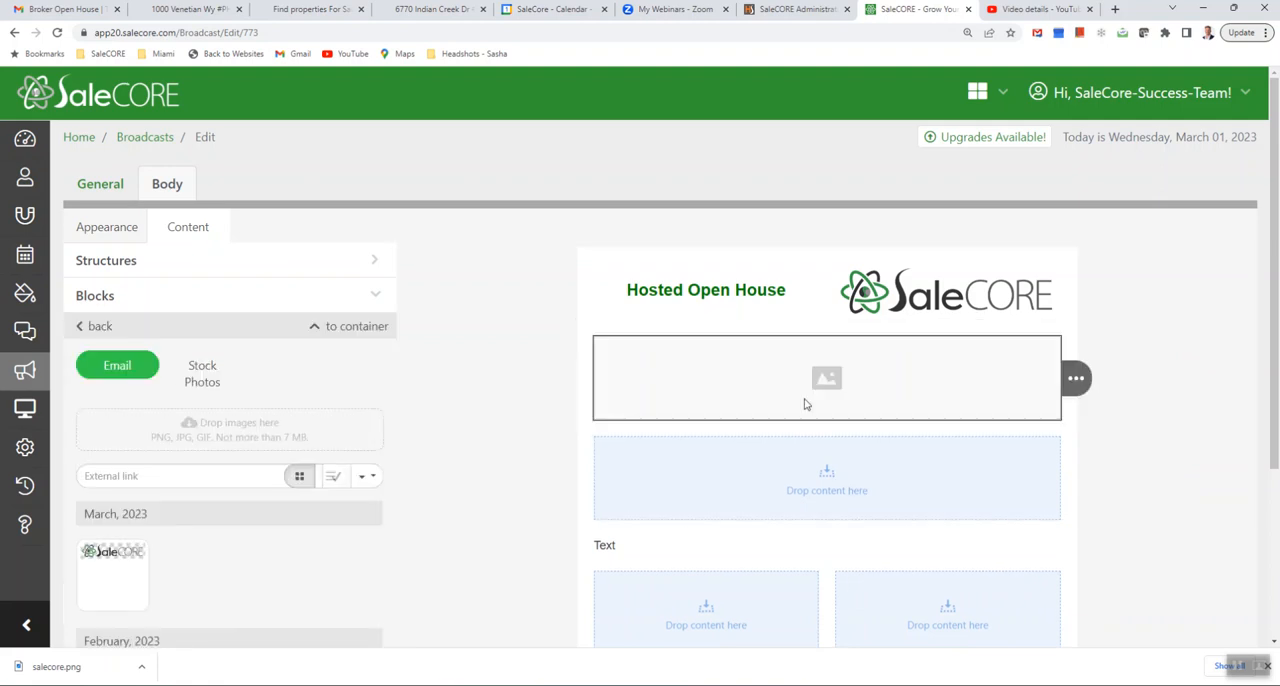
pyautogui.click(236, 446)
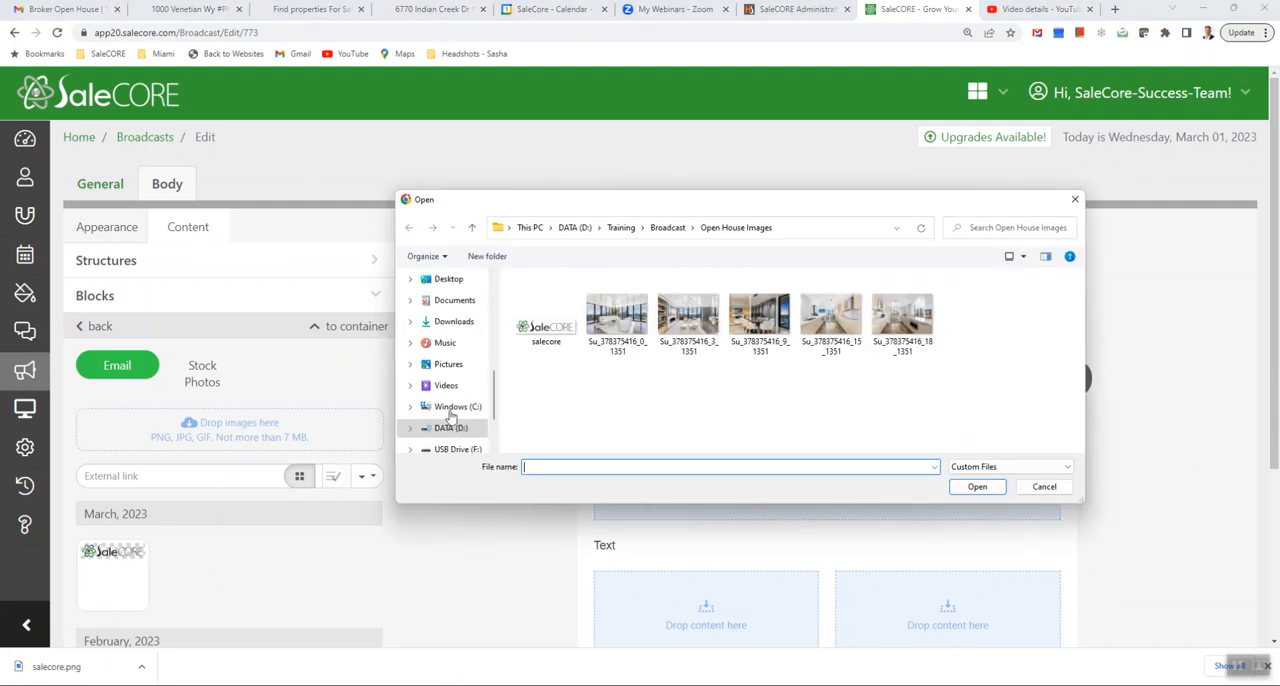
pyautogui.doubleClick(625, 326)
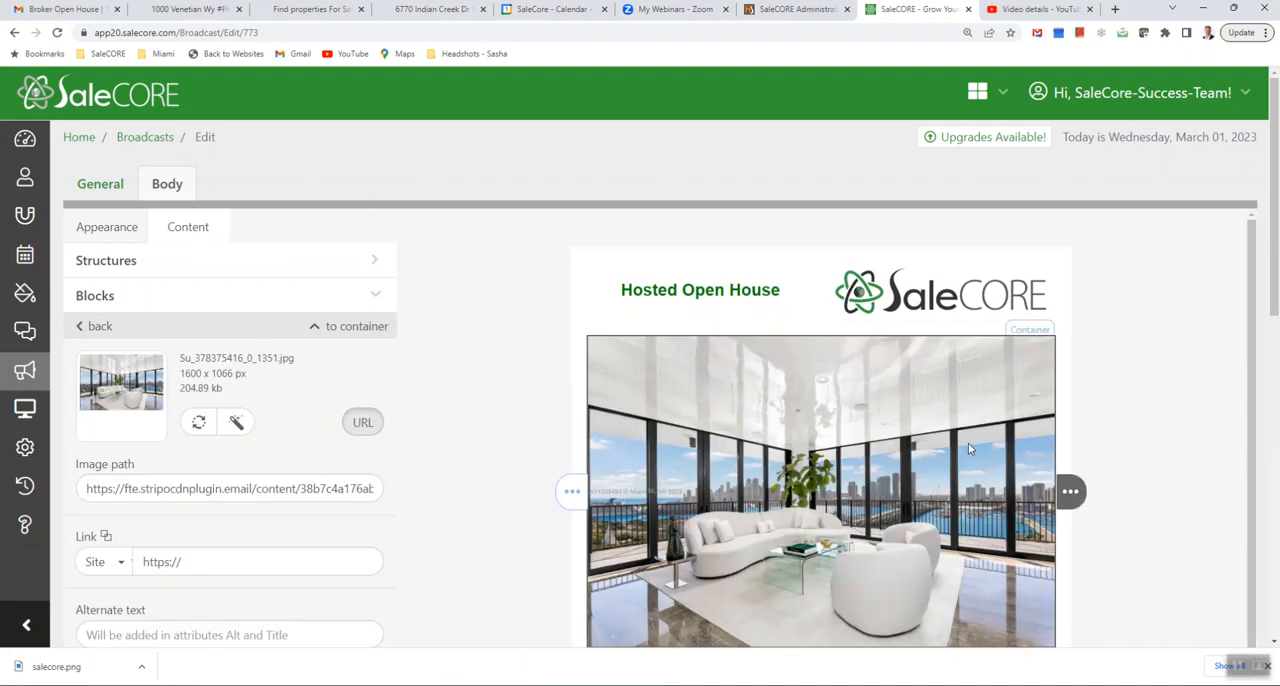
pyautogui.scroll(-2, 967, 424)
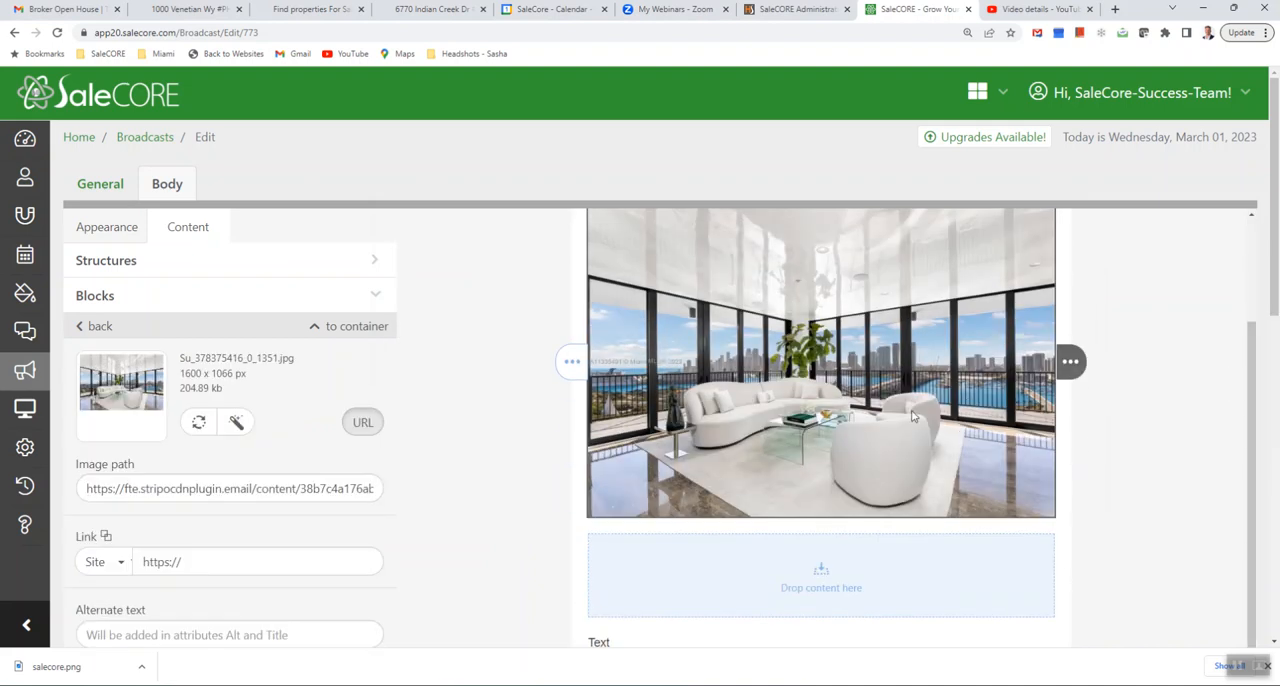
pyautogui.scroll(2, 897, 482)
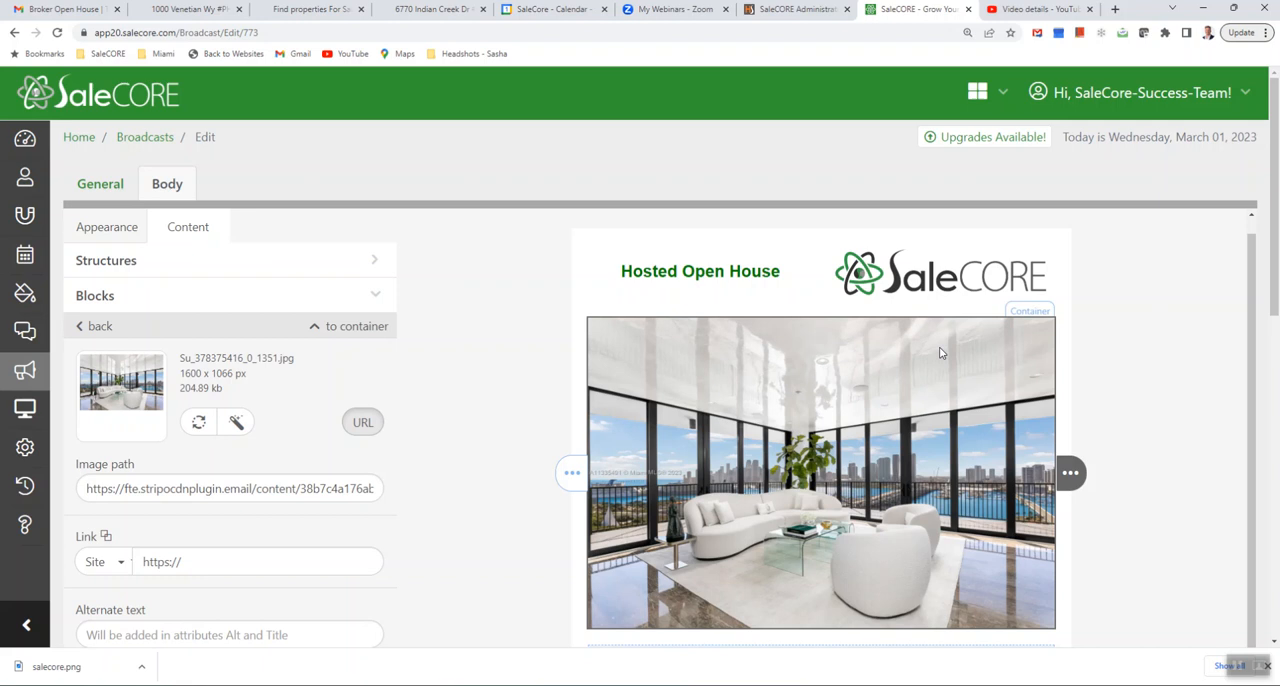
# - Left-align the "Hosted Open House" heading in the header, keeping one blank line above it
pyautogui.click(632, 281)
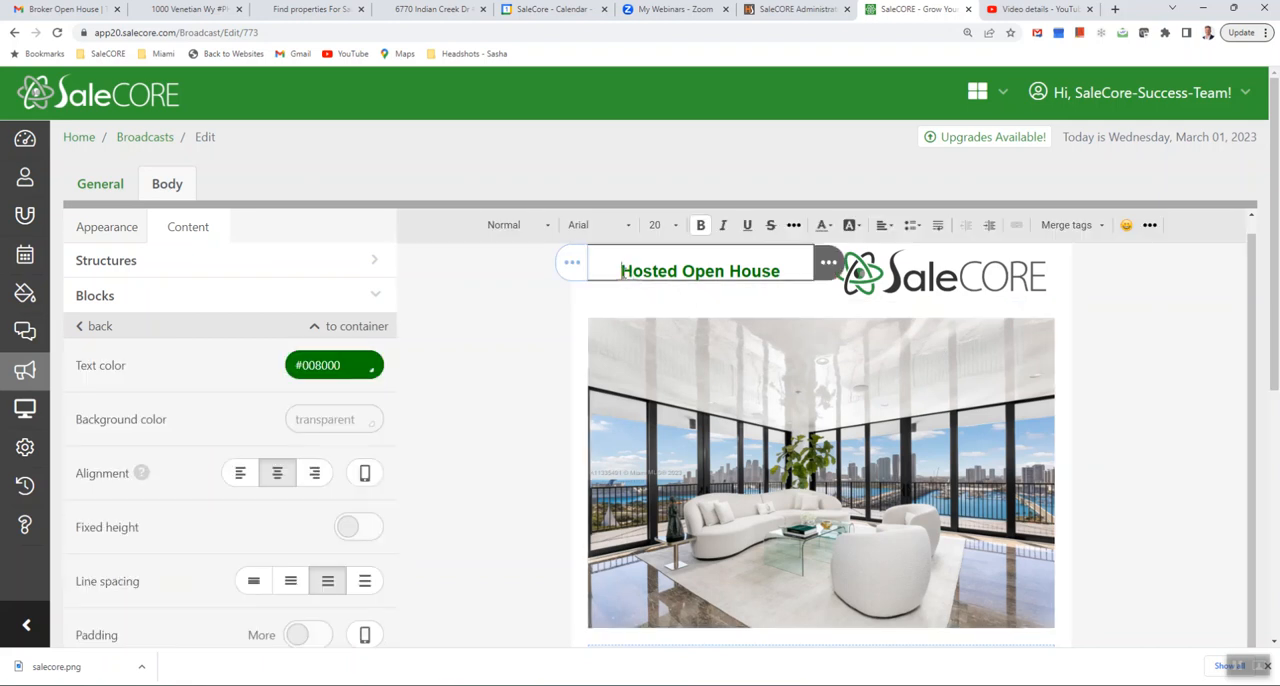
pyautogui.press('BackSpace')
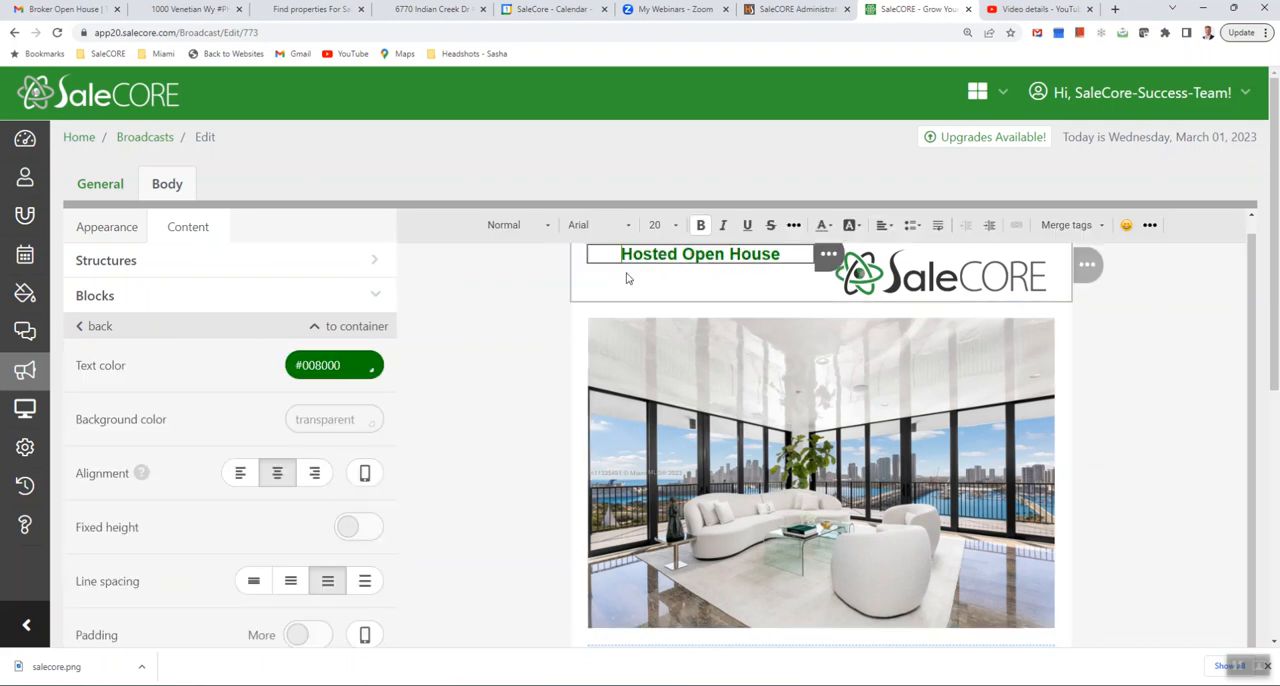
pyautogui.click(888, 227)
pyautogui.click(905, 249)
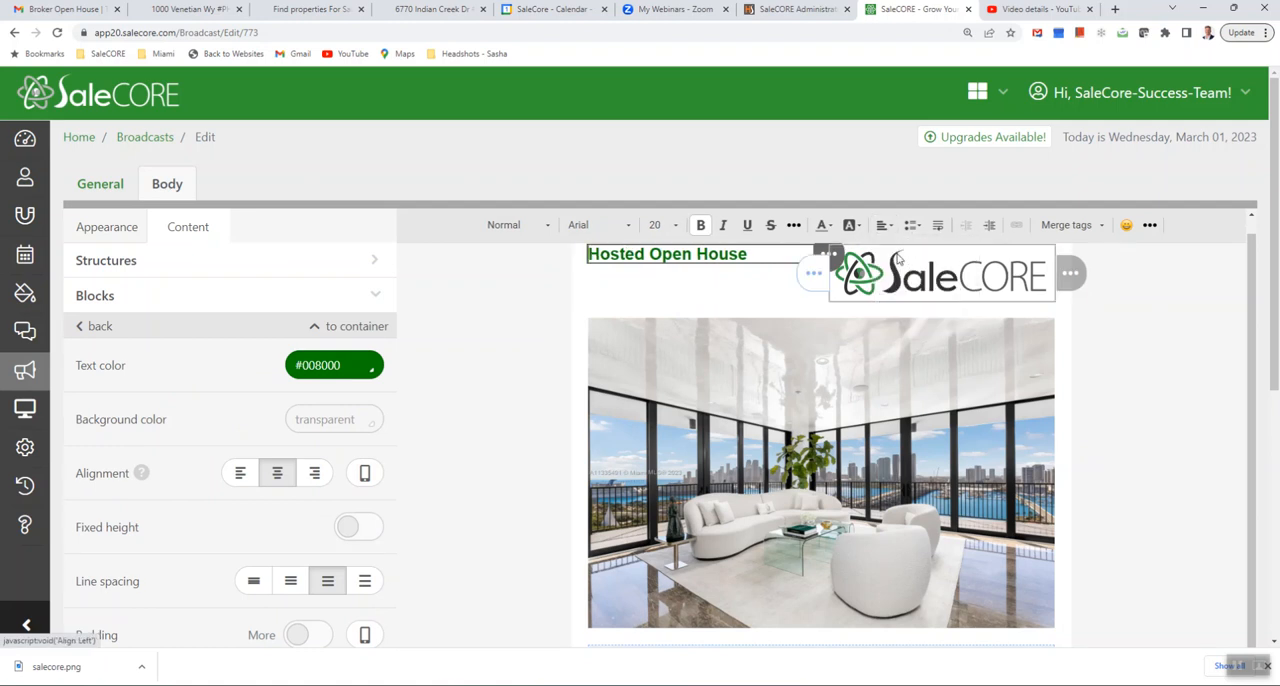
pyautogui.press('Return')
pyautogui.click(366, 475)
pyautogui.click(487, 480)
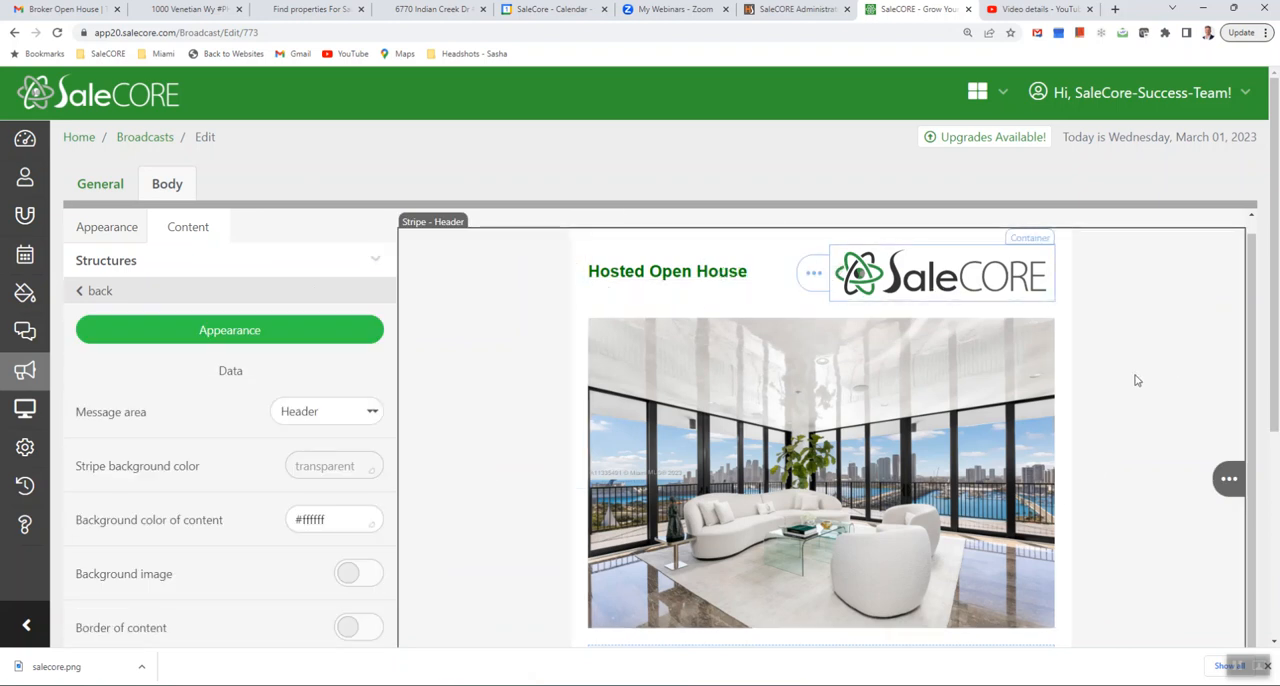
# - Preview the broadcast to check its header and main photo, and close the preview
pyautogui.scroll(-5, 1135, 380)
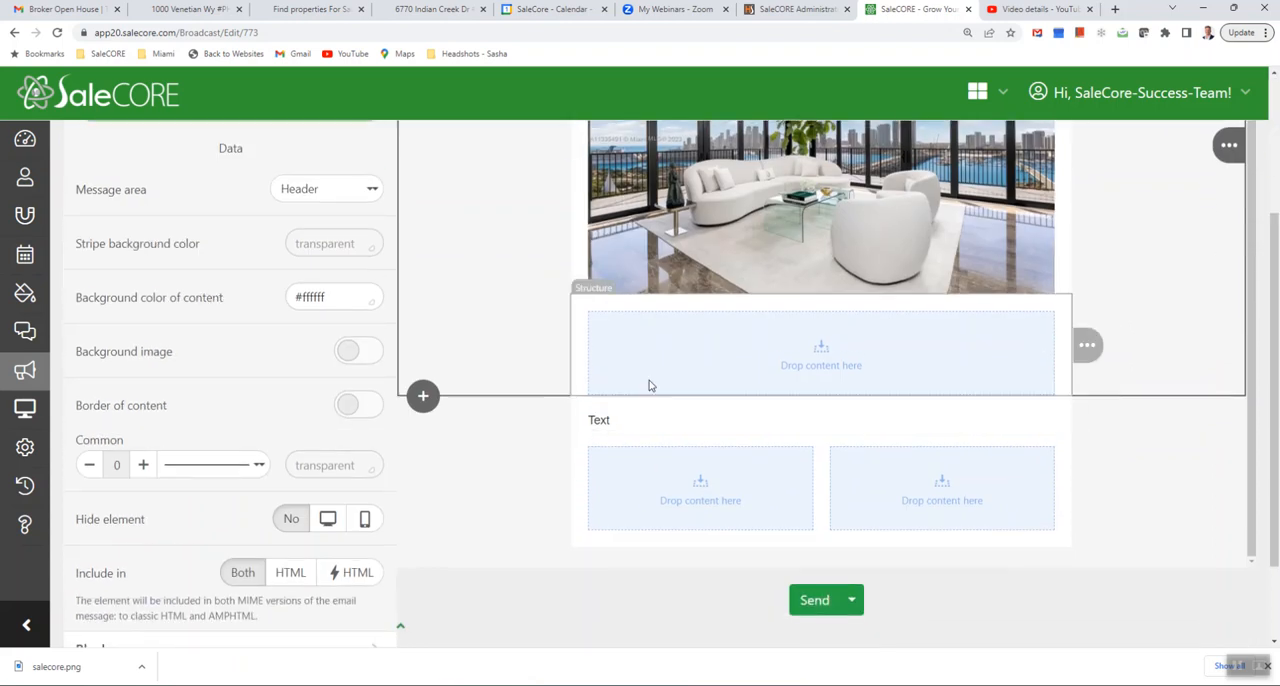
pyautogui.click(853, 604)
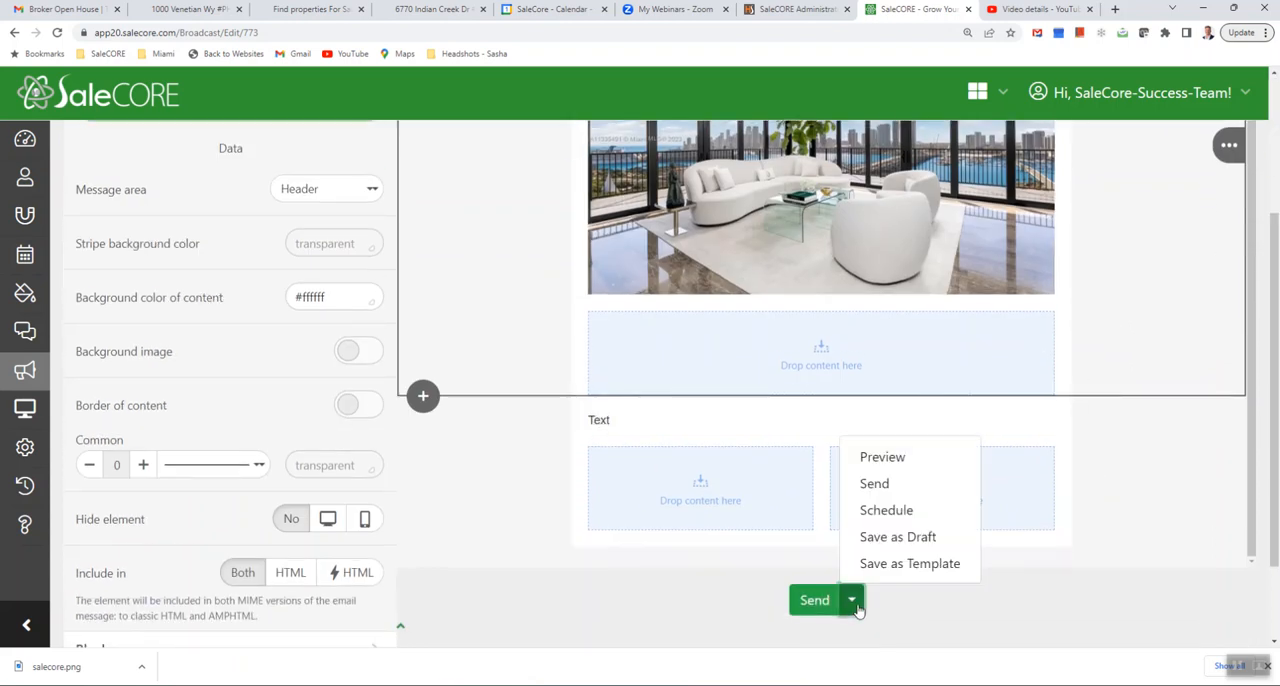
pyautogui.click(884, 460)
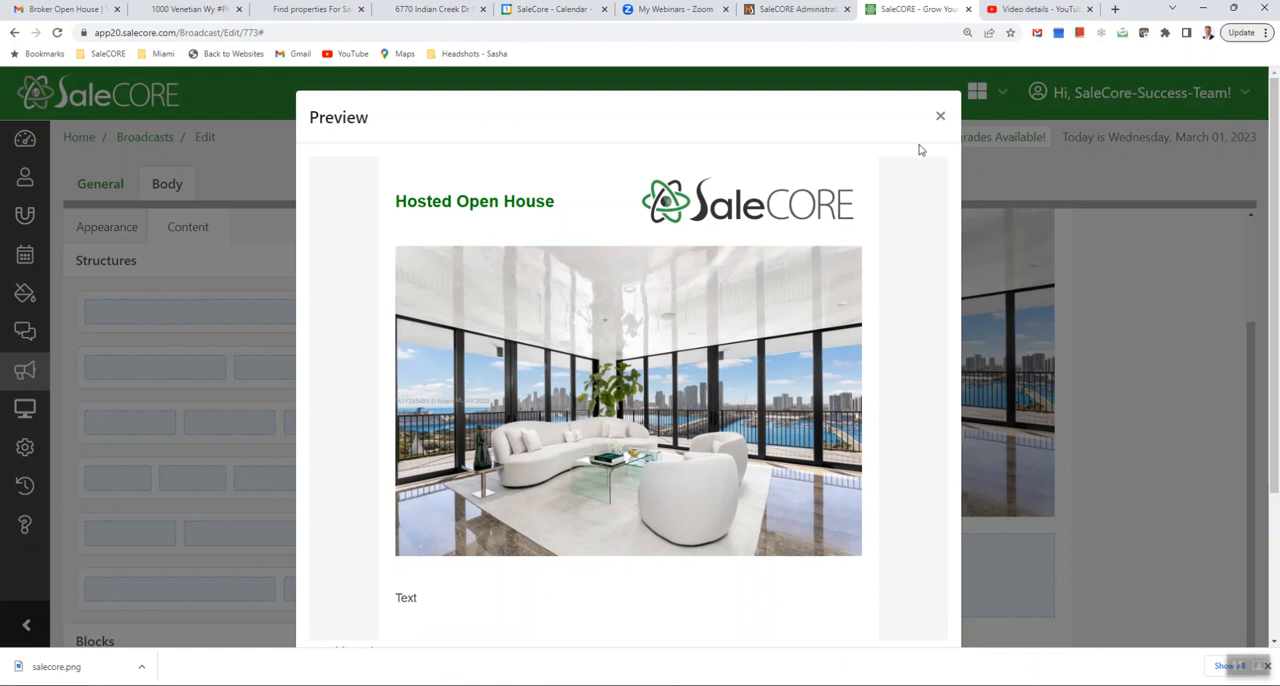
pyautogui.click(940, 120)
# - Copy the centred event text below the first photo in the Gmail sample email, from "Hosted Open House" through "Gift Card Raffle"
pyautogui.scroll(-2, 1090, 392)
pyautogui.click(64, 9)
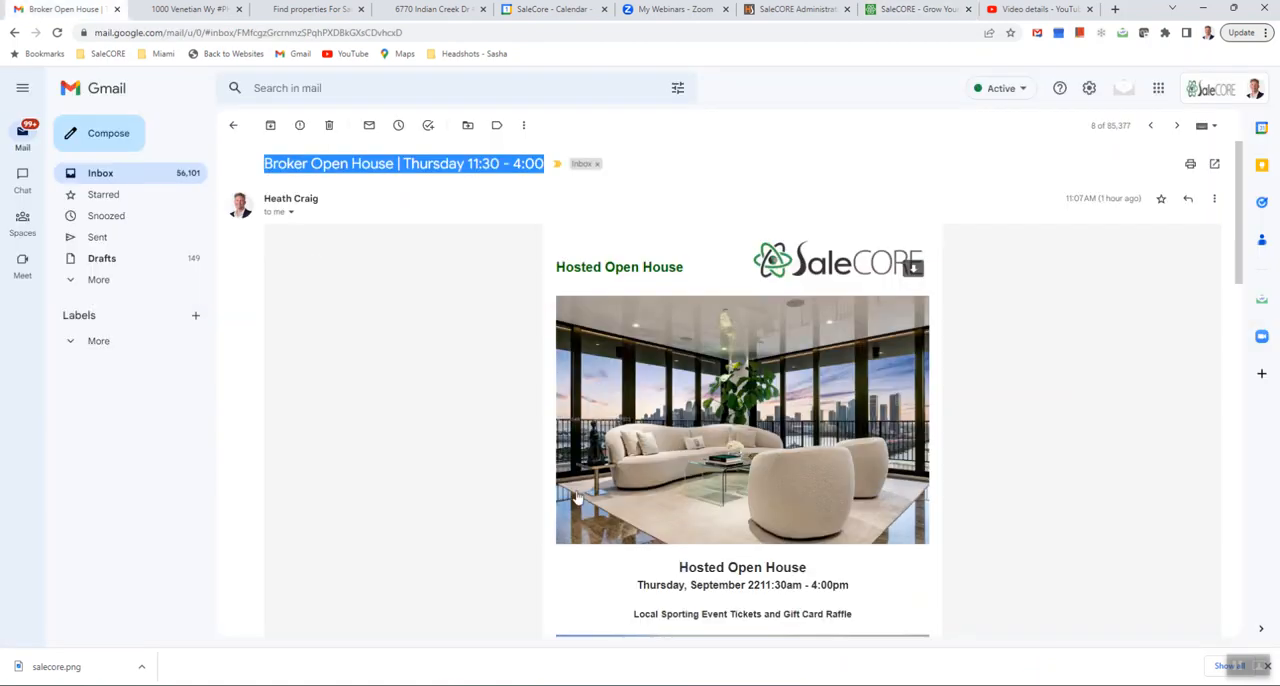
pyautogui.scroll(-2, 635, 502)
pyautogui.scroll(-2, 656, 462)
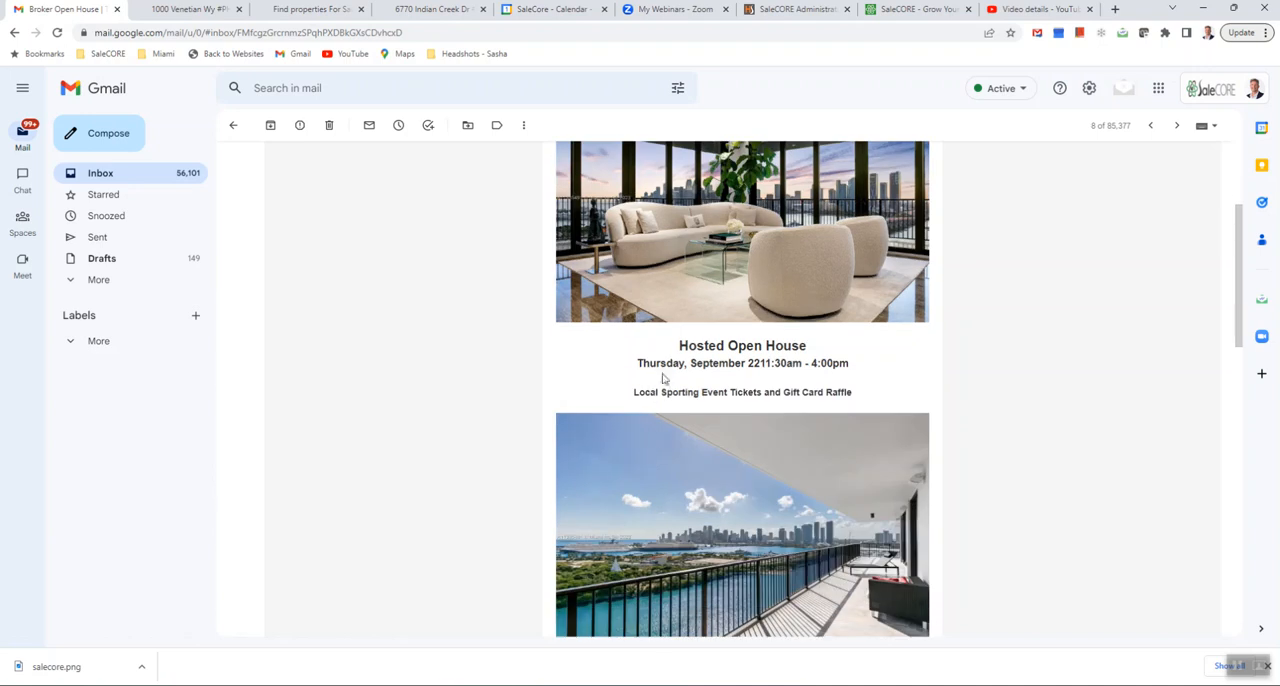
pyautogui.moveTo(680, 346); pyautogui.dragTo(859, 396)
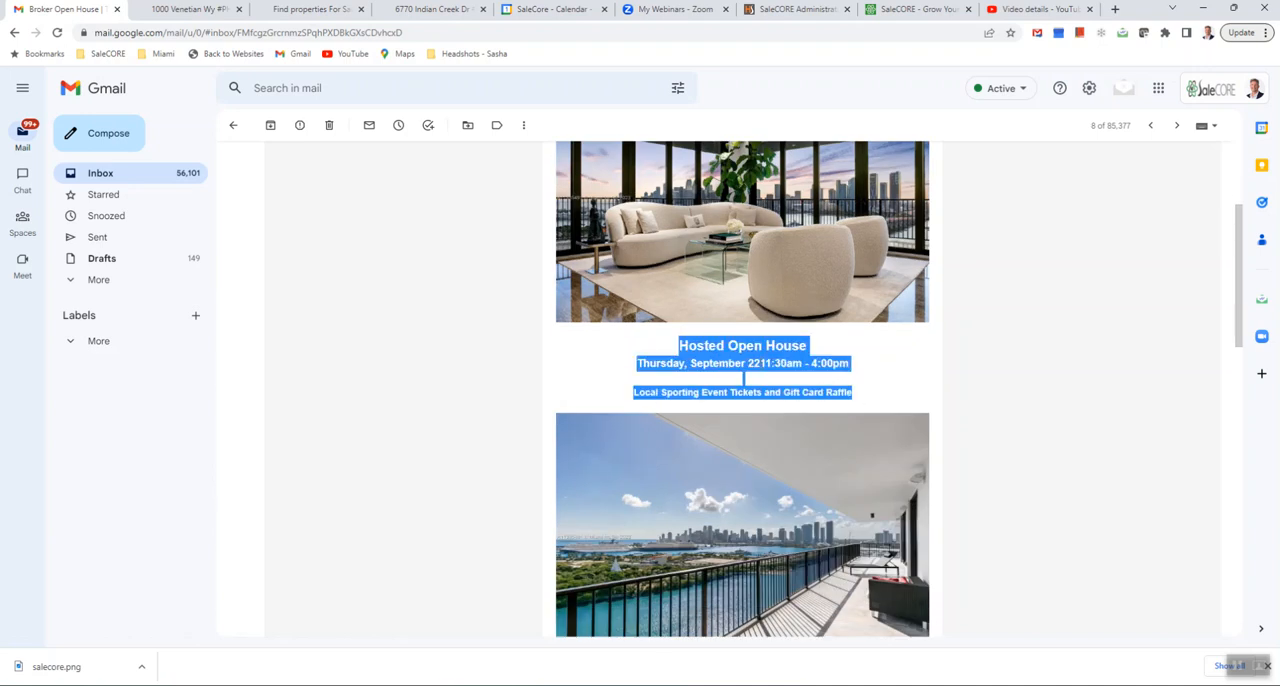
pyautogui.rightClick(762, 369)
pyautogui.click(783, 377)
# - Back in the SaleCORE broadcast, add a text block below the photo, paste the copied event details and delete the placeholder word "Text"
pyautogui.click(918, 9)
pyautogui.scroll(-1, 806, 510)
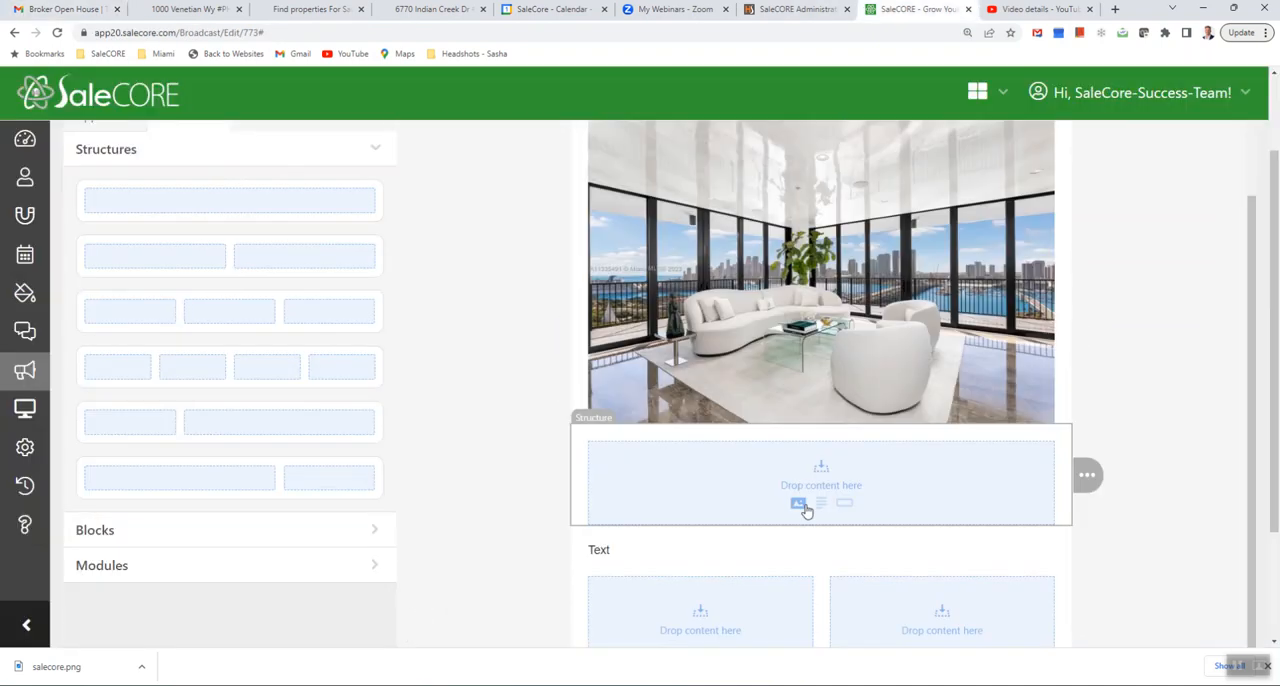
pyautogui.click(821, 504)
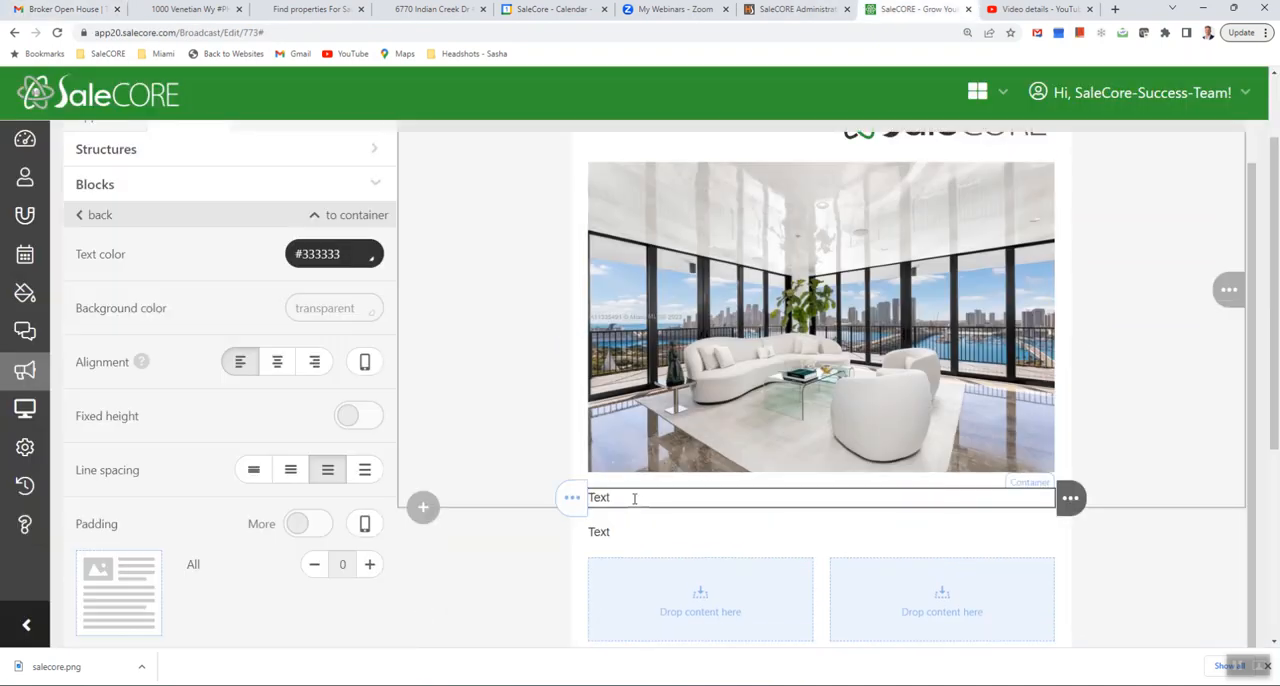
pyautogui.rightClick(634, 498)
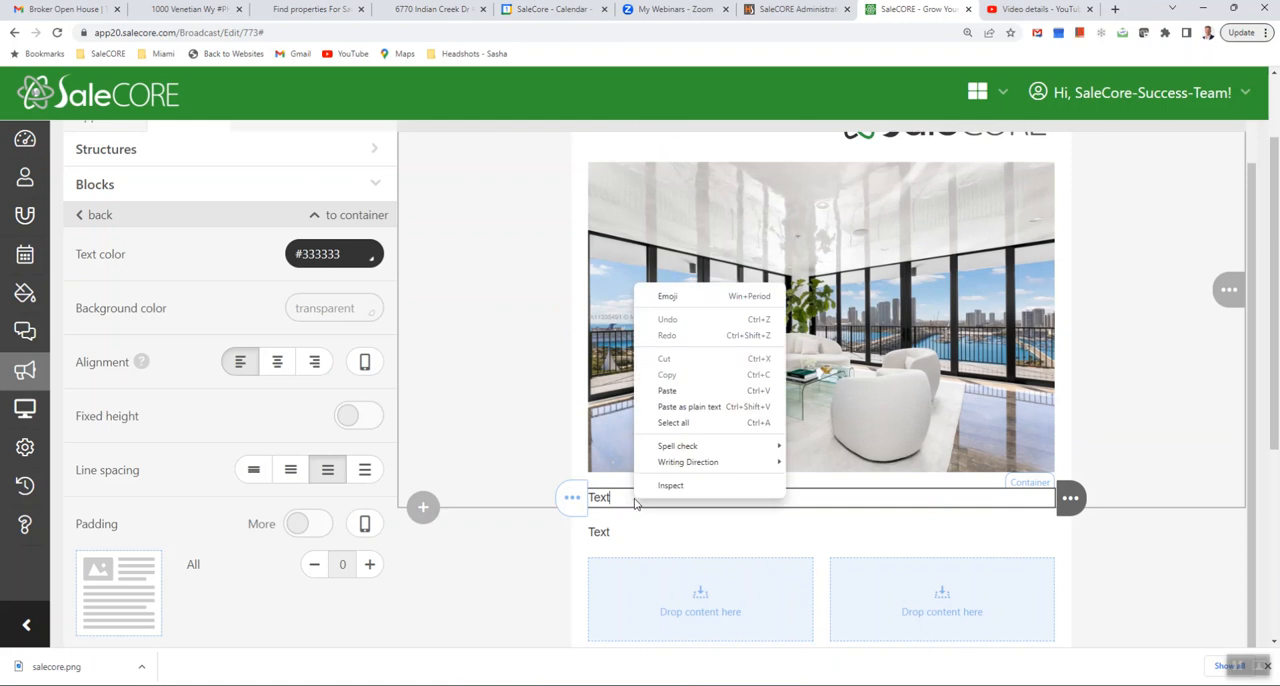
pyautogui.click(690, 394)
pyautogui.doubleClick(600, 497)
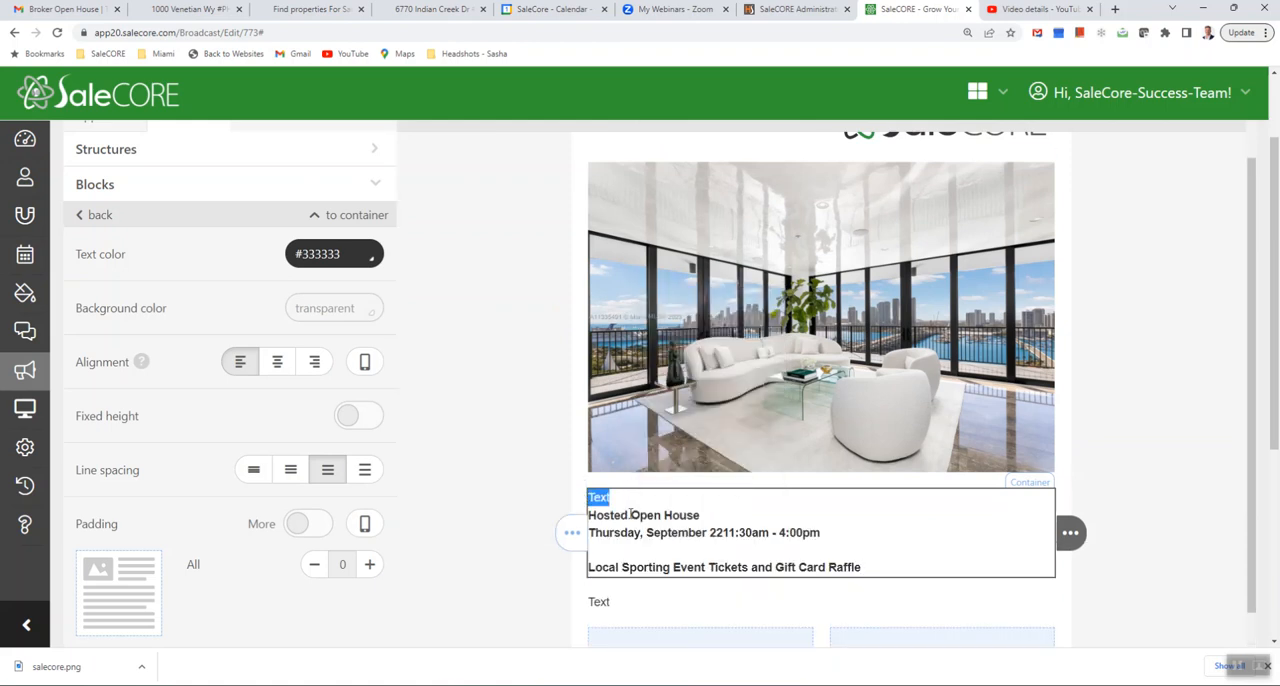
pyautogui.press('BackSpace')
# - Centre-align all the pasted event text below the main photo
pyautogui.moveTo(589, 515); pyautogui.dragTo(858, 569)
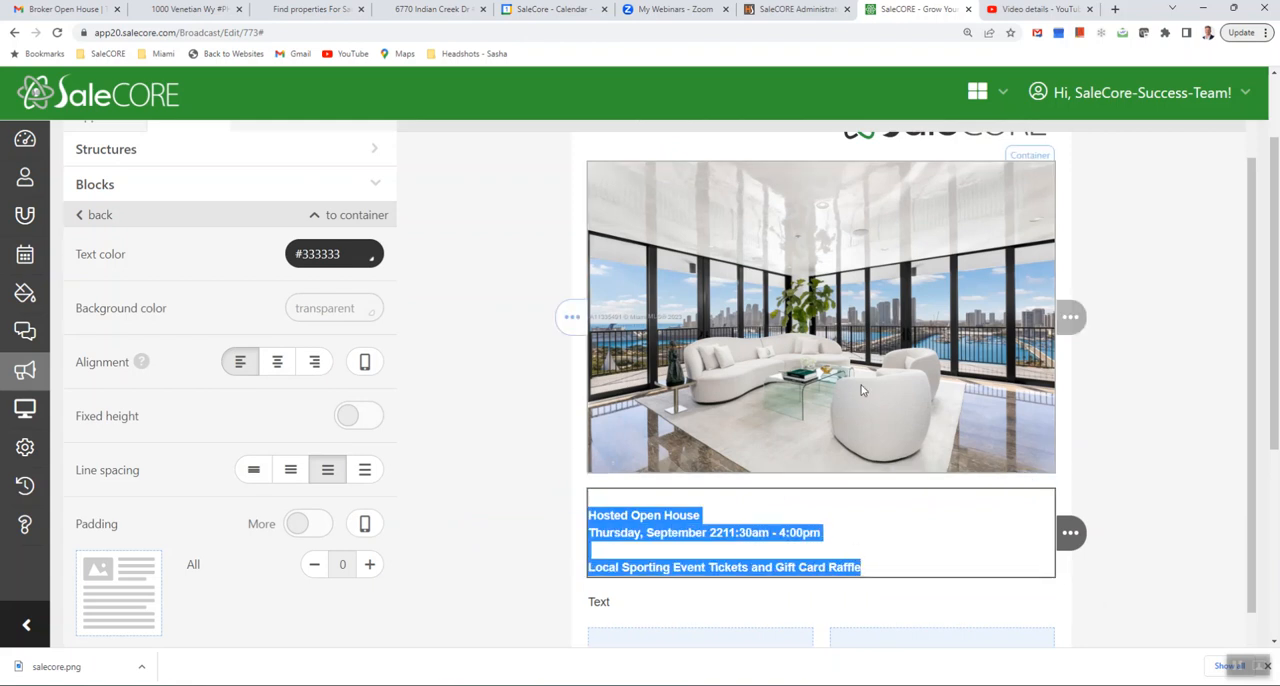
pyautogui.scroll(1, 825, 418)
pyautogui.scroll(-2, 863, 265)
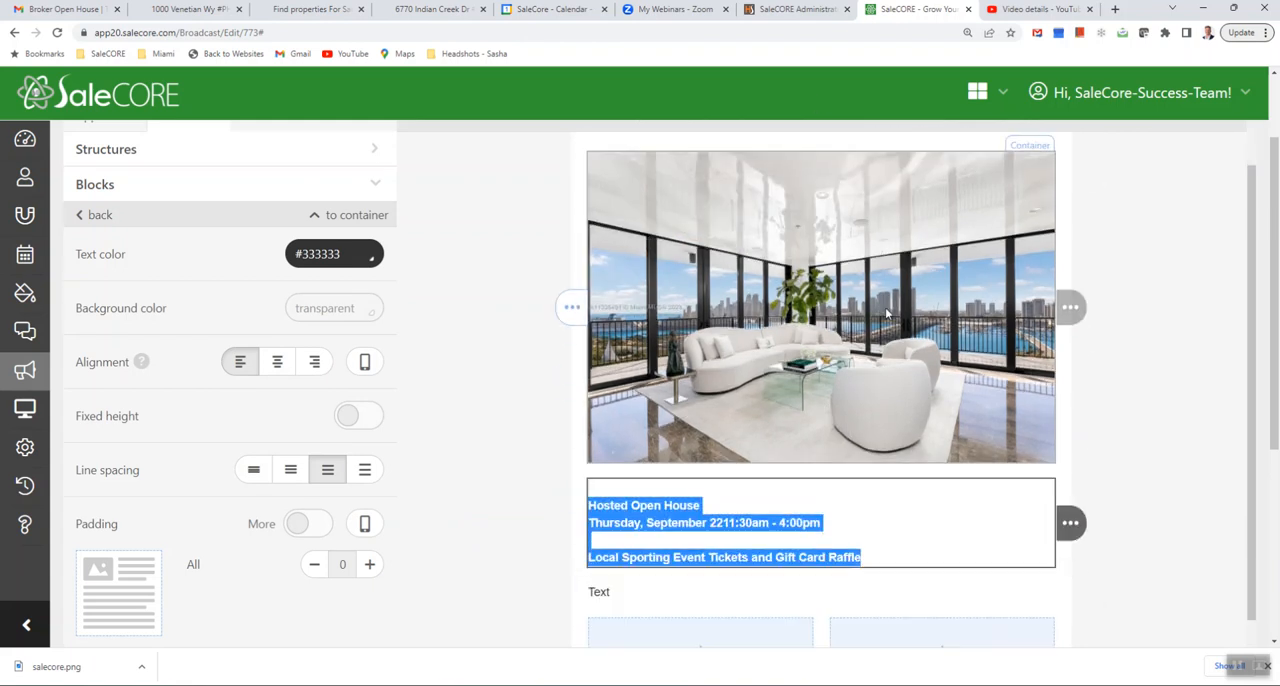
pyautogui.scroll(3, 858, 325)
pyautogui.scroll(-1, 870, 380)
pyautogui.scroll(1, 876, 387)
pyautogui.click(892, 228)
pyautogui.click(900, 273)
pyautogui.scroll(-3, 872, 420)
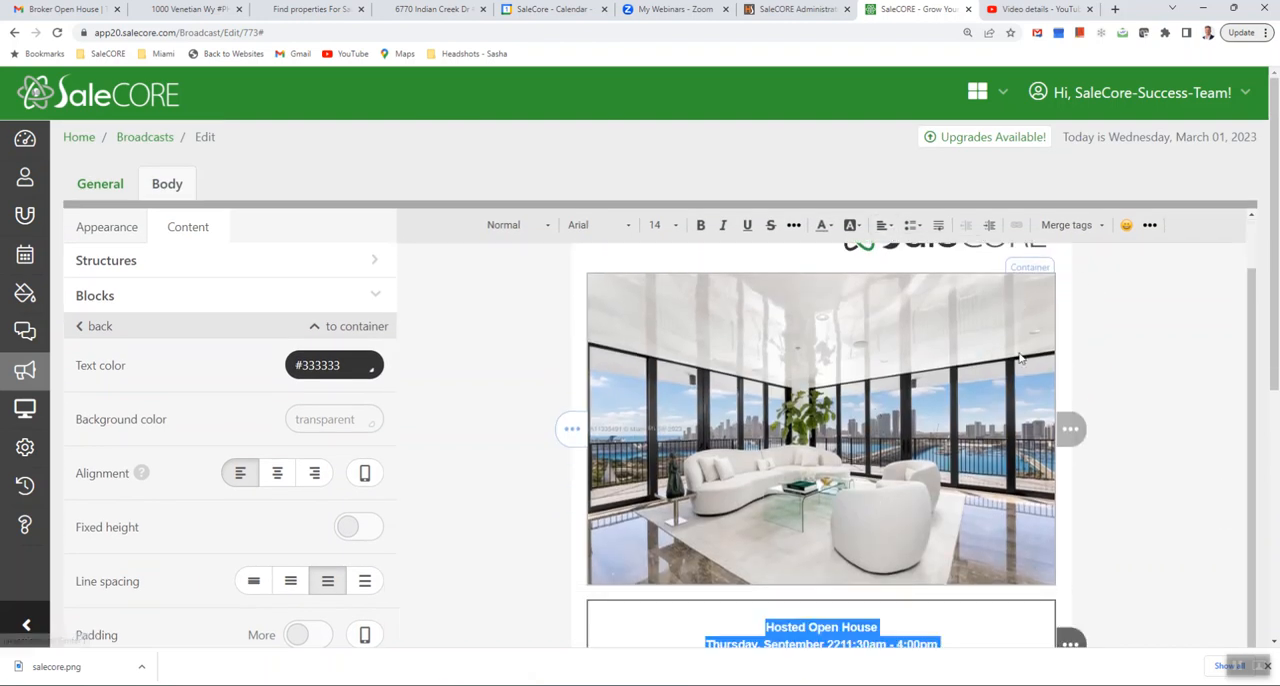
pyautogui.scroll(-3, 872, 486)
pyautogui.click(799, 365)
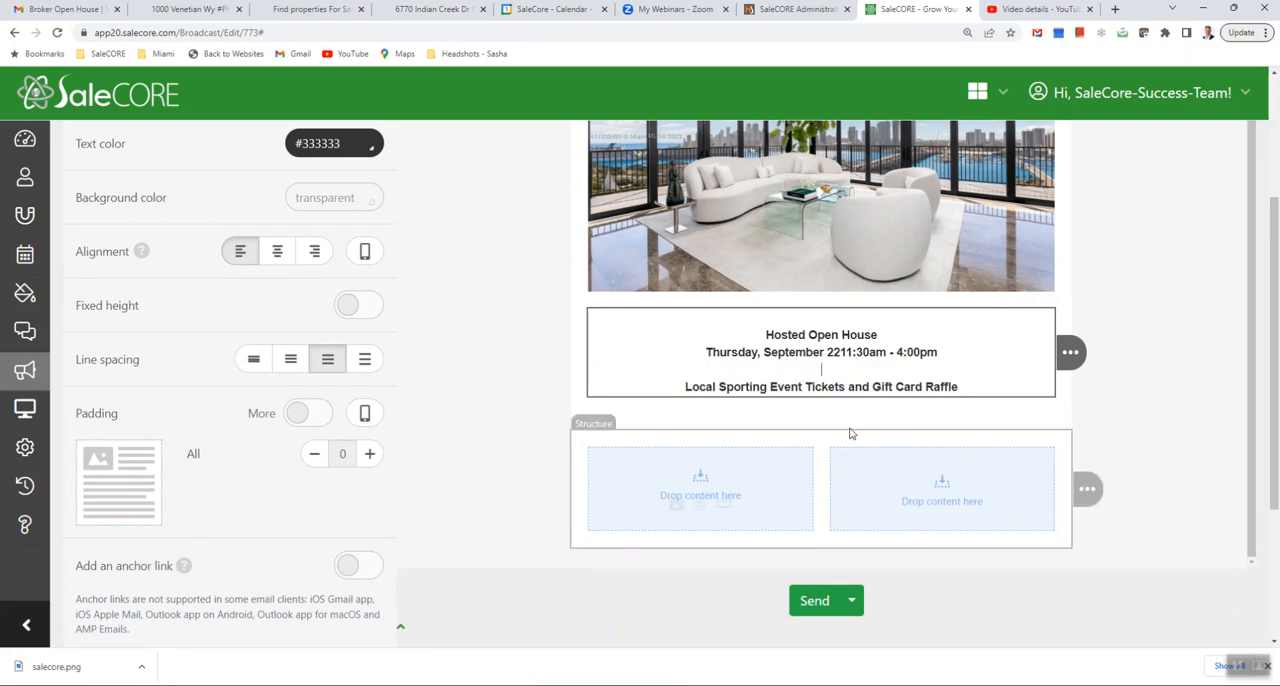
# - Add three single-column structures below the centred event text
pyautogui.scroll(2, 840, 459)
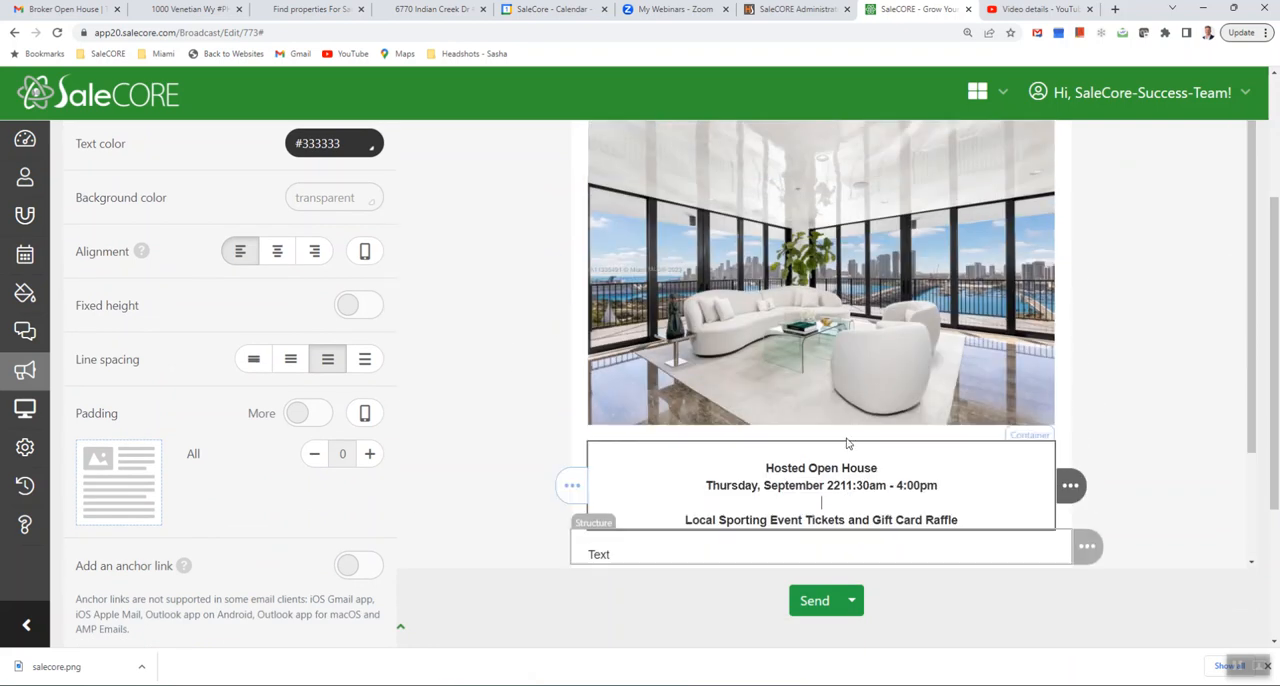
pyautogui.scroll(2, 474, 251)
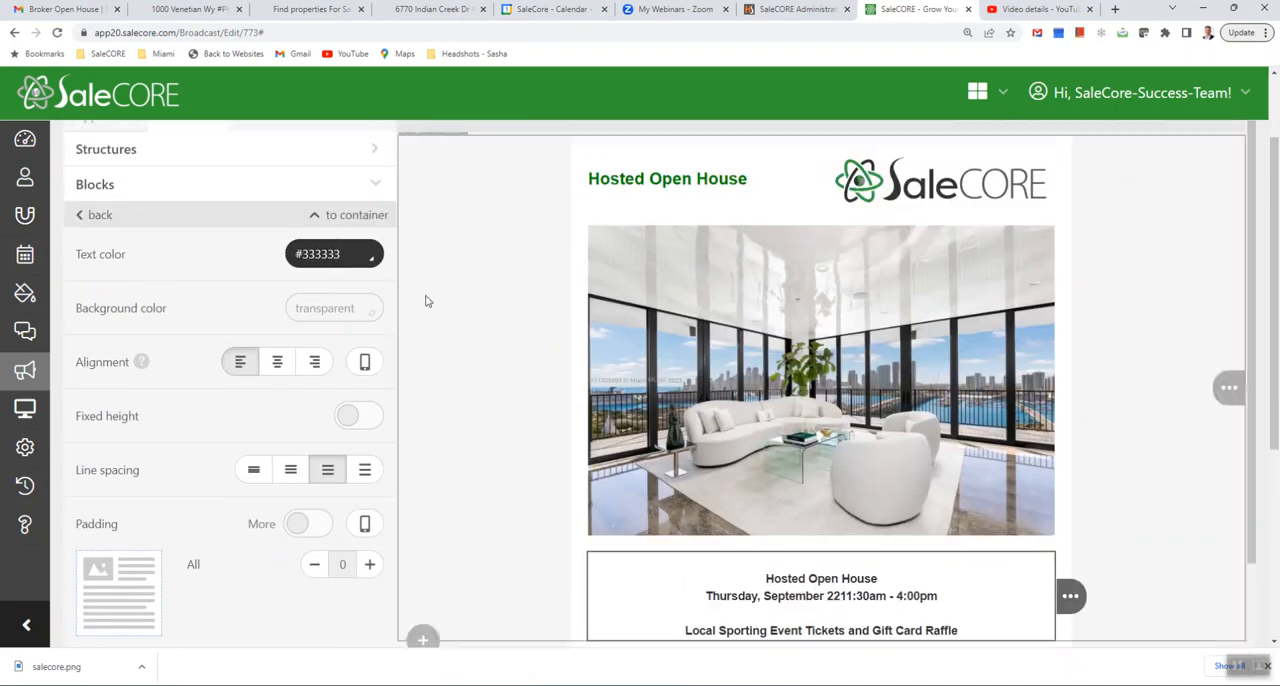
pyautogui.click(265, 150)
pyautogui.moveTo(283, 197); pyautogui.dragTo(640, 625)
pyautogui.scroll(-2, 508, 522)
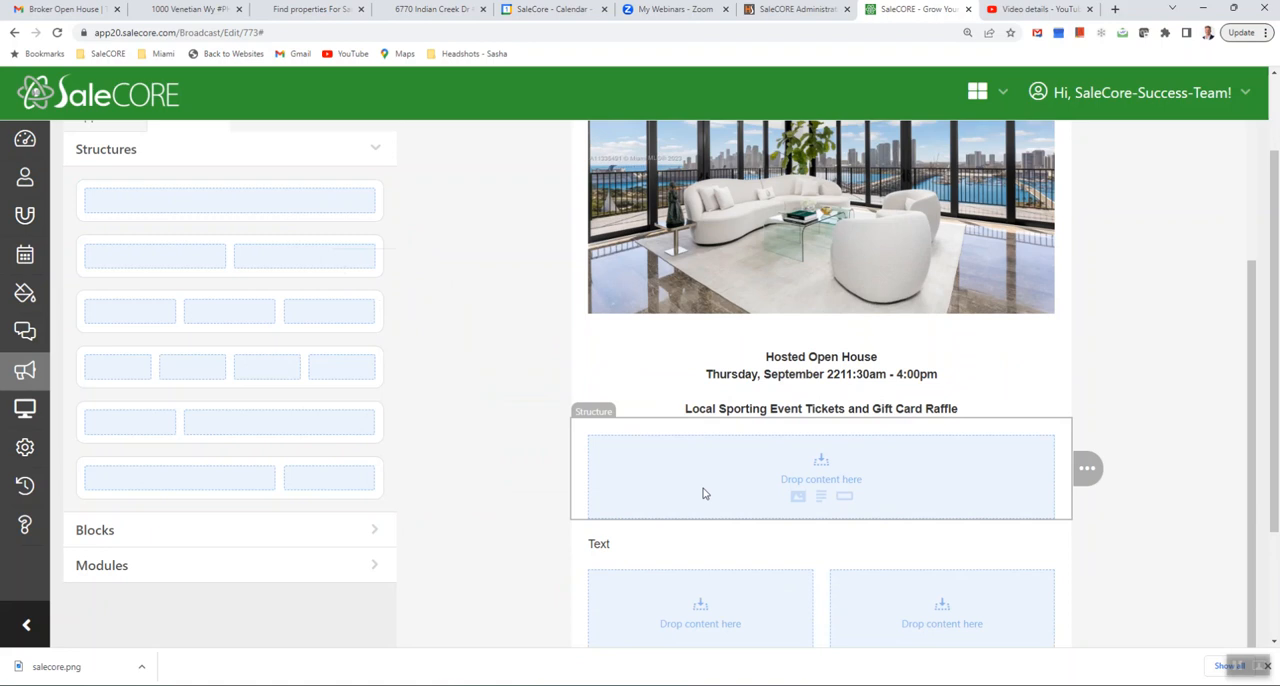
pyautogui.moveTo(294, 182); pyautogui.dragTo(726, 482)
pyautogui.moveTo(294, 209); pyautogui.dragTo(800, 425)
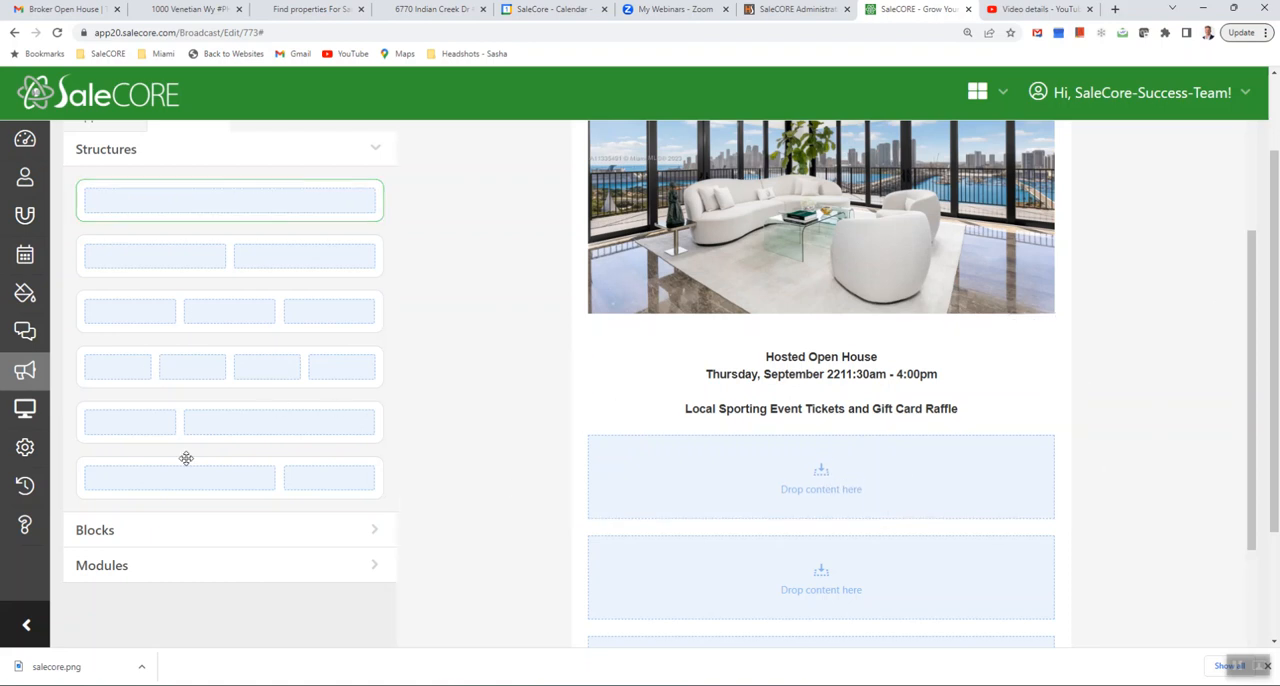
# - Place an image block in the first empty structure below the event text and upload the photo Su_378375416_3_1351 into it
pyautogui.click(157, 533)
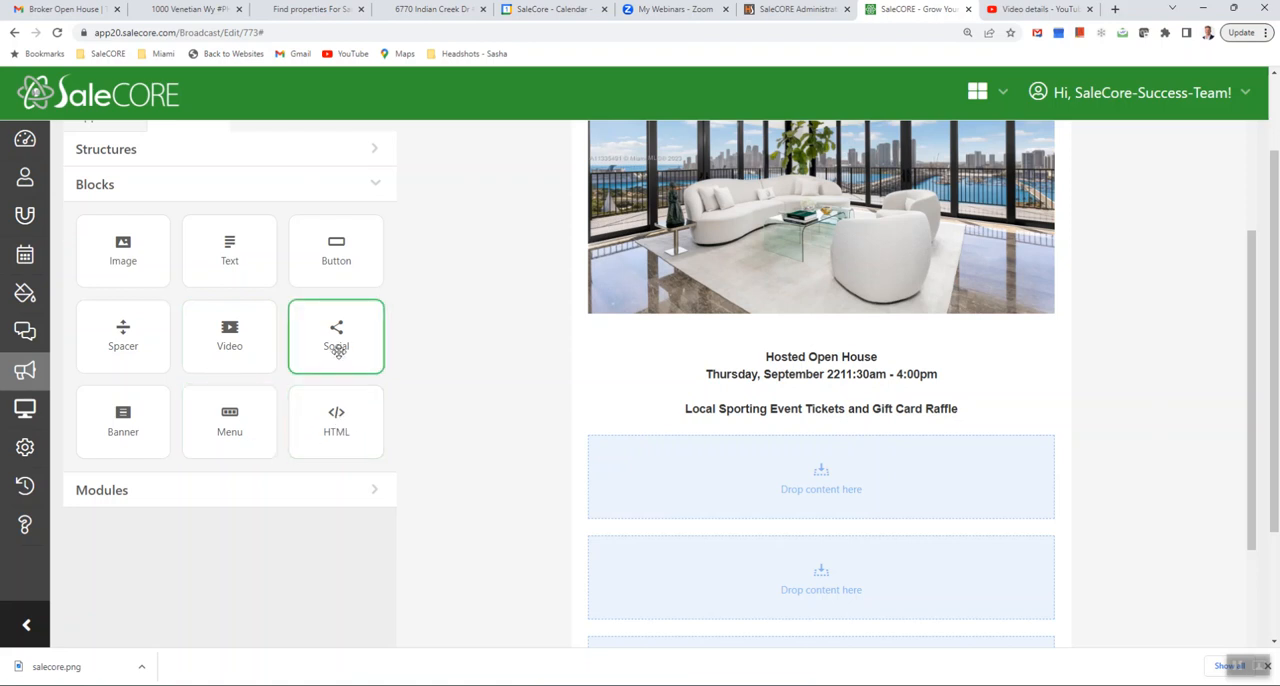
pyautogui.scroll(-3, 822, 460)
pyautogui.scroll(3, 658, 394)
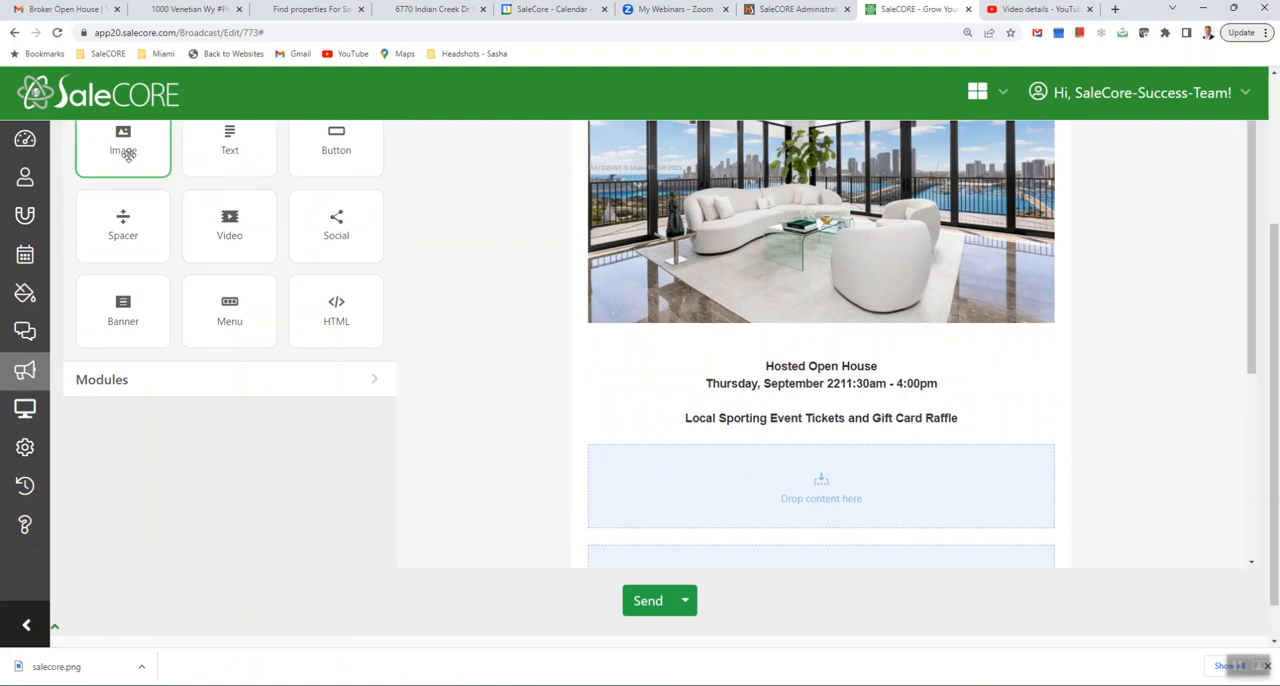
pyautogui.moveTo(127, 152); pyautogui.dragTo(755, 484)
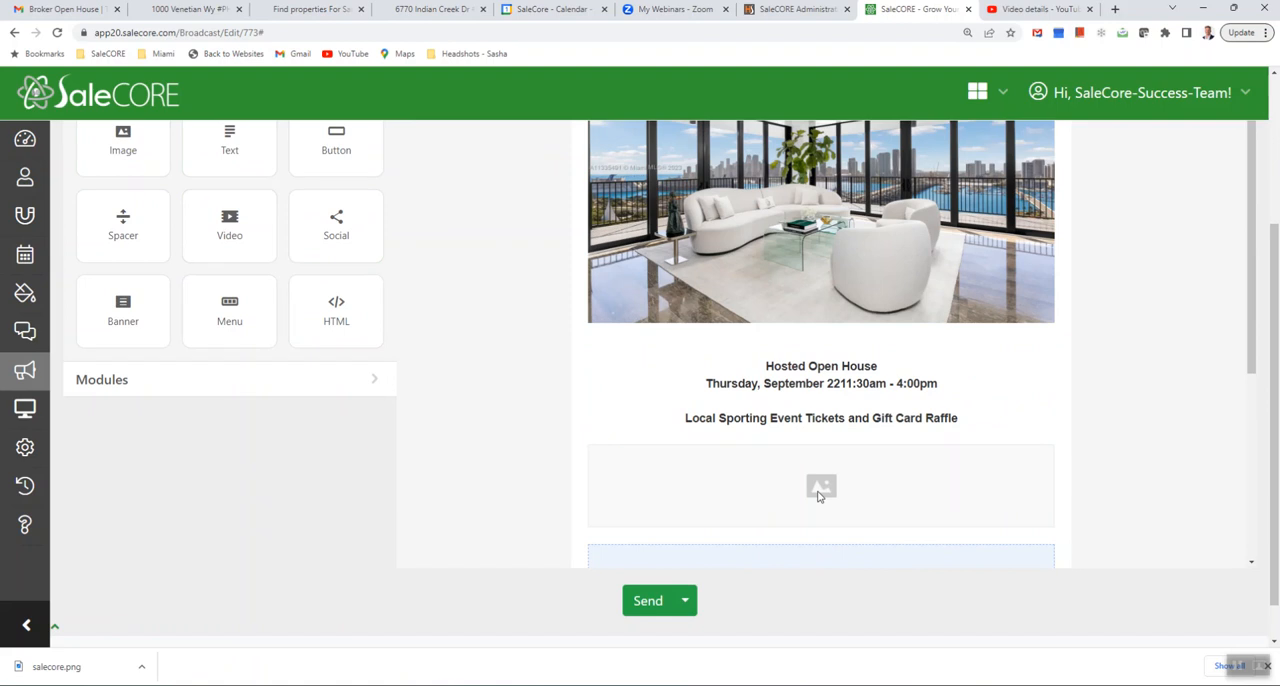
pyautogui.click(819, 493)
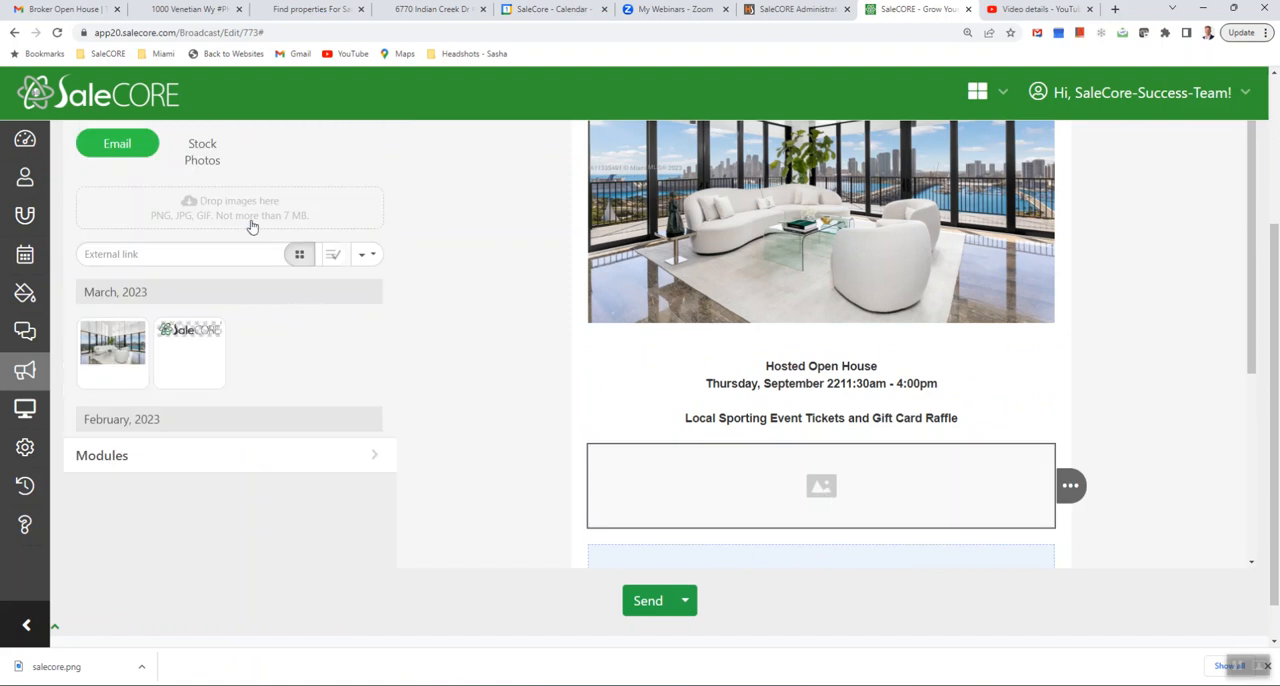
pyautogui.click(219, 204)
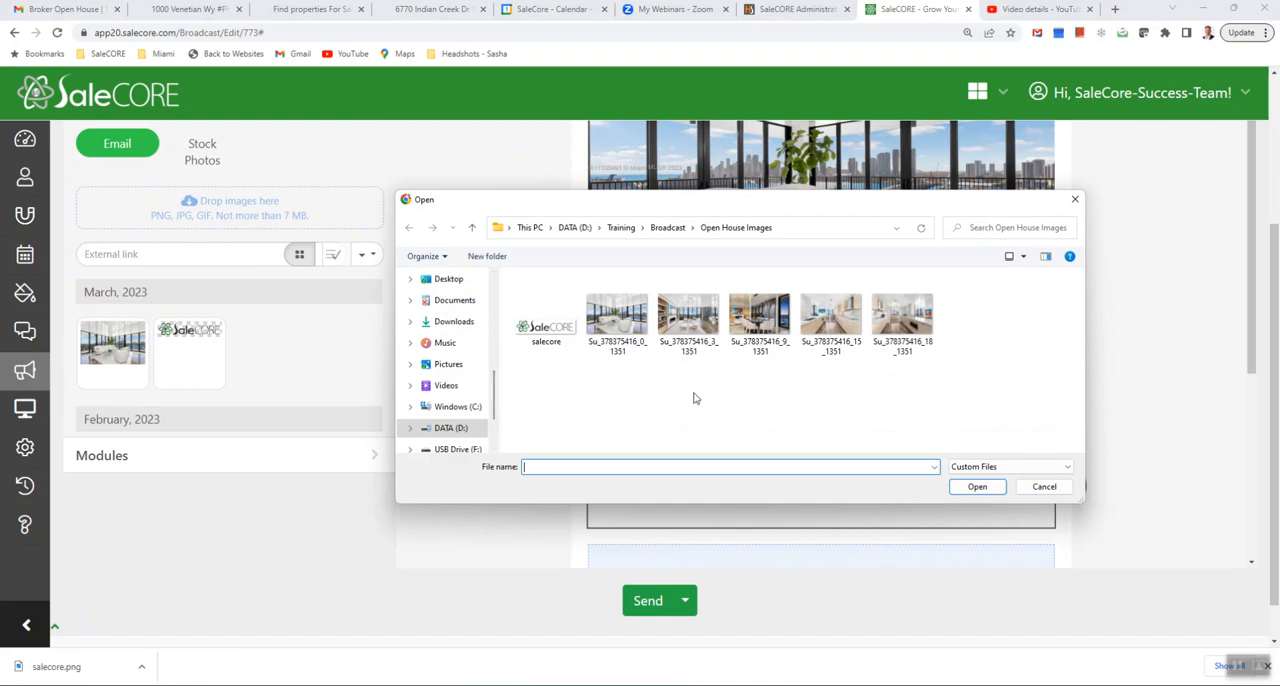
pyautogui.doubleClick(688, 331)
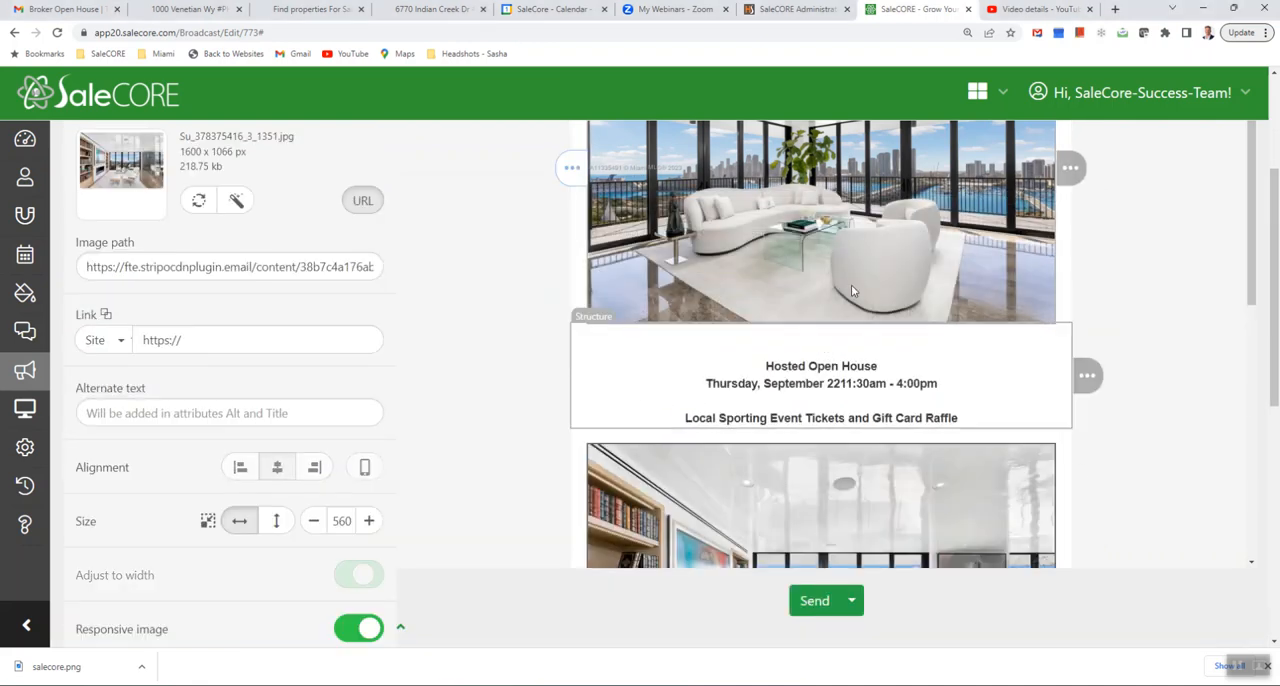
# - Copy the web address of the PH2202 property listing page from its open browser tab
pyautogui.scroll(1, 802, 380)
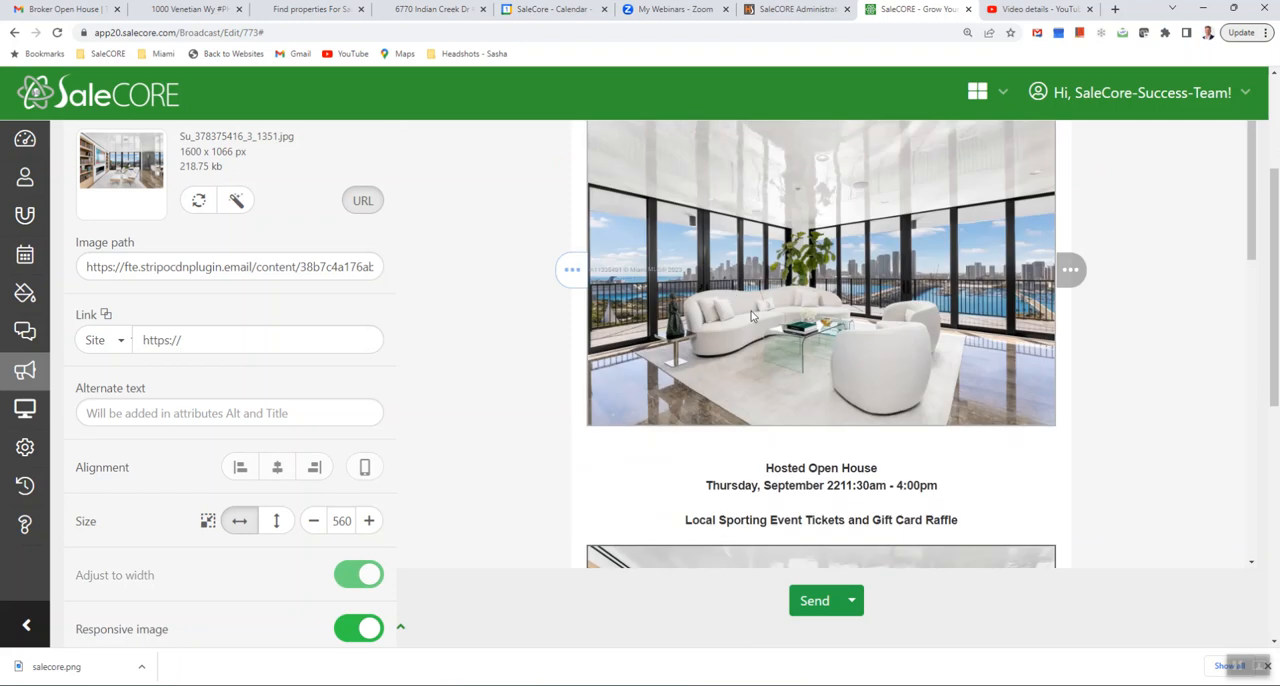
pyautogui.click(63, 9)
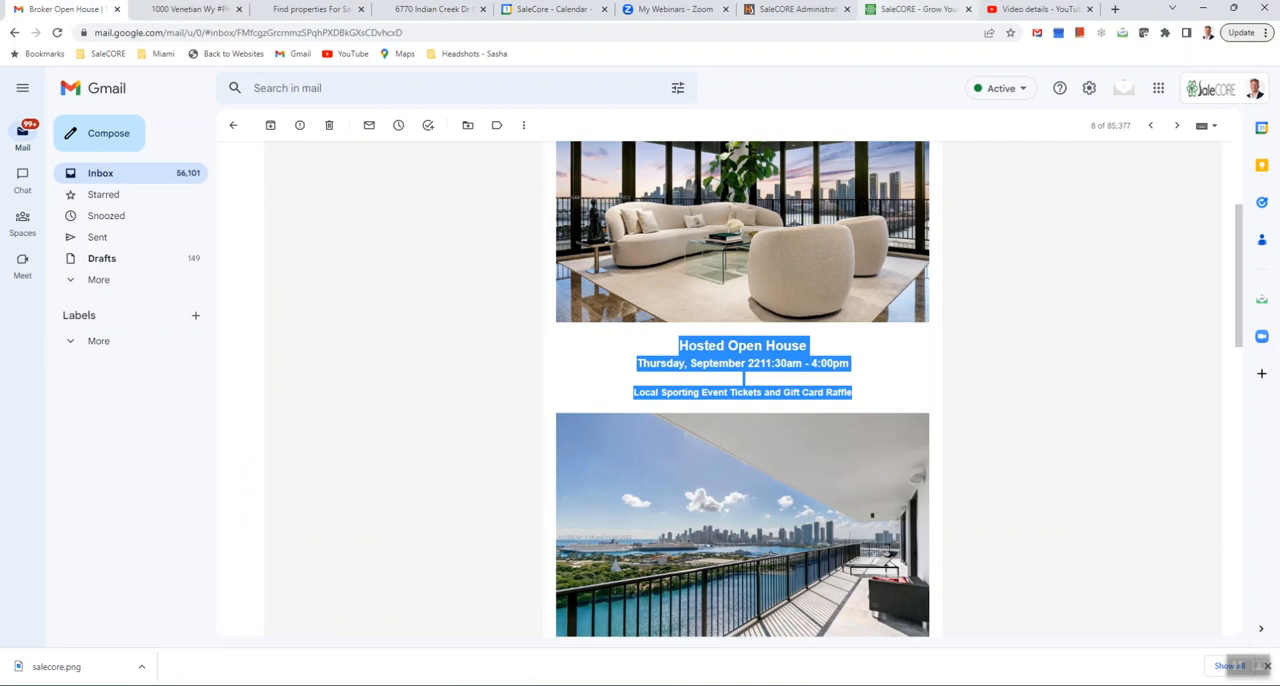
pyautogui.click(190, 9)
pyautogui.click(287, 33)
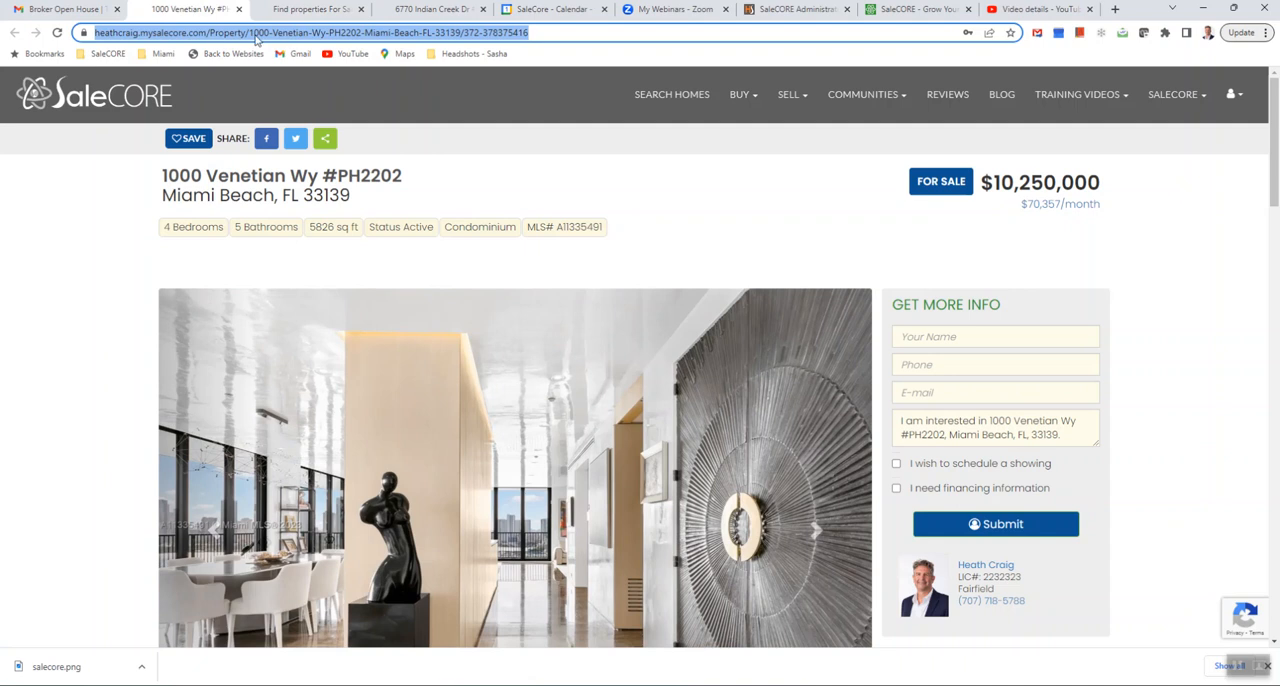
pyautogui.rightClick(378, 37)
pyautogui.click(445, 108)
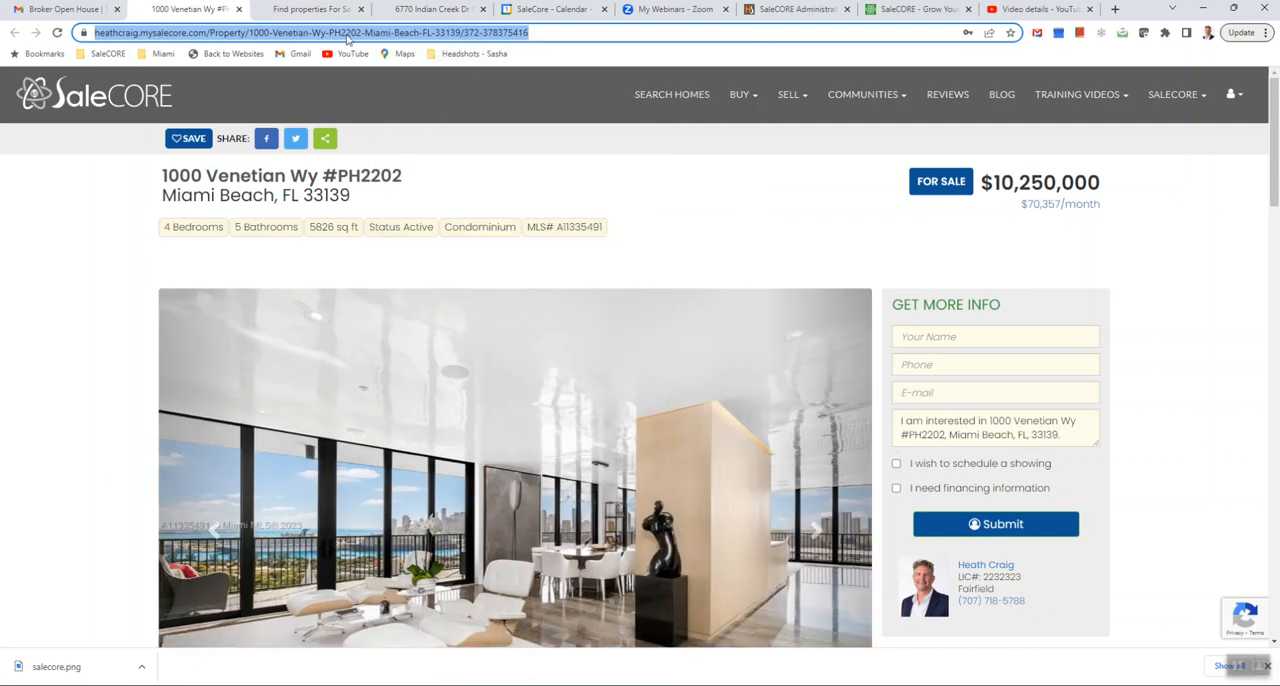
# - Back in the SaleCORE broadcast, replace the main photo's placeholder link with the copied listing address
pyautogui.click(912, 10)
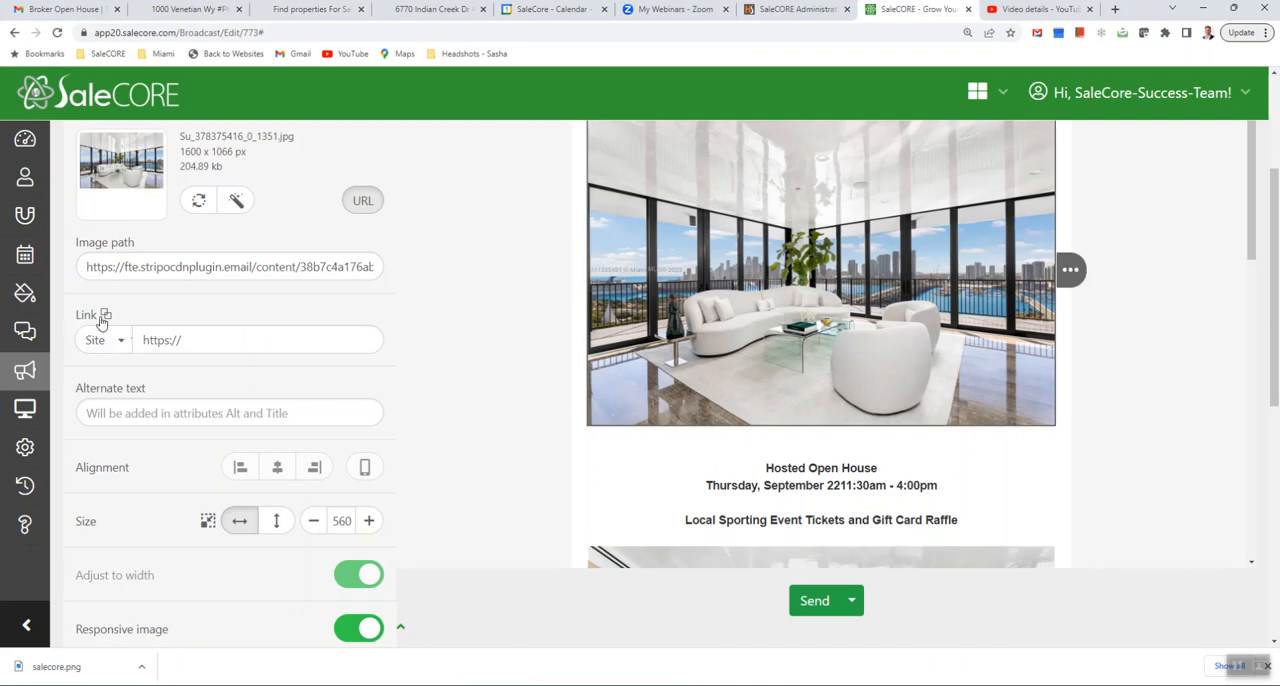
pyautogui.tripleClick(157, 341)
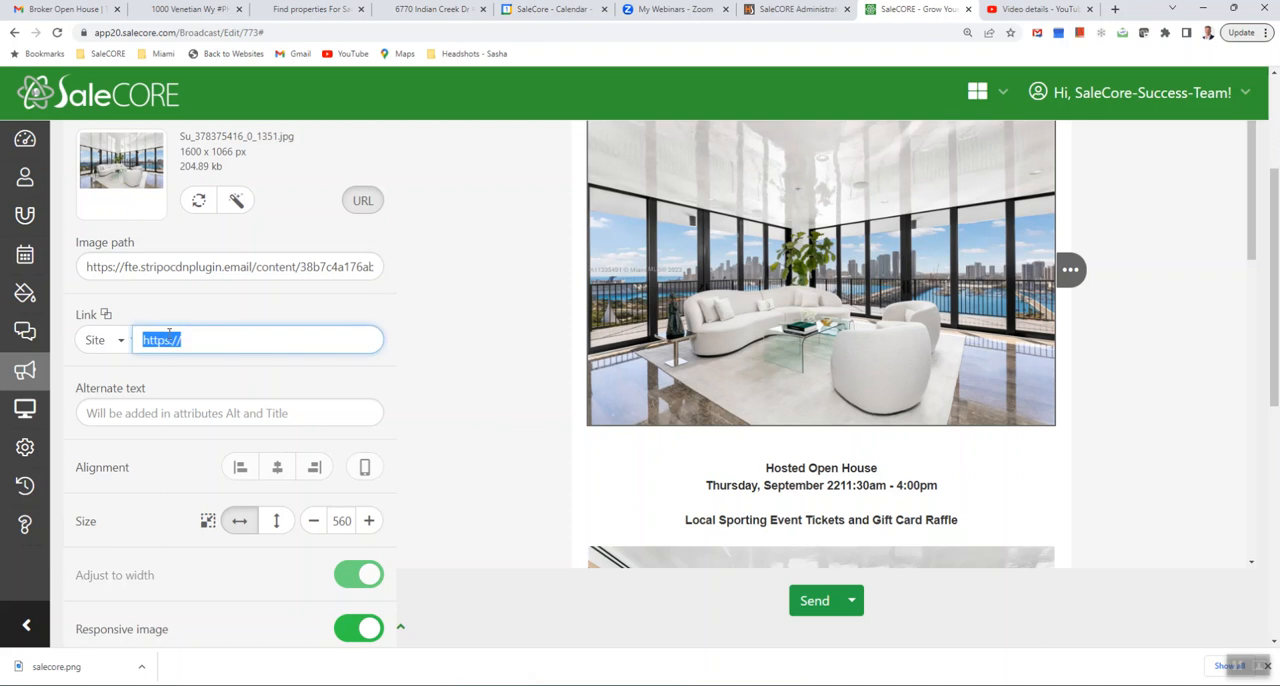
pyautogui.rightClick(167, 339)
pyautogui.click(200, 401)
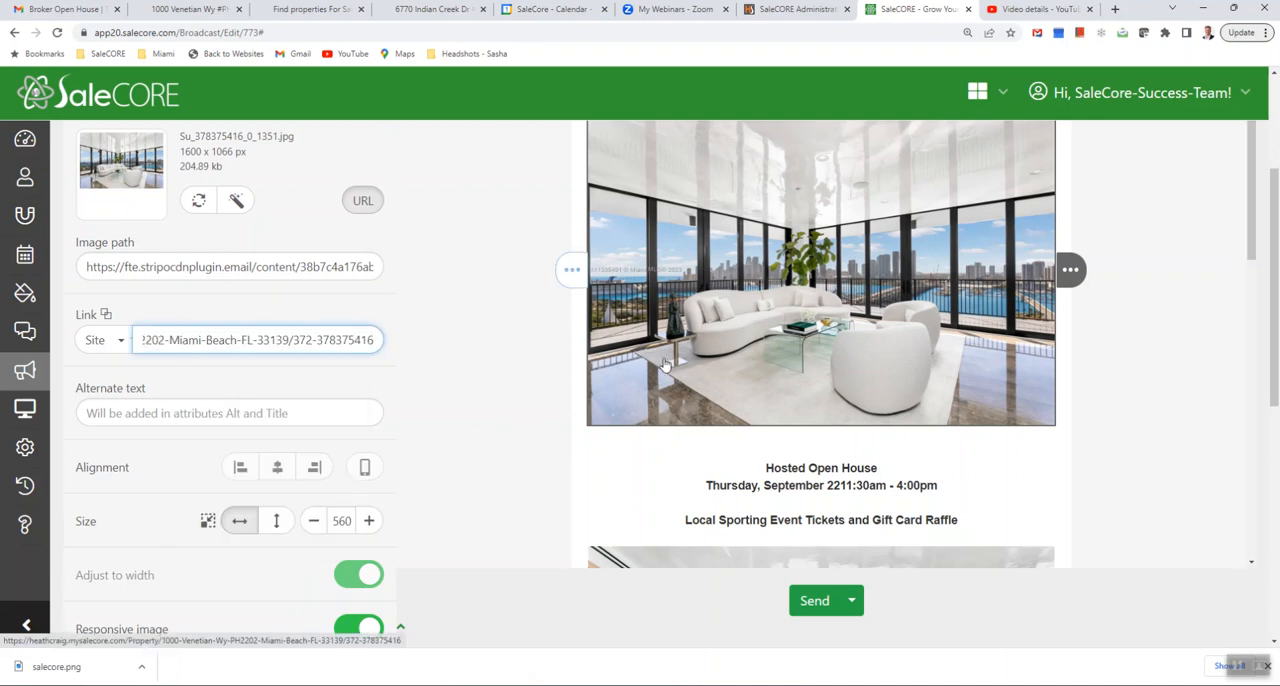
# - Switch to the sample email in Gmail, follow its main photo's link, and return to the SaleCORE broadcast
pyautogui.click(62, 9)
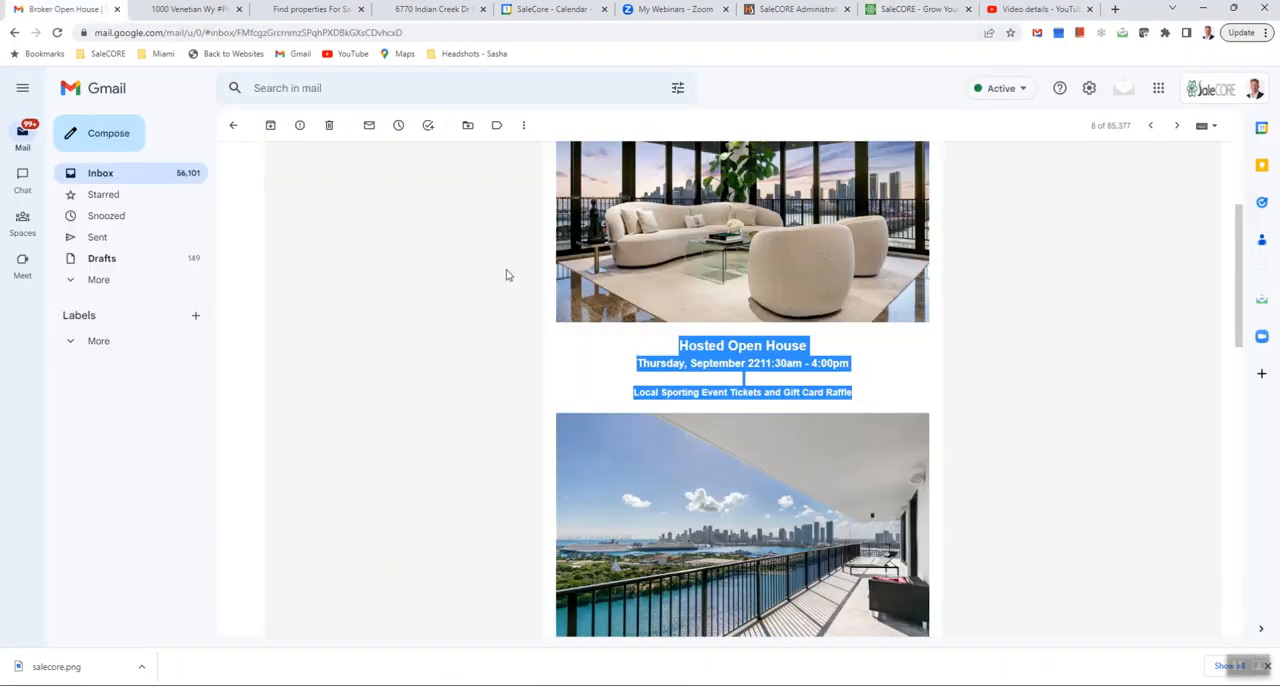
pyautogui.click(723, 270)
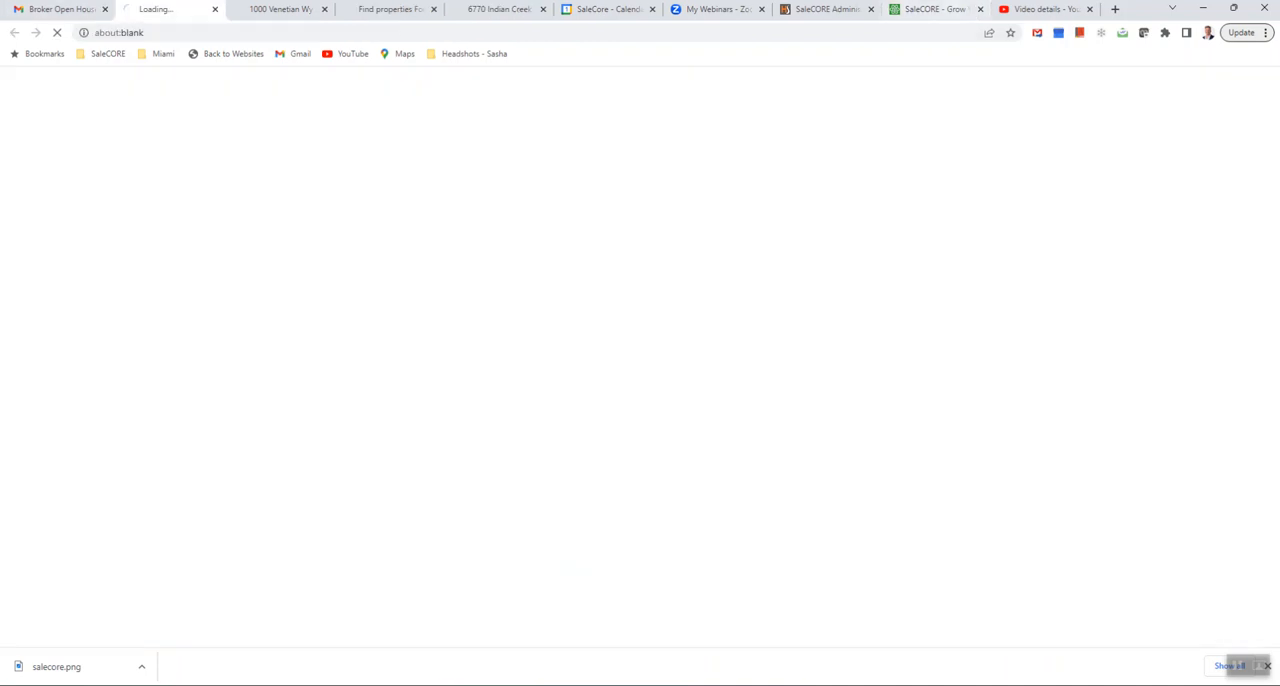
pyautogui.click(942, 9)
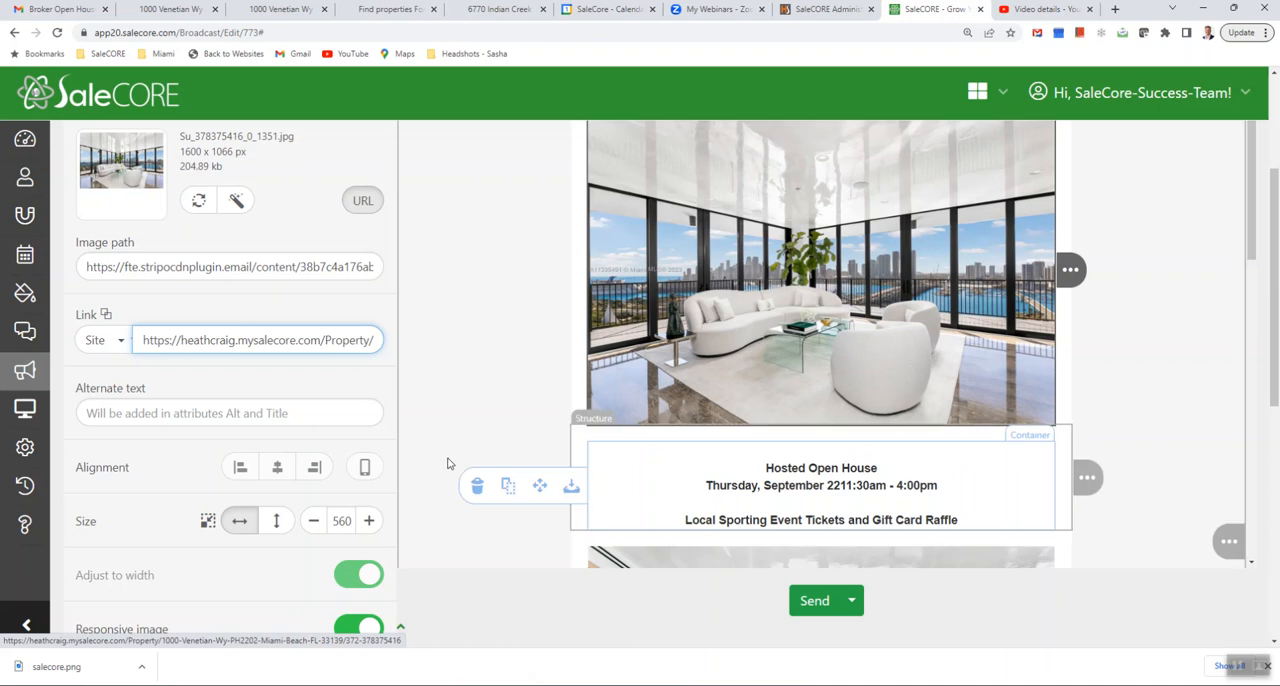
# - Enter "Dinning Room Photo" as the main photo's alternate text
pyautogui.click(166, 421)
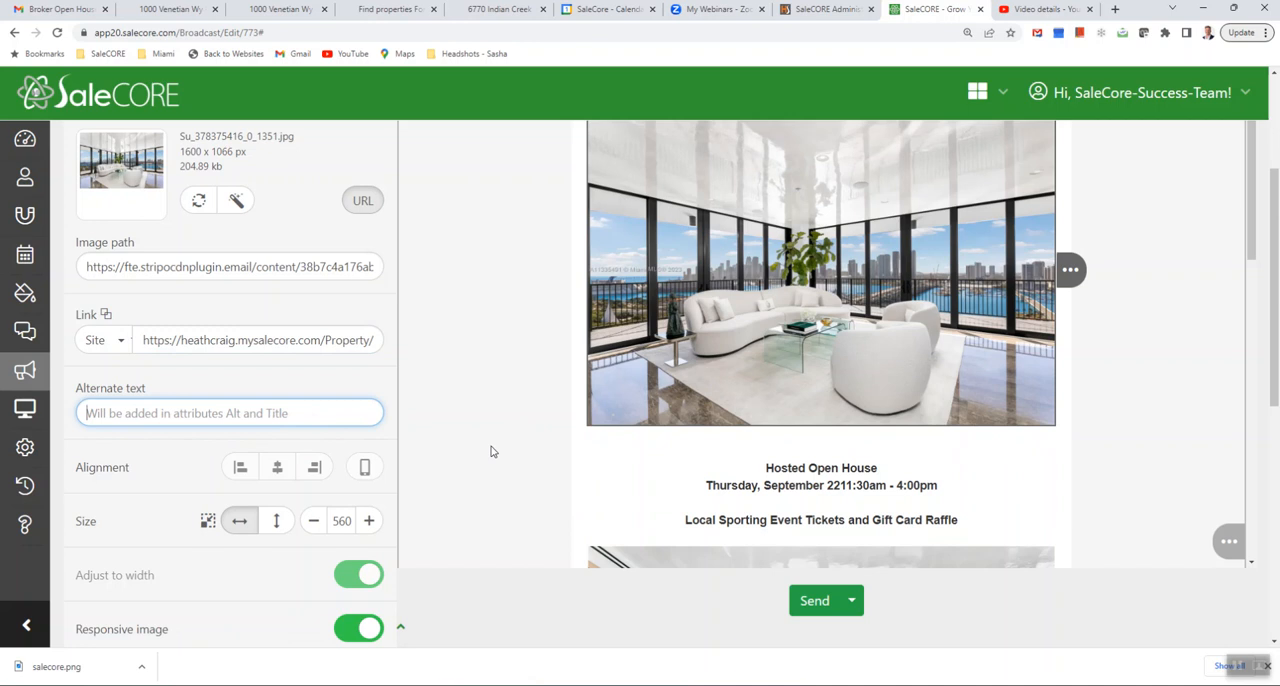
pyautogui.write('Dinning Room Photo')
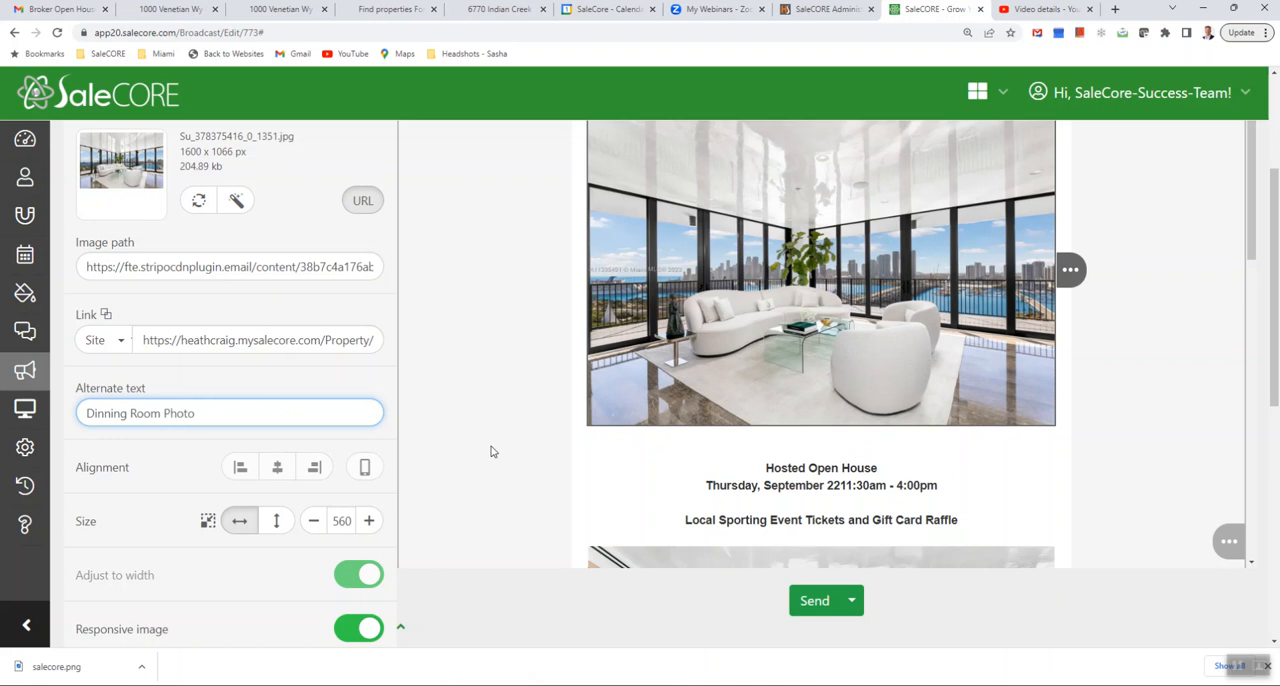
pyautogui.scroll(-1, 817, 394)
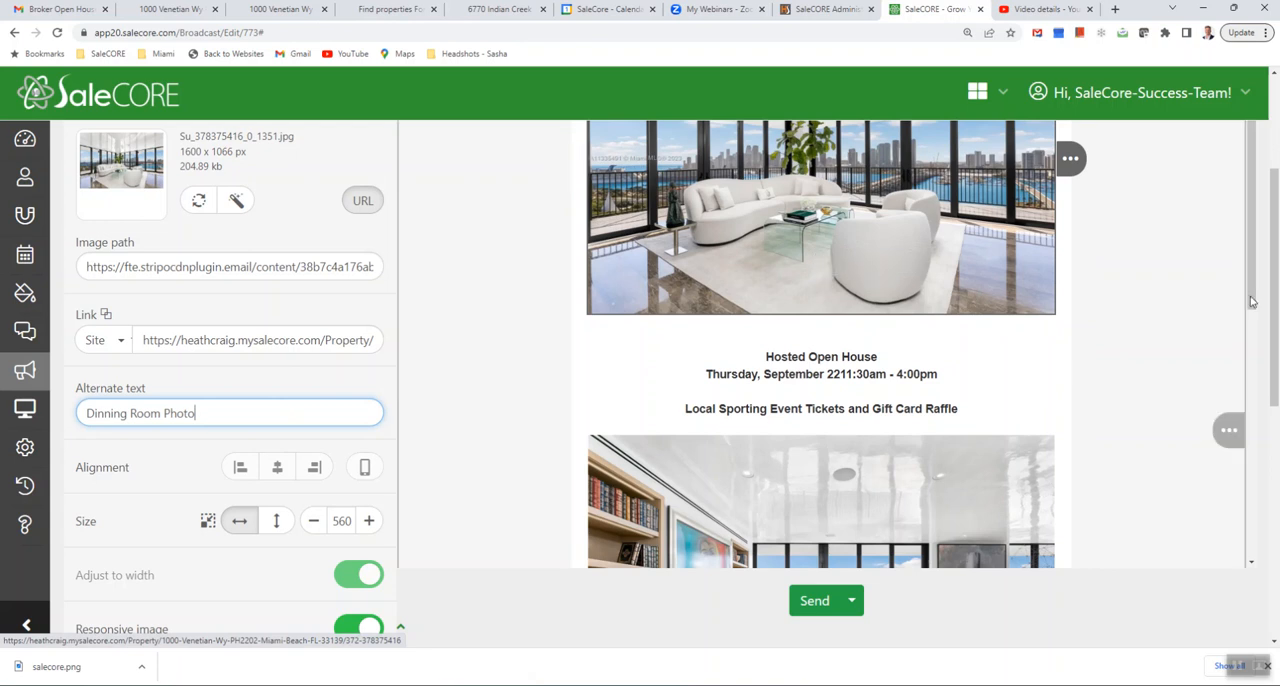
pyautogui.scroll(1, 1156, 307)
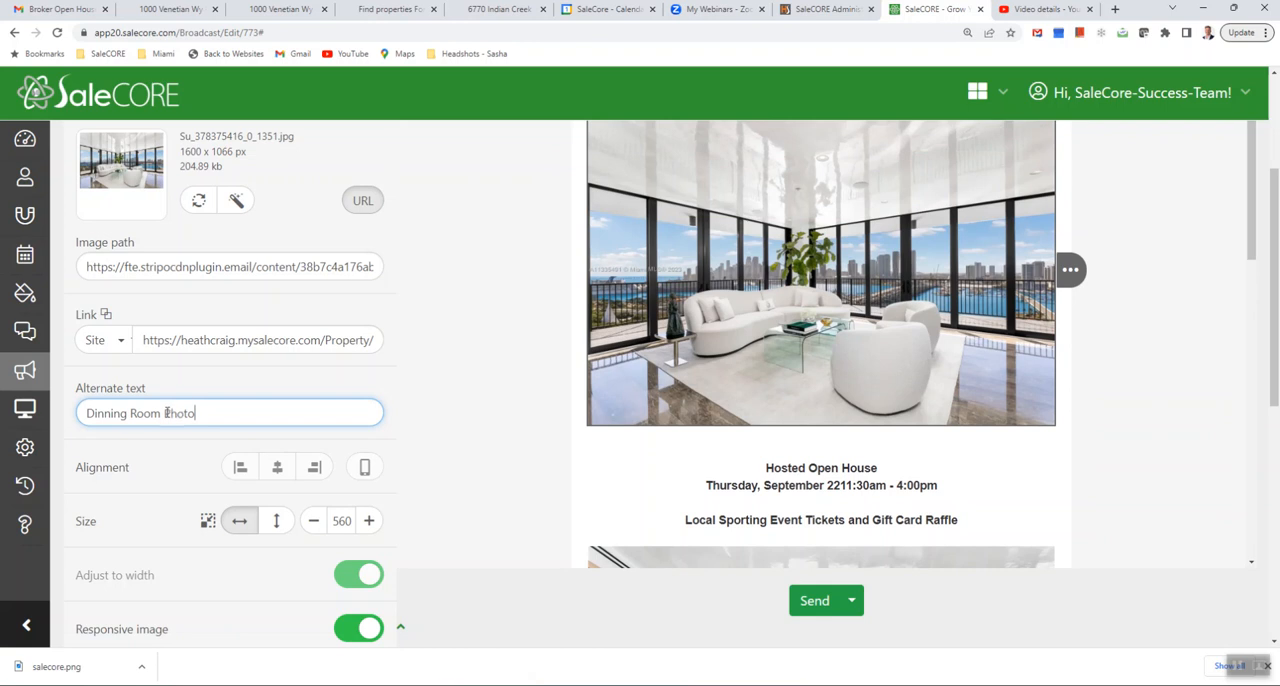
# - Replace the word "Dinning" with "Living" in the main photo's alternate text
pyautogui.moveTo(129, 413); pyautogui.dragTo(24, 436)
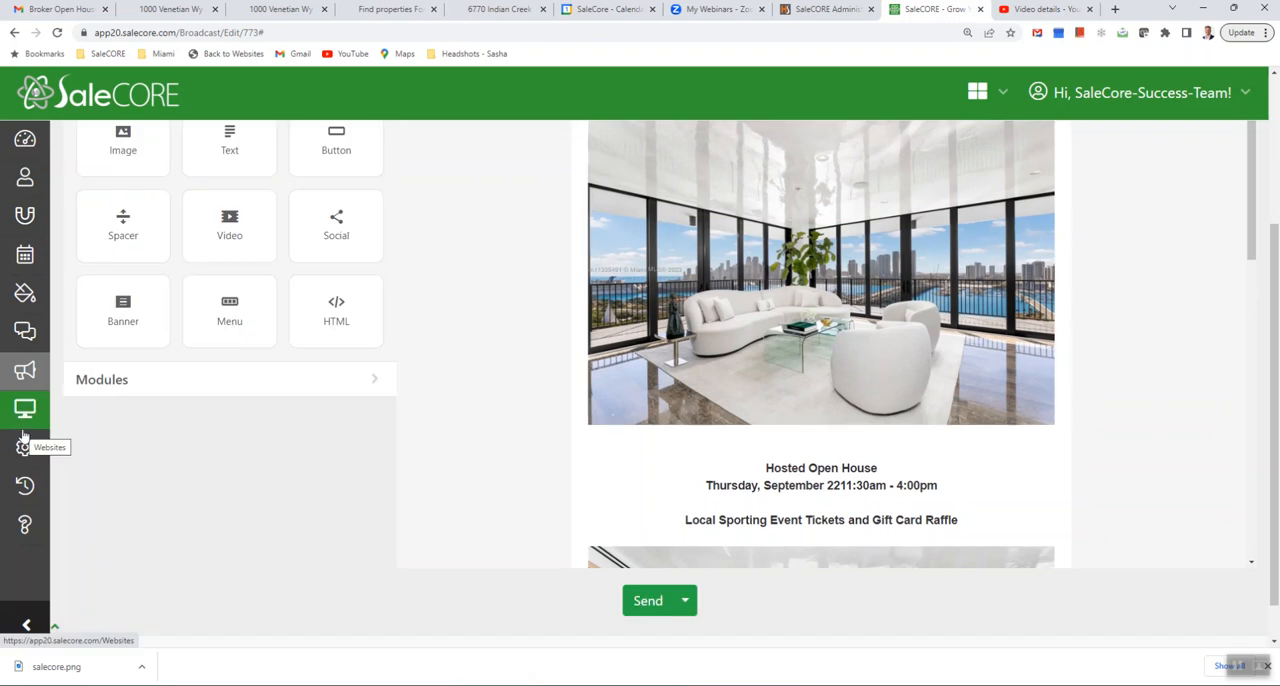
pyautogui.click(1045, 268)
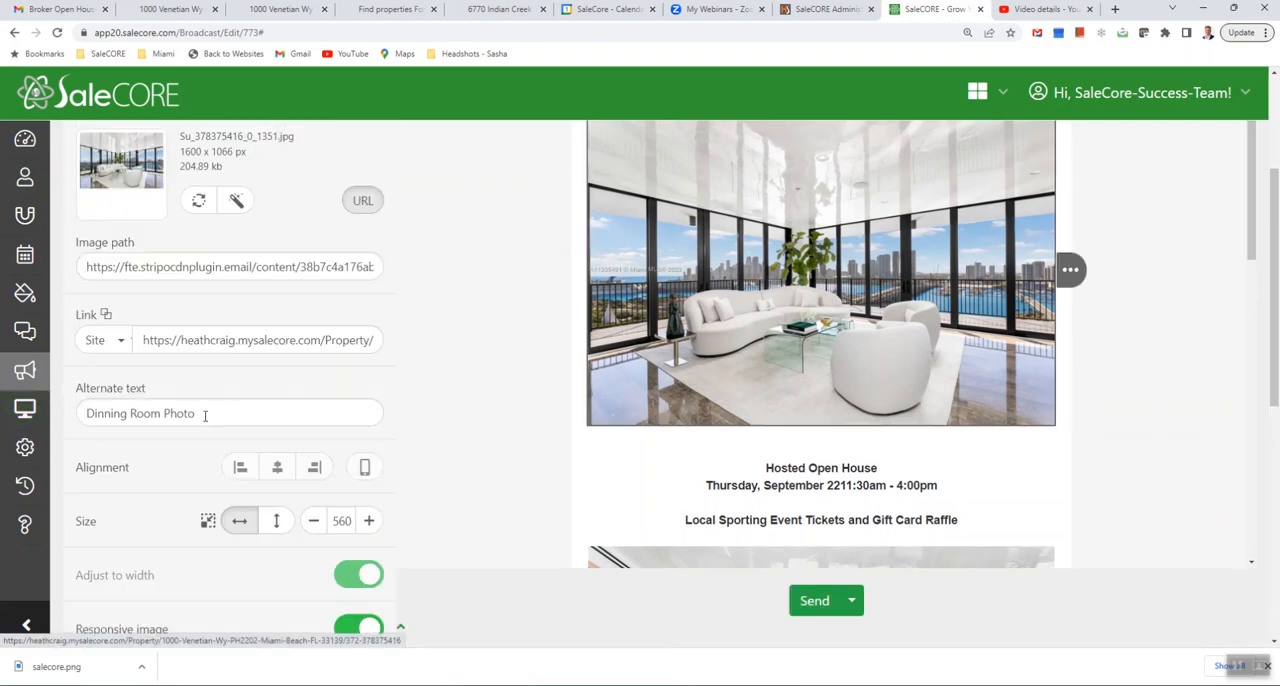
pyautogui.moveTo(127, 413); pyautogui.dragTo(90, 413)
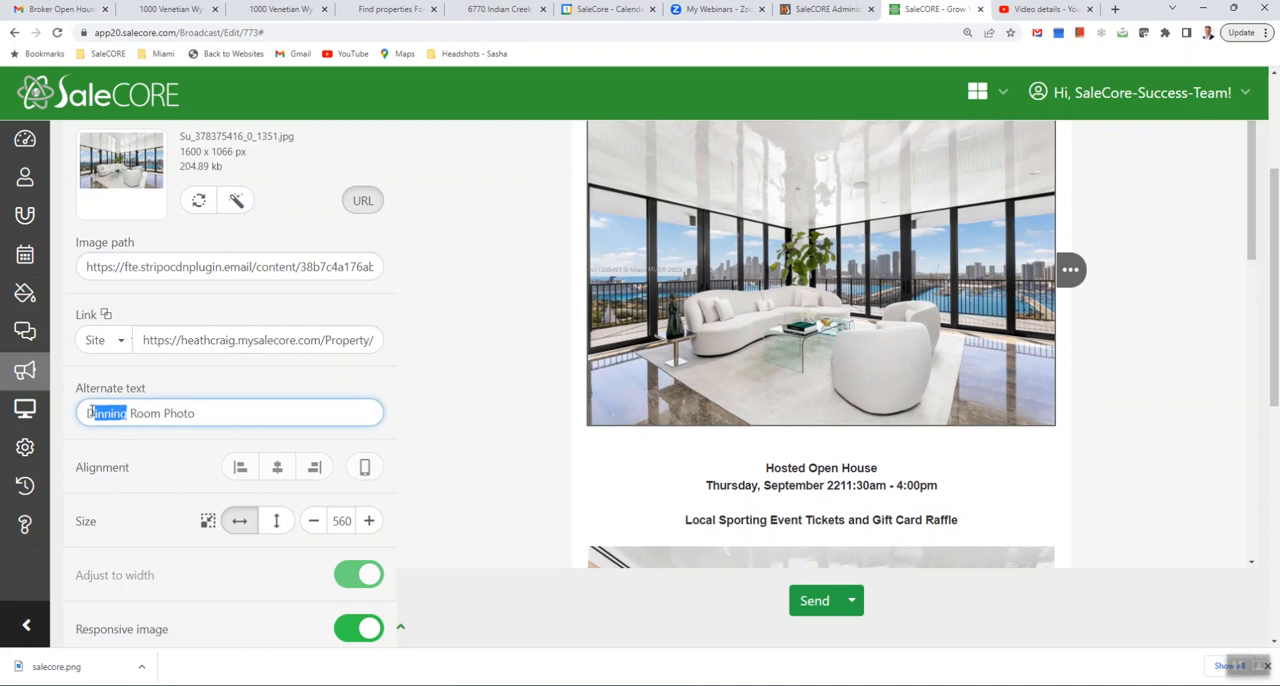
pyautogui.write('Living')
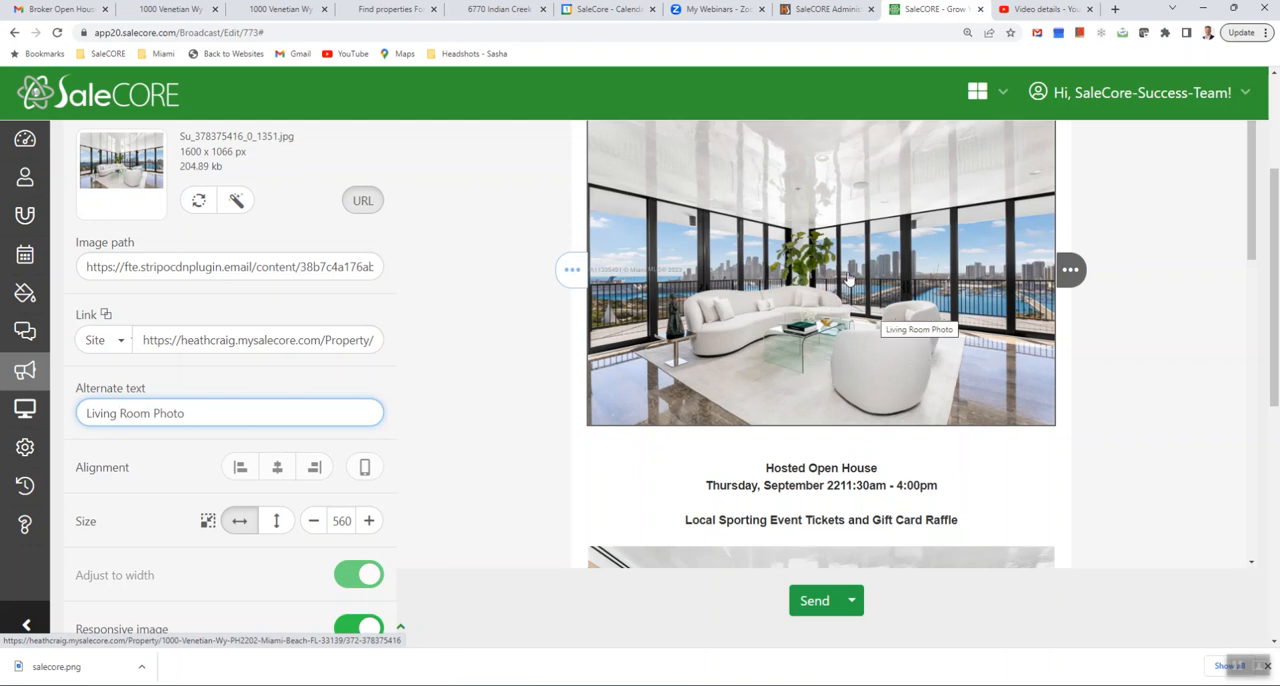
# - Insert a comma and a space between "September 22" and "11:30am" in the event text
pyautogui.scroll(-2, 848, 278)
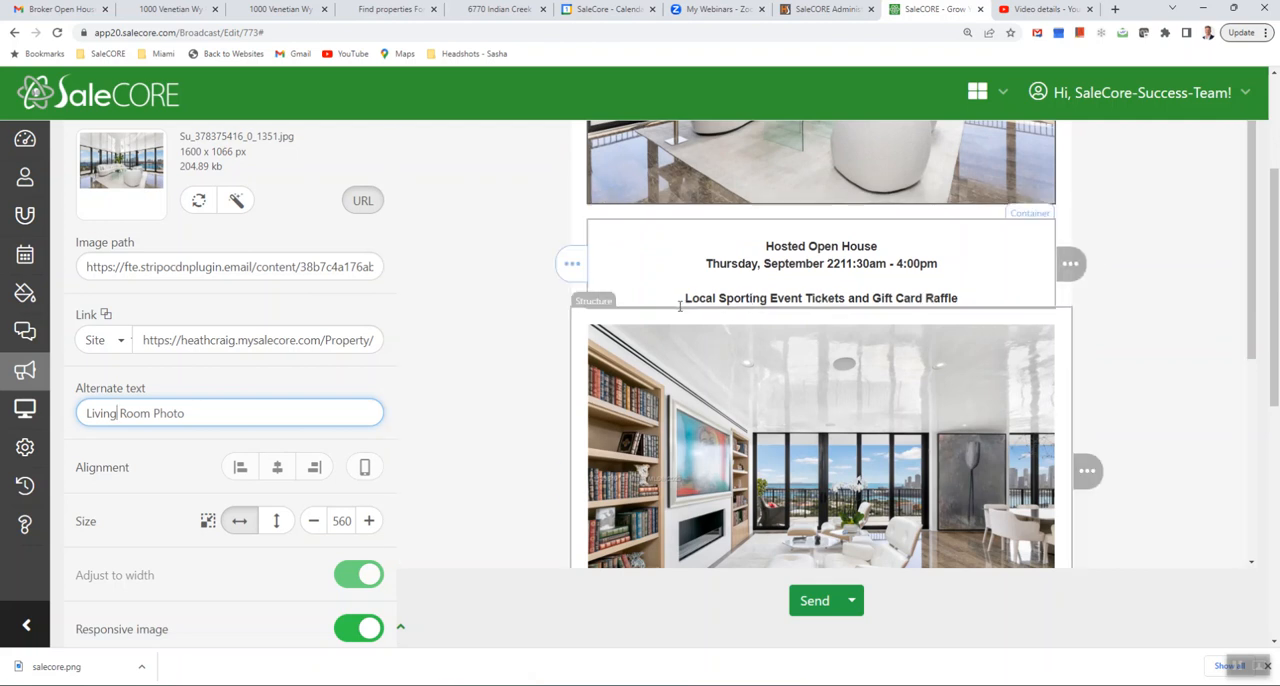
pyautogui.click(831, 264)
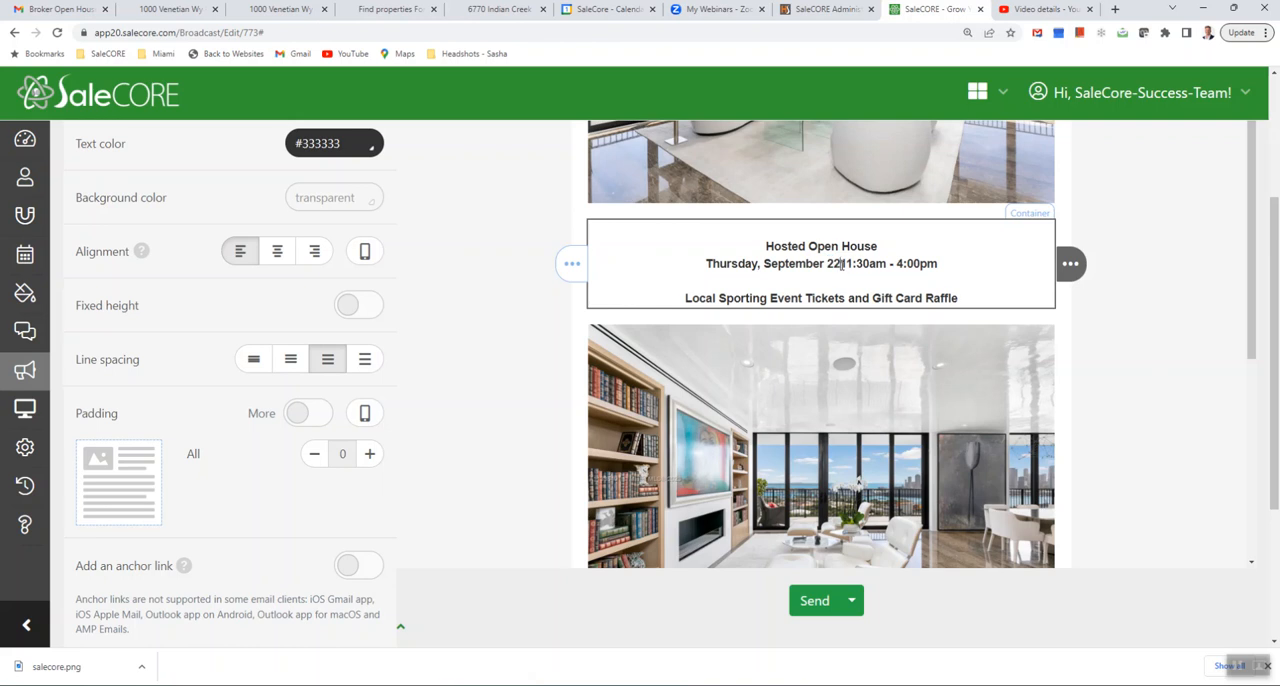
pyautogui.write(',')
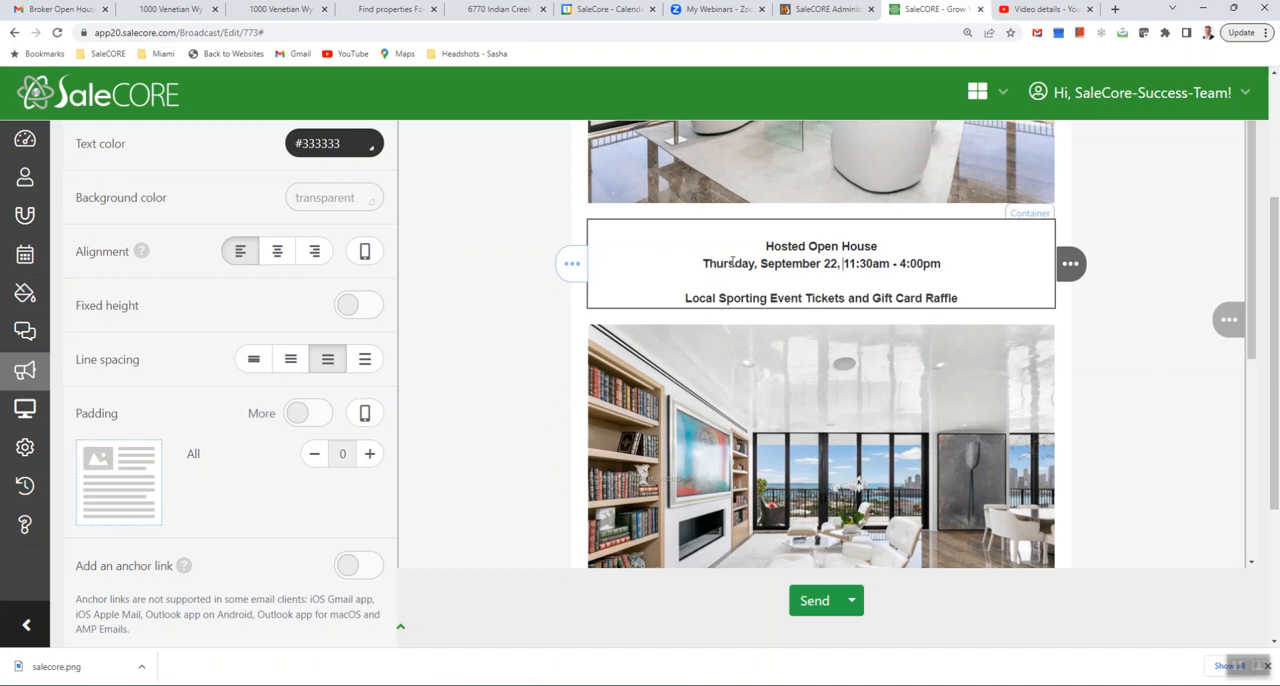
# - Switch to Gmail to review the top of the sample email, and return to the SaleCORE broadcast
pyautogui.click(56, 12)
pyautogui.scroll(2, 423, 246)
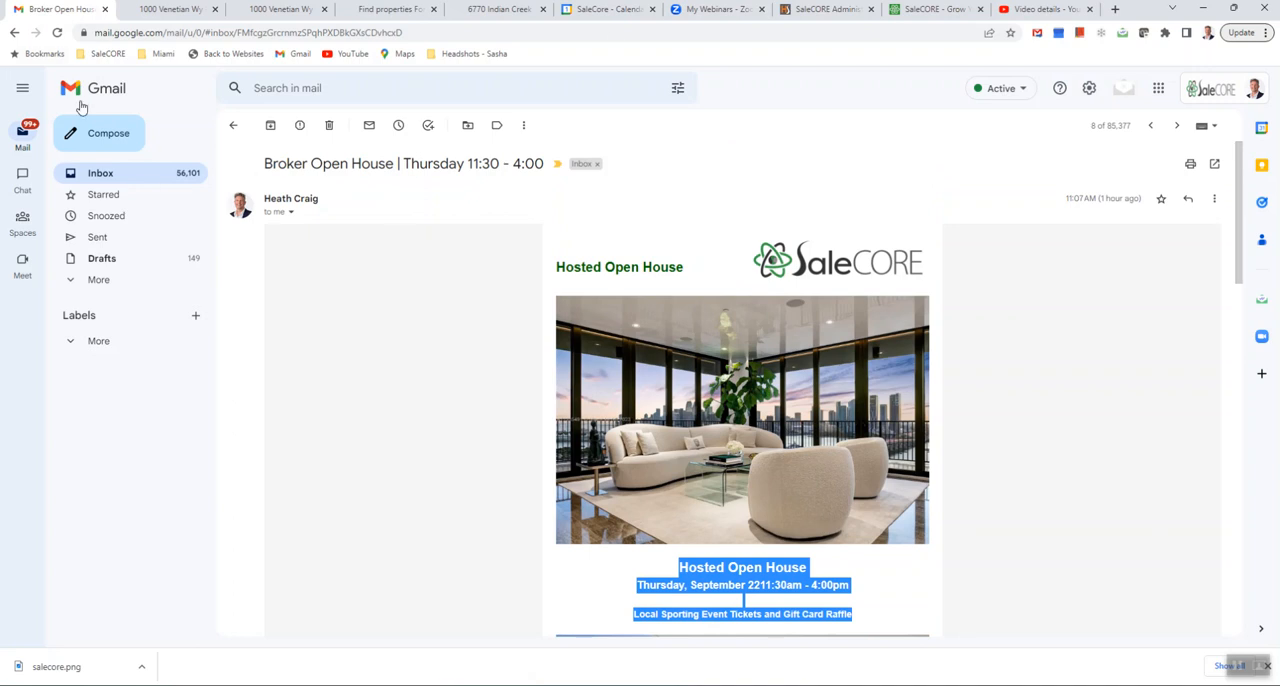
pyautogui.click(930, 9)
# - Replace the placeholder link of the photo below the event text with the copied listing address
pyautogui.scroll(-3, 885, 317)
pyautogui.click(849, 313)
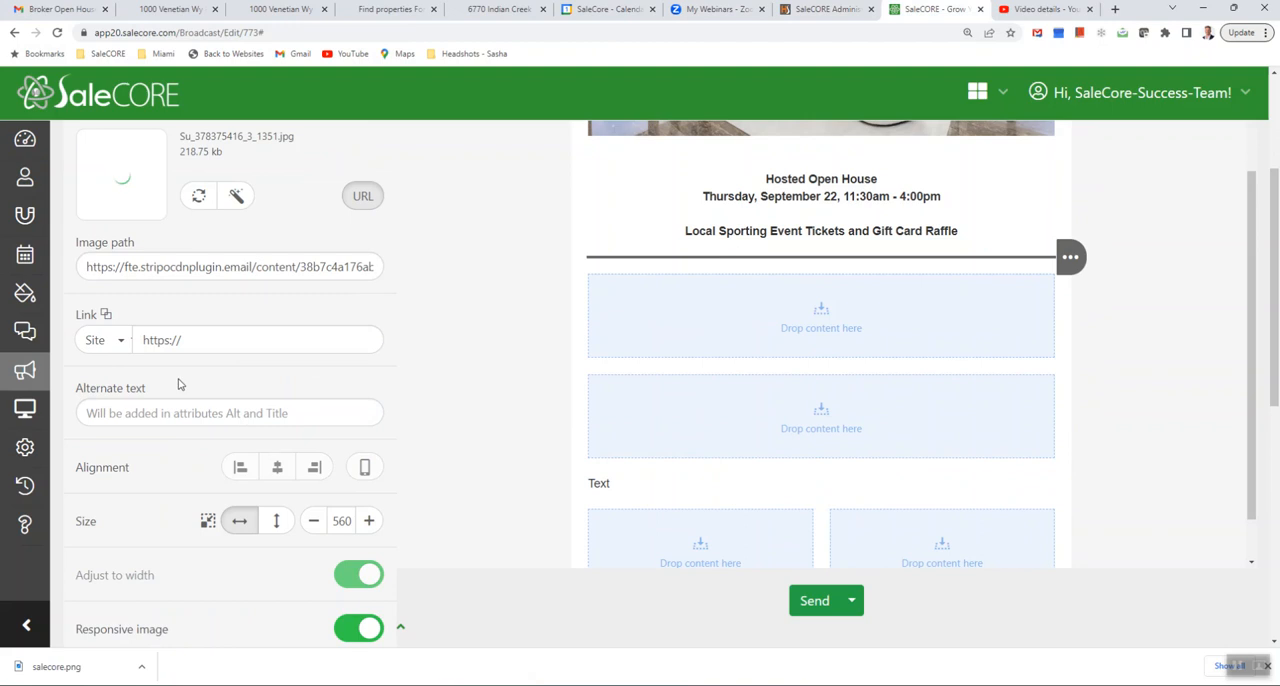
pyautogui.doubleClick(193, 343)
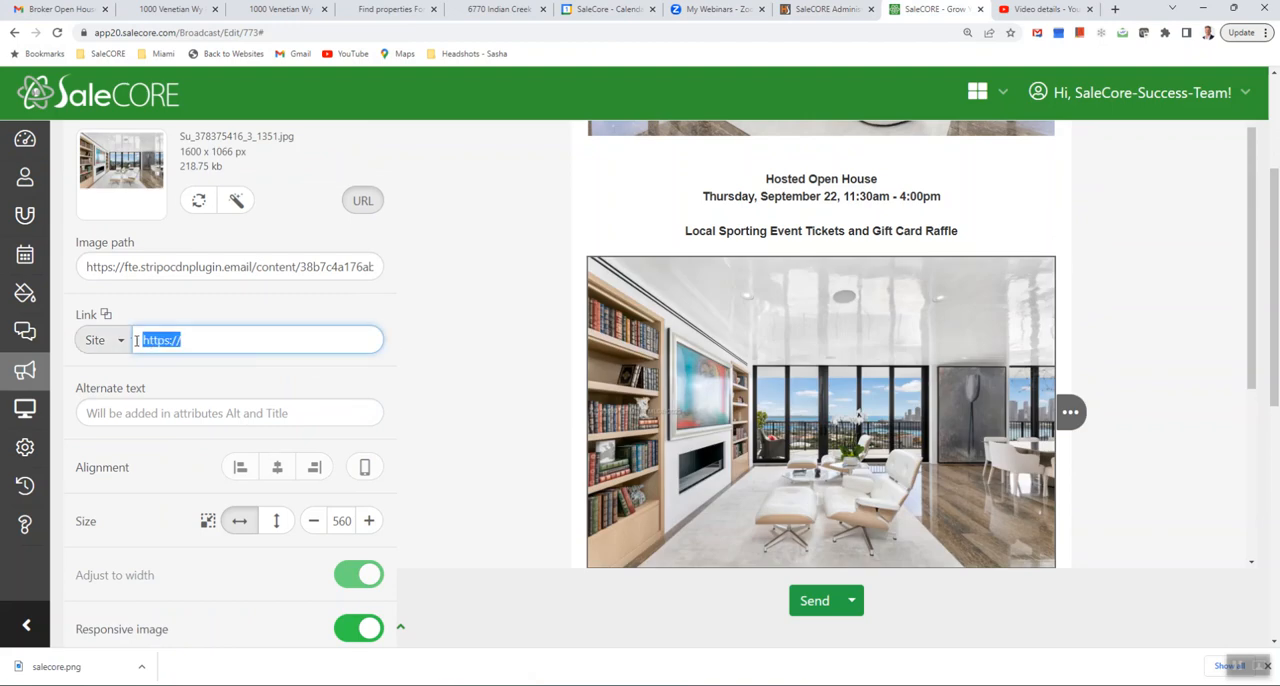
pyautogui.rightClick(178, 340)
pyautogui.click(212, 409)
pyautogui.moveTo(345, 350); pyautogui.dragTo(100, 355)
pyautogui.click(779, 440)
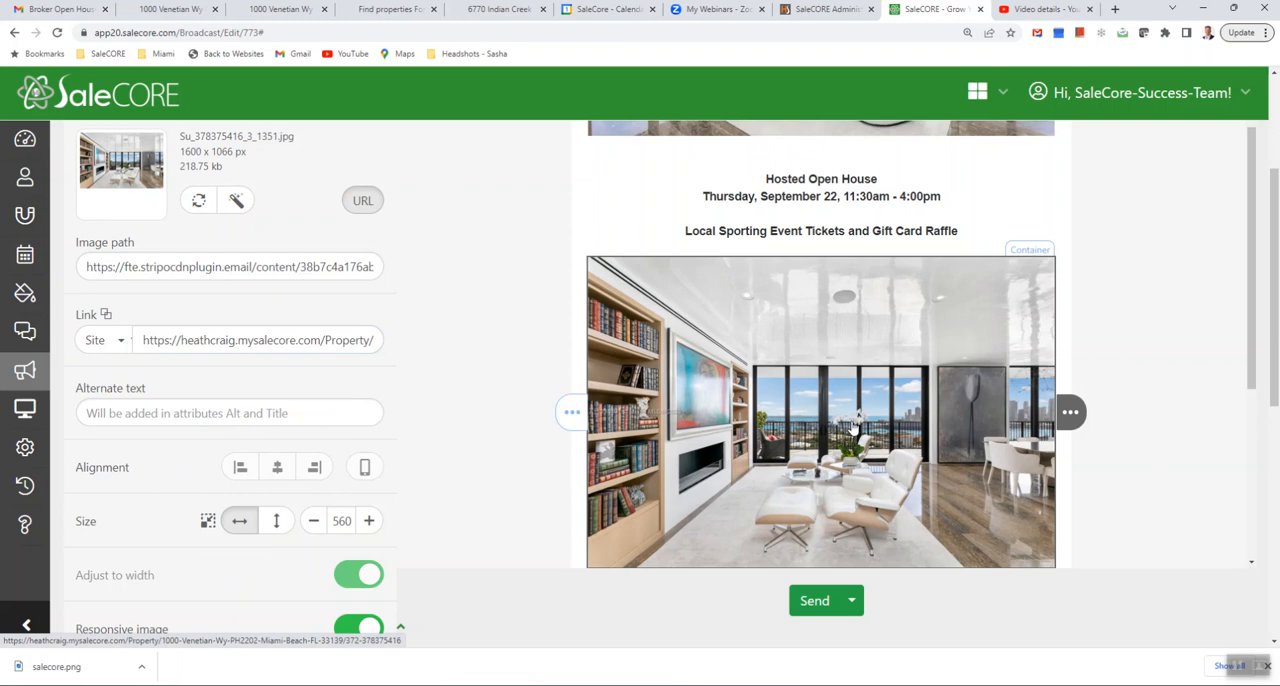
# - Set the alternate text of the photo below the event text to "Fireplace and TV Room"
pyautogui.scroll(-3, 853, 425)
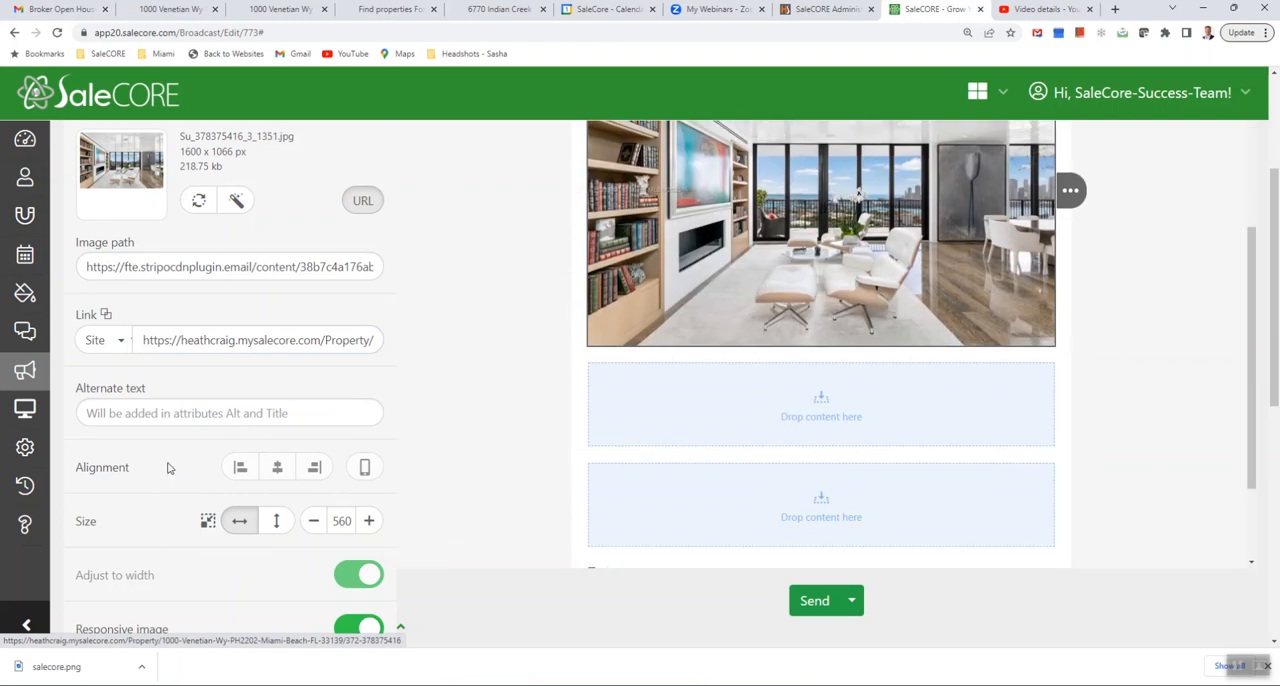
pyautogui.click(193, 413)
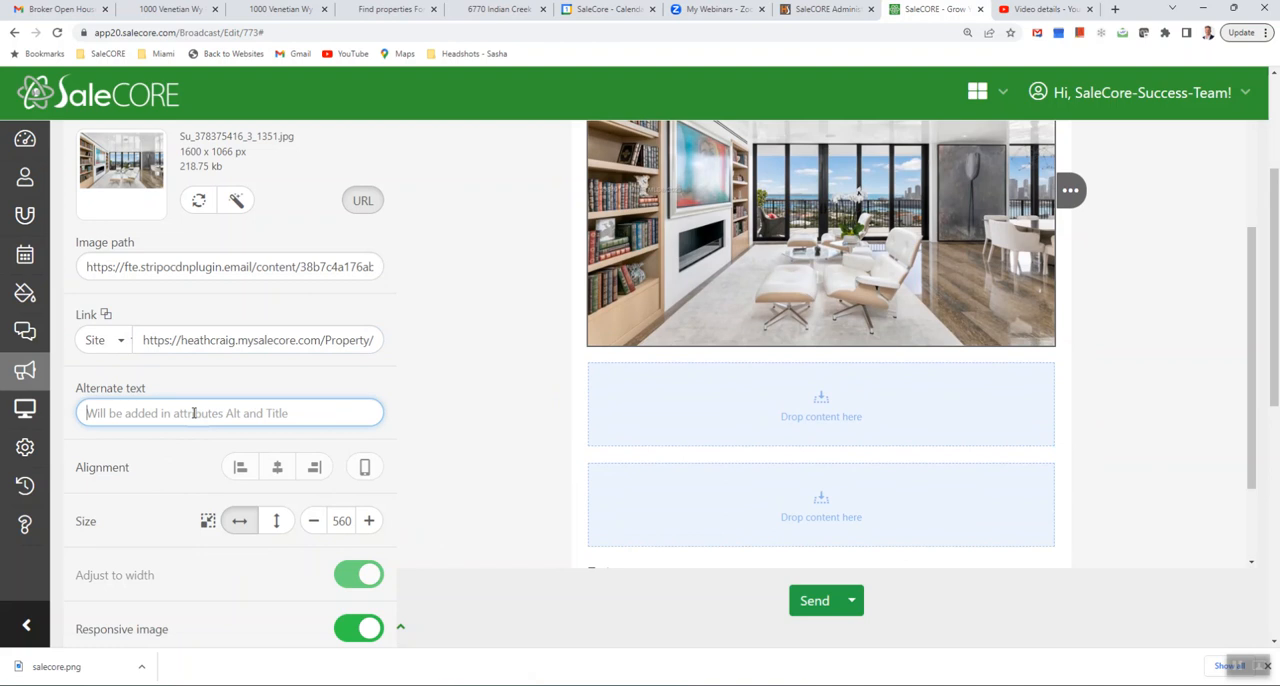
pyautogui.write('F')
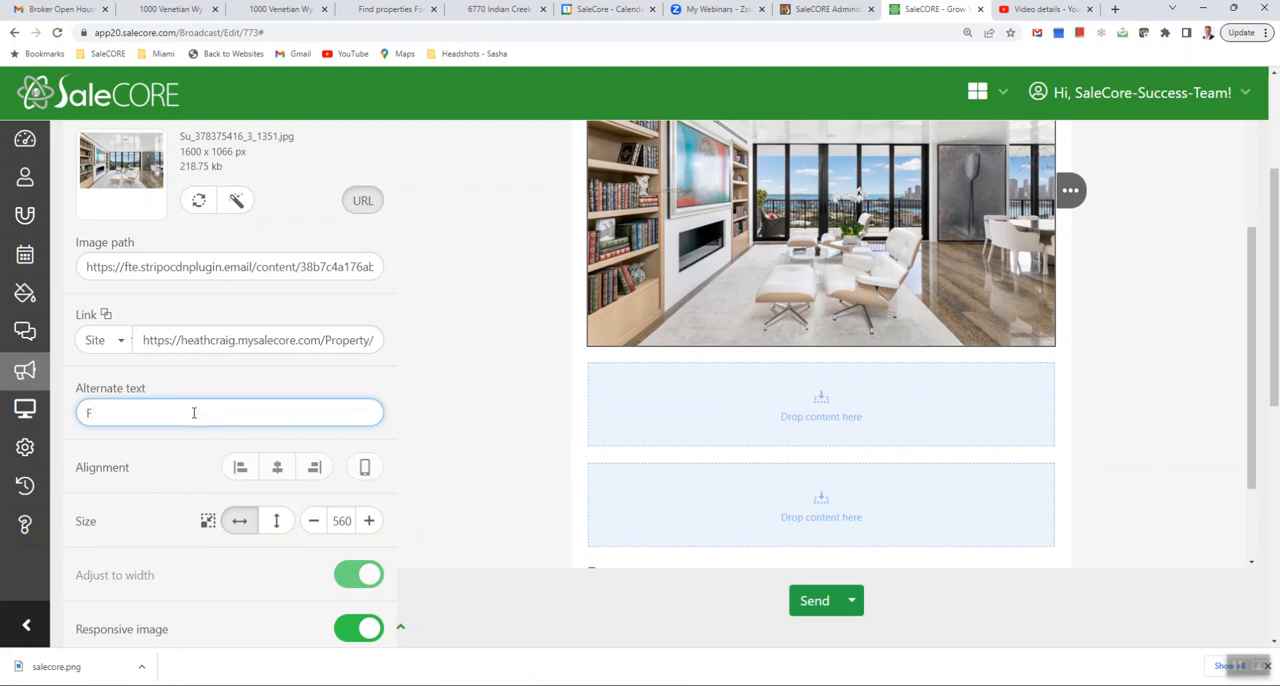
pyautogui.write('ireplace Roo')
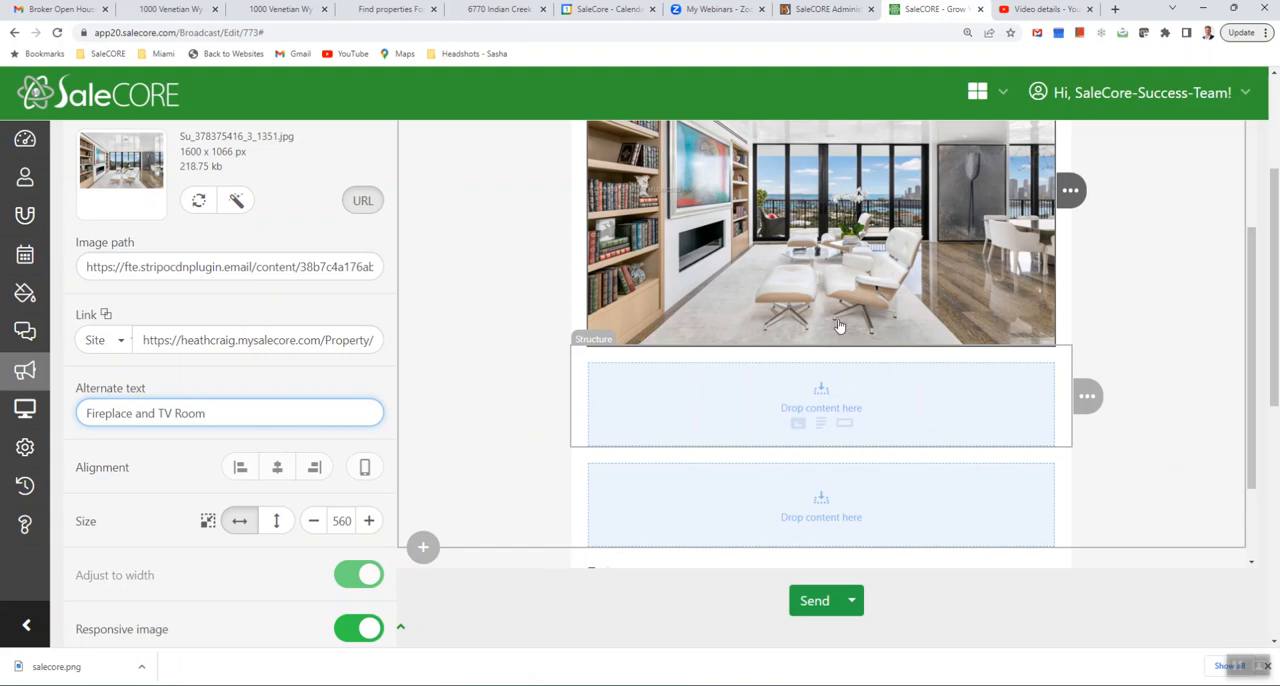
# - Replace the placeholder text above the two-column structure with the user signature merge tag
pyautogui.scroll(2, 904, 365)
pyautogui.scroll(8, 921, 272)
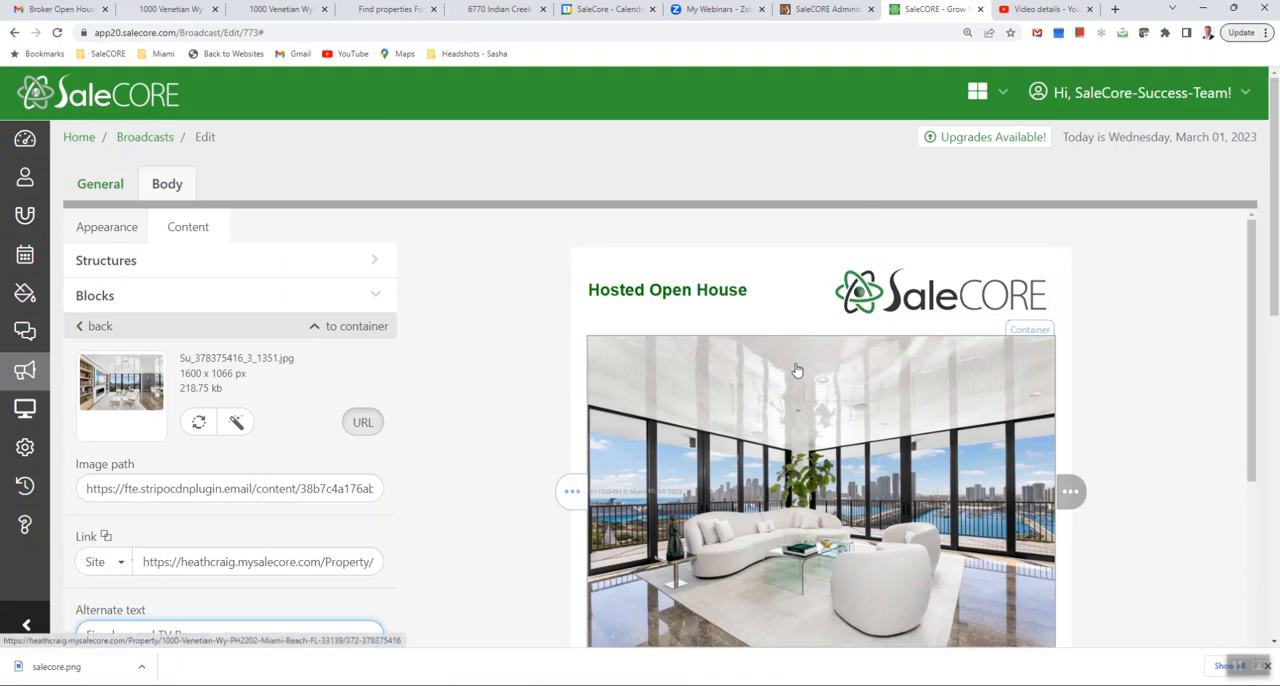
pyautogui.scroll(-10, 800, 468)
pyautogui.scroll(-5, 800, 468)
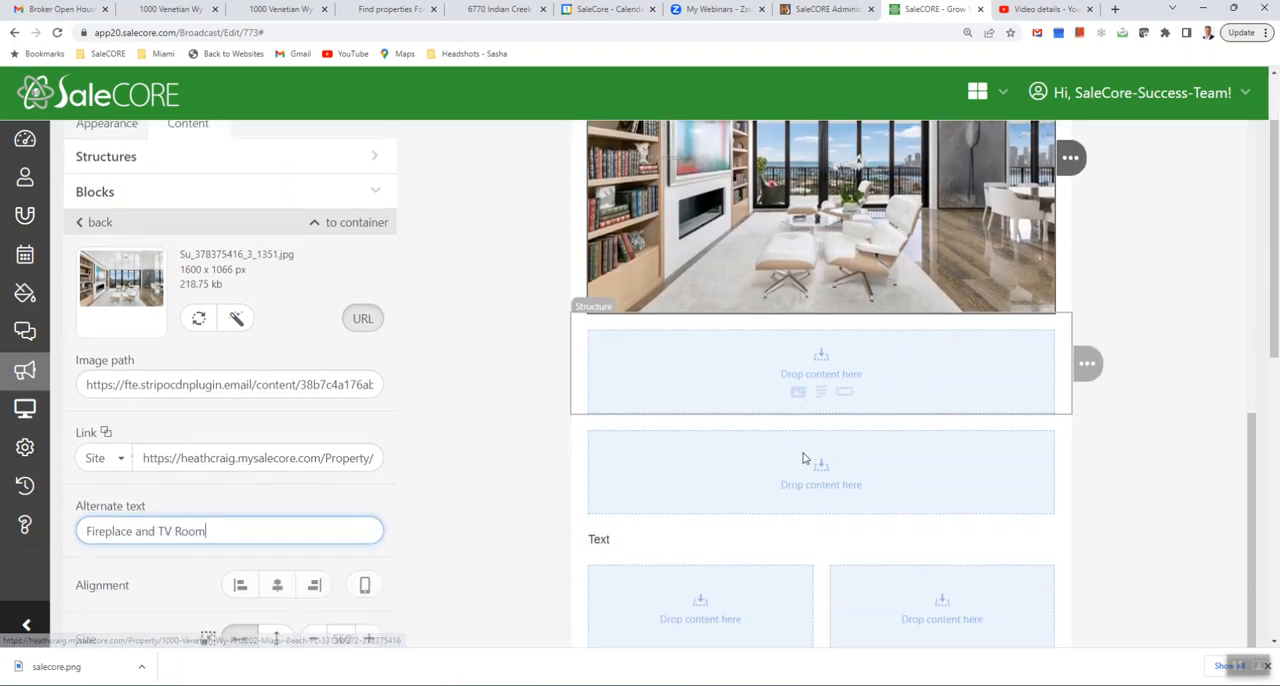
pyautogui.scroll(2, 811, 423)
pyautogui.scroll(-1, 811, 414)
pyautogui.scroll(-1, 771, 390)
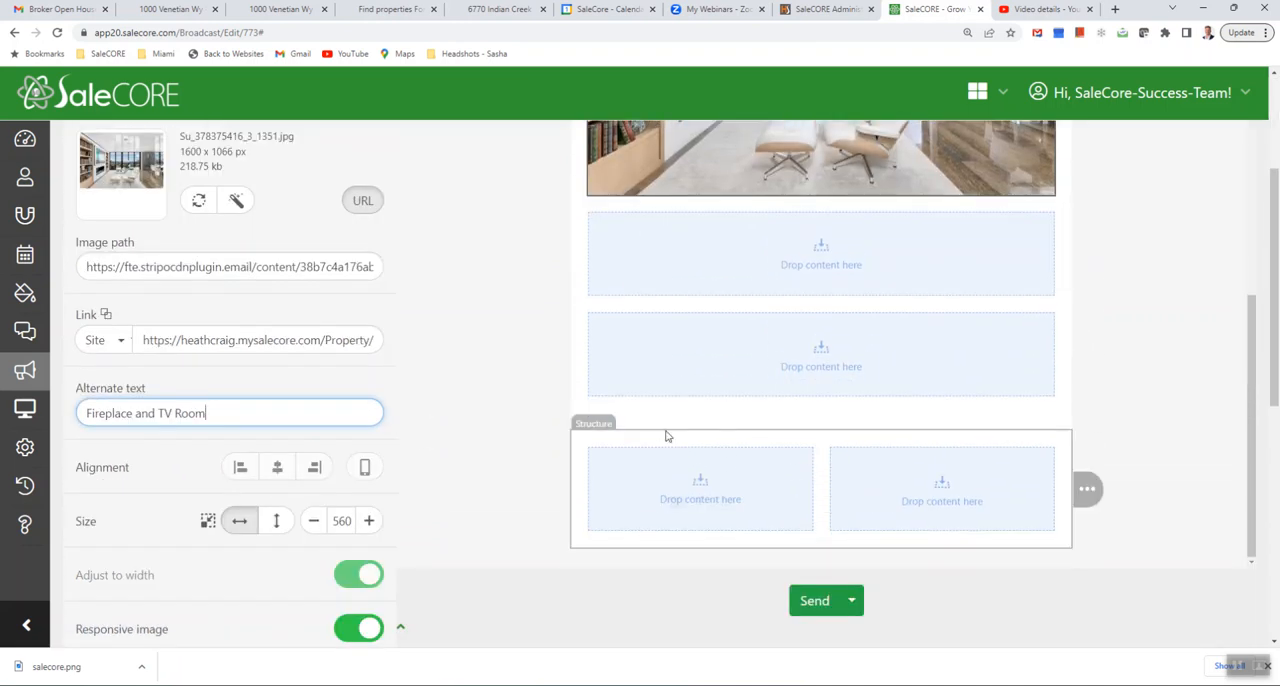
pyautogui.click(631, 425)
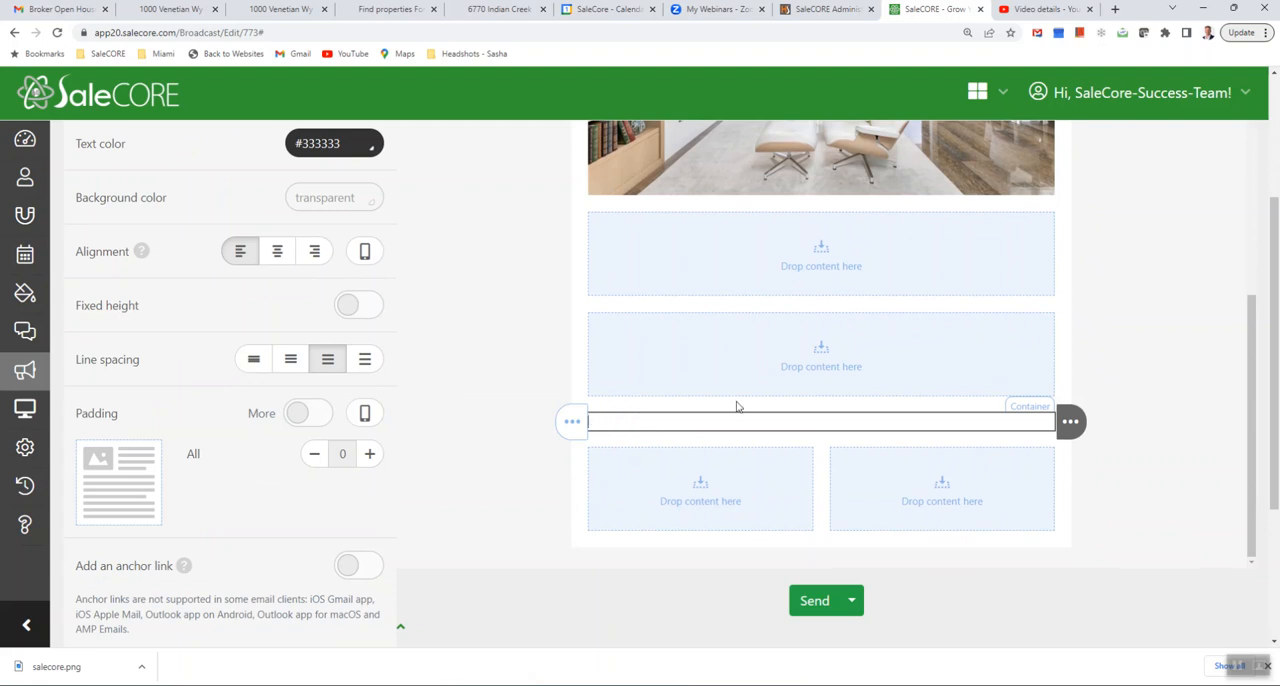
pyautogui.scroll(6, 987, 315)
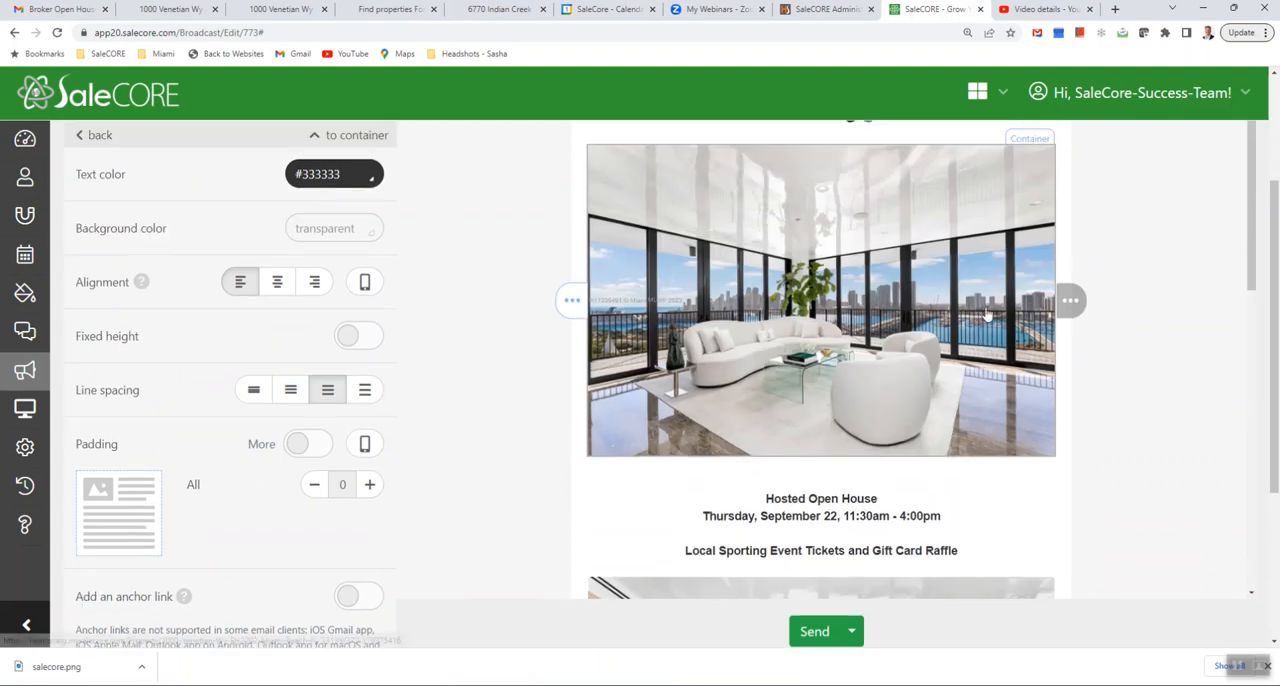
pyautogui.scroll(4, 987, 315)
pyautogui.click(1104, 228)
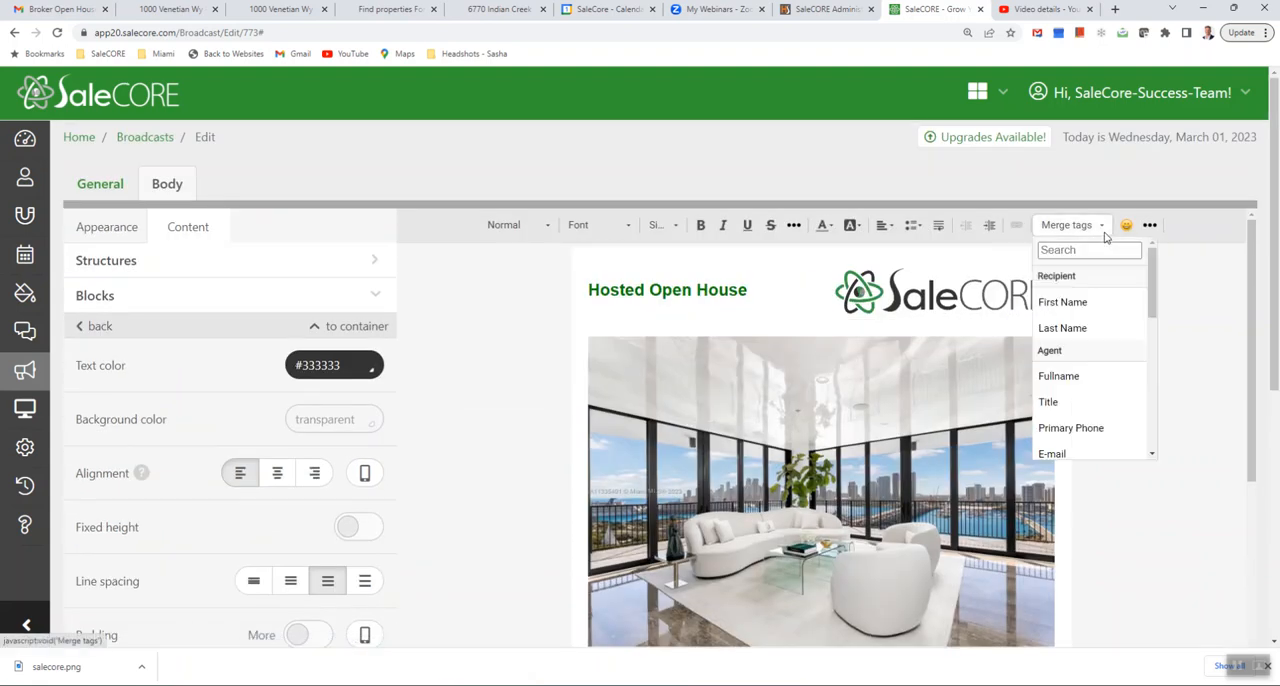
pyautogui.scroll(-1, 1098, 325)
pyautogui.scroll(-1, 1099, 325)
pyautogui.click(1089, 286)
# - Insert the image Su_378375416_9_1351 into the empty structure directly below the fireplace photo
pyautogui.scroll(-1, 860, 480)
pyautogui.scroll(-6, 860, 480)
pyautogui.scroll(-1, 505, 559)
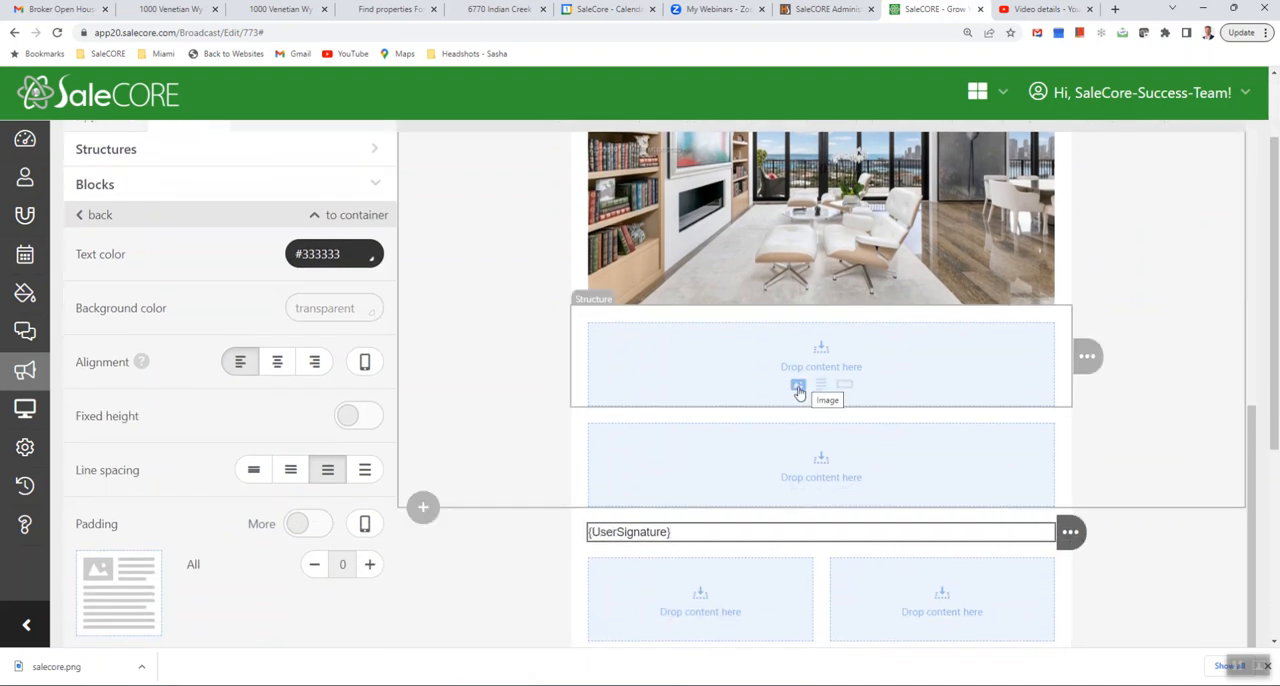
pyautogui.click(797, 388)
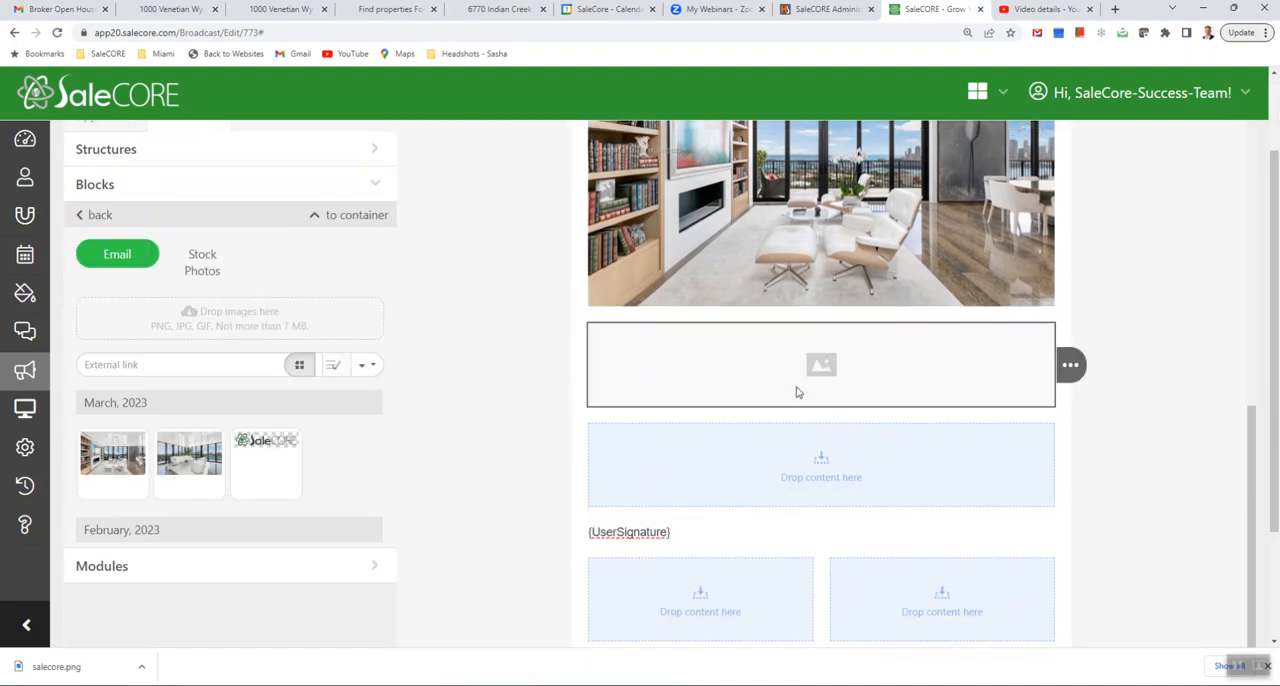
pyautogui.click(220, 335)
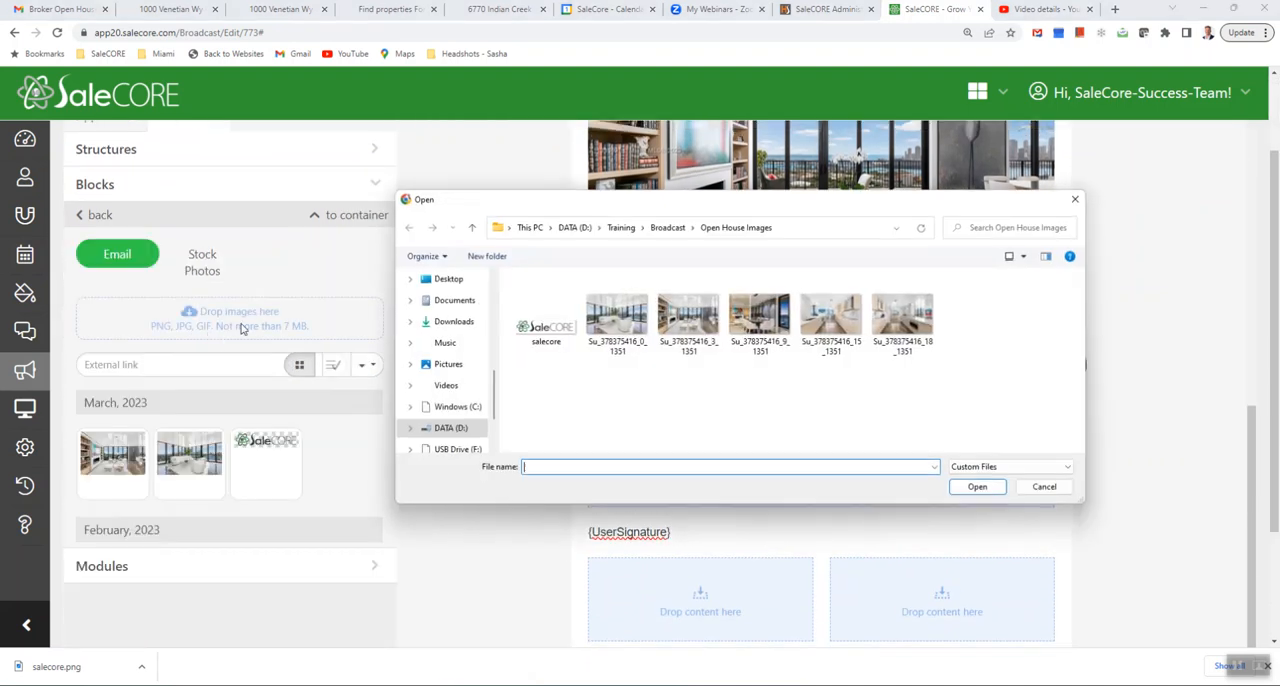
pyautogui.doubleClick(767, 330)
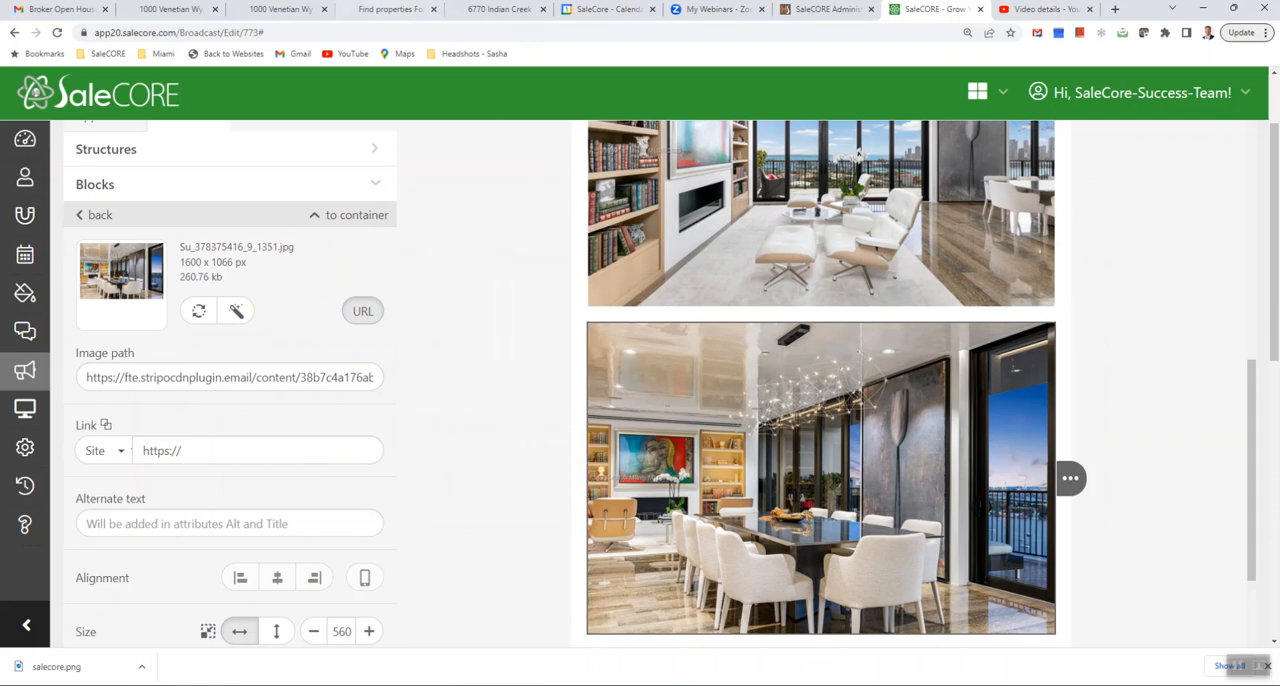
pyautogui.click(180, 9)
pyautogui.click(343, 37)
pyautogui.rightClick(345, 33)
pyautogui.click(397, 106)
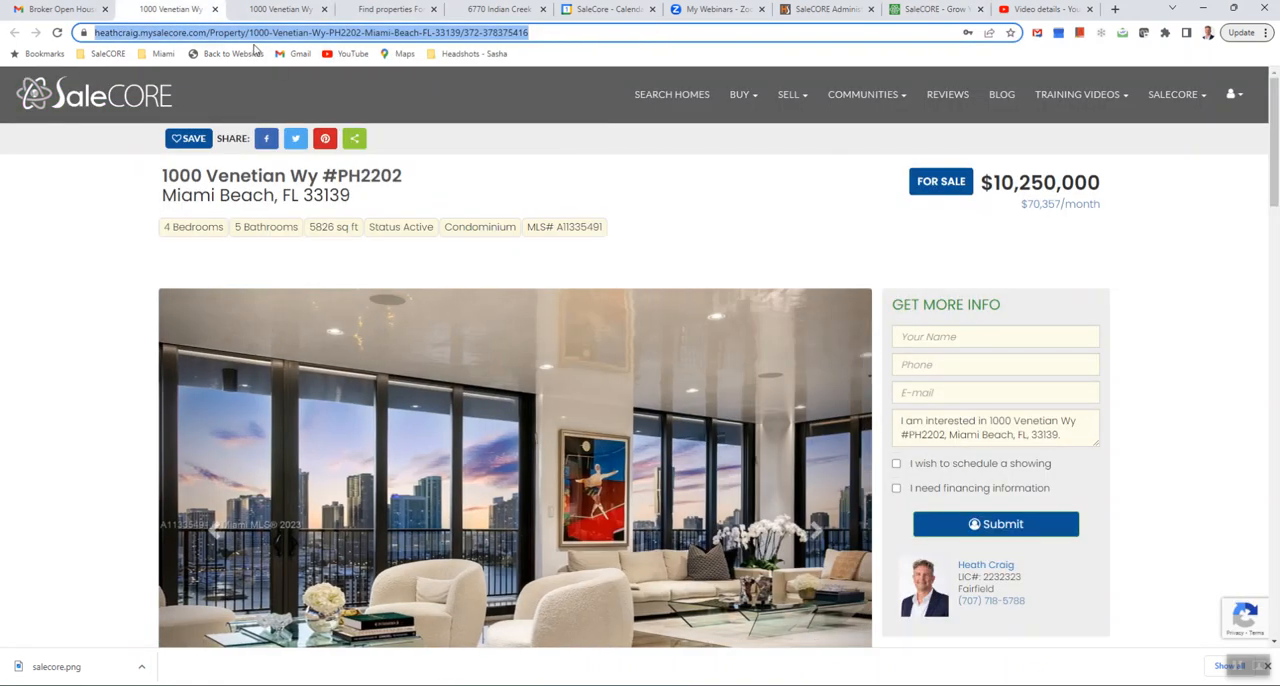
pyautogui.click(930, 9)
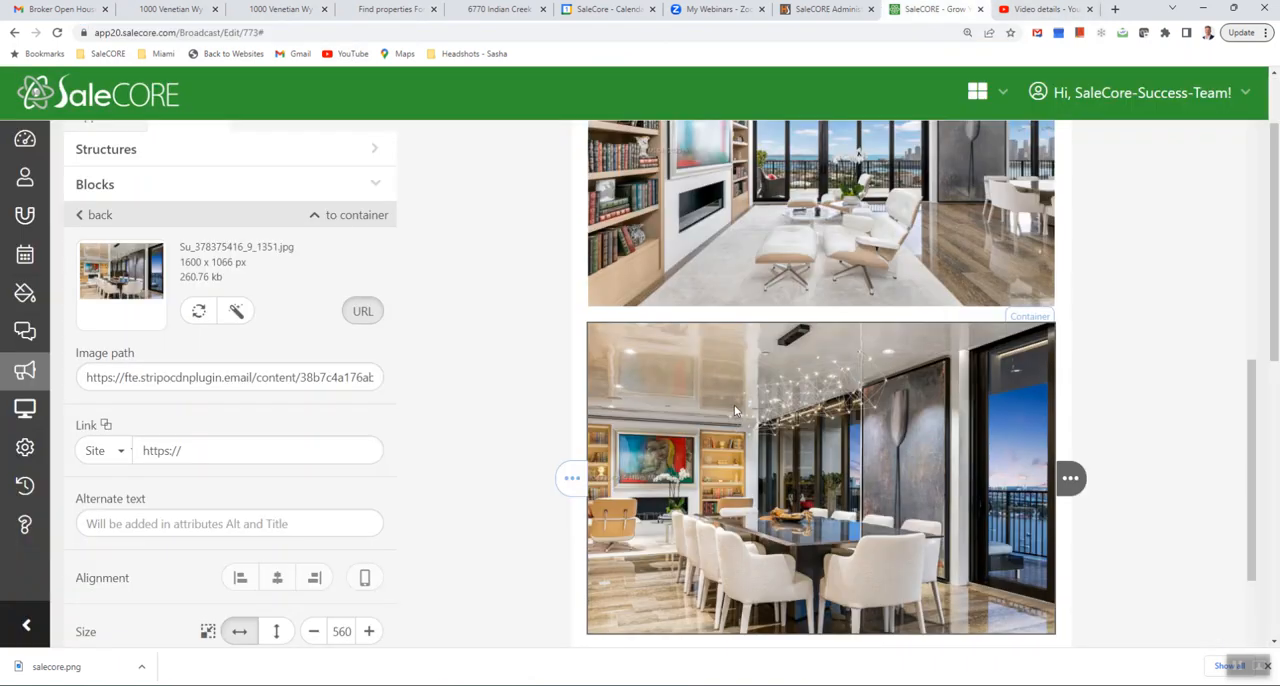
pyautogui.tripleClick(160, 450)
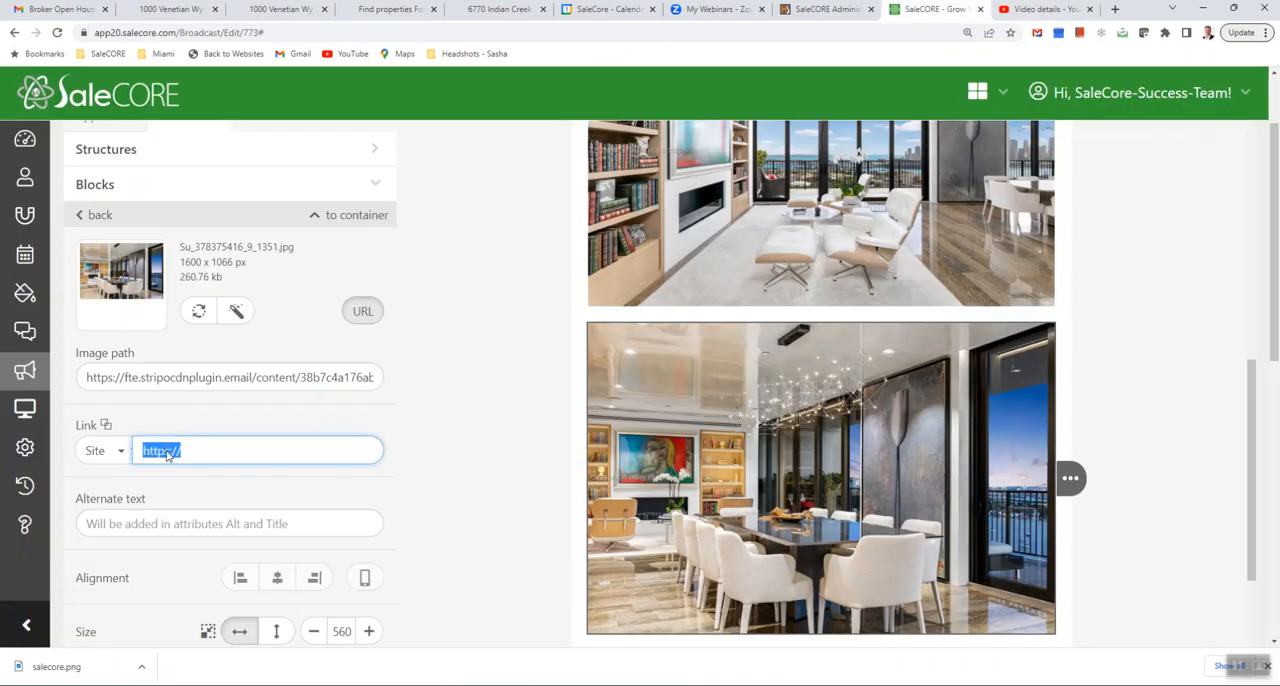
pyautogui.rightClick(166, 450)
pyautogui.click(236, 304)
# - Save the open house broadcast as a draft
pyautogui.scroll(-5, 931, 463)
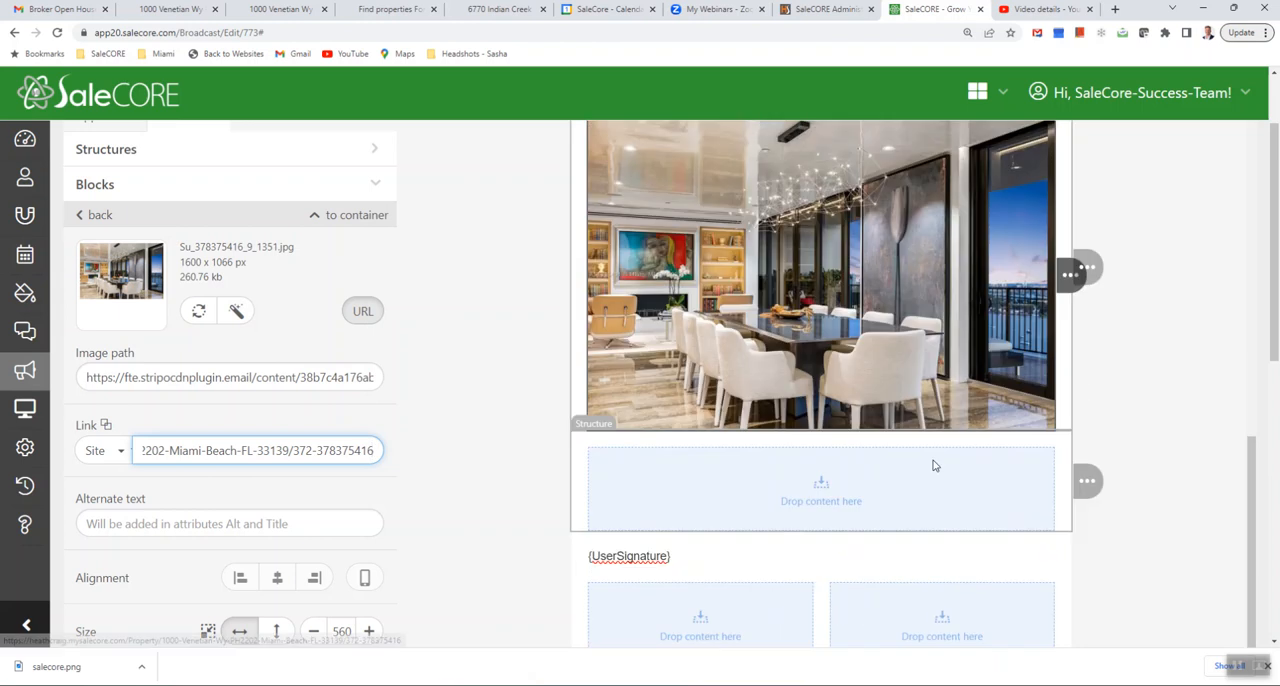
pyautogui.click(851, 600)
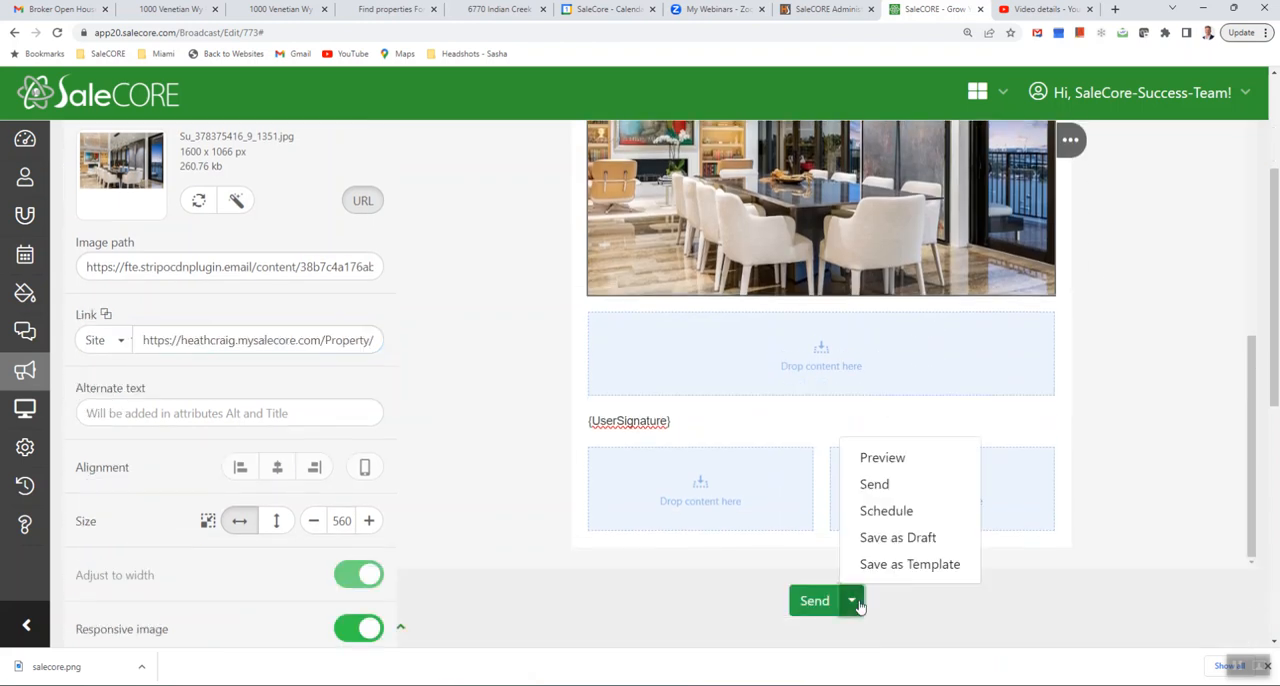
pyautogui.click(877, 545)
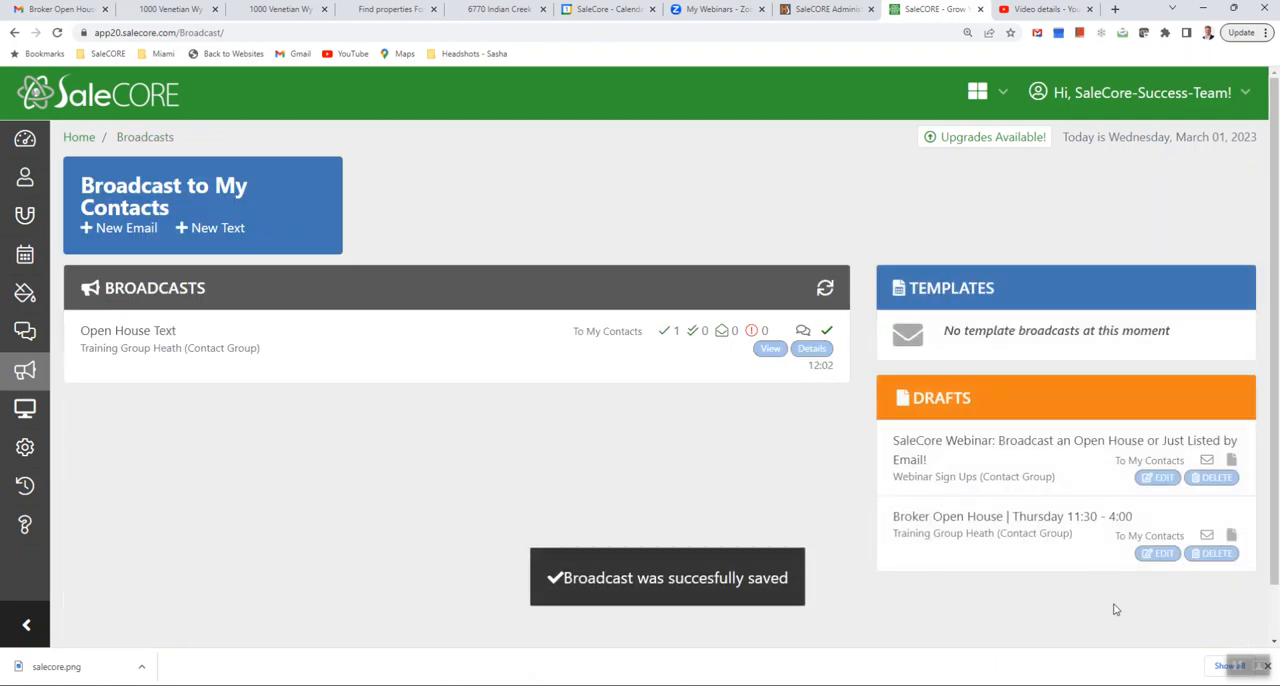
# - Reopen the draft "Broker Open House | Thursday 11:30 - 4:00" for editing and review its body layout
pyautogui.click(1158, 553)
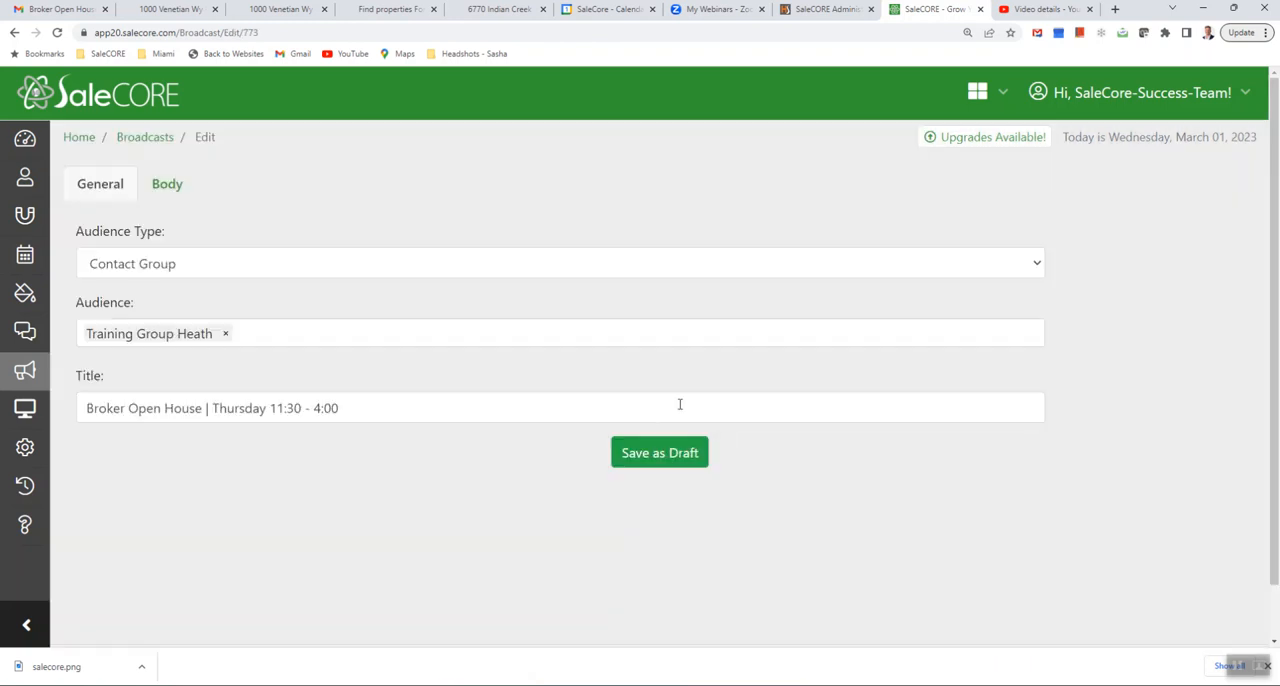
pyautogui.click(172, 196)
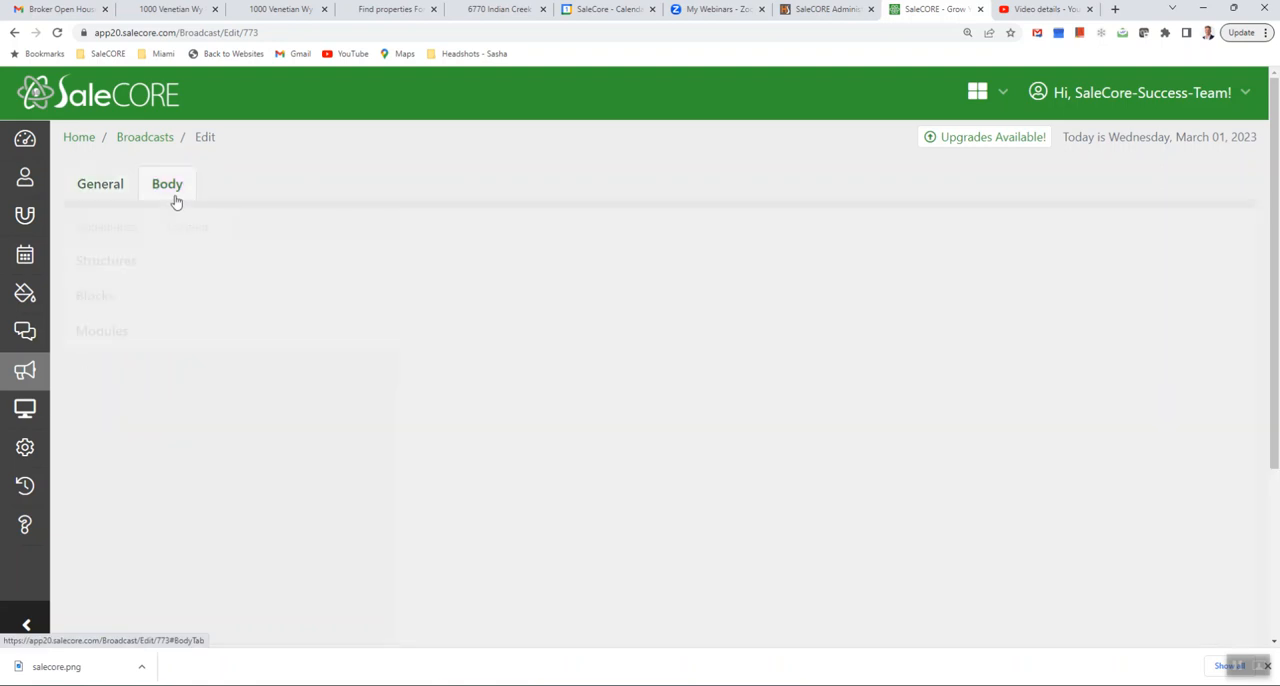
pyautogui.scroll(-5, 955, 470)
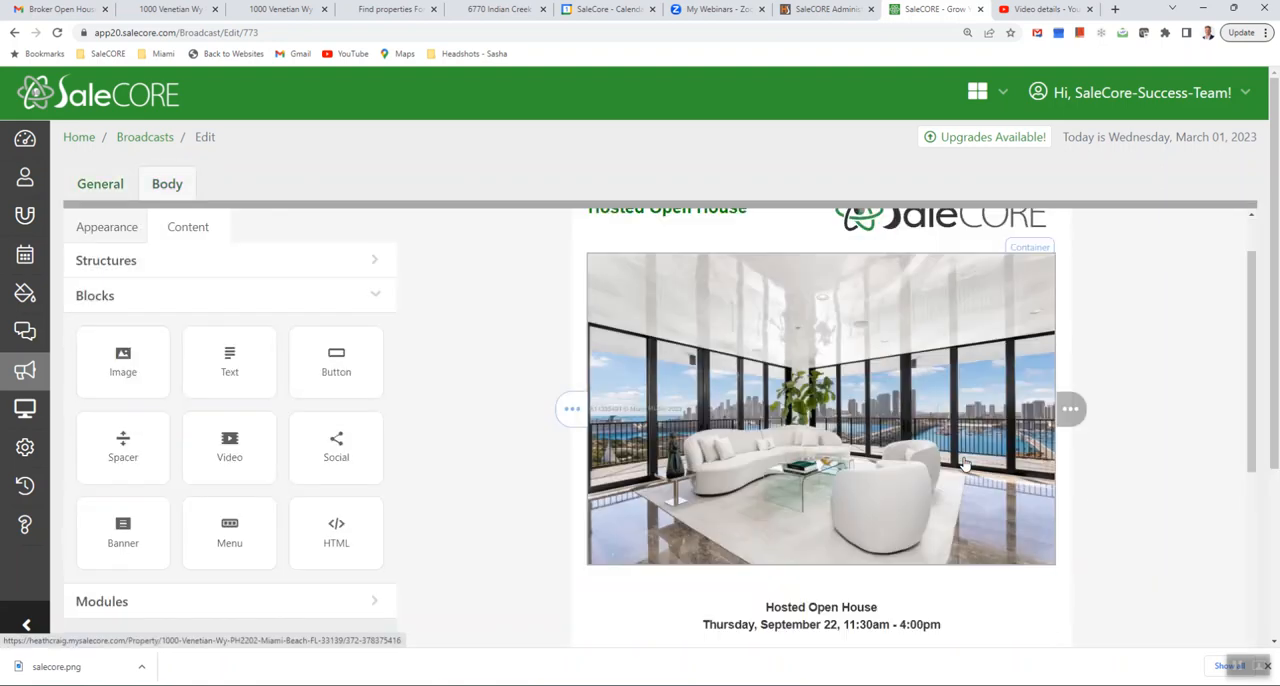
pyautogui.scroll(-6, 960, 467)
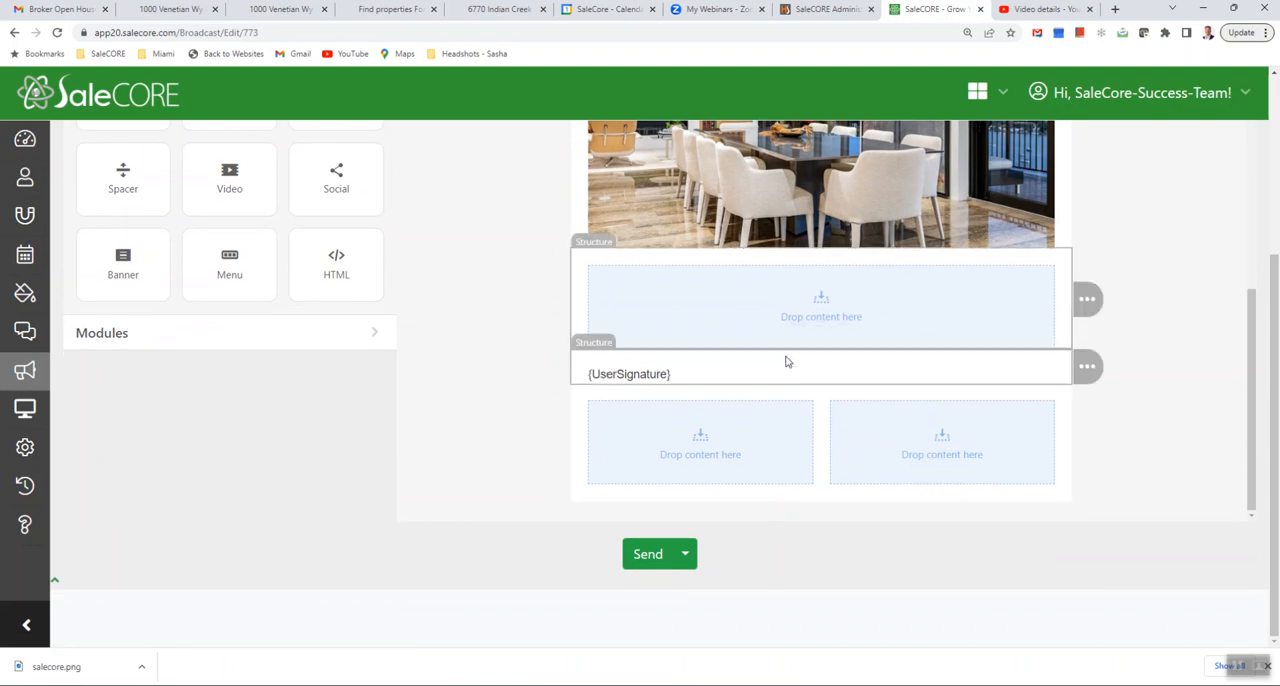
pyautogui.scroll(5, 789, 360)
pyautogui.scroll(8, 910, 258)
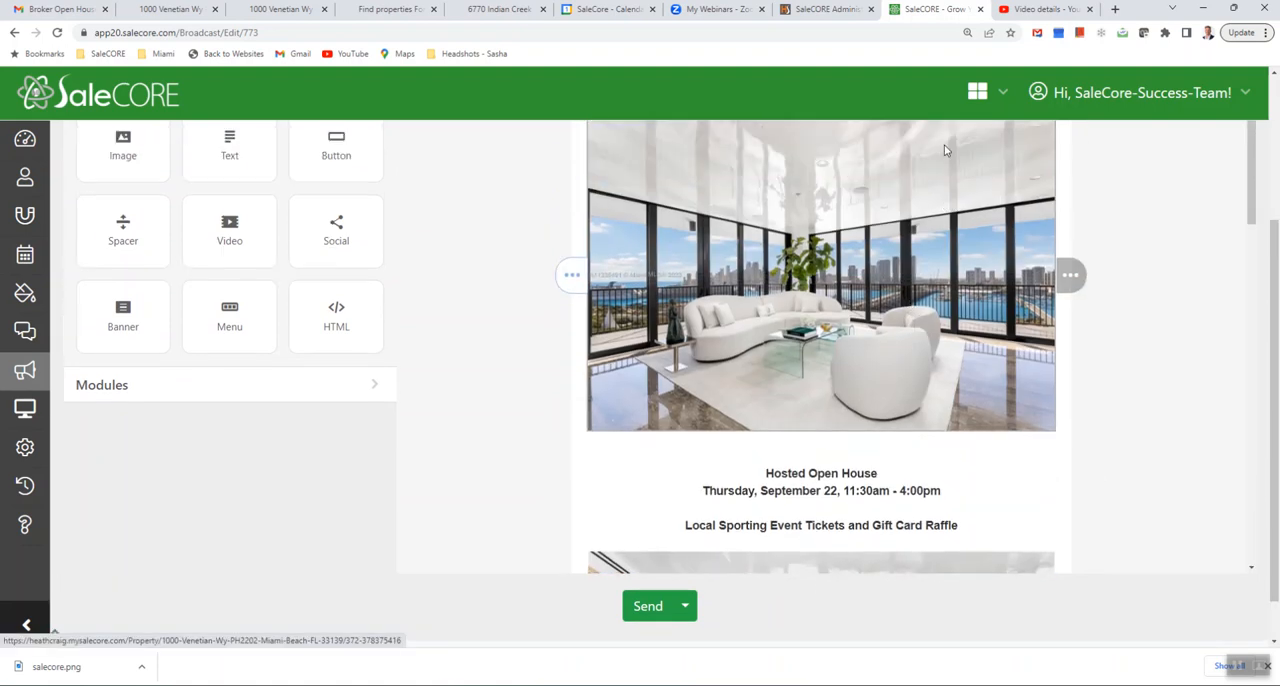
# - Preview the broadcast down to the signature and send a test of it to the agent's e-mail address
pyautogui.scroll(-6, 820, 309)
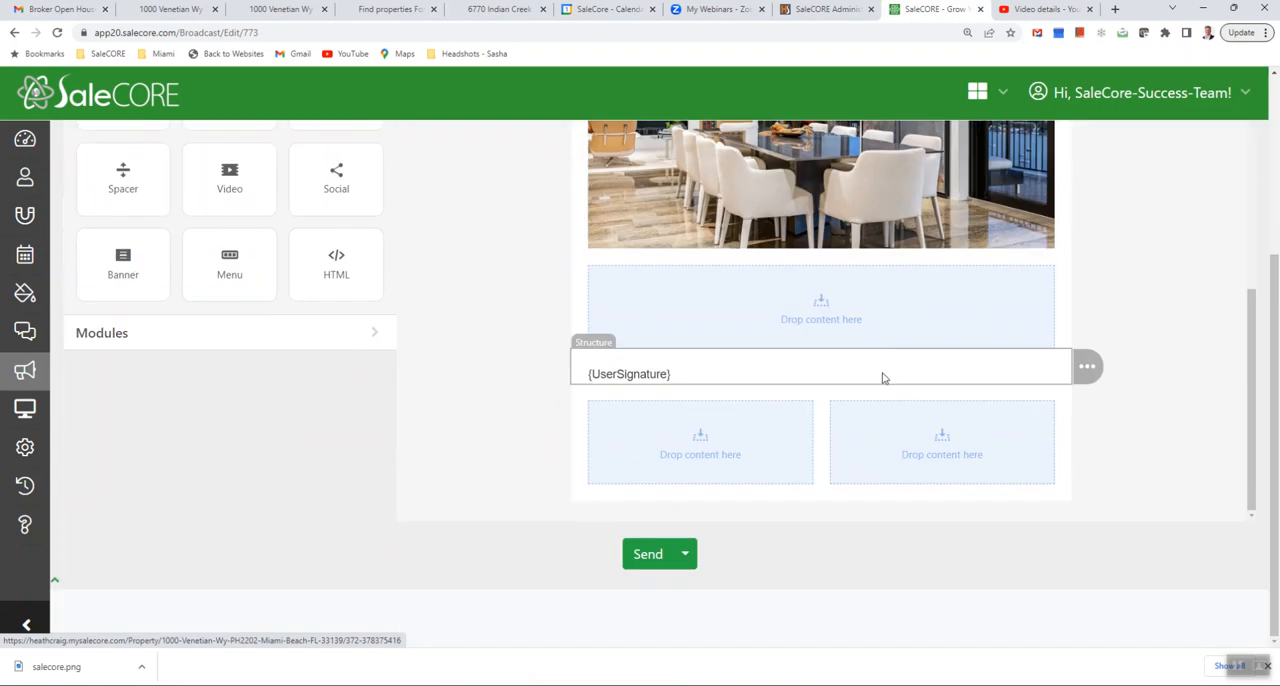
pyautogui.click(685, 555)
pyautogui.click(729, 415)
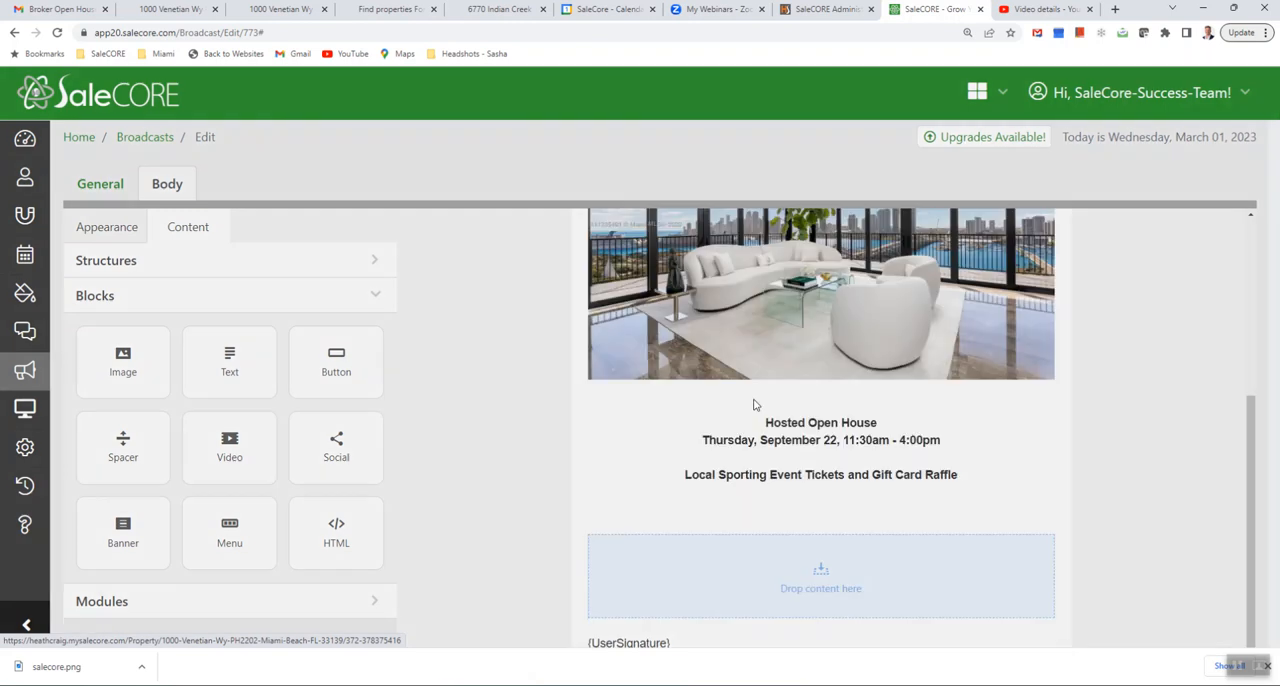
pyautogui.scroll(-12, 572, 342)
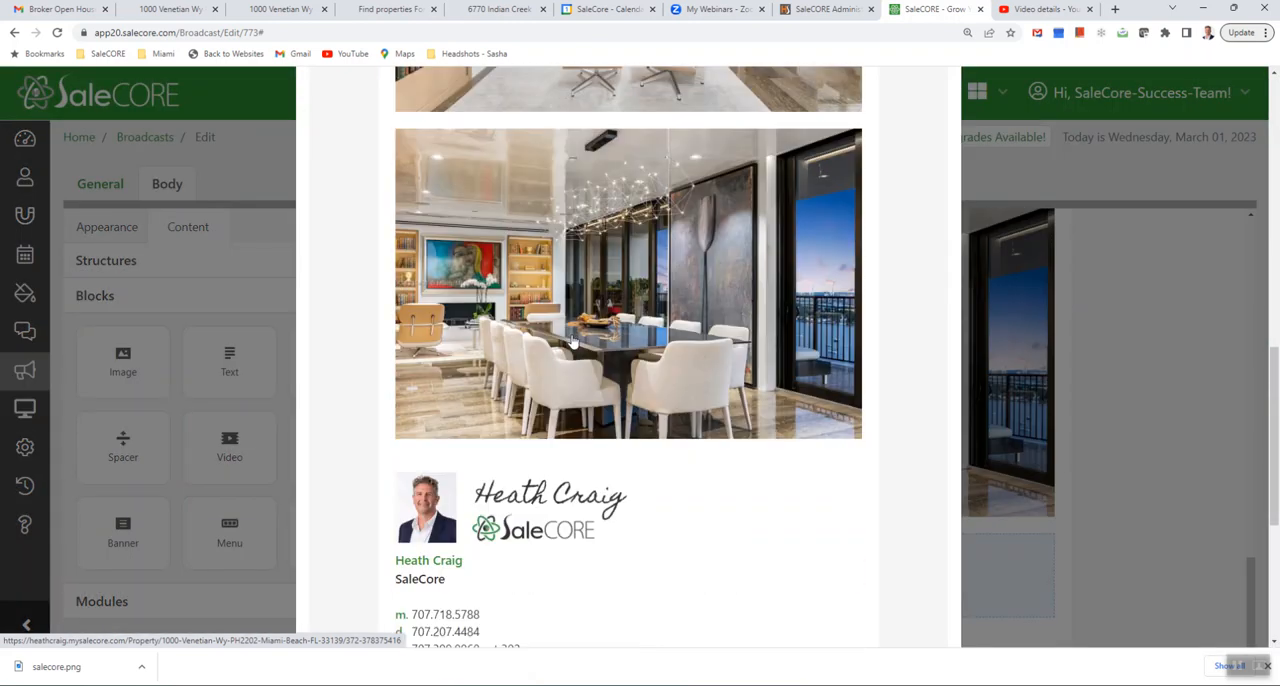
pyautogui.click(448, 478)
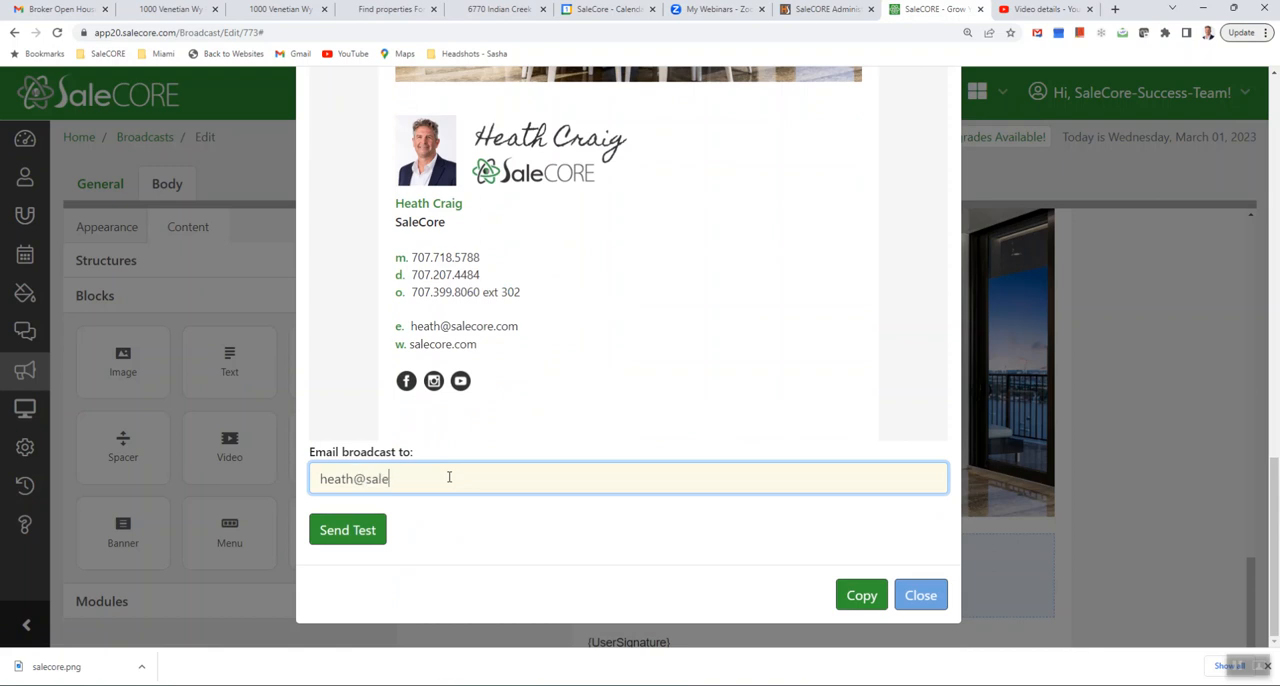
pyautogui.click(345, 532)
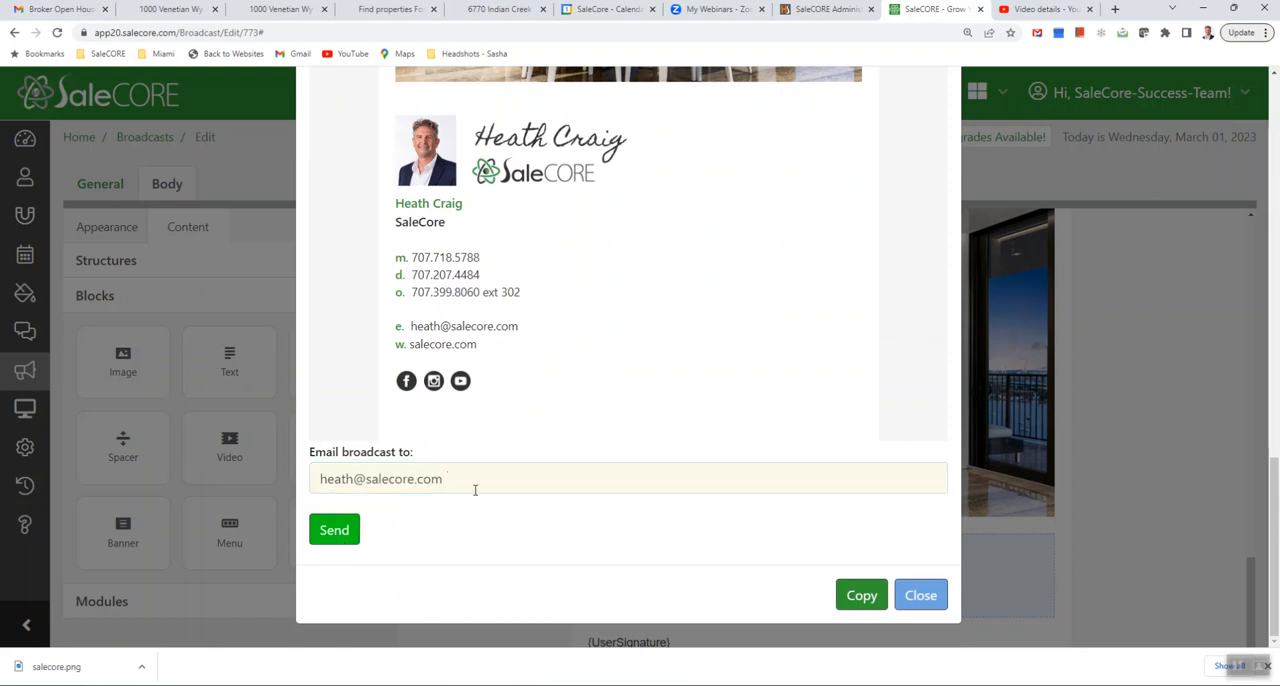
pyautogui.click(912, 611)
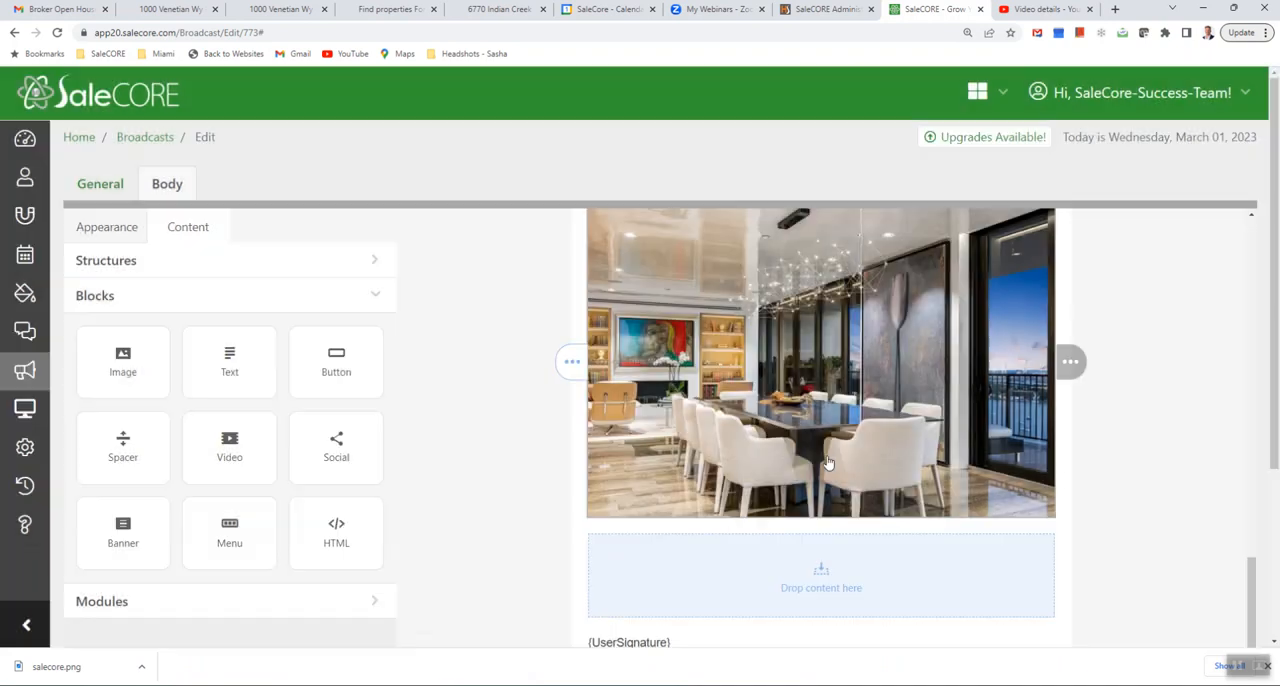
# - Look over the email body once more and create a new template from this broadcast
pyautogui.scroll(1, 885, 466)
pyautogui.scroll(6, 885, 466)
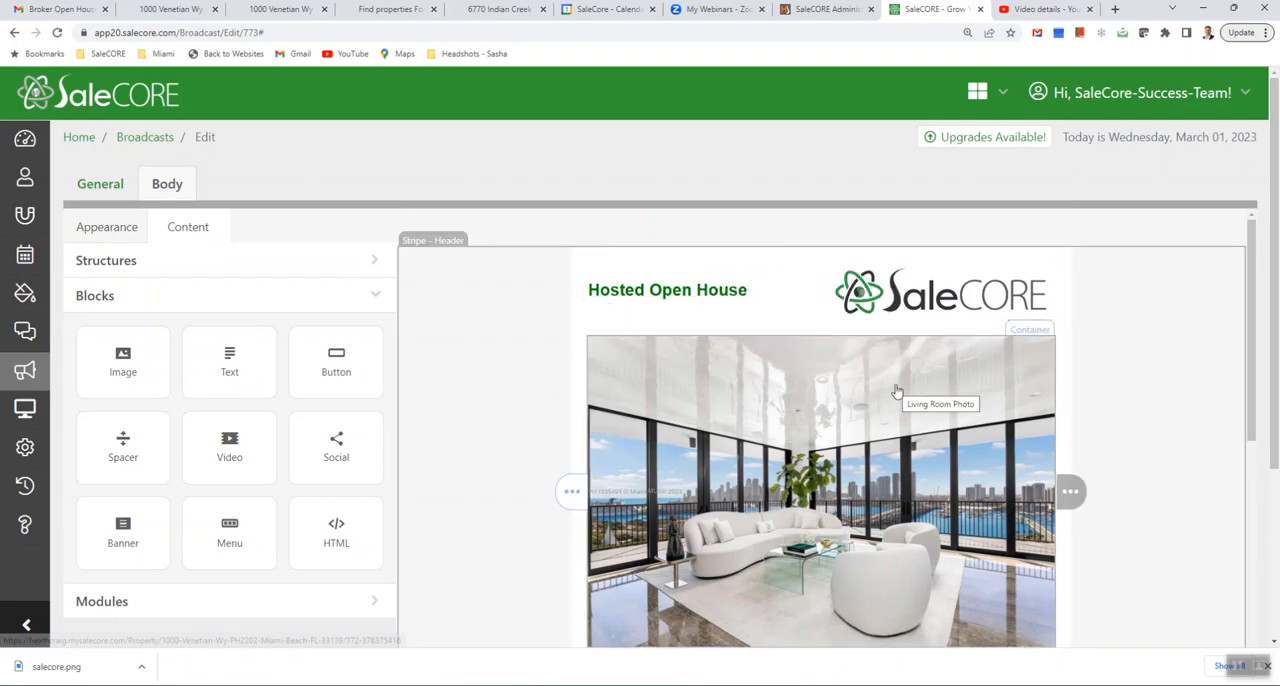
pyautogui.scroll(-10, 890, 390)
pyautogui.scroll(-3, 890, 390)
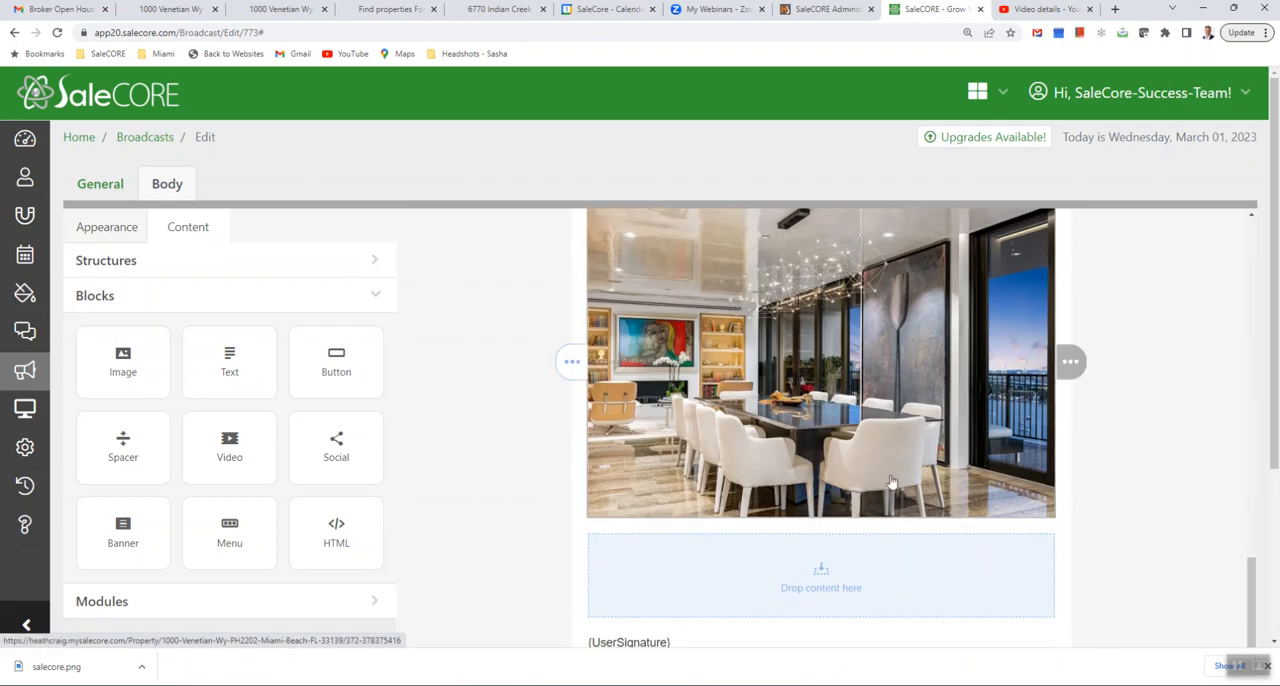
pyautogui.scroll(-3, 894, 475)
pyautogui.click(686, 575)
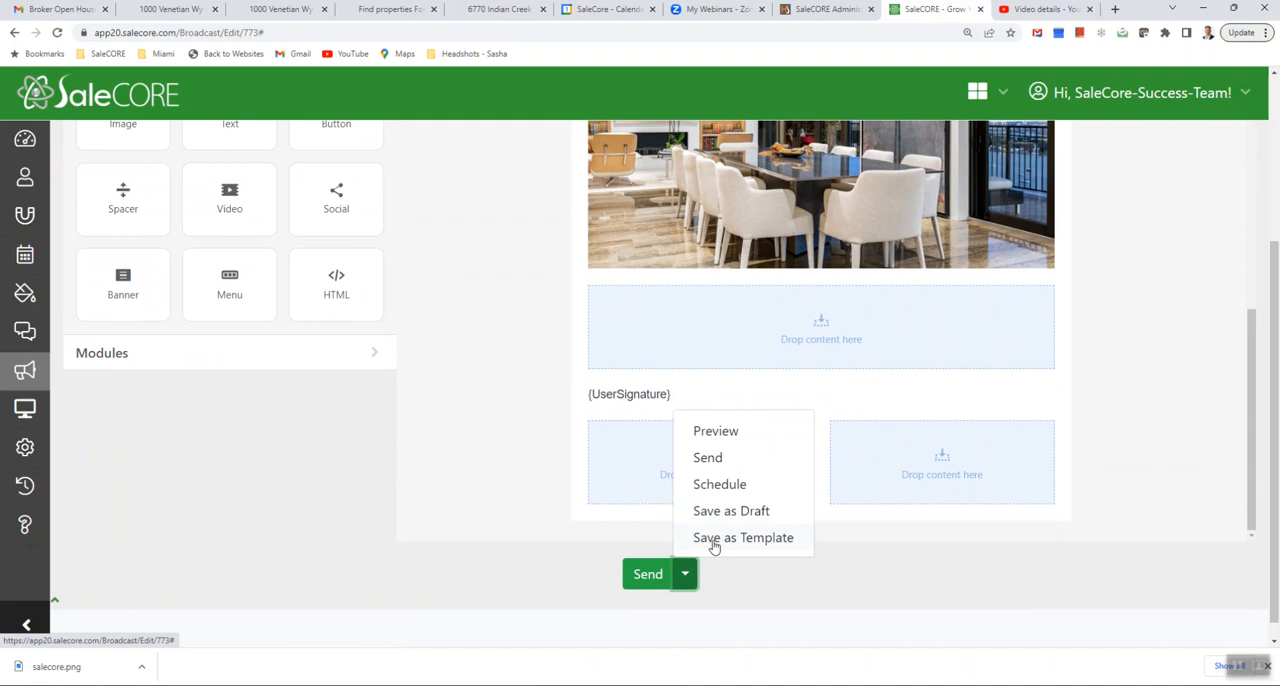
pyautogui.click(713, 540)
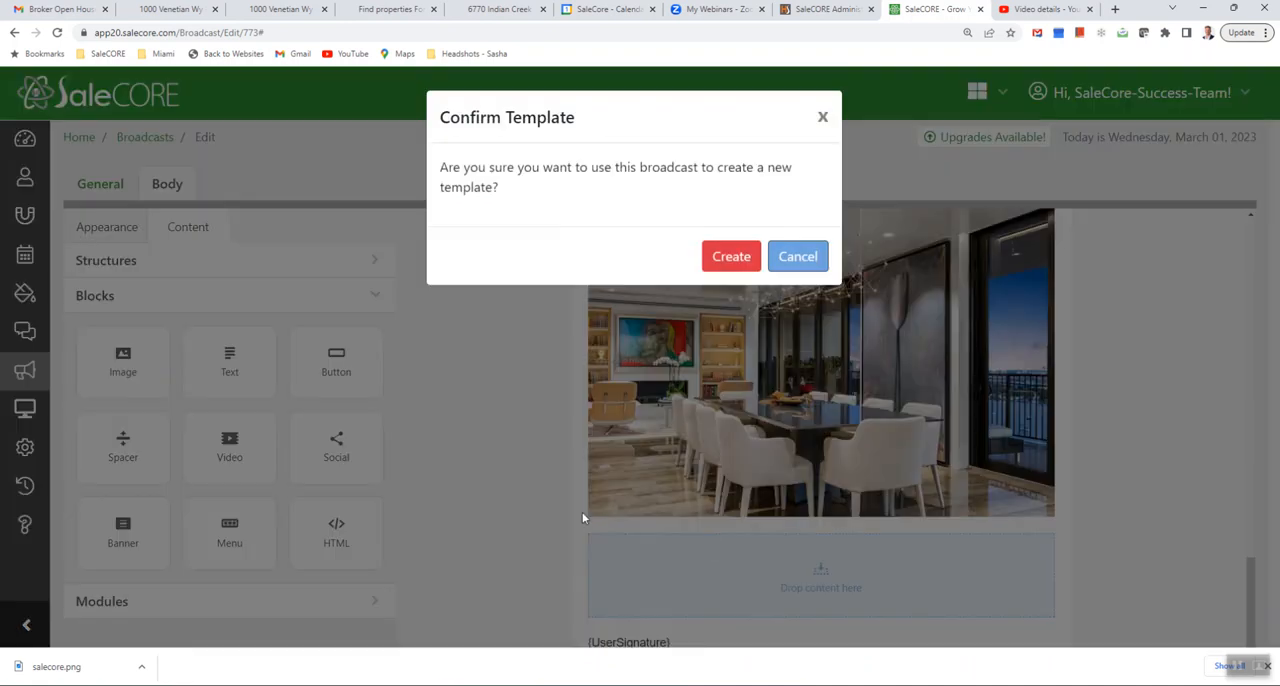
pyautogui.click(728, 260)
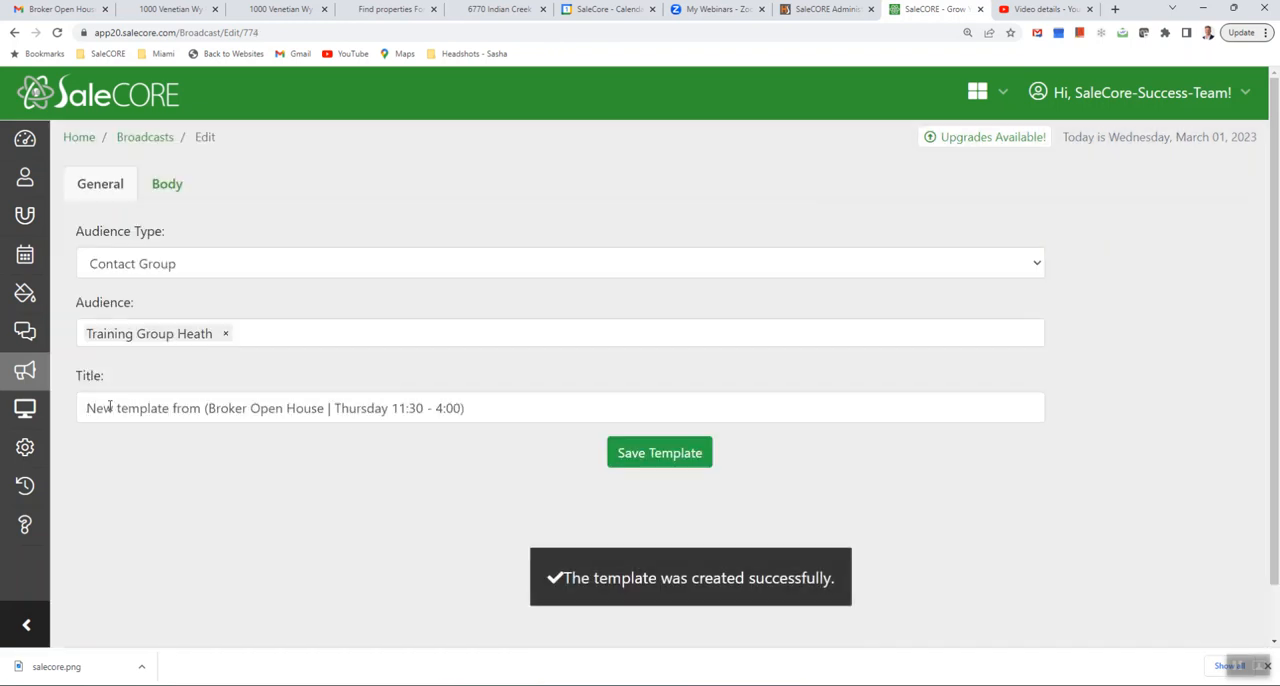
# - Check the template's general and body settings and save it as "New template from (Broker Open House | Thursday 11:30 - 4:00)"
pyautogui.click(328, 408)
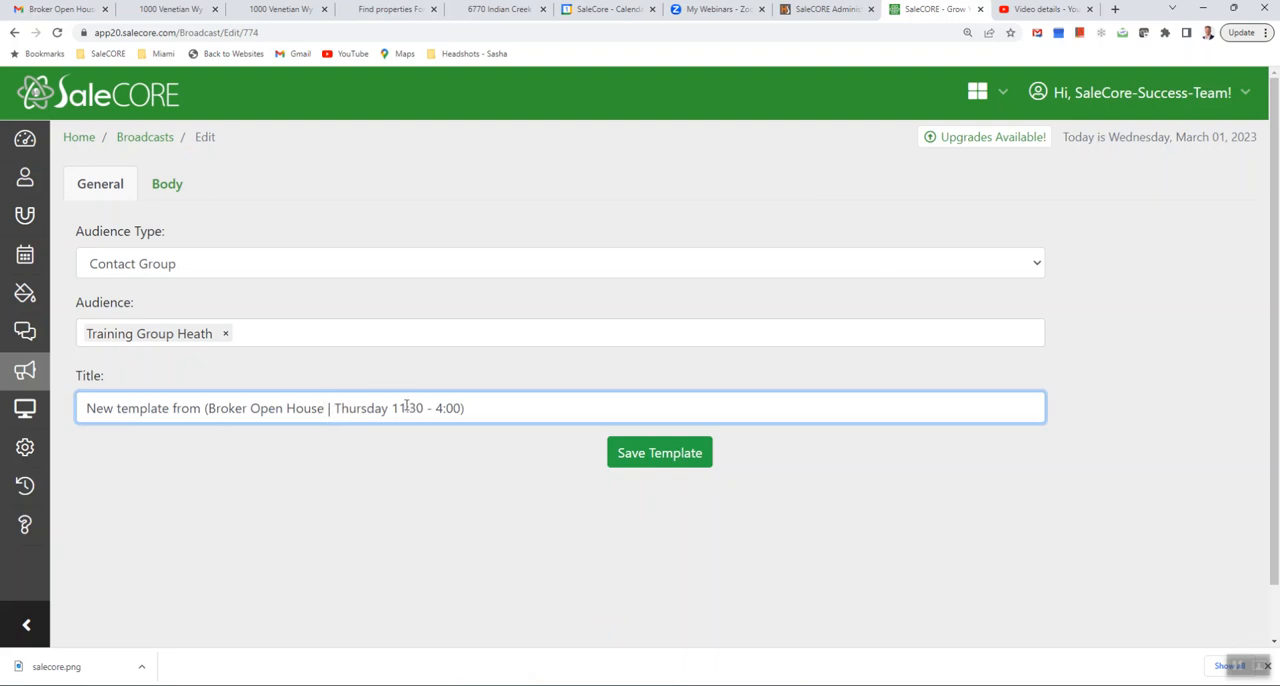
pyautogui.click(163, 199)
pyautogui.click(118, 196)
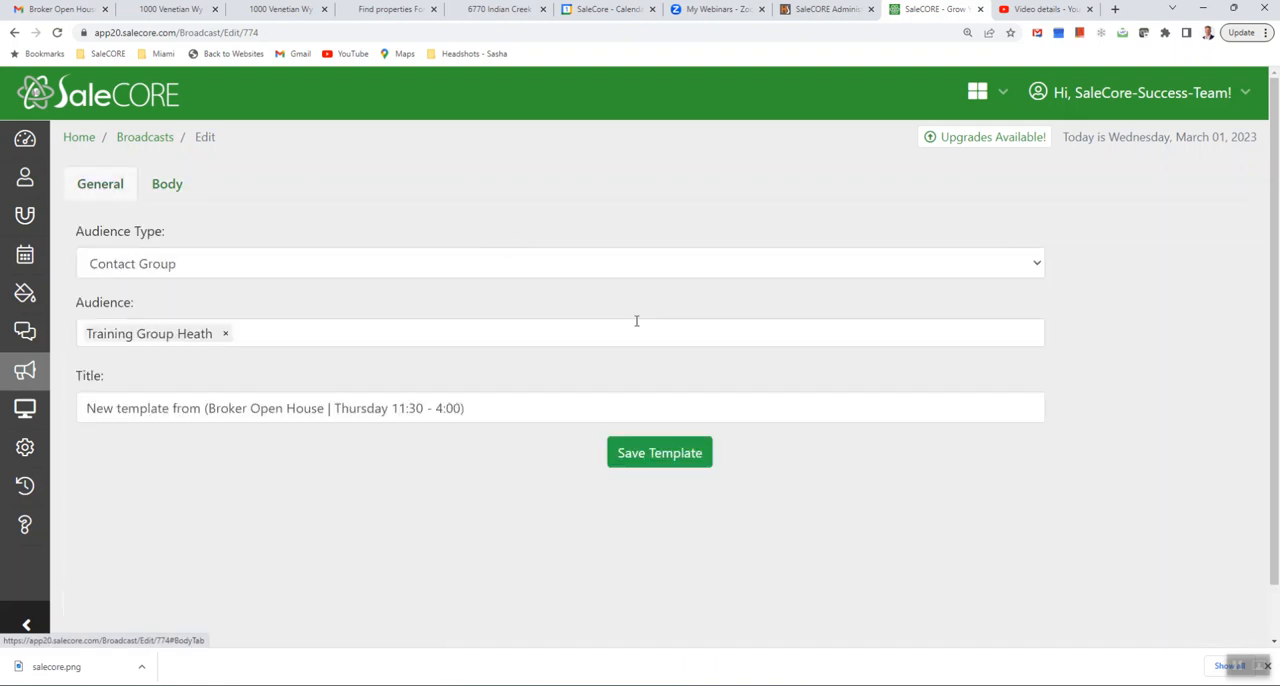
pyautogui.click(639, 457)
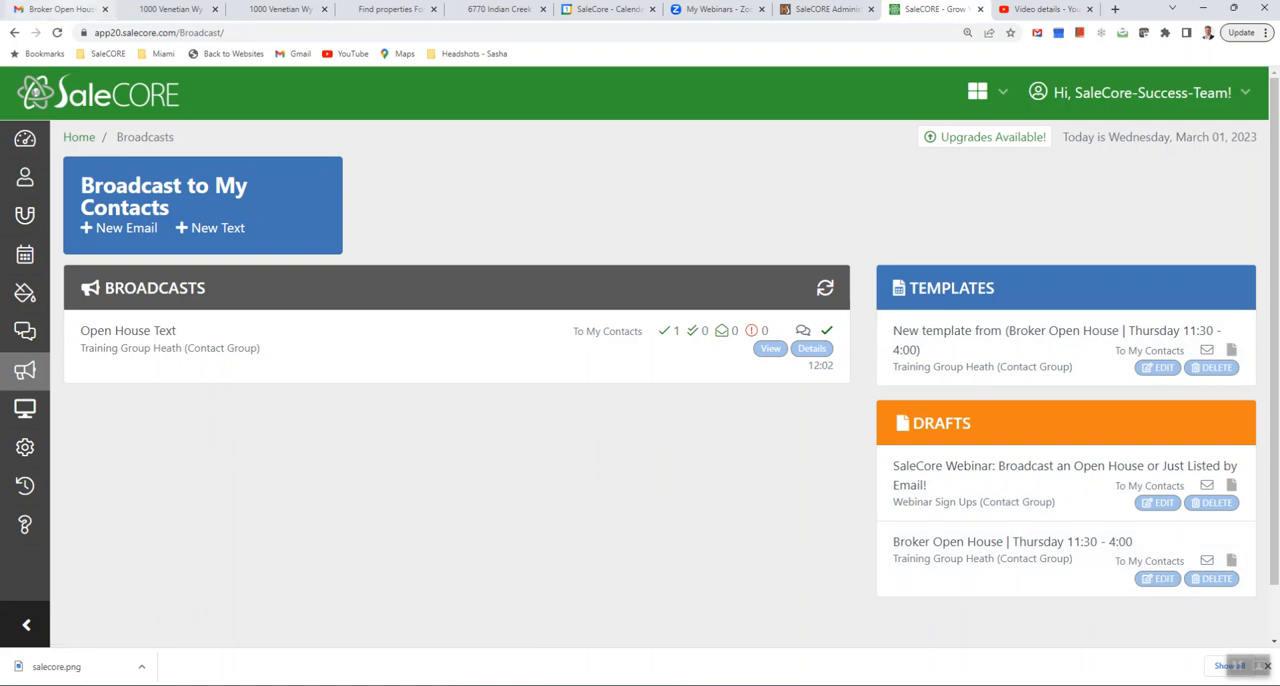
# - Switch to Gmail and open the received test e-mail "Broker Open House | Thursday 11:30 - 4:00" from the inbox
pyautogui.click(60, 9)
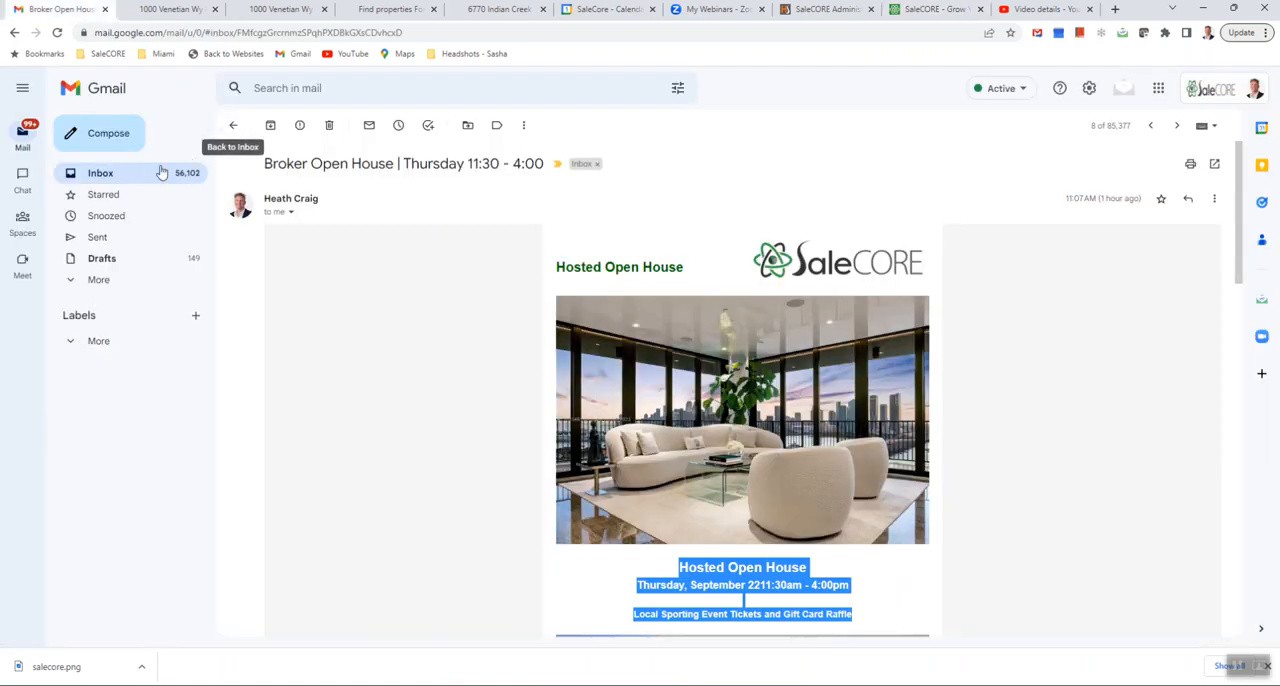
pyautogui.click(125, 173)
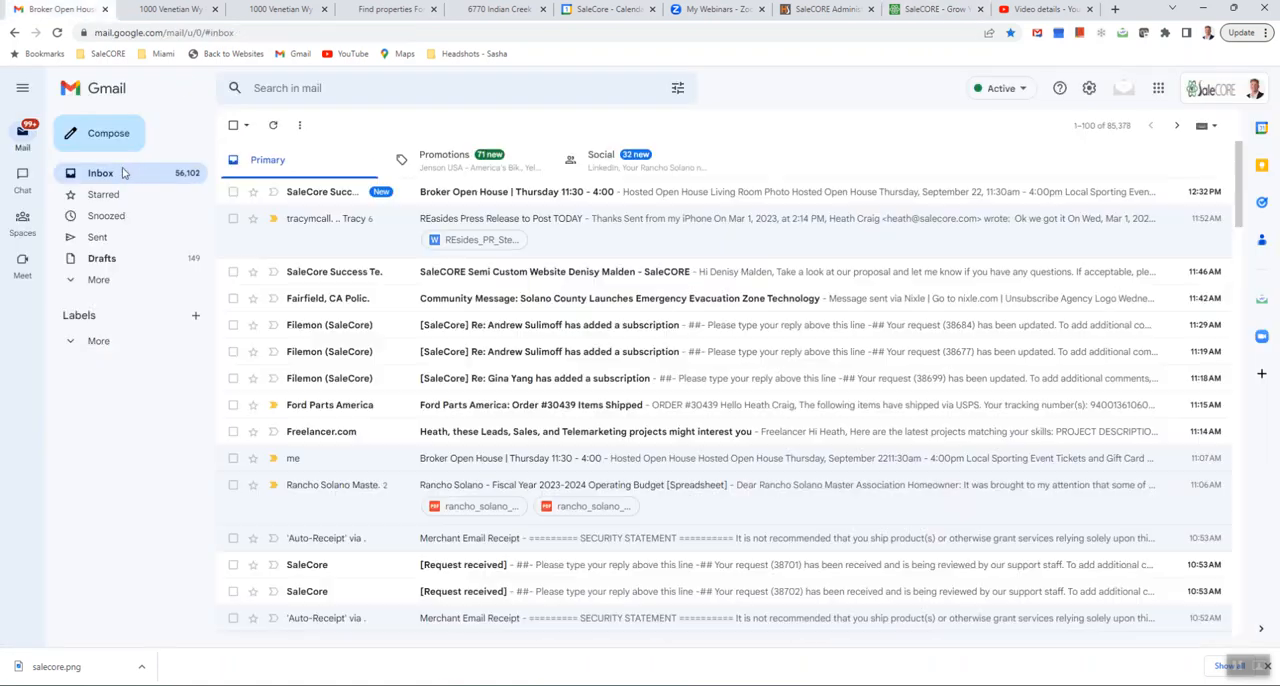
pyautogui.click(432, 193)
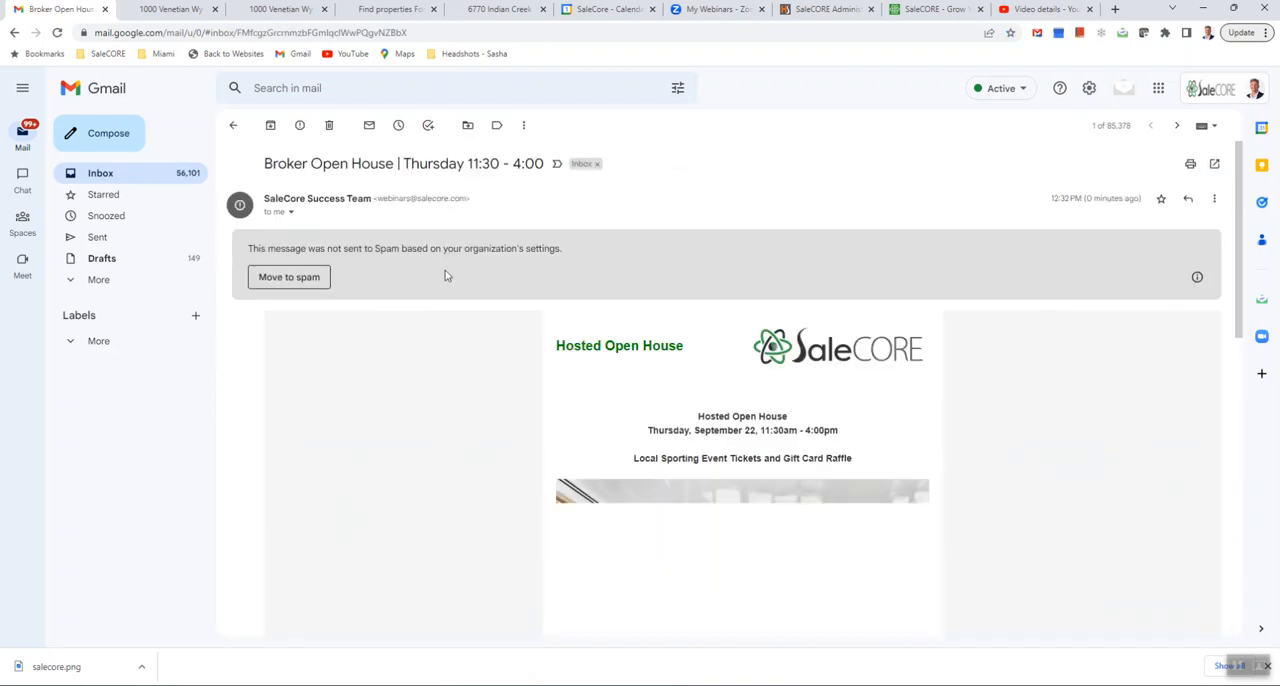
pyautogui.scroll(-2, 443, 274)
pyautogui.scroll(1, 443, 276)
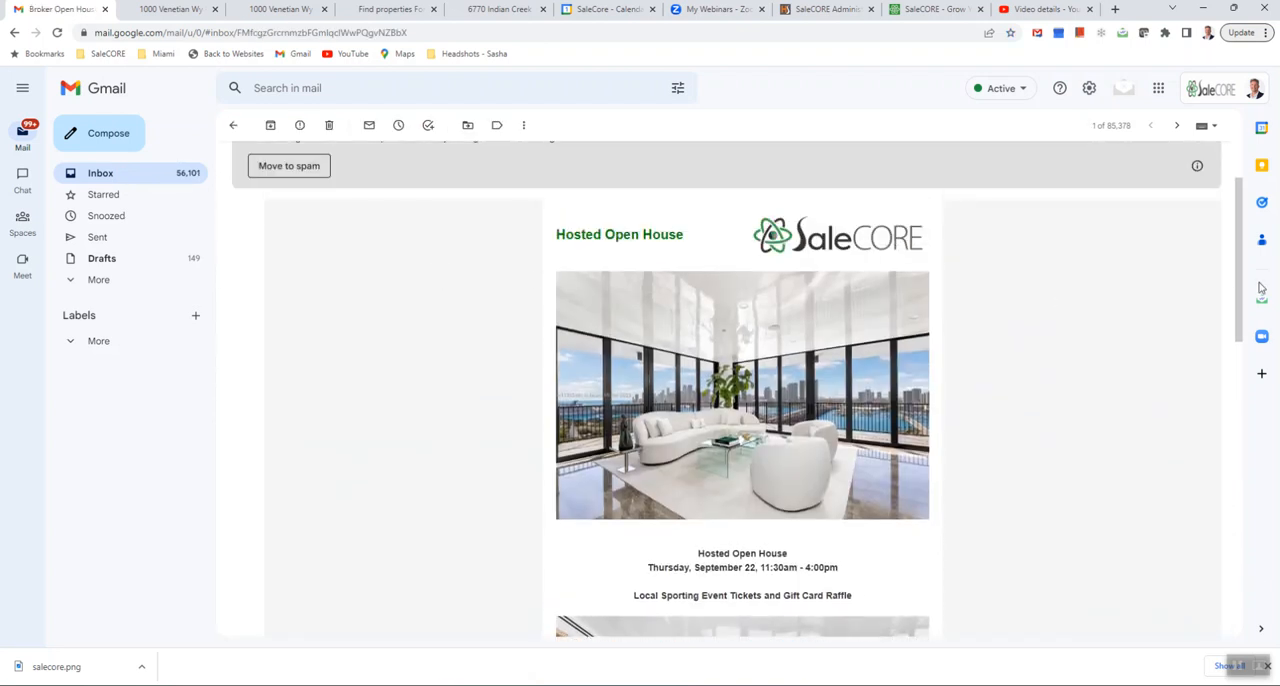
pyautogui.moveTo(1246, 248); pyautogui.dragTo(1242, 262)
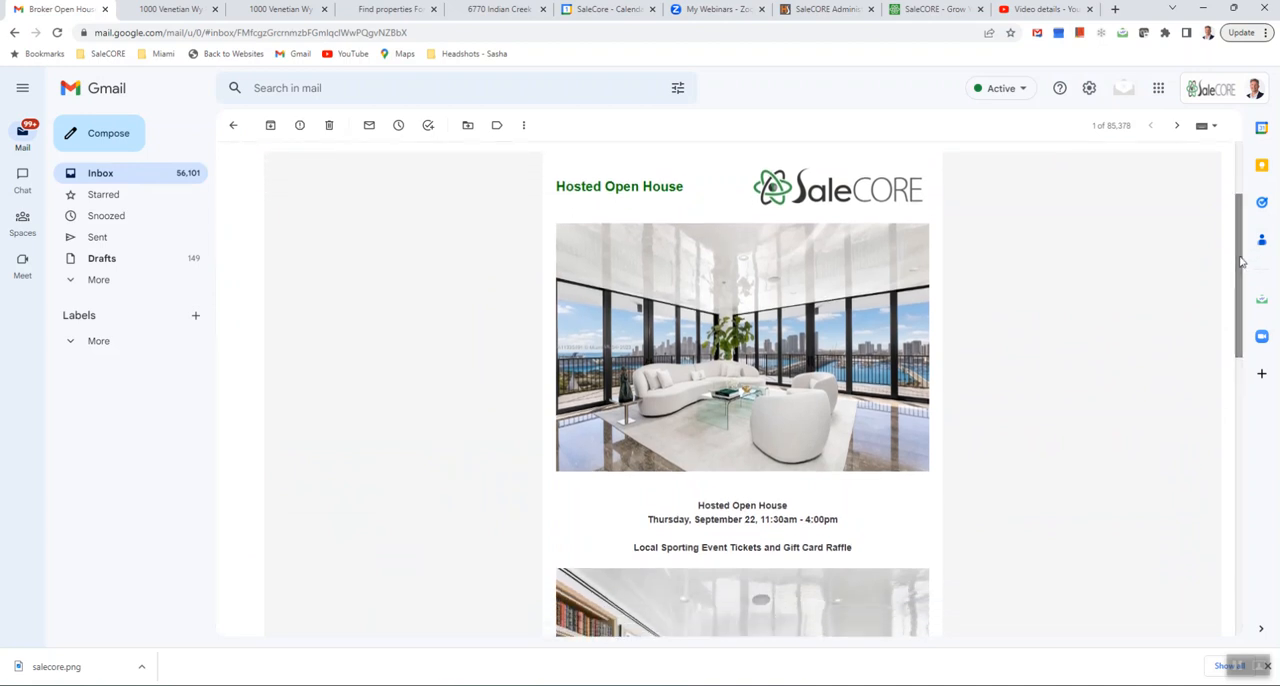
# - Test the living room photo's property link, return to the e-mail and review it down to the signature
pyautogui.click(724, 368)
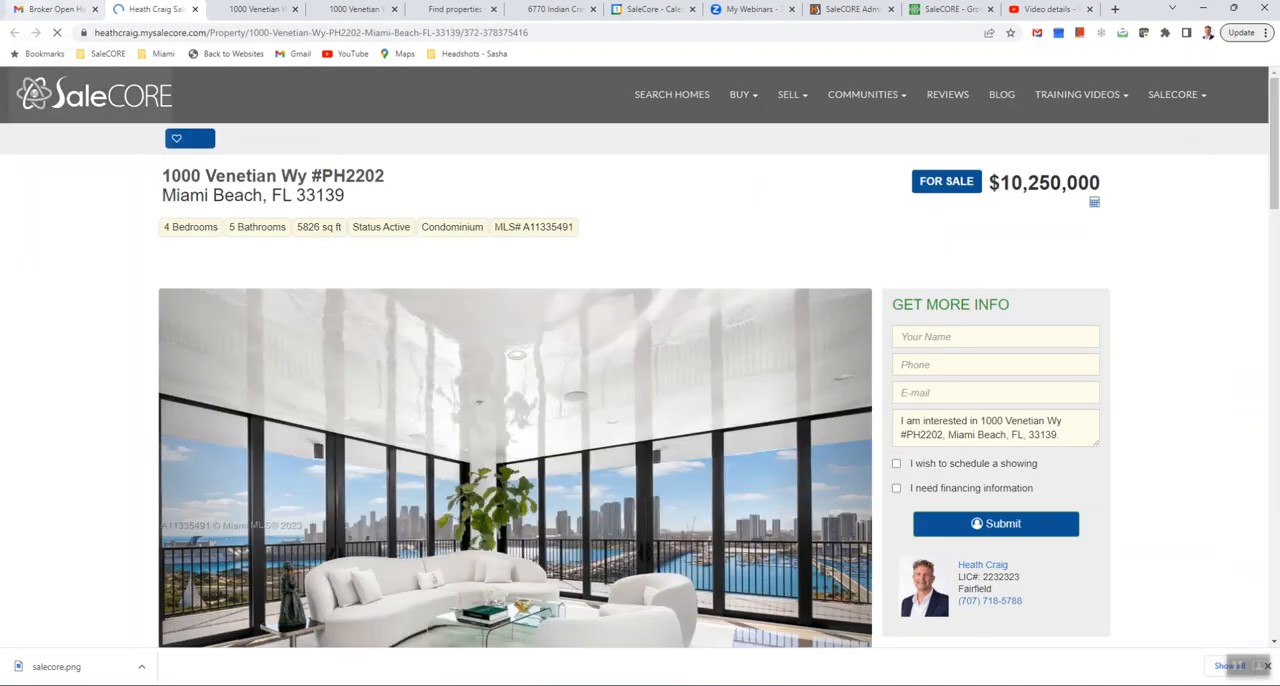
pyautogui.click(55, 9)
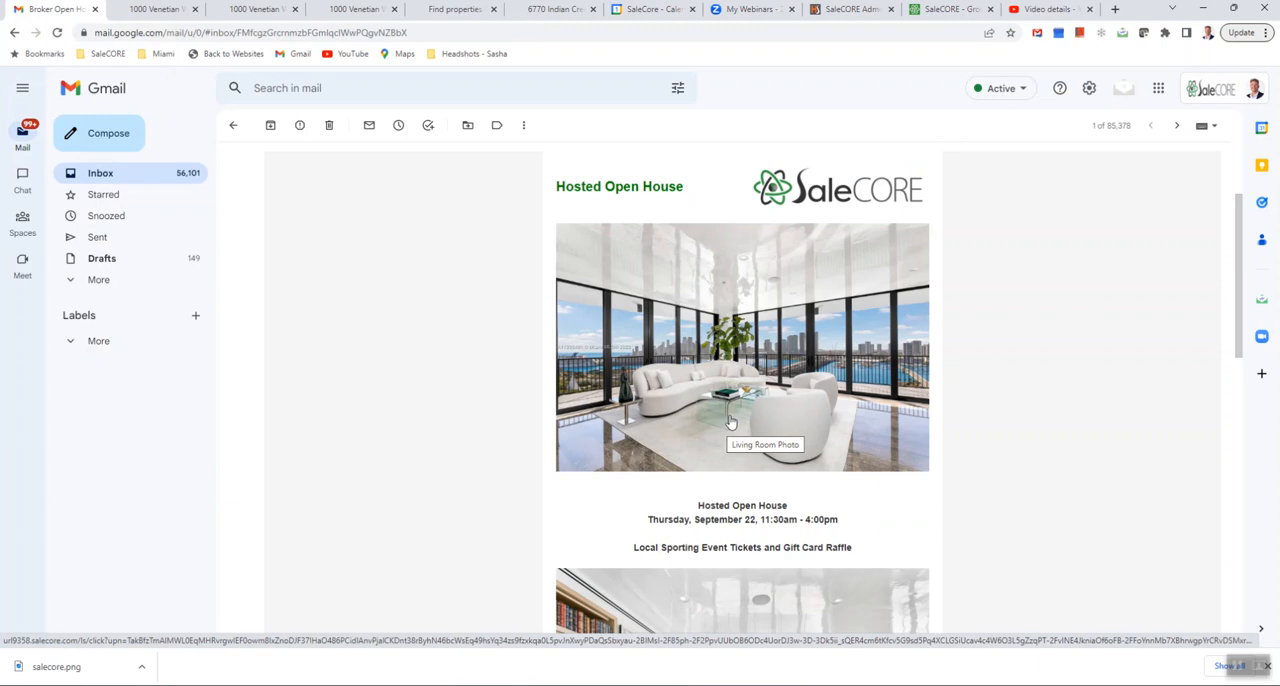
pyautogui.scroll(-2, 746, 394)
pyautogui.scroll(-3, 746, 394)
pyautogui.scroll(-2, 745, 480)
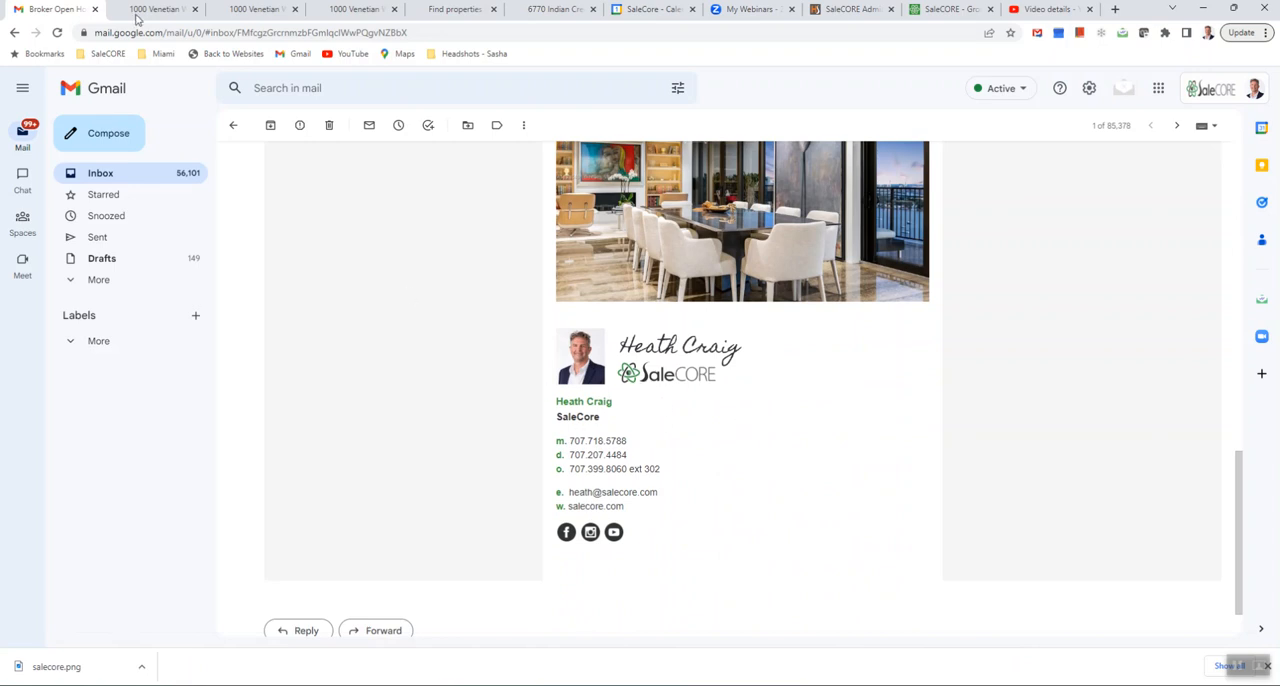
pyautogui.scroll(8, 706, 368)
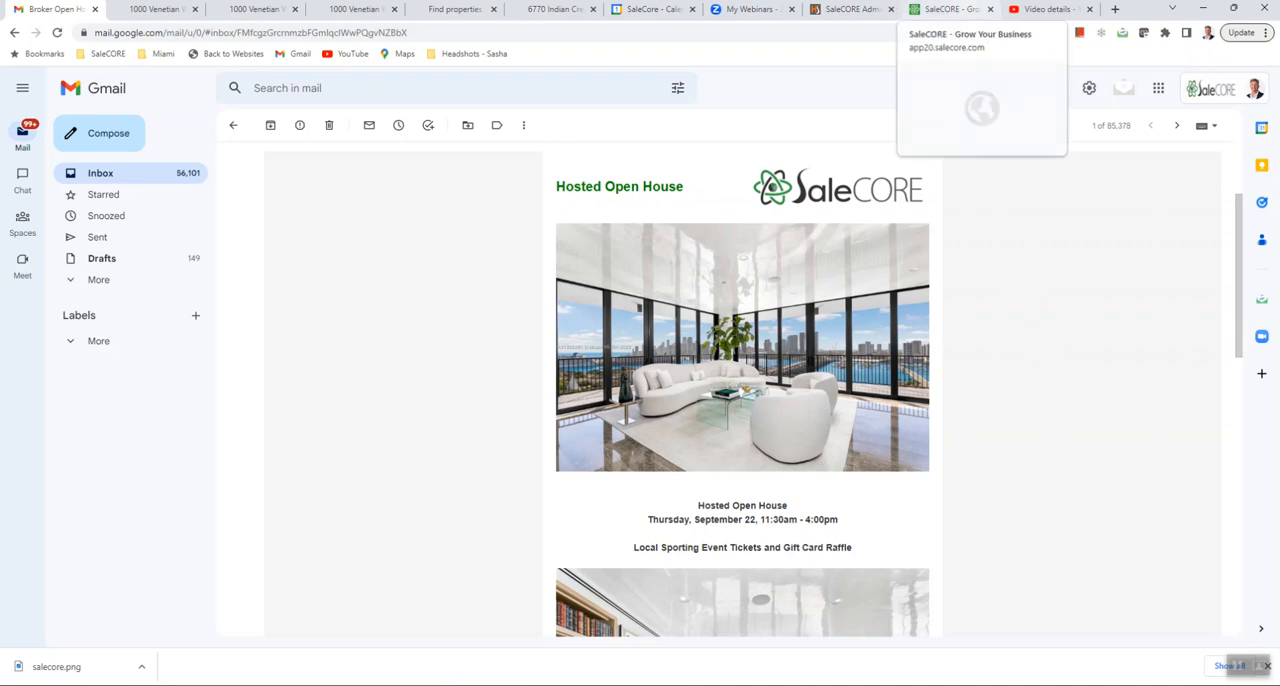
# - Switch back to SaleCORE, reopen the draft "Broker Open House | Thursday 11:30 - 4:00" and review its body down to the signature tag
pyautogui.click(950, 9)
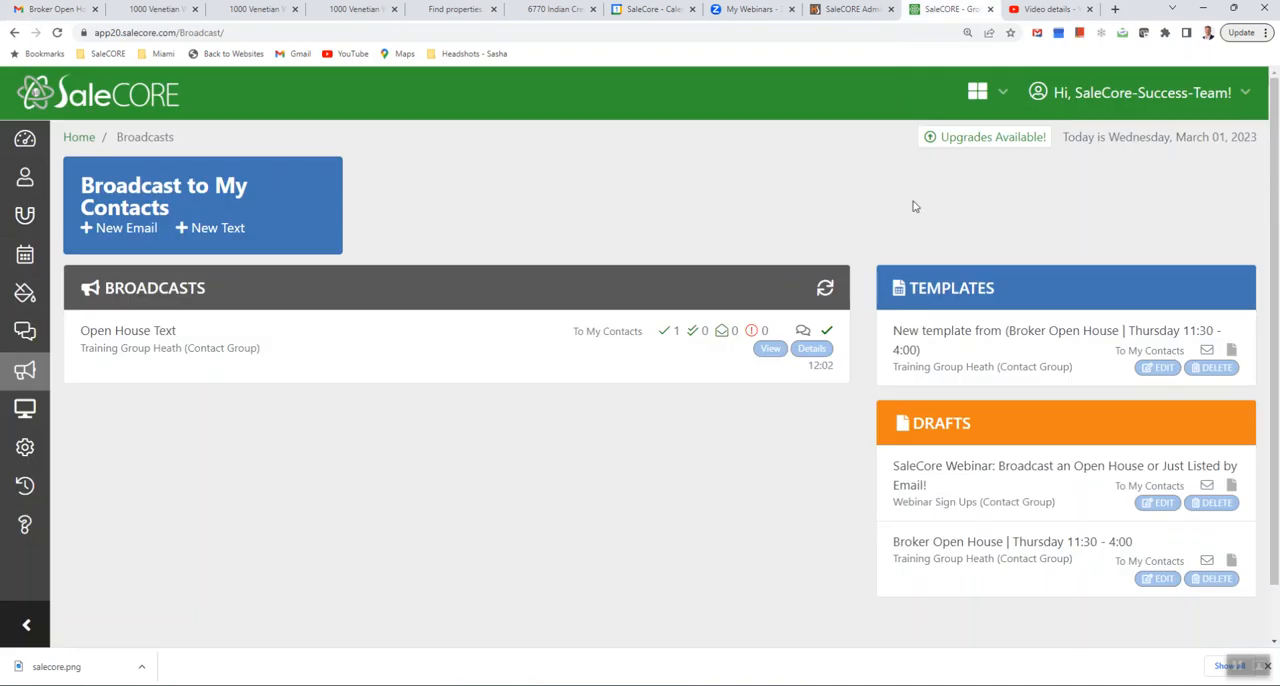
pyautogui.click(1163, 581)
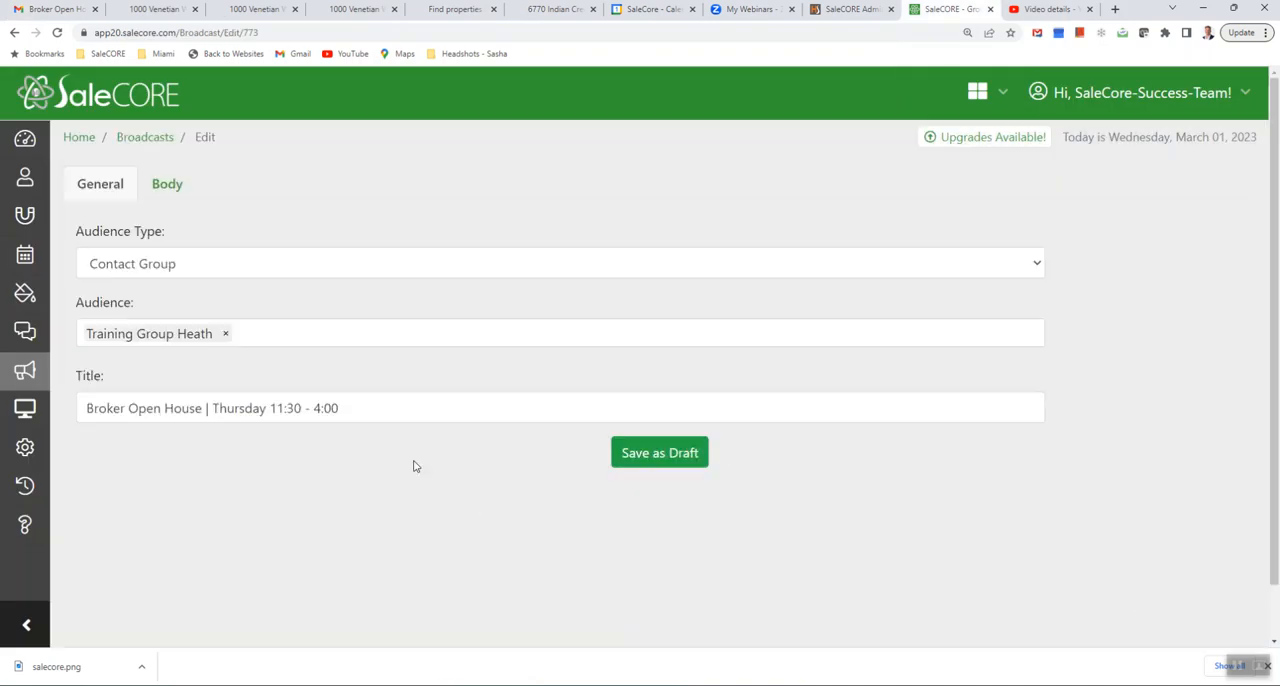
pyautogui.click(165, 190)
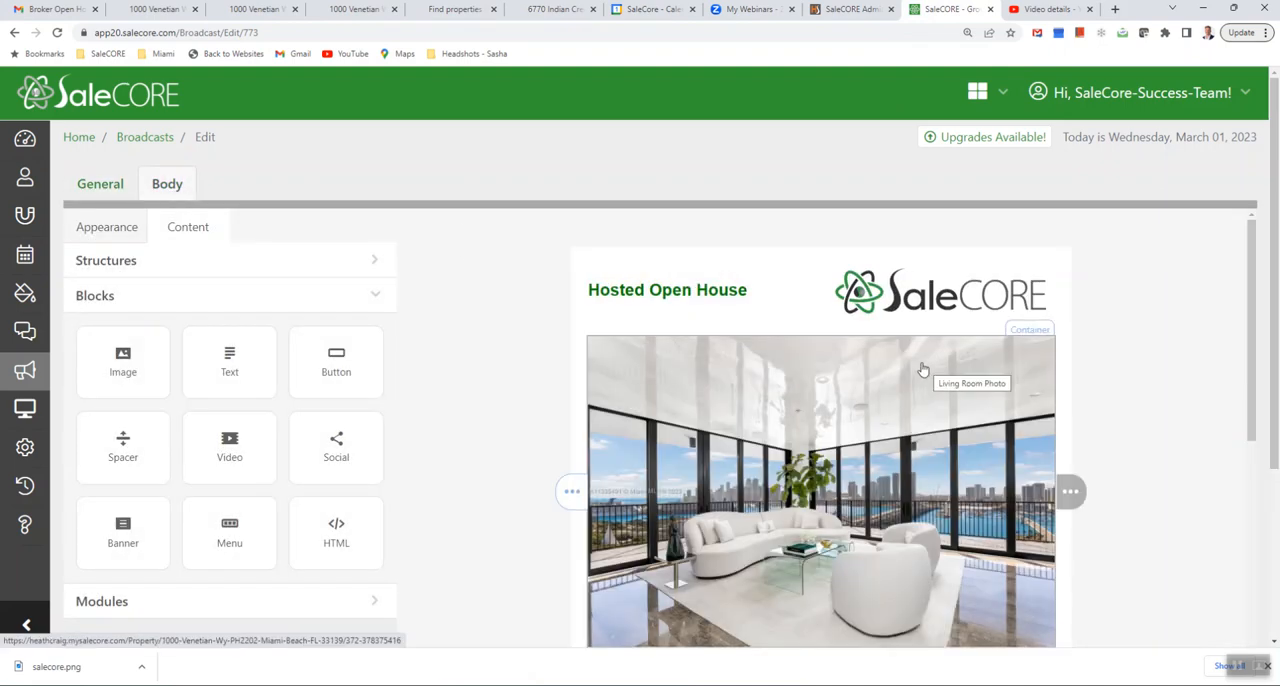
pyautogui.scroll(-15, 915, 385)
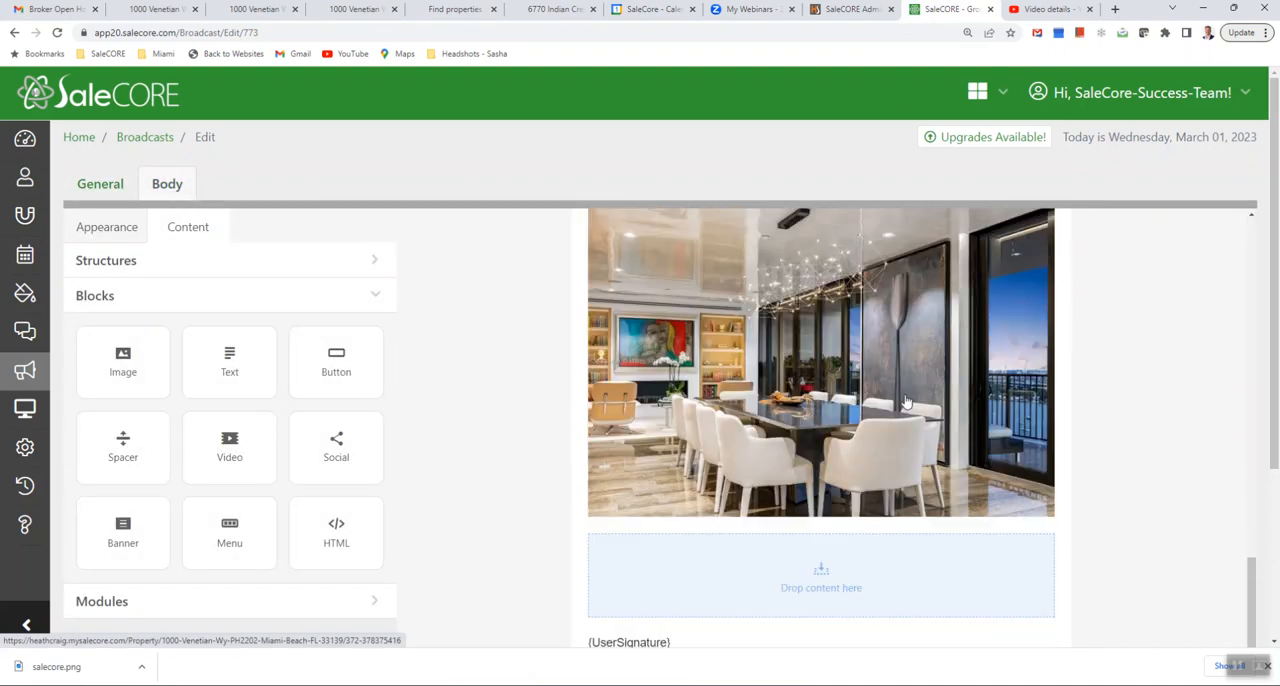
pyautogui.scroll(-5, 905, 402)
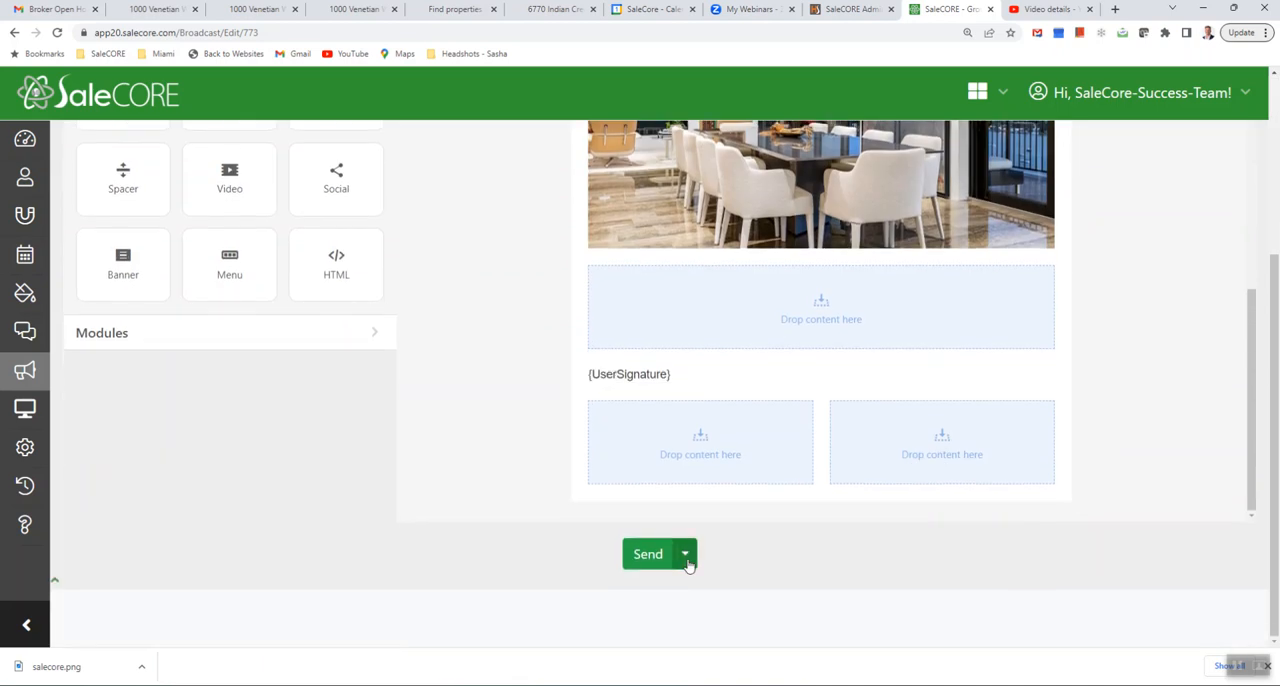
# - Send the open house broadcast immediately, check its delivery details and return to the broadcasts overview
pyautogui.click(686, 557)
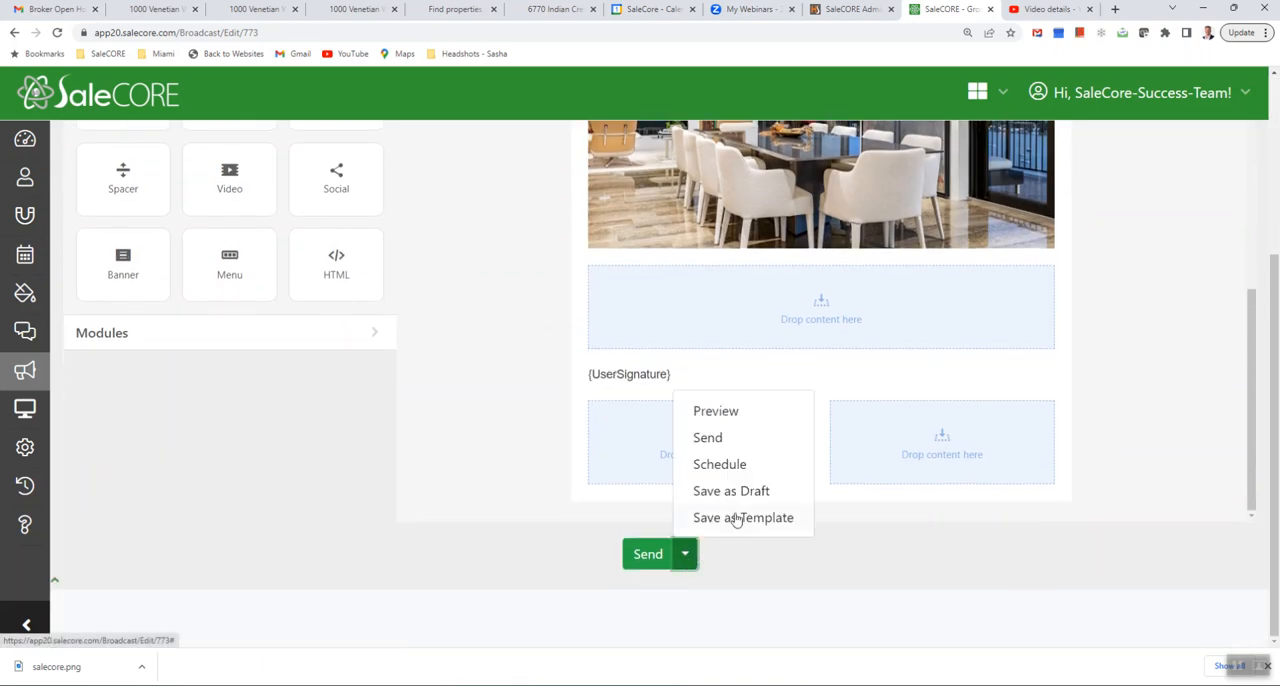
pyautogui.click(702, 440)
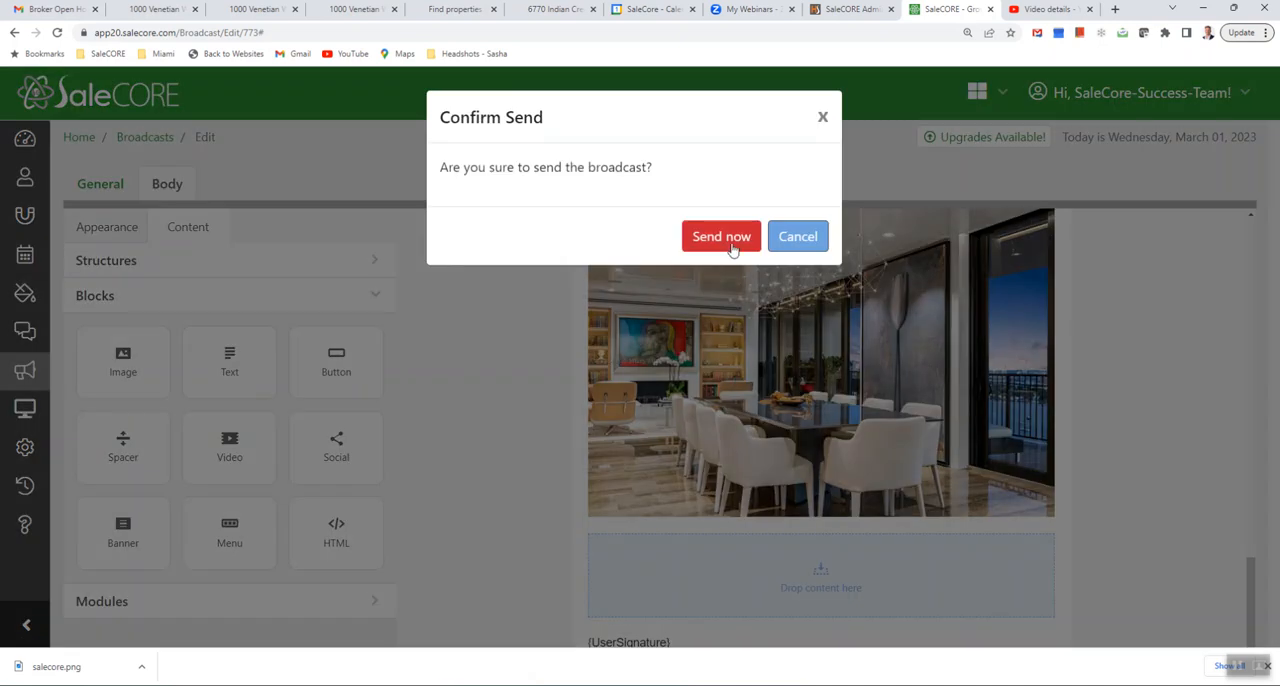
pyautogui.click(731, 242)
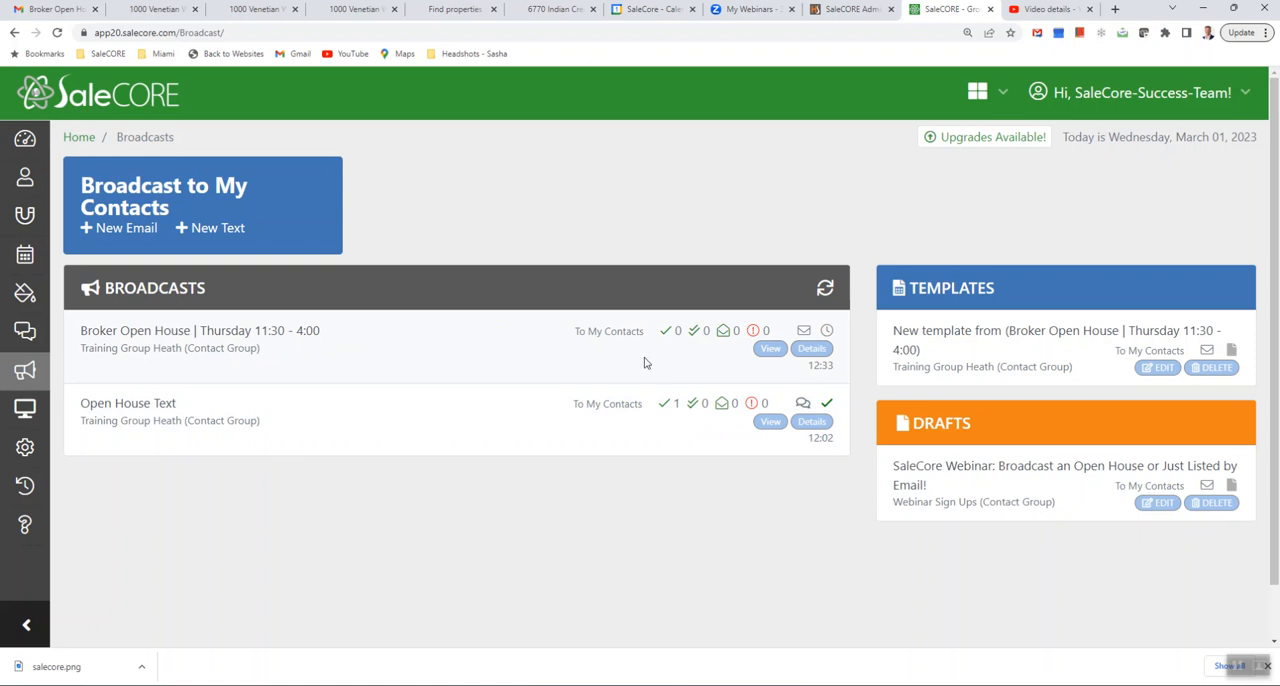
pyautogui.click(812, 350)
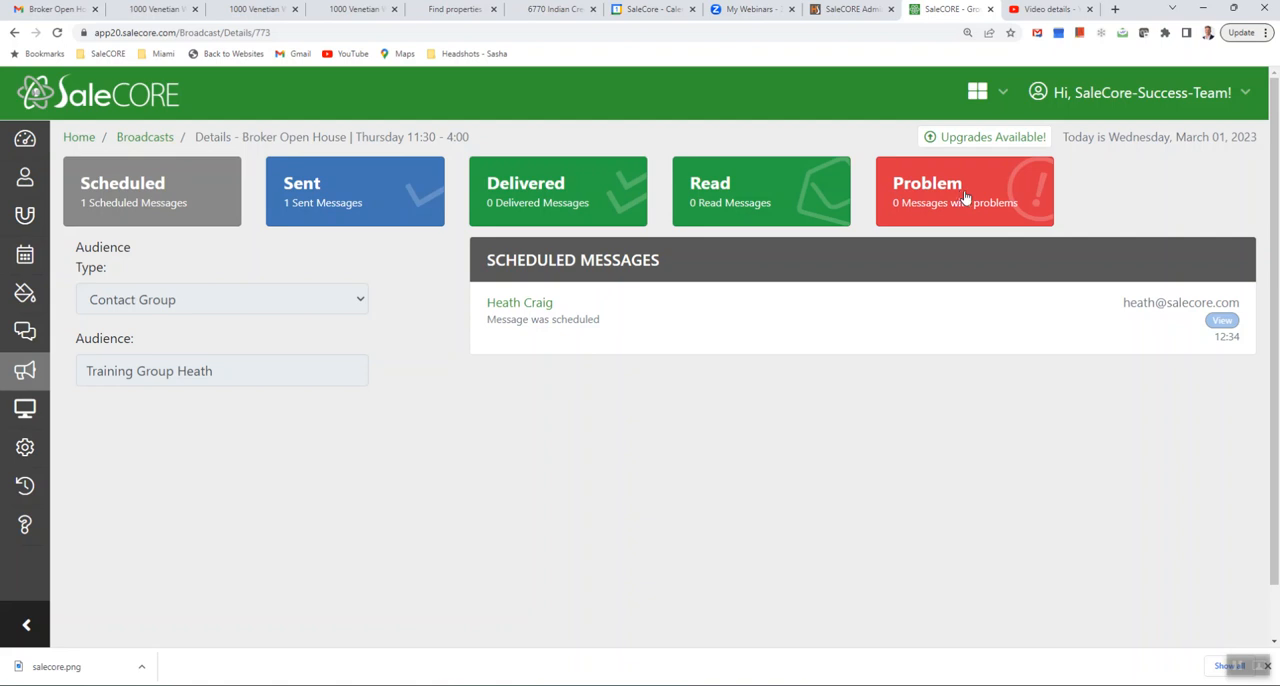
pyautogui.click(25, 374)
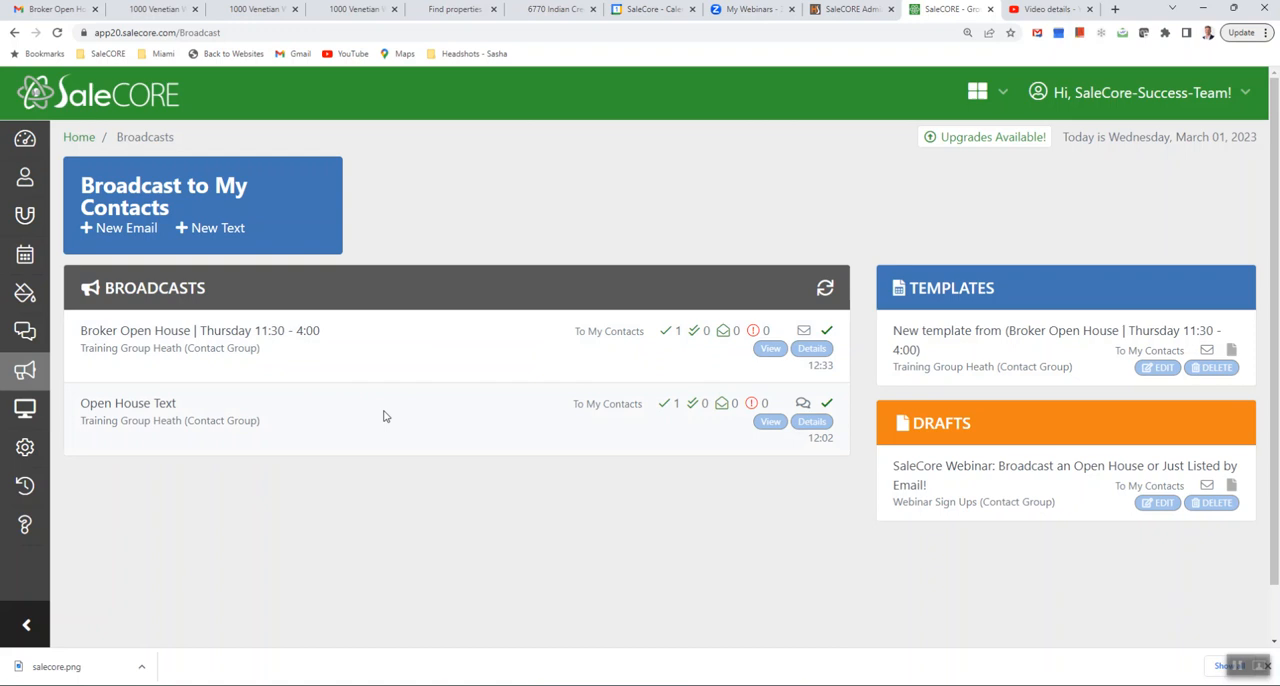
# - Switch to Gmail, open the delivered "Broker Open House | Thursday 11:30 - 4:00" conversation, expand the earlier message and follow its living room photo link
pyautogui.click(50, 9)
pyautogui.click(234, 128)
pyautogui.click(461, 199)
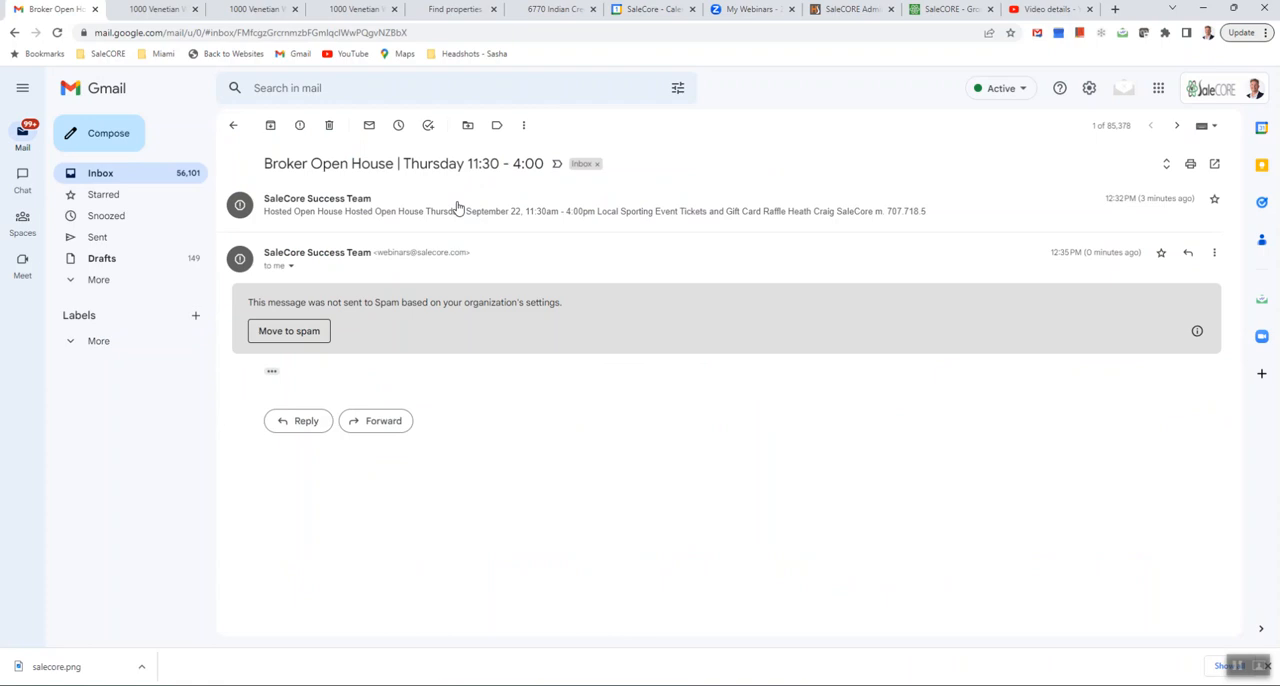
pyautogui.click(457, 212)
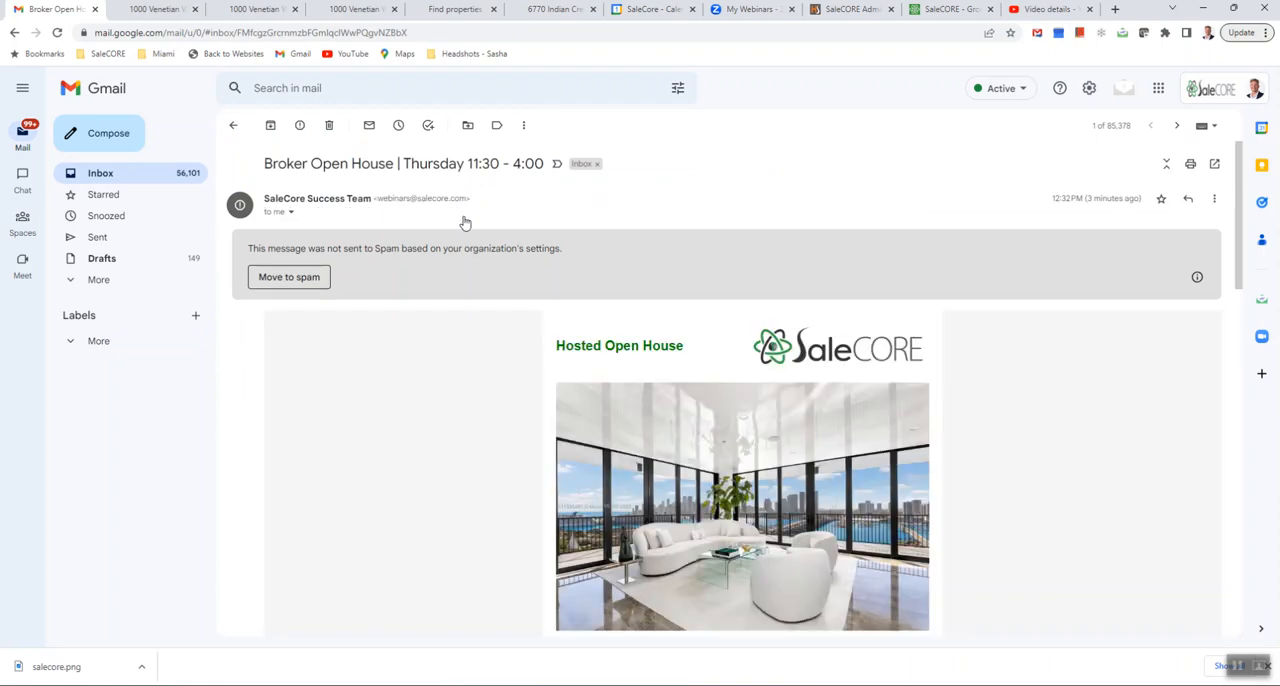
pyautogui.scroll(-3, 484, 381)
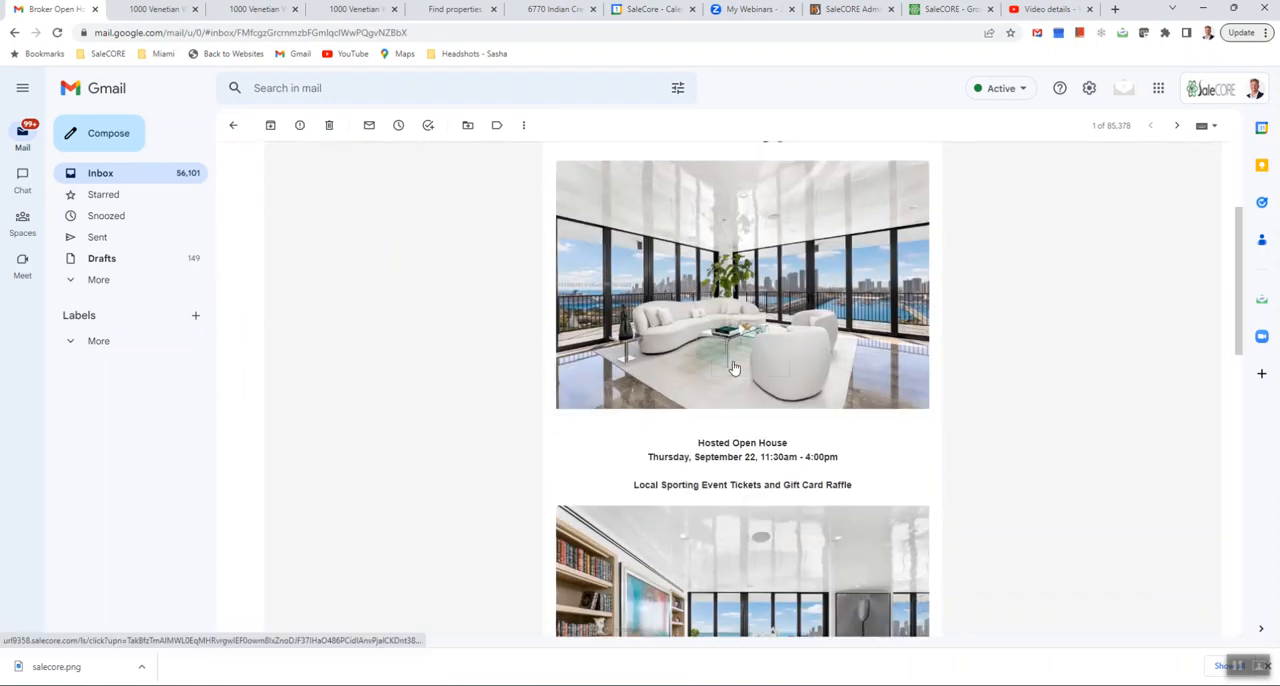
pyautogui.click(736, 404)
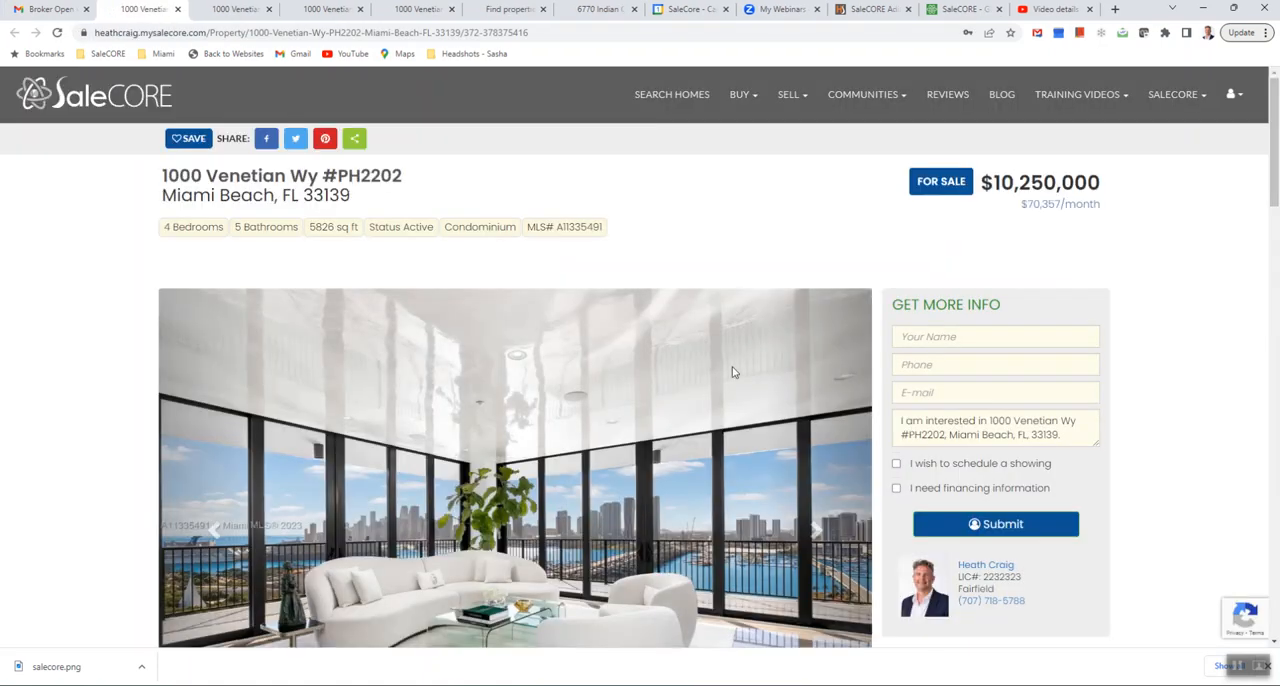
# - Switch back to SaleCORE, refresh the broadcasts overview and look up the read messages in the Broker Open House broadcast's details
pyautogui.click(962, 9)
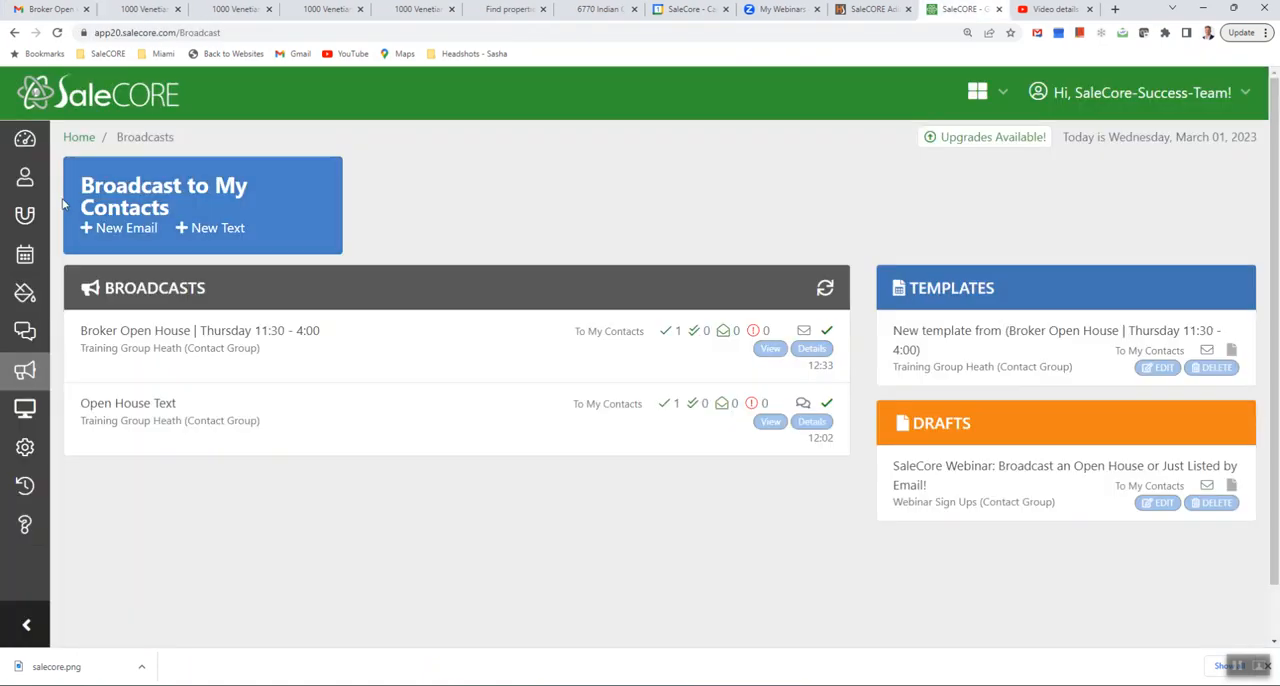
pyautogui.click(24, 370)
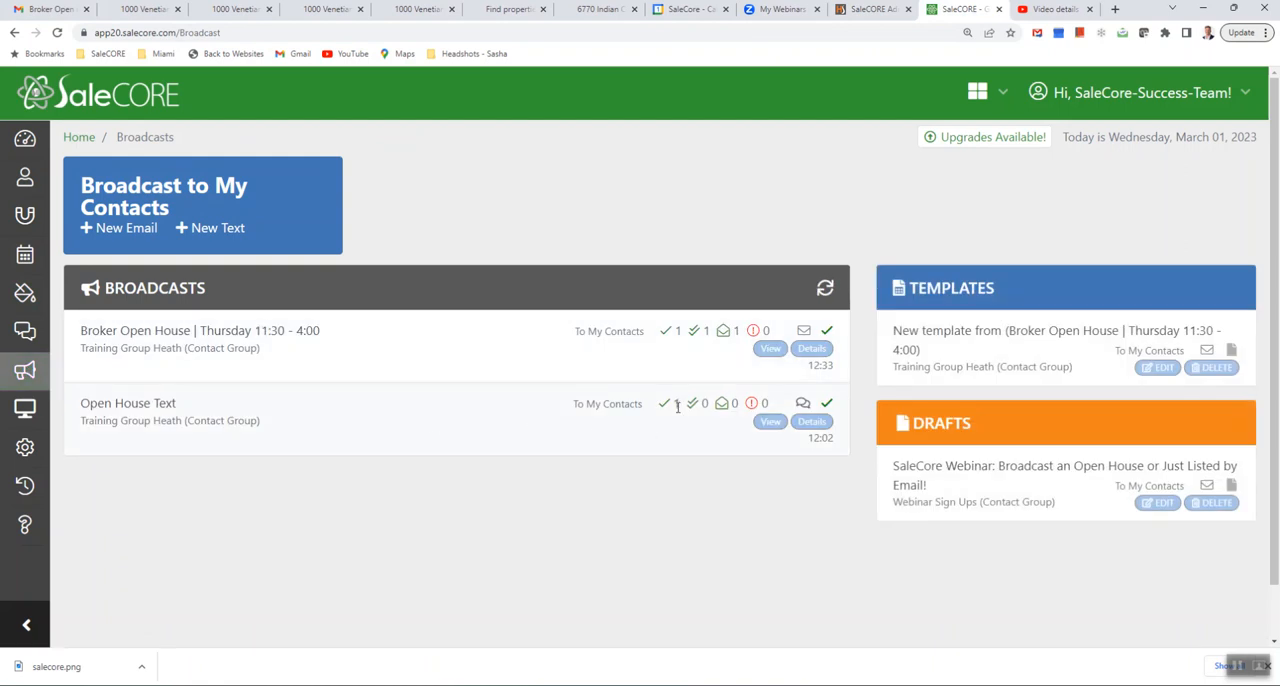
pyautogui.click(811, 349)
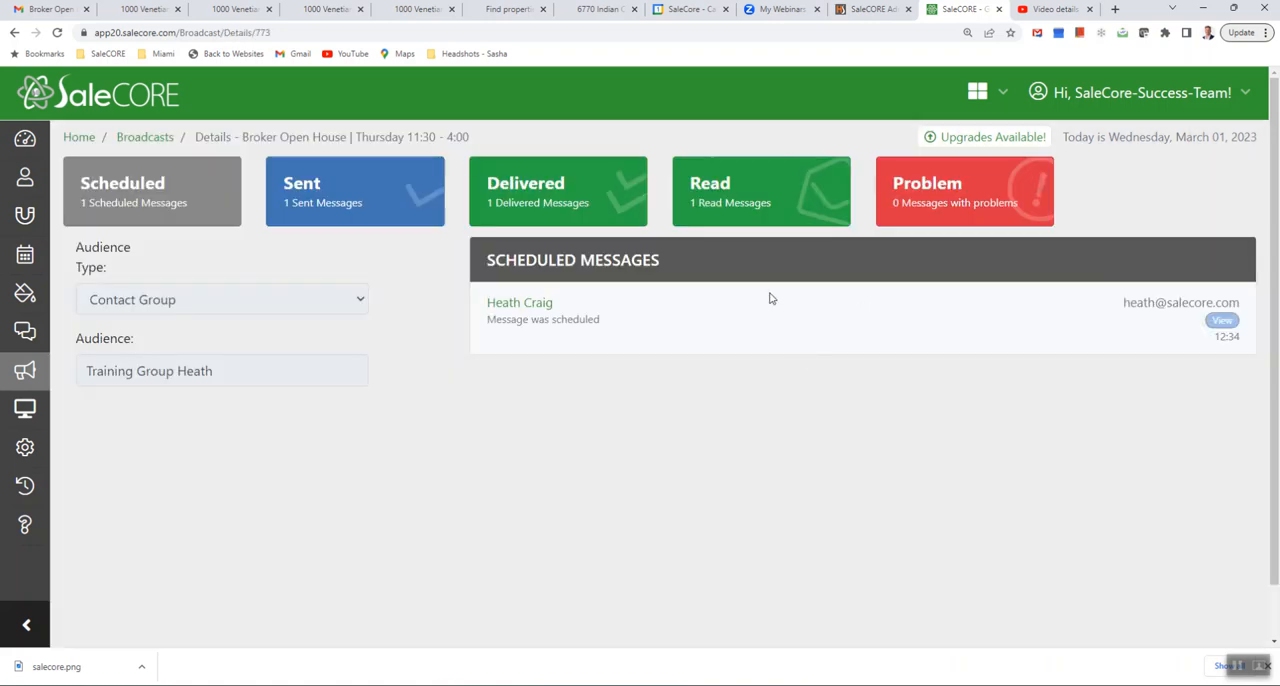
pyautogui.click(716, 200)
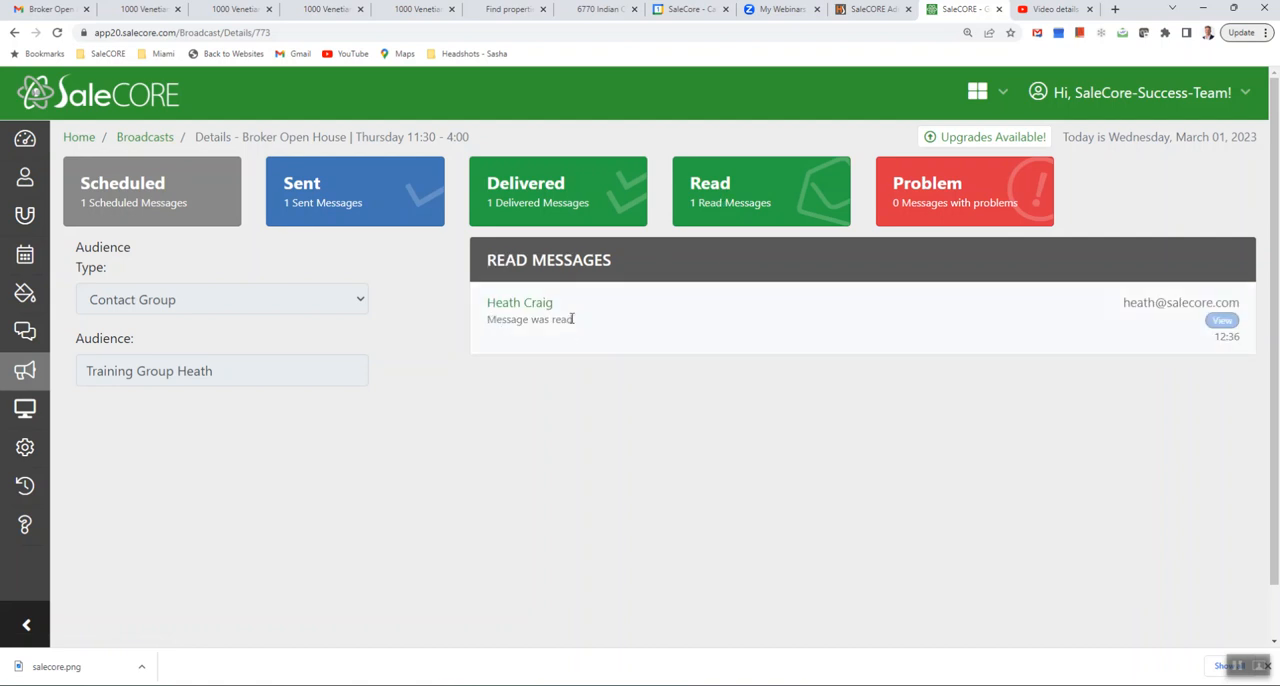
# - View the read message's content and status timeline, close the viewer and return to the broadcasts overview
pyautogui.click(1223, 322)
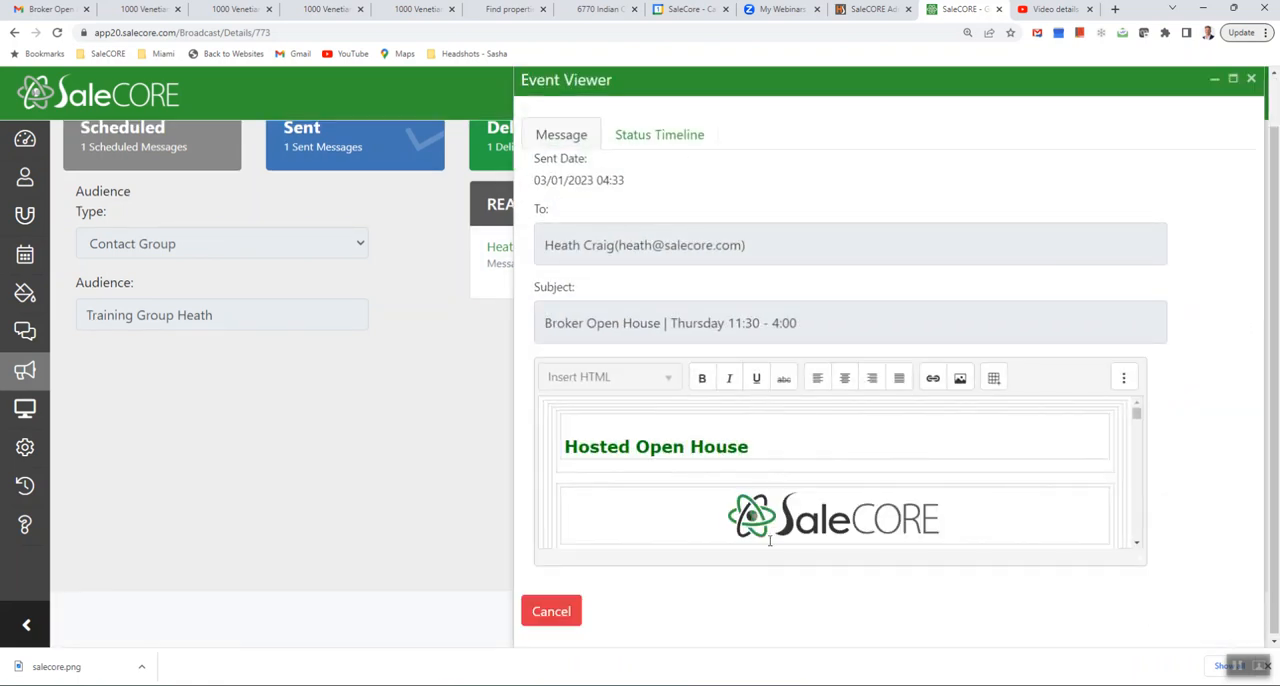
pyautogui.click(664, 143)
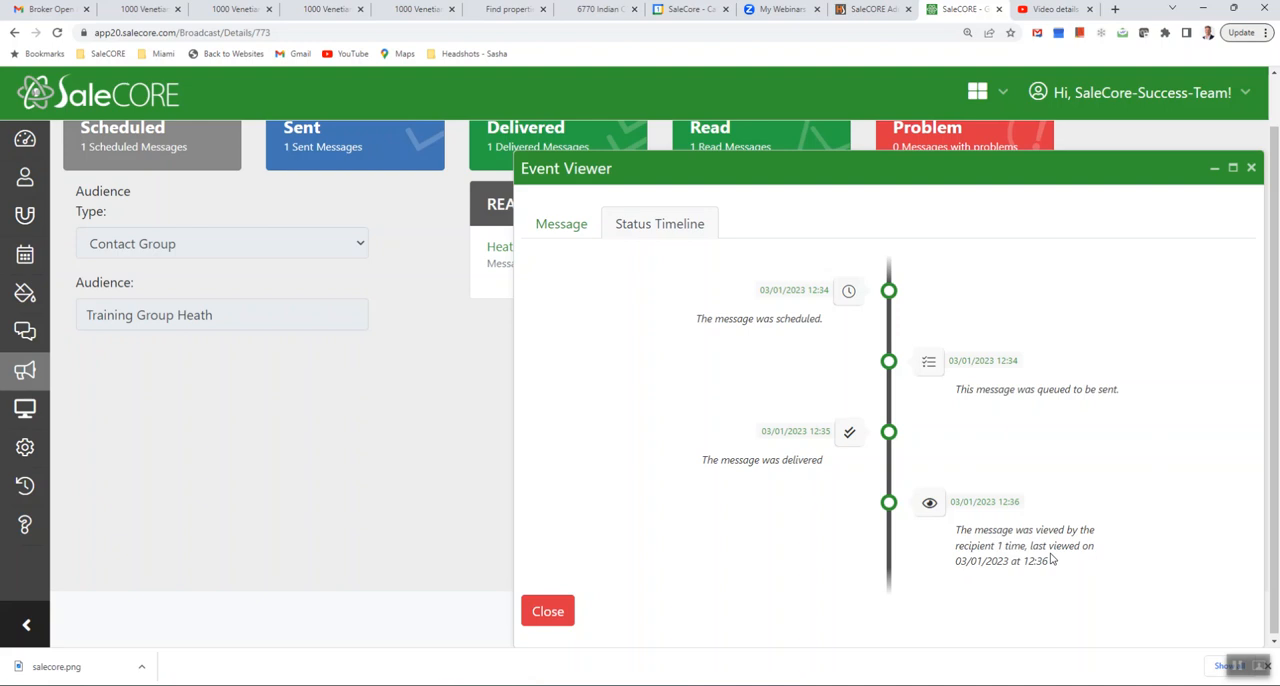
pyautogui.click(1251, 168)
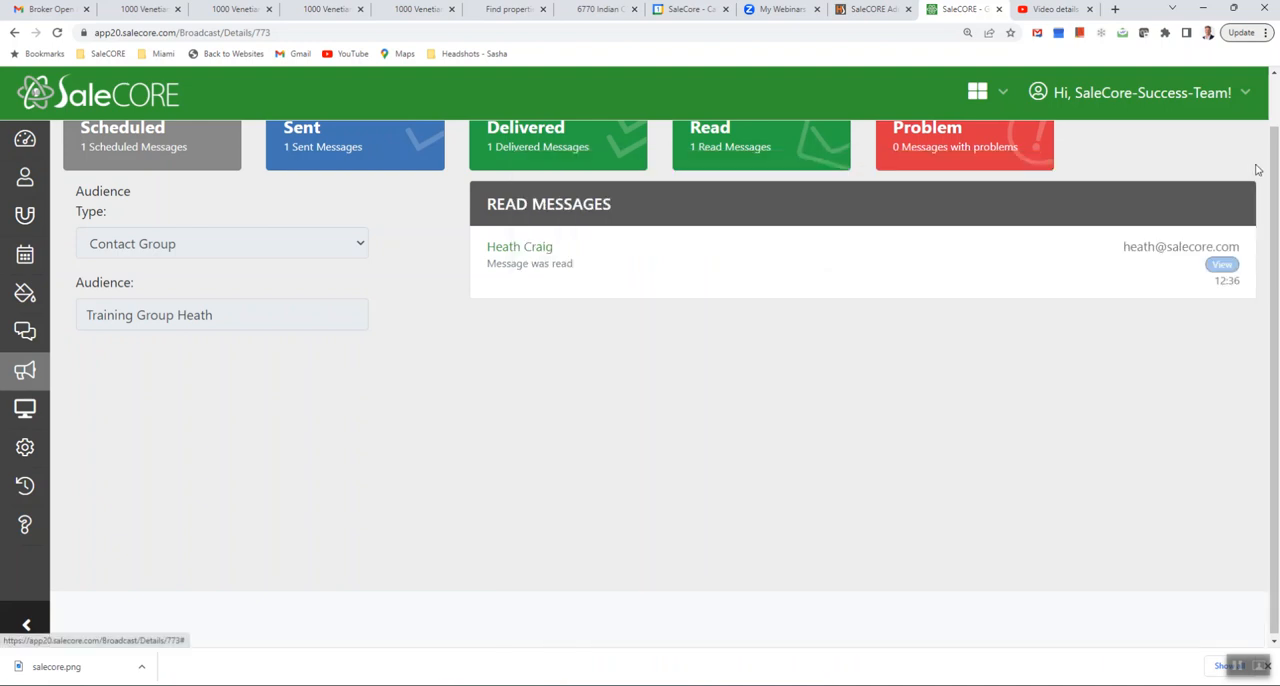
pyautogui.scroll(1, 637, 371)
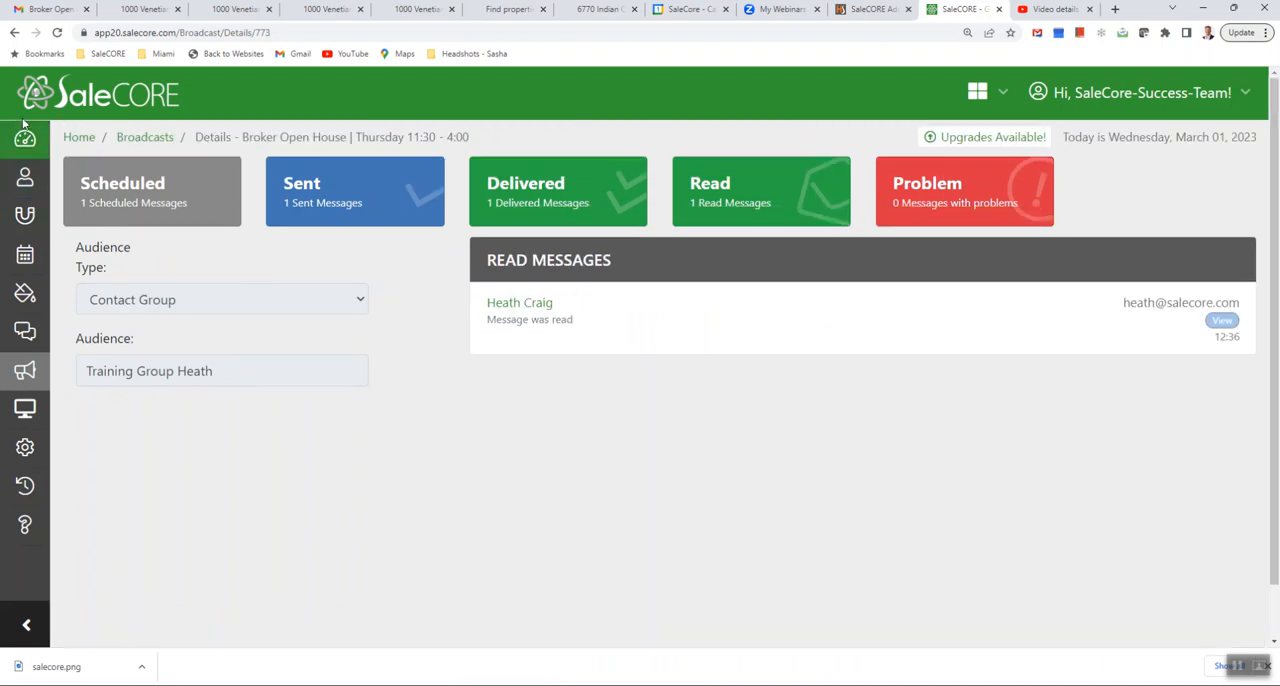
pyautogui.click(20, 374)
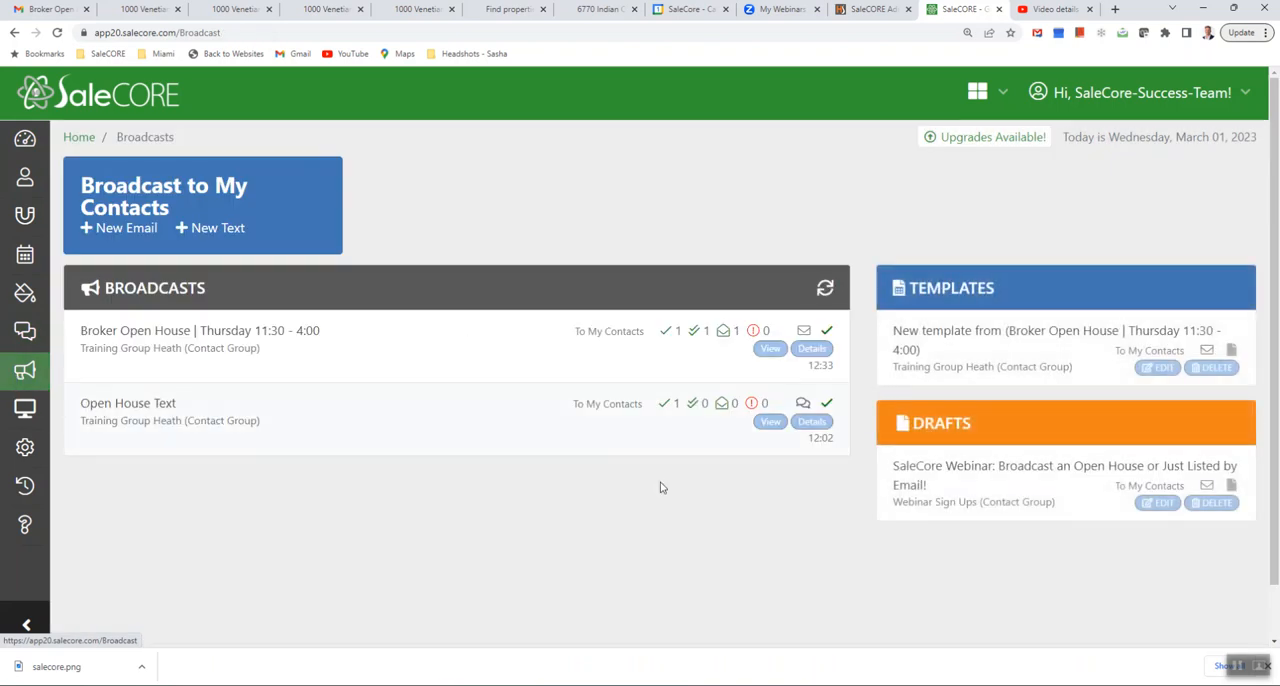